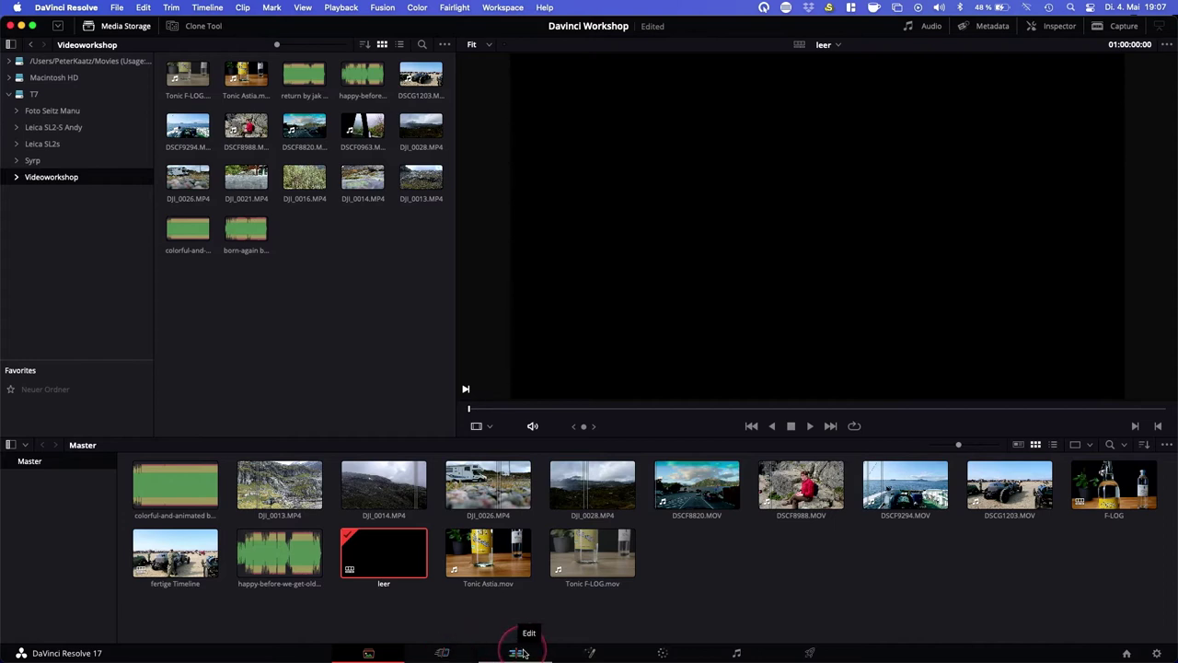
Cycle through the Cut, Edit and Fusion pages back to Media, dismissing a stray Contacts window.
{"action": "left_click", "coordinate": [441, 653]}
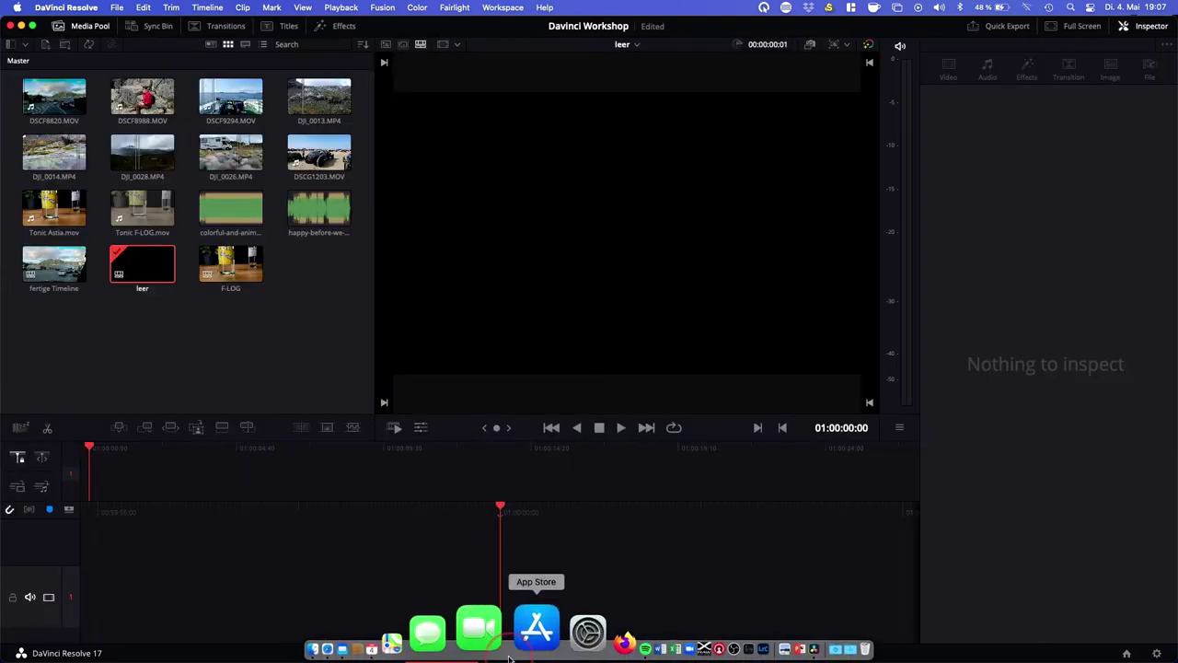
{"action": "left_click", "coordinate": [513, 654]}
{"action": "left_click", "coordinate": [589, 652]}
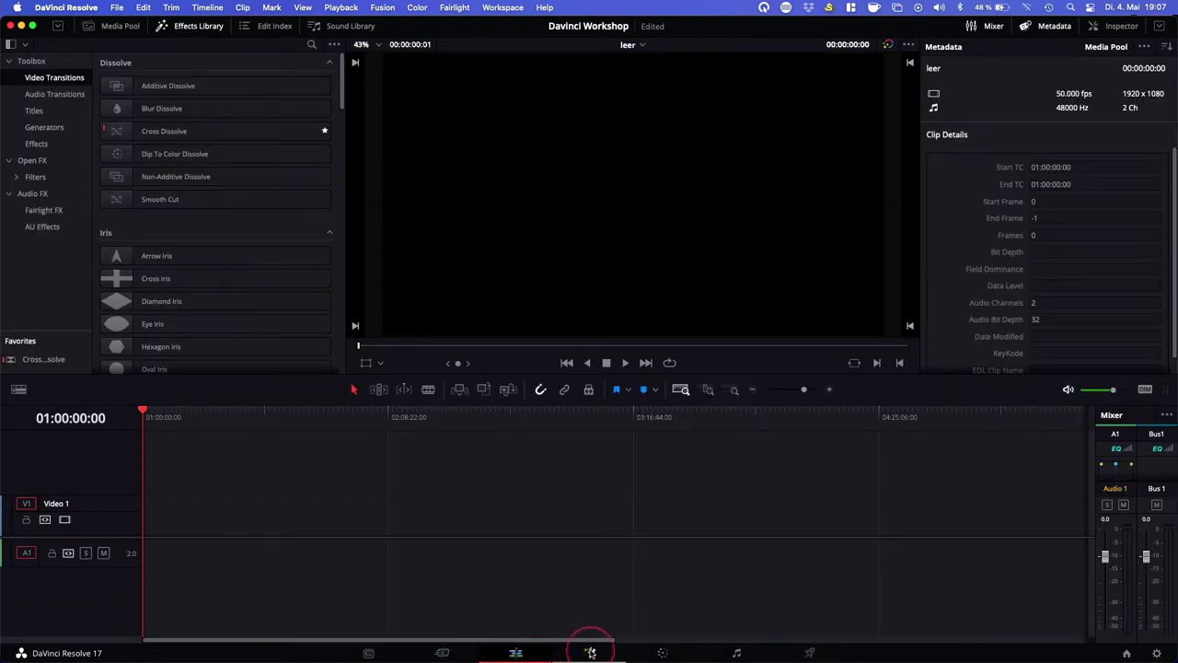
{"action": "left_click", "coordinate": [512, 653]}
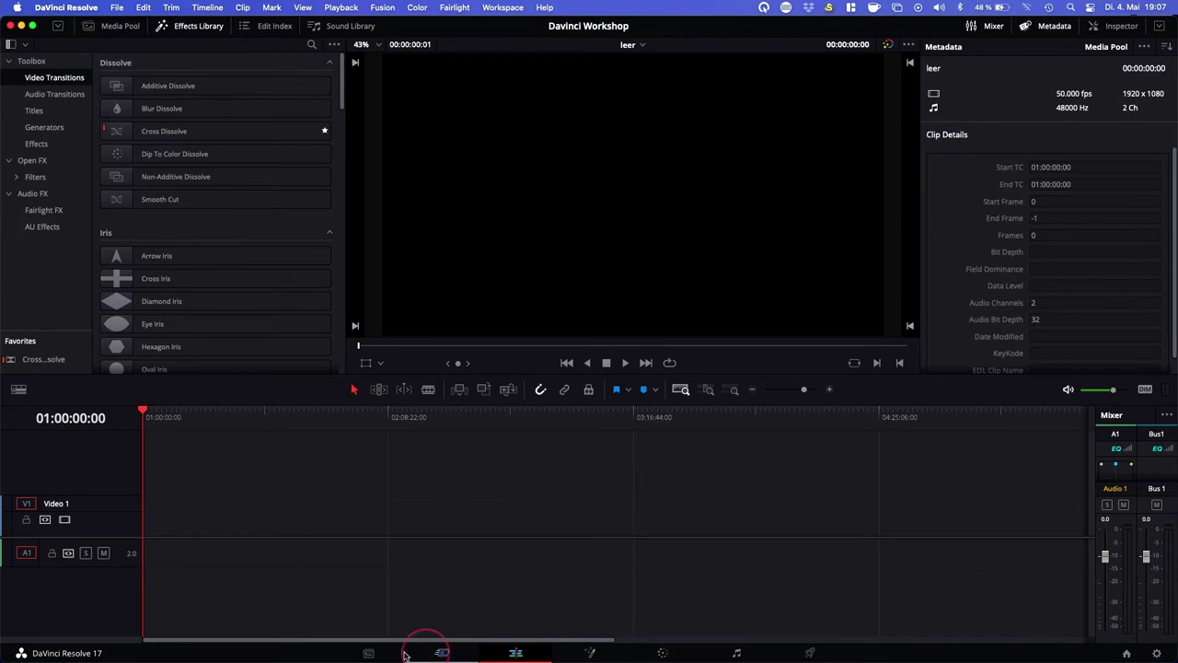
{"action": "left_click", "coordinate": [369, 653]}
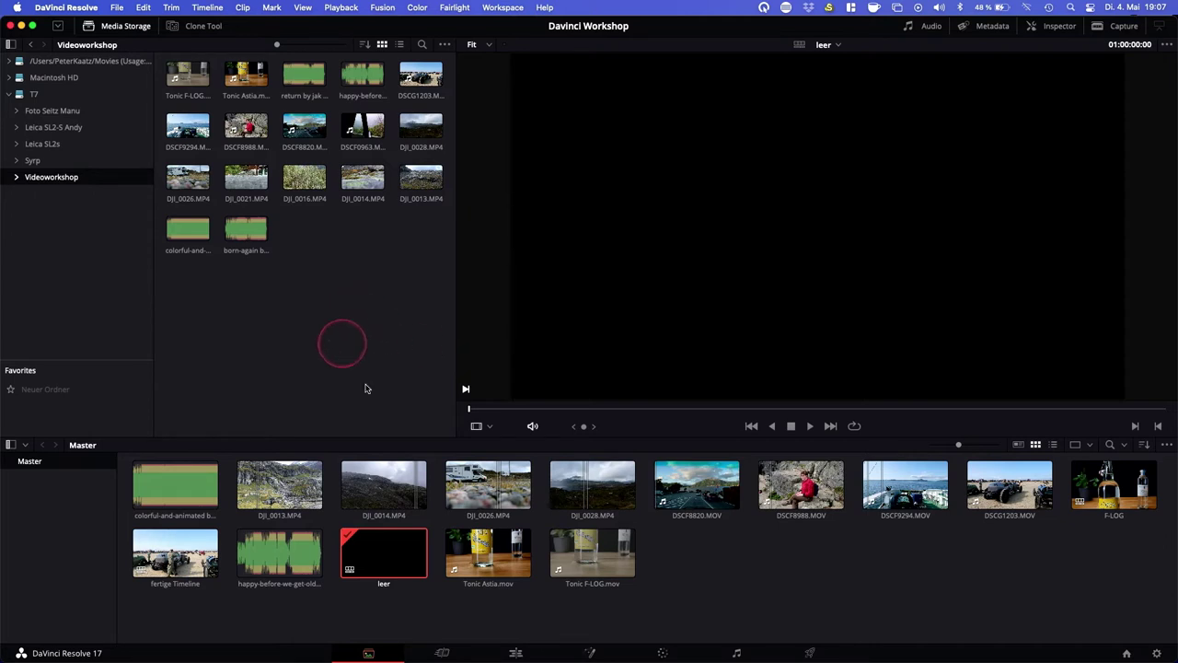
{"action": "left_click", "coordinate": [432, 633]}
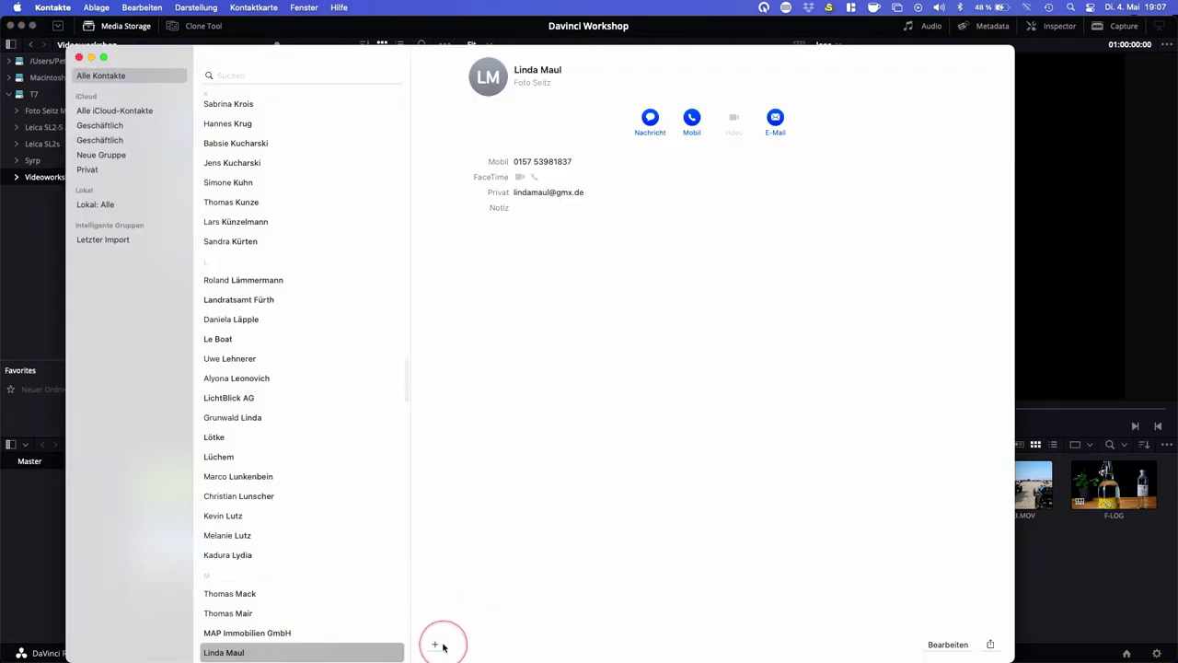
{"action": "left_click", "coordinate": [77, 57]}
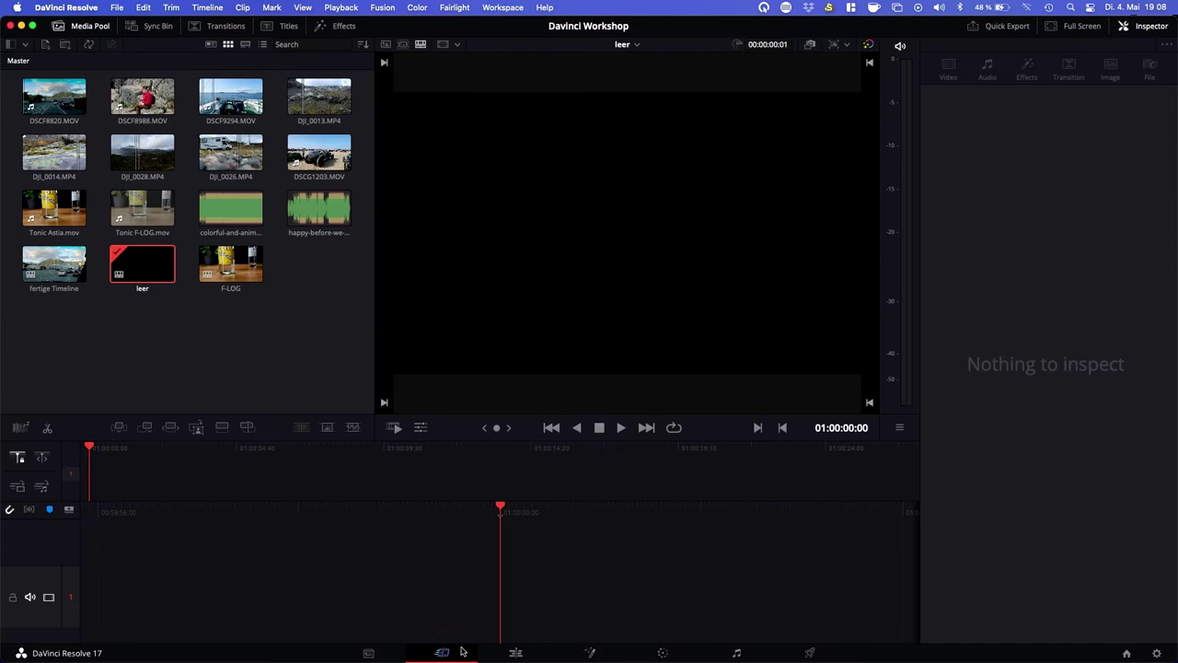
Step through the Cut and Edit pages to land on the Fusion compositing page.
{"action": "left_click", "coordinate": [678, 575]}
{"action": "left_click", "coordinate": [559, 595]}
{"action": "left_click", "coordinate": [516, 654]}
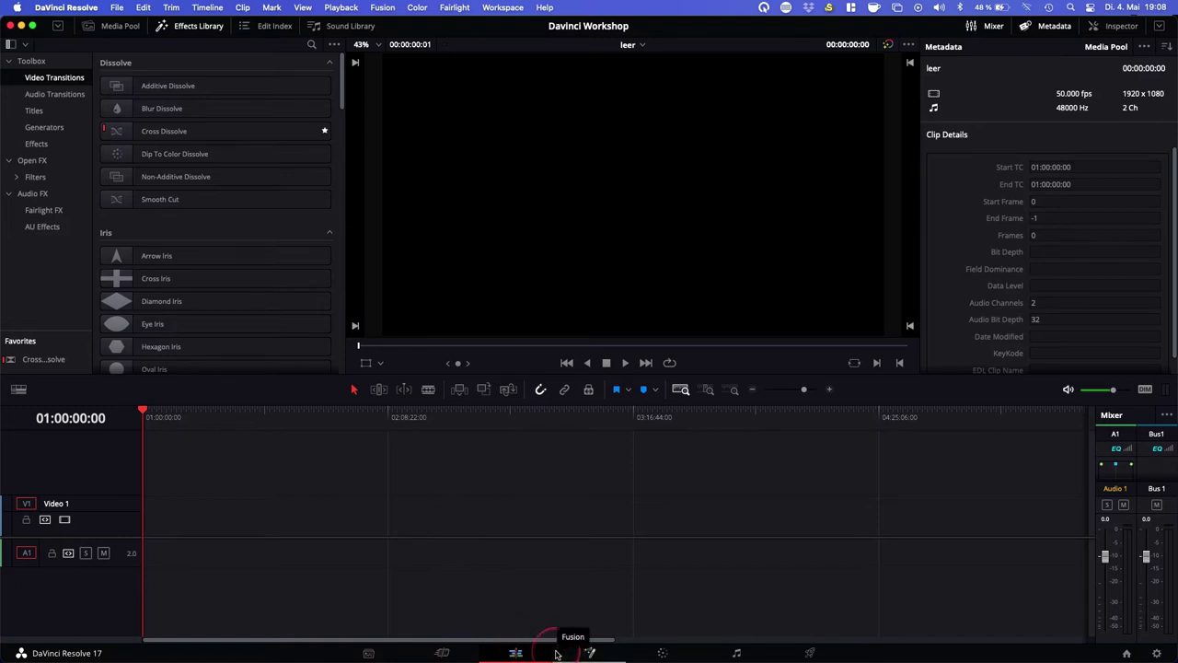
{"action": "left_click", "coordinate": [589, 652]}
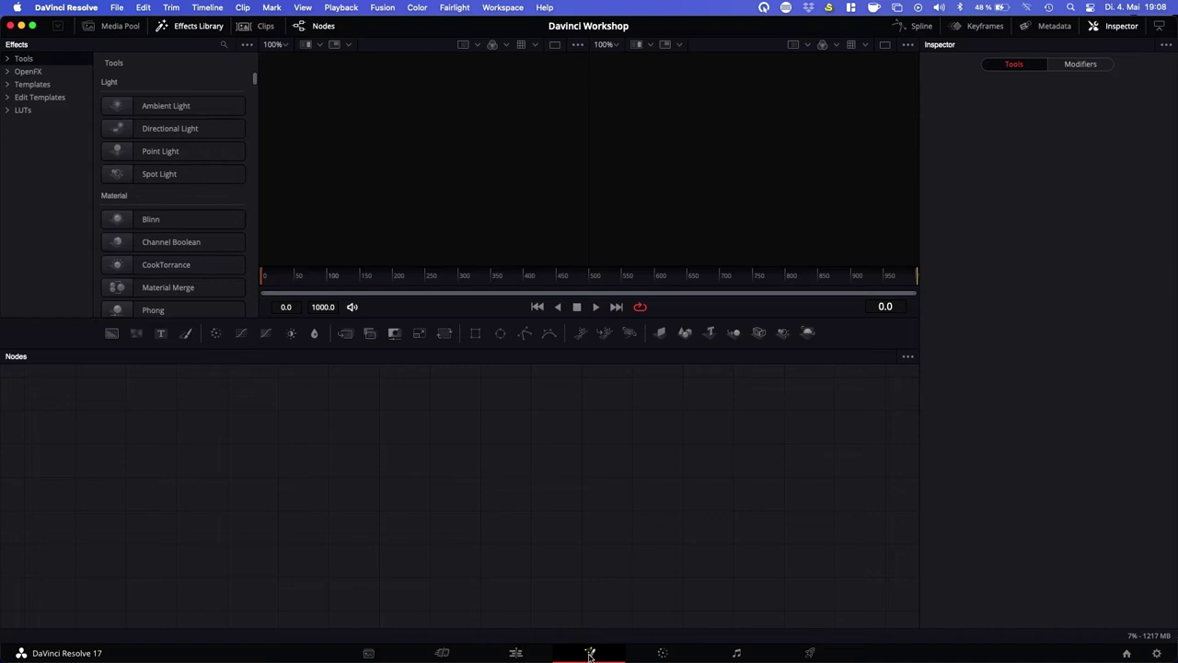
Pass through the Color grading page on the way to the Fairlight mixer and meters.
{"action": "left_click", "coordinate": [686, 614]}
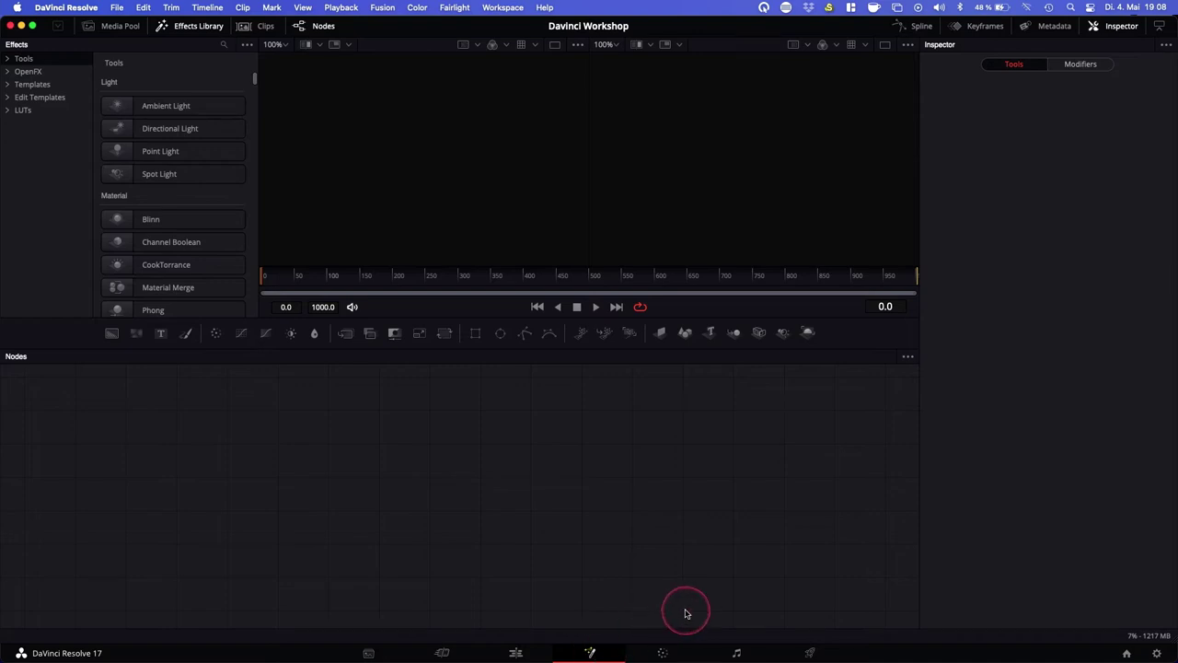
{"action": "left_click", "coordinate": [663, 653]}
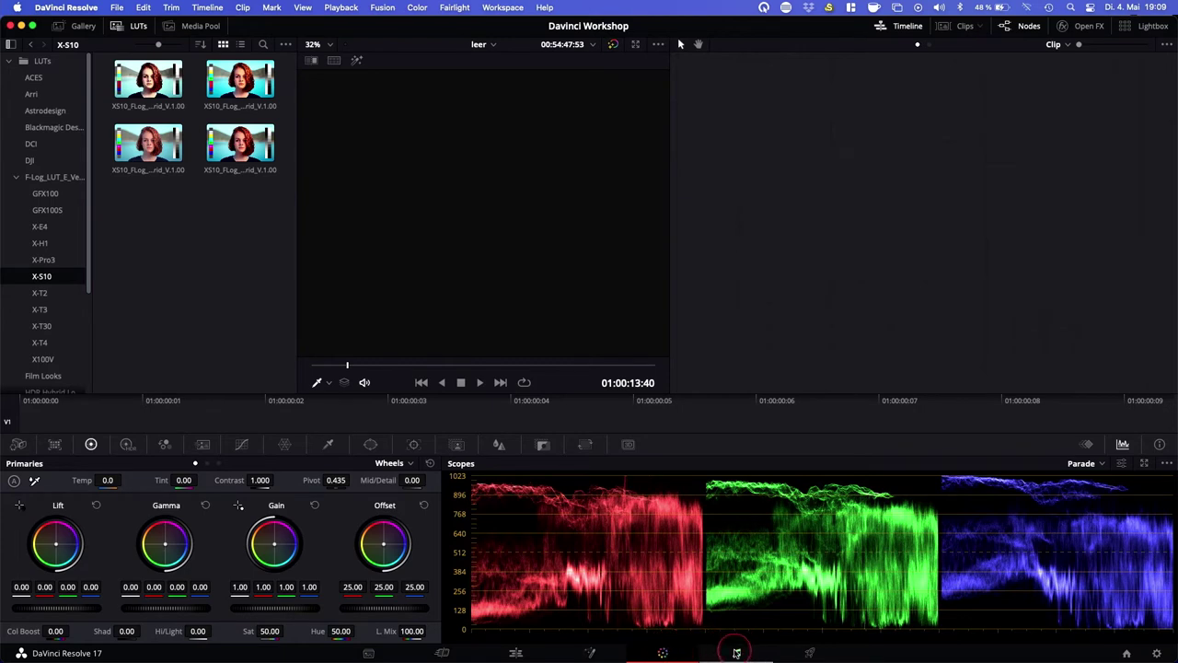
{"action": "left_click", "coordinate": [736, 652]}
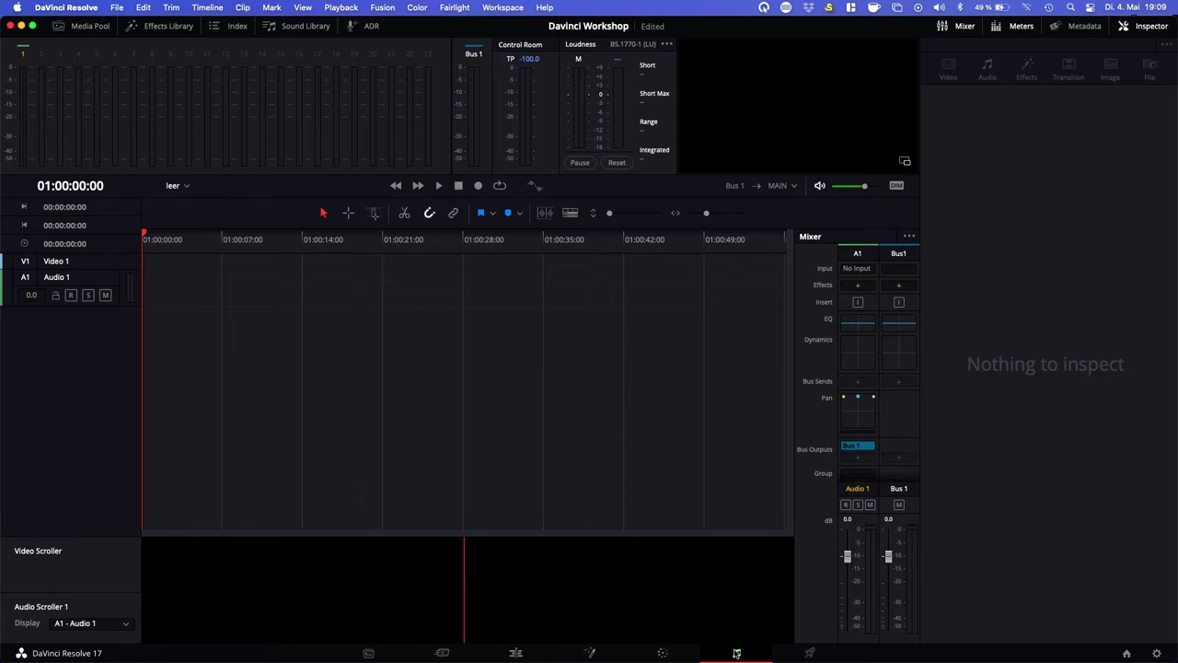
Visit the Deliver page's render settings, then go back to the Media page.
{"action": "left_click", "coordinate": [792, 639]}
{"action": "left_click", "coordinate": [812, 654]}
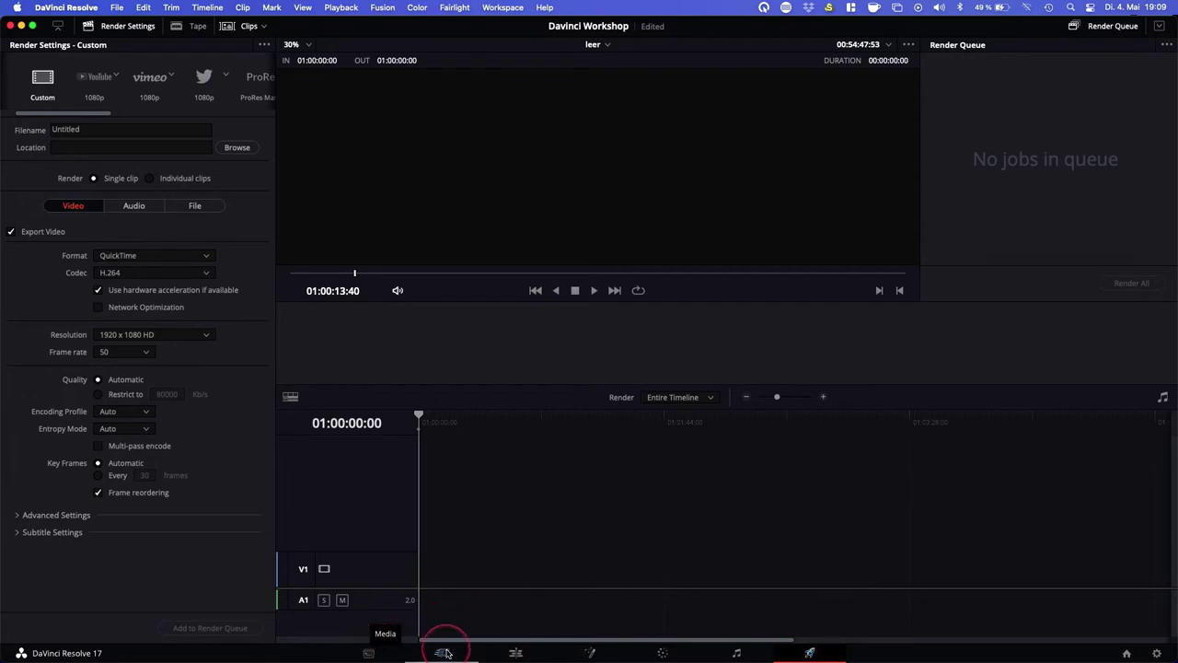
{"action": "mouse_move", "coordinate": [516, 656]}
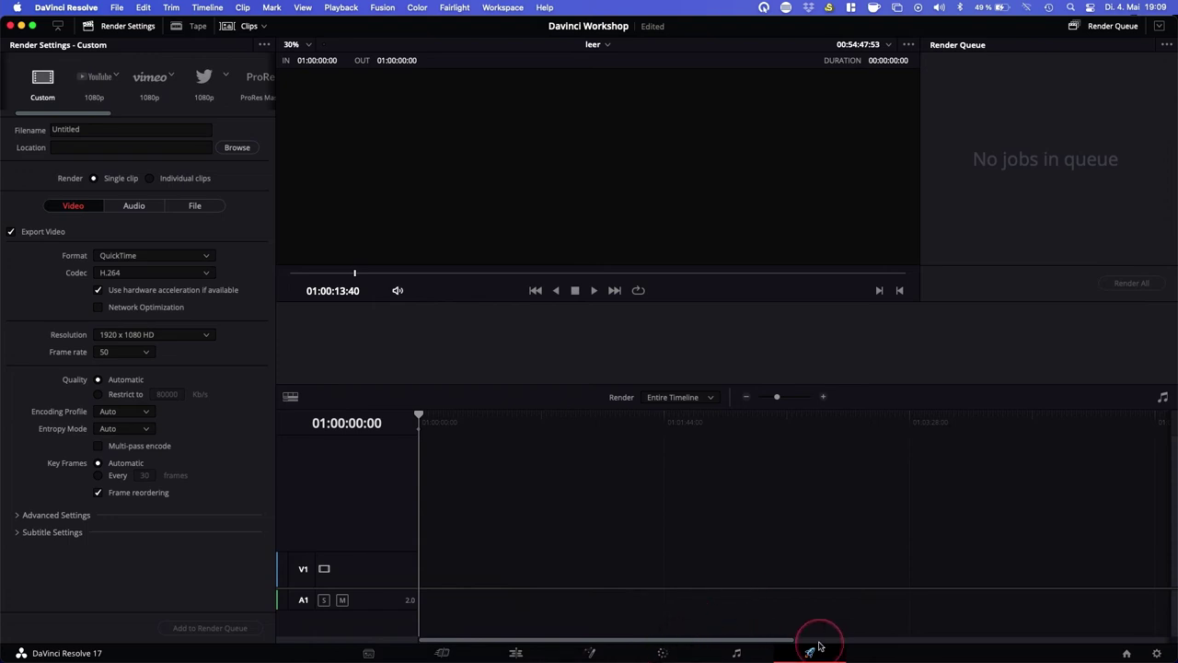
{"action": "left_click", "coordinate": [369, 653]}
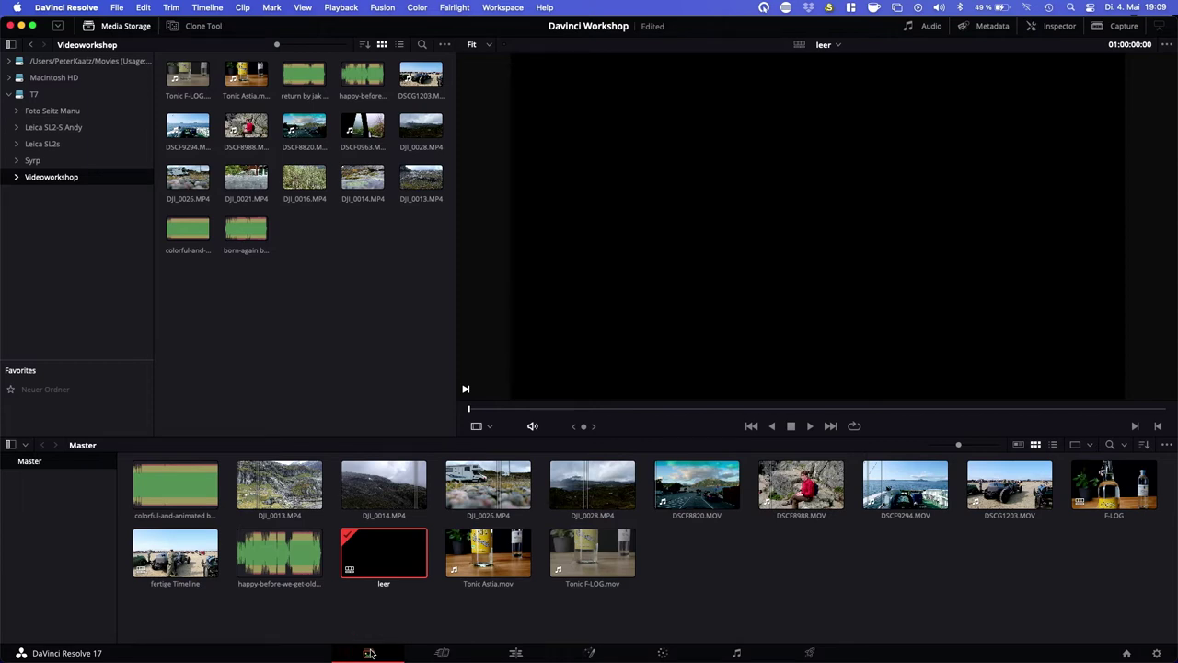
Open the Project Manager from the Home icon and close it again.
{"action": "left_click", "coordinate": [1127, 653]}
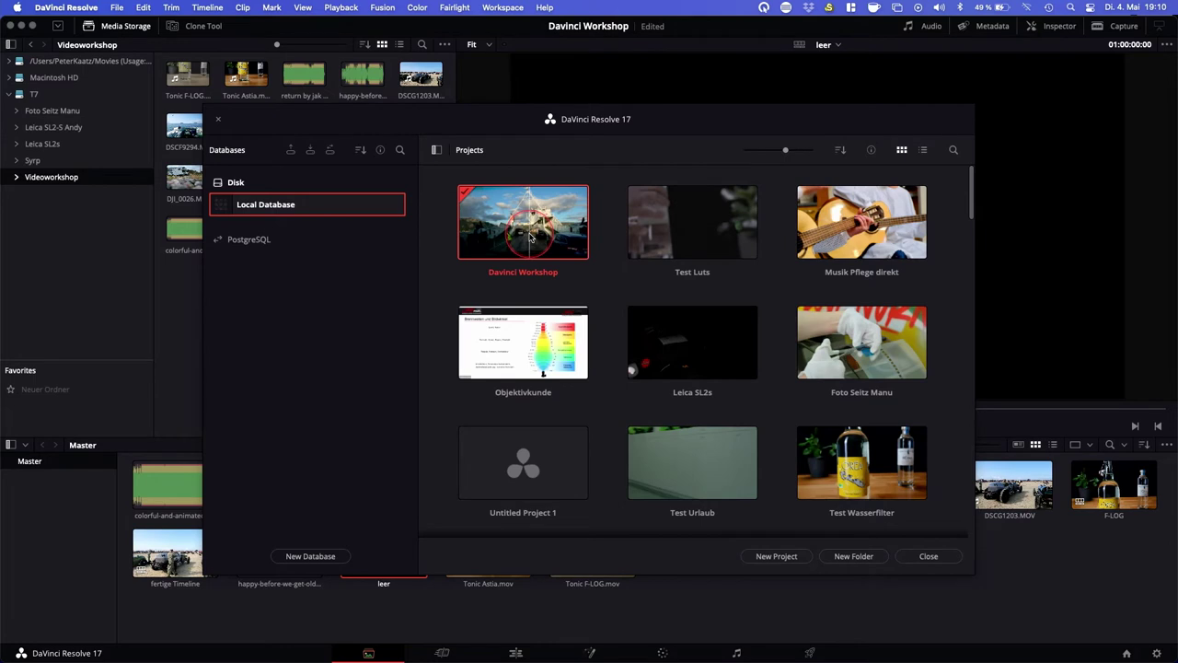
{"action": "left_click", "coordinate": [787, 554]}
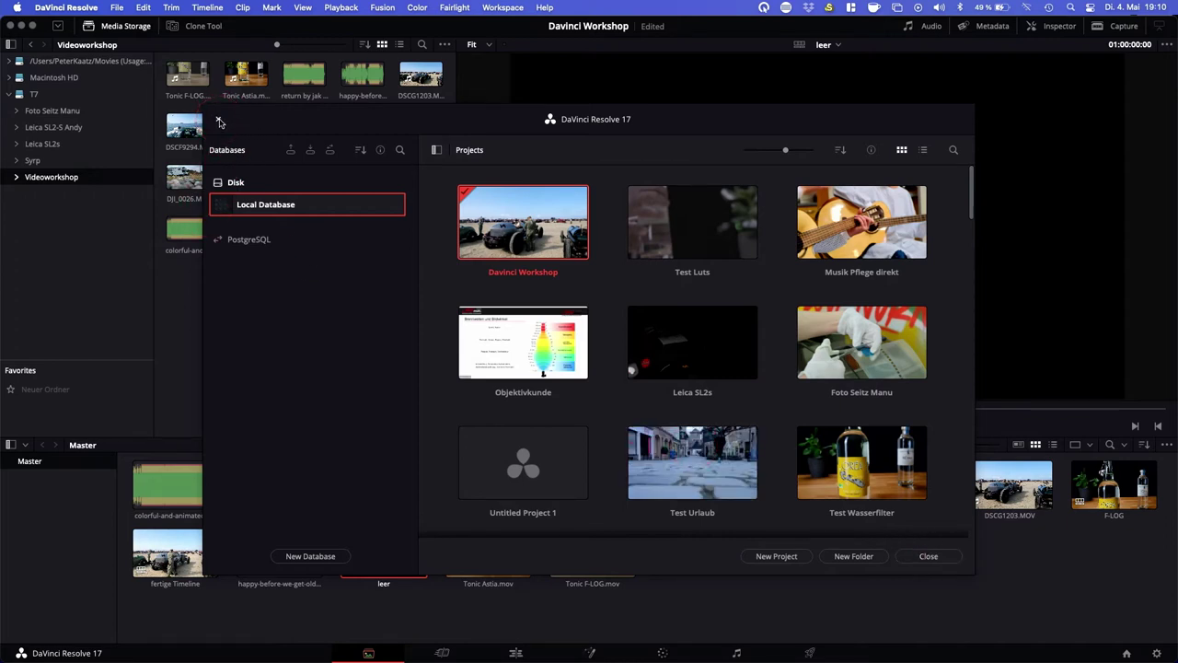
{"action": "left_click", "coordinate": [220, 123]}
{"action": "left_click", "coordinate": [296, 327]}
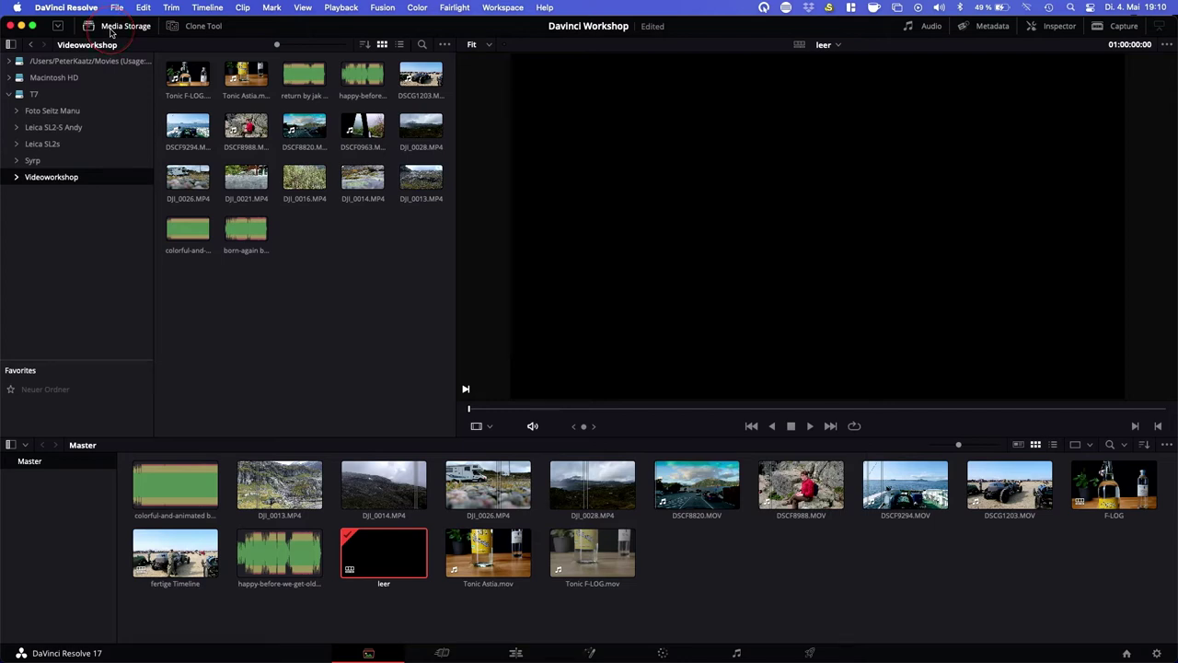
Toggle Media Storage off and on so the T7 drive's folders show again.
{"action": "left_click", "coordinate": [111, 30]}
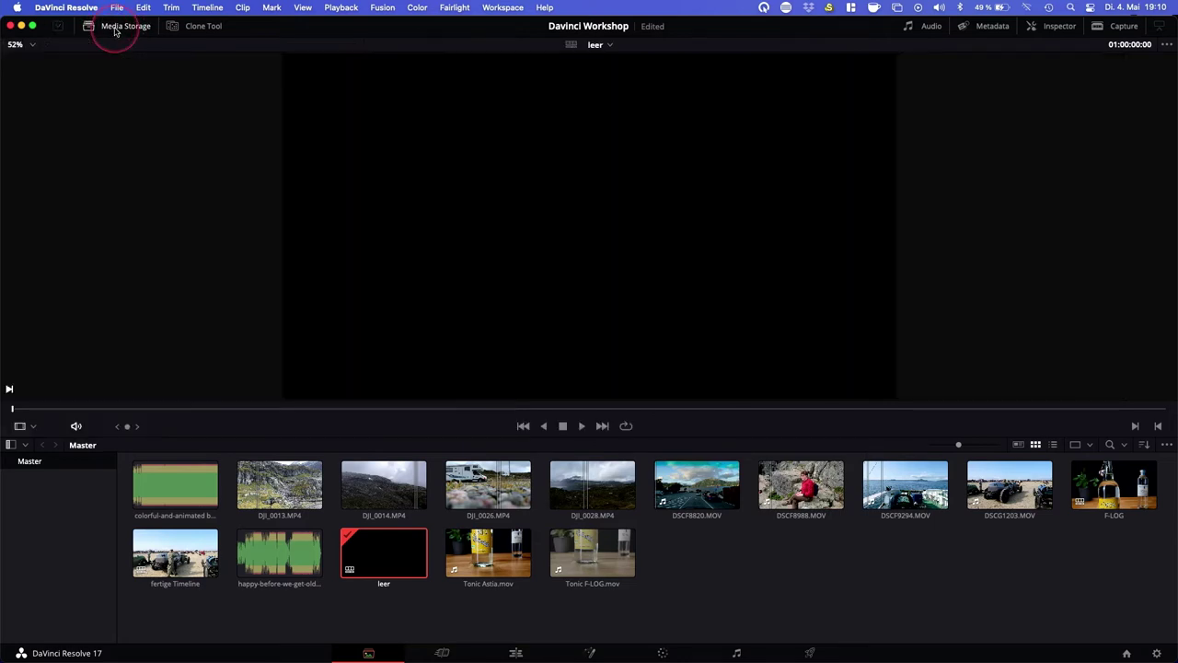
{"action": "left_click", "coordinate": [113, 31]}
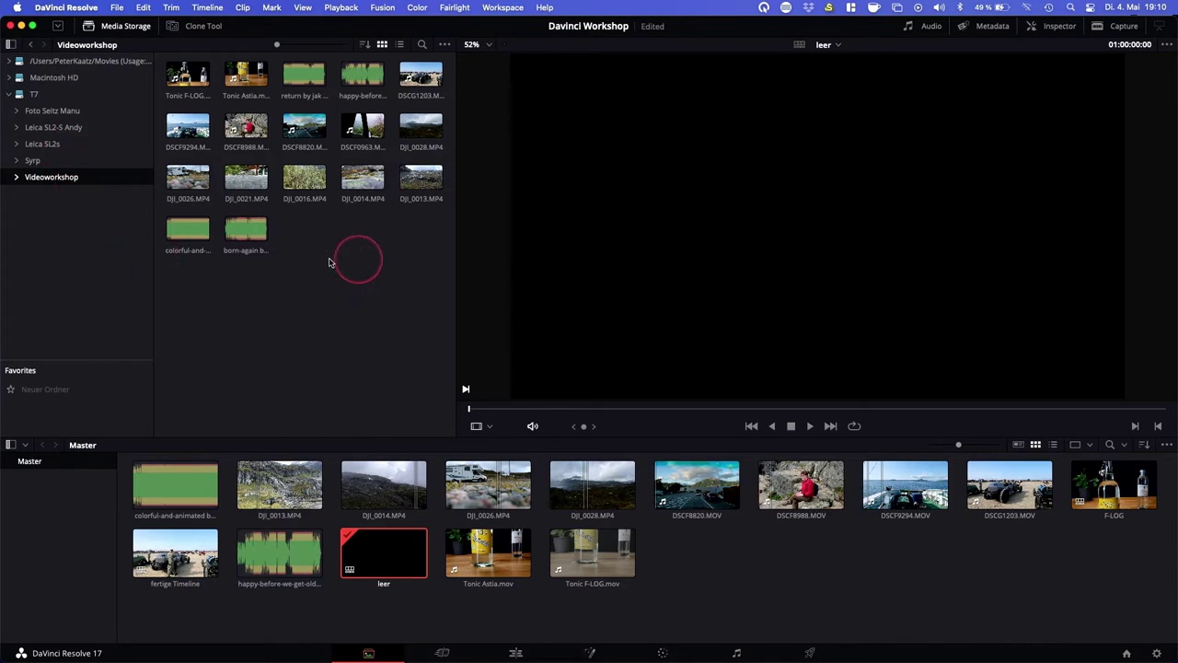
Browse the Syrp and Videoworkshop folders, selecting clips such as DJI_0021.MP4 and the born-again track.
{"action": "left_click", "coordinate": [40, 162]}
{"action": "left_click", "coordinate": [46, 176]}
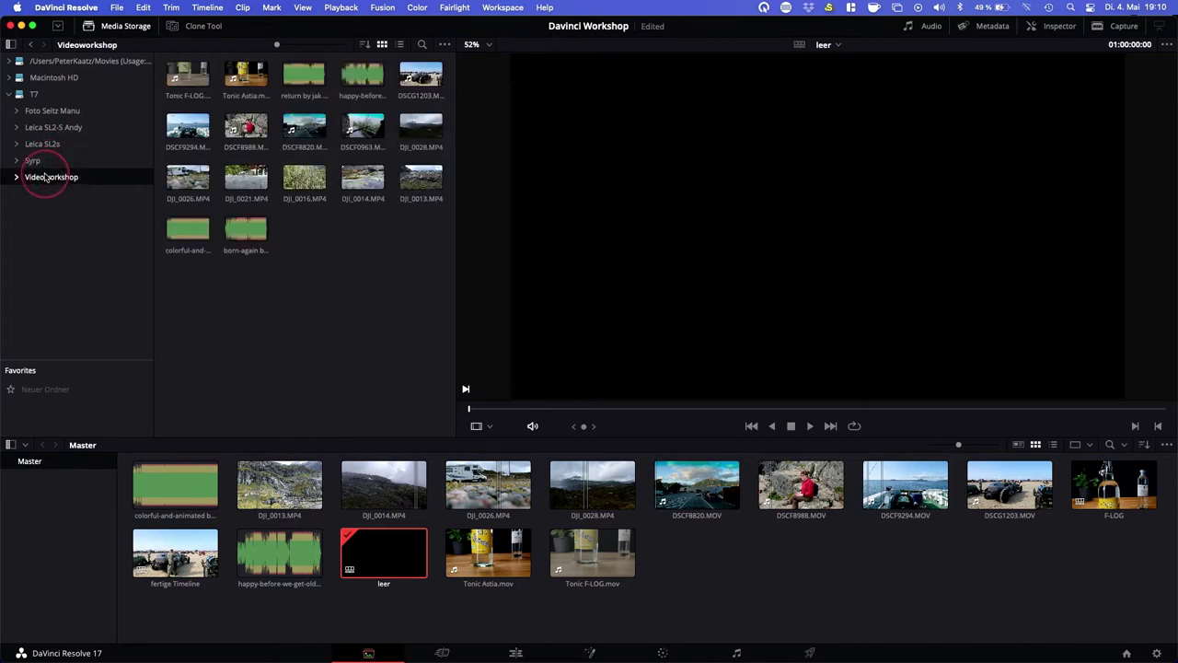
{"action": "left_click", "coordinate": [232, 199]}
{"action": "left_click", "coordinate": [255, 252]}
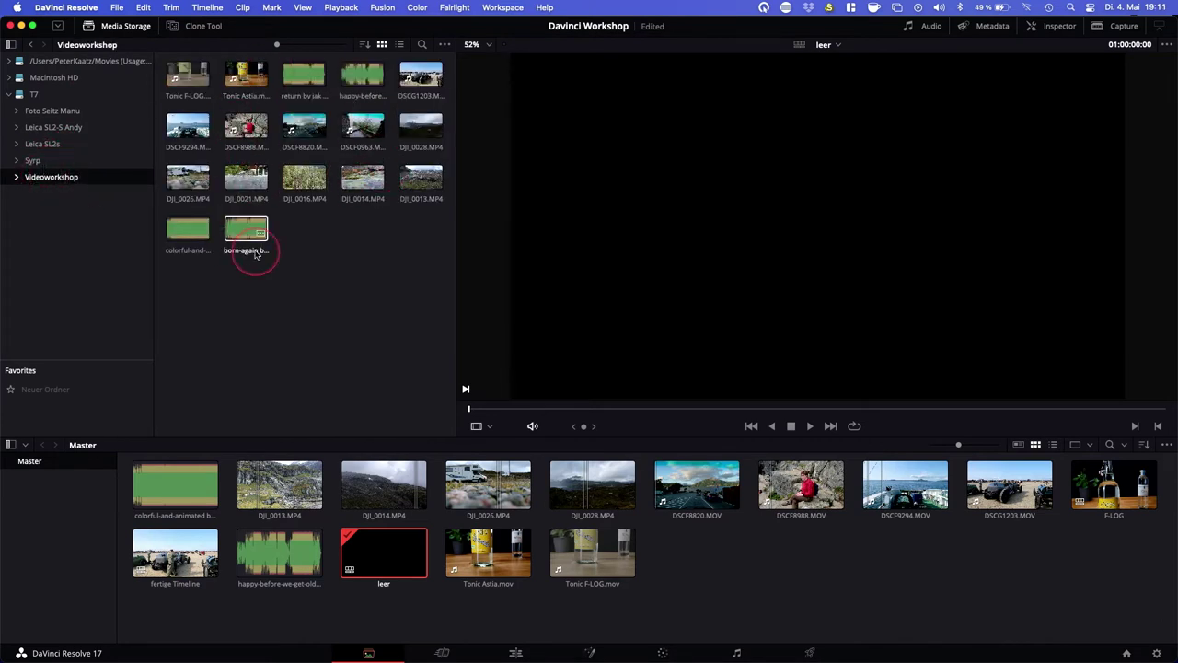
{"action": "left_click", "coordinate": [310, 331]}
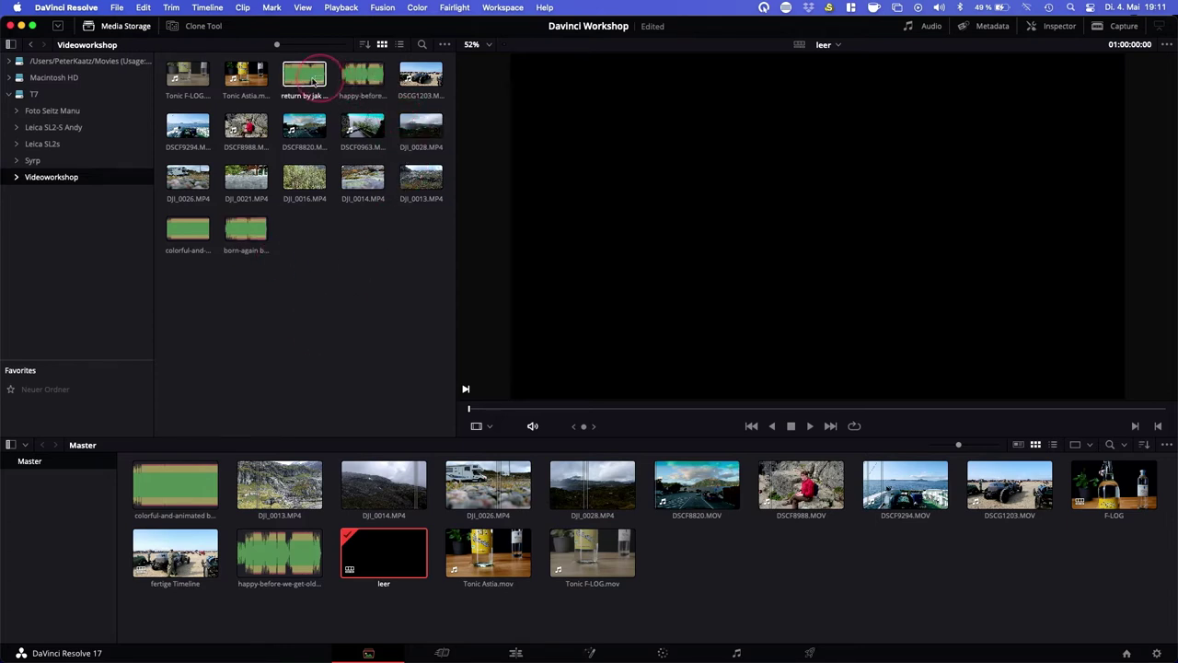
{"action": "left_click", "coordinate": [244, 123]}
{"action": "left_click", "coordinate": [360, 235]}
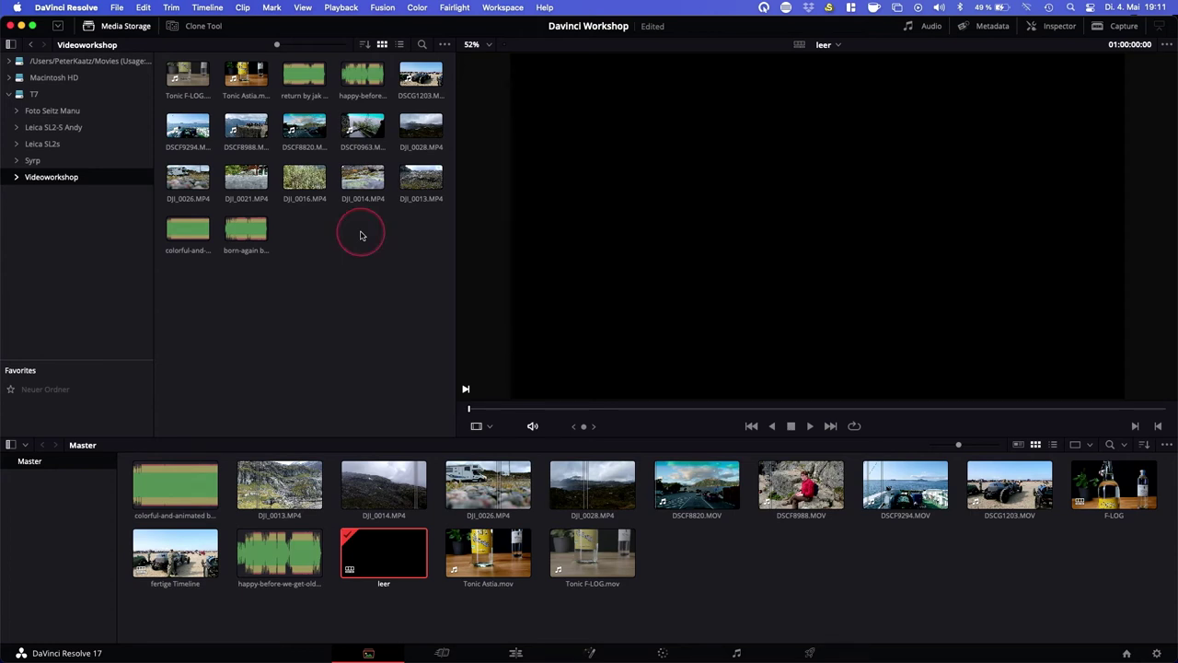
{"action": "left_click", "coordinate": [246, 230]}
{"action": "left_click", "coordinate": [322, 265]}
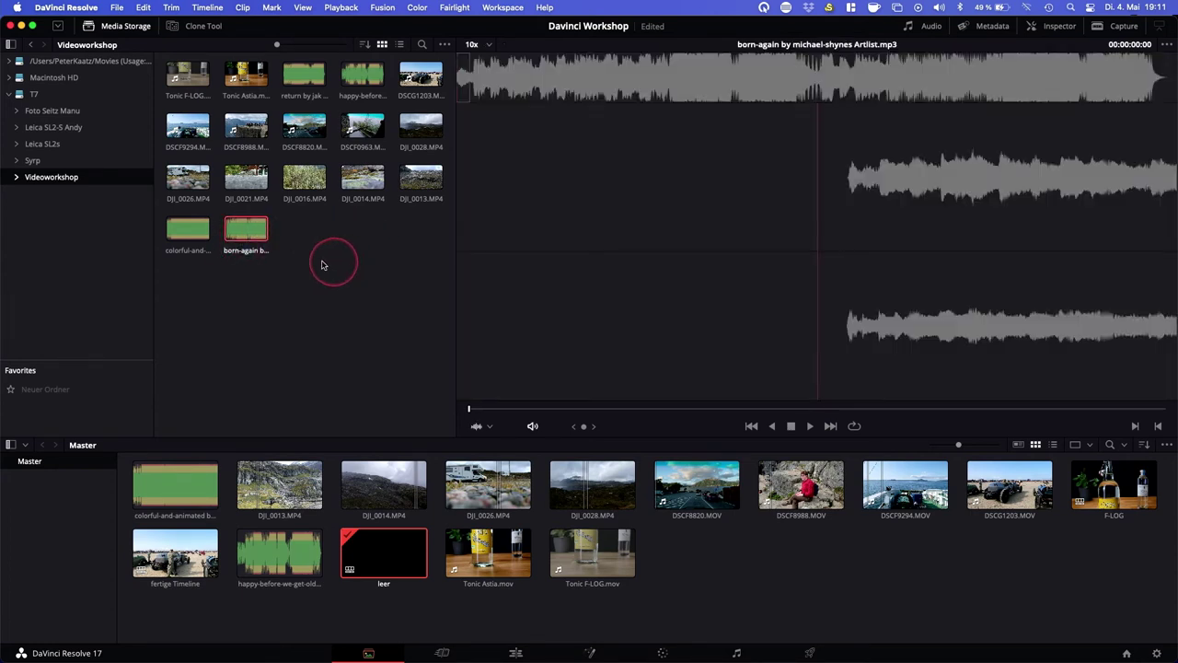
{"action": "left_click", "coordinate": [214, 512]}
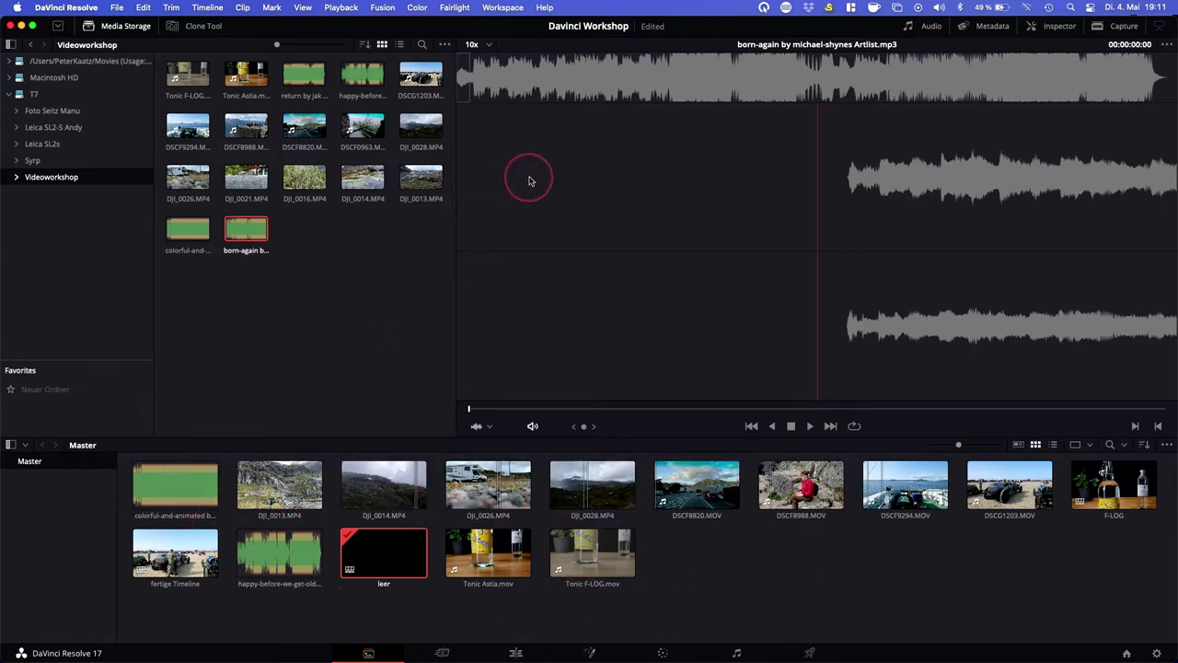
Preview DJI_0028.MP4, DSCF8988.MOV, DSCF9294.MOV and a music track's waveform in the viewer.
{"action": "left_click", "coordinate": [418, 134]}
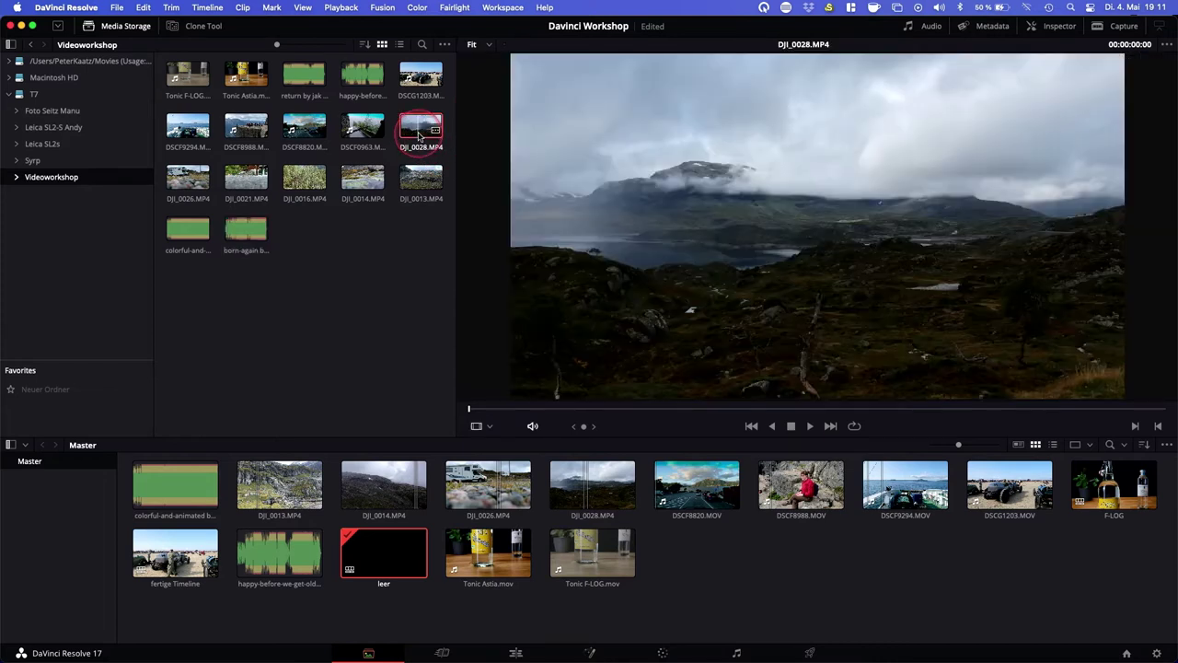
{"action": "left_click", "coordinate": [254, 132]}
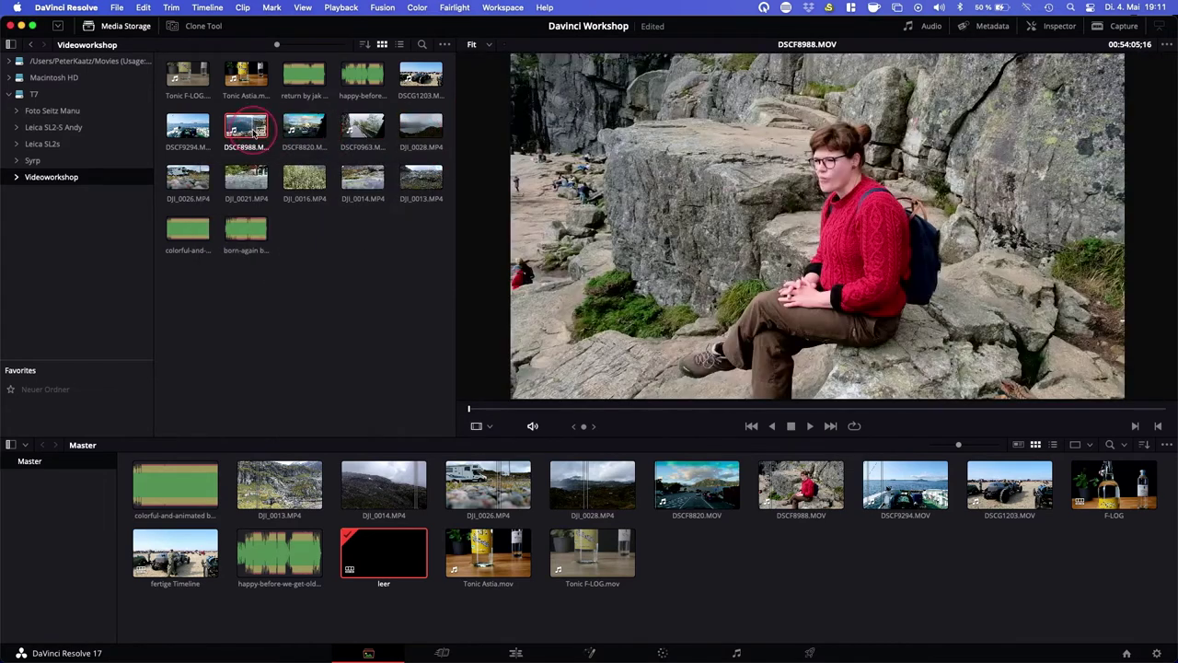
{"action": "left_click", "coordinate": [204, 132]}
{"action": "mouse_move", "coordinate": [201, 133]}
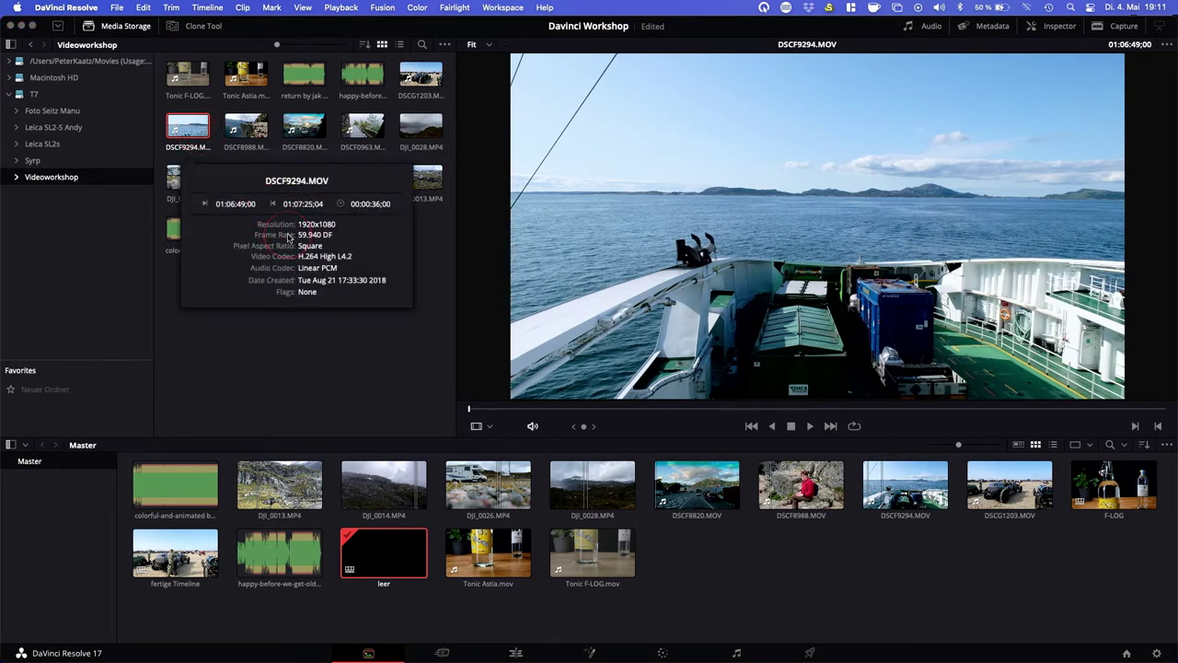
{"action": "left_click", "coordinate": [285, 238]}
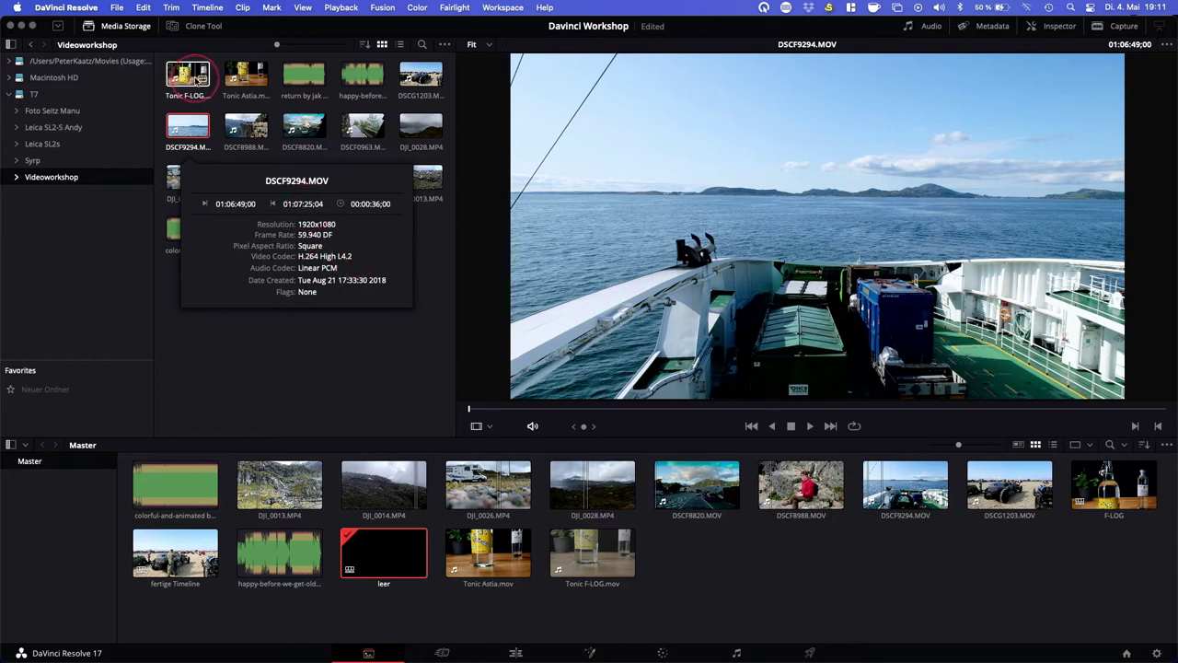
{"action": "left_click", "coordinate": [291, 79]}
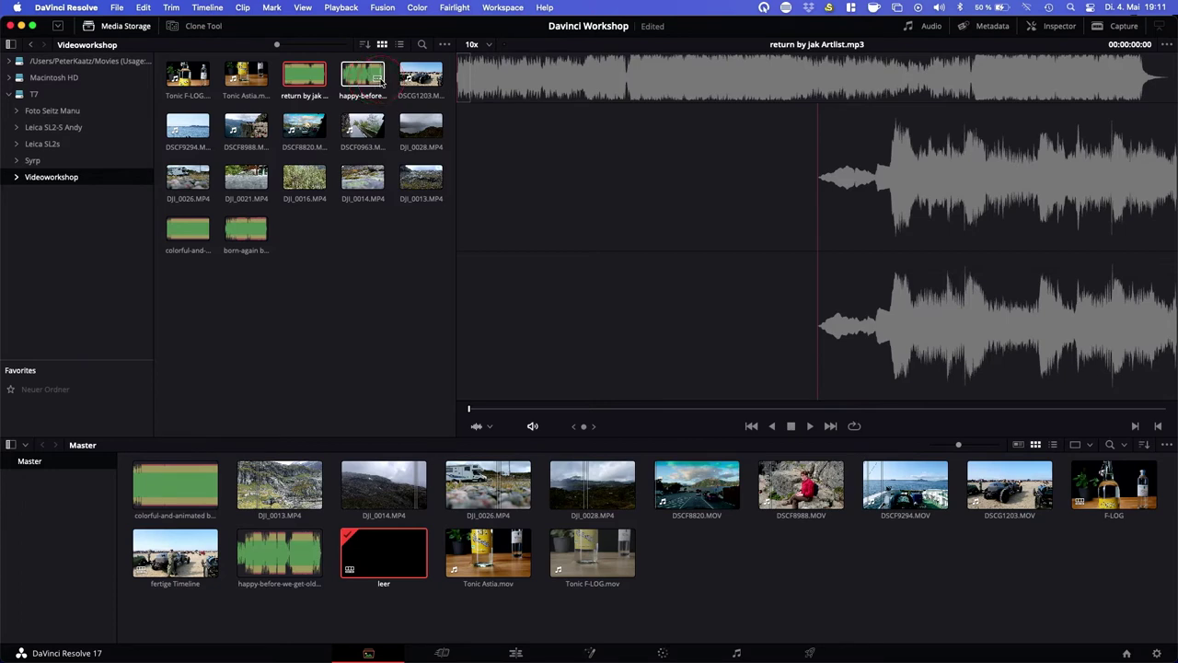
Play the DSCF8820.MOV ferry clip, enlarge thumbnails, and switch metadata view back to thumbnails.
{"action": "left_click", "coordinate": [641, 268]}
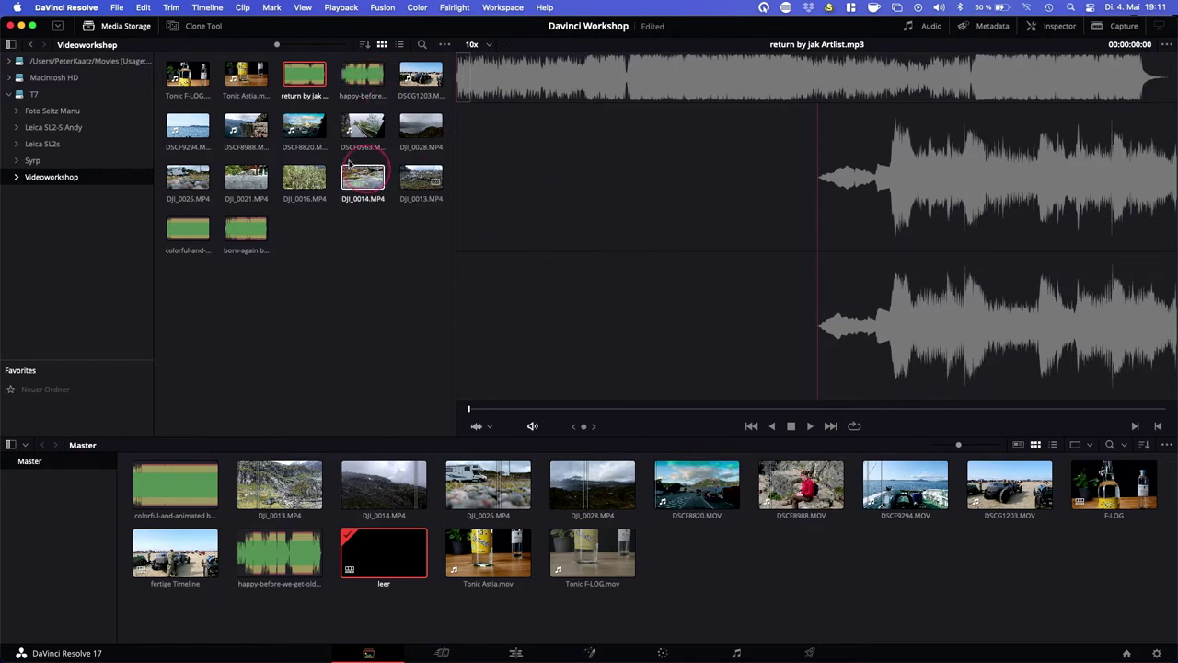
{"action": "left_click", "coordinate": [305, 129]}
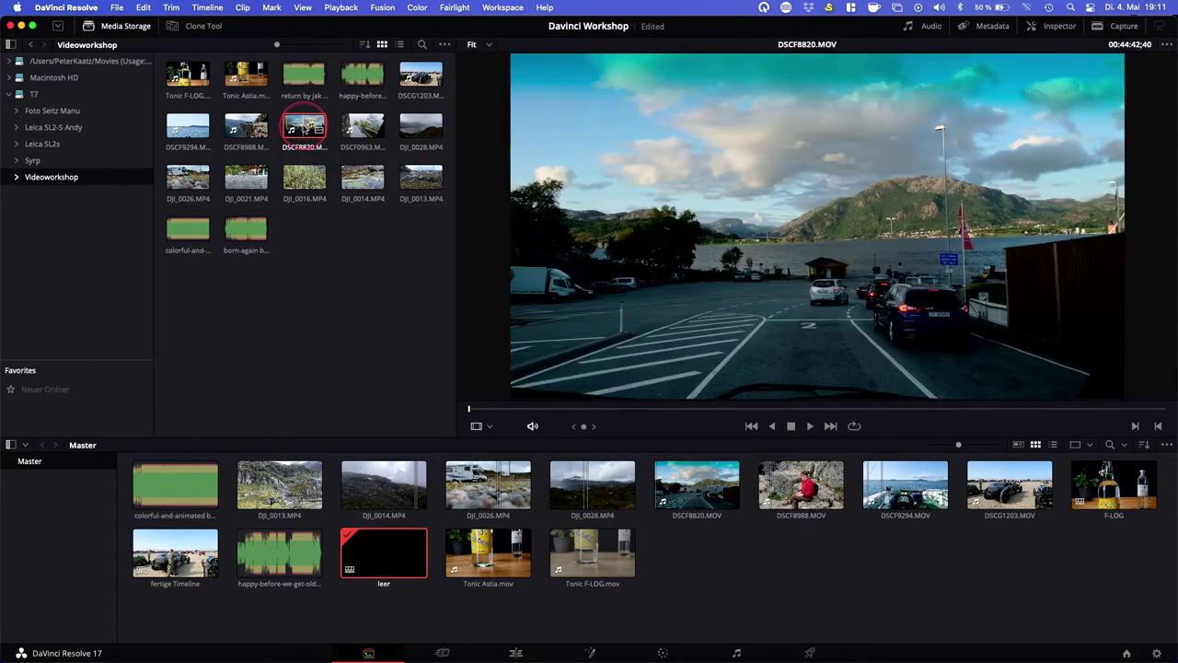
{"action": "left_click", "coordinate": [810, 426]}
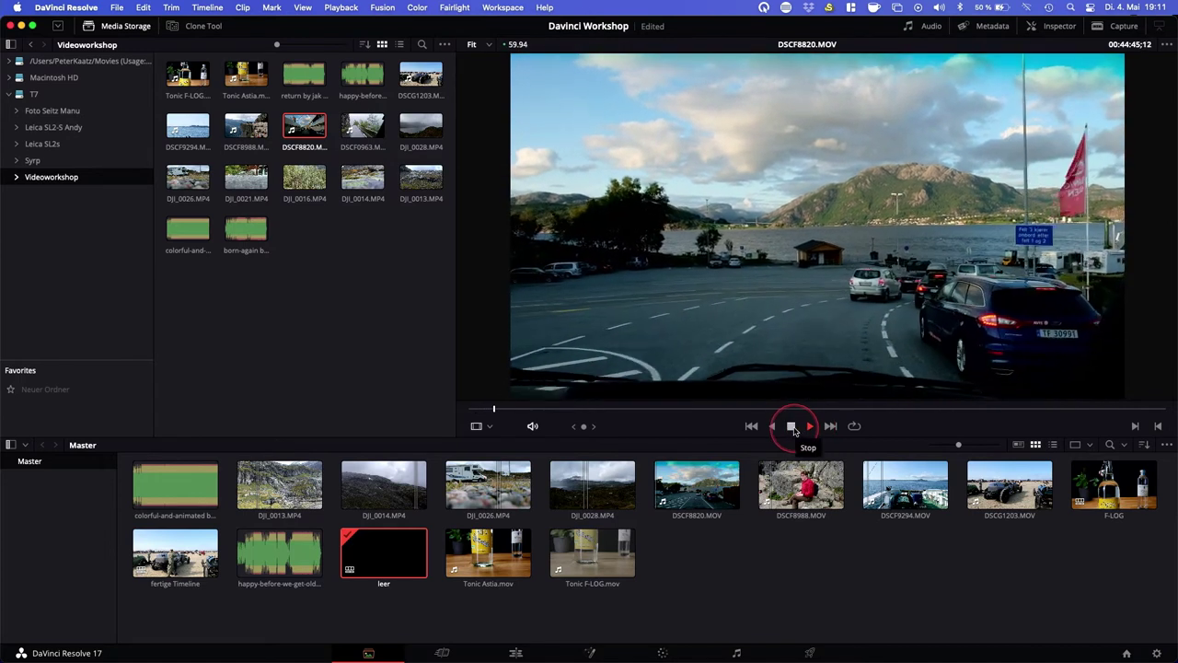
{"action": "left_click", "coordinate": [791, 427]}
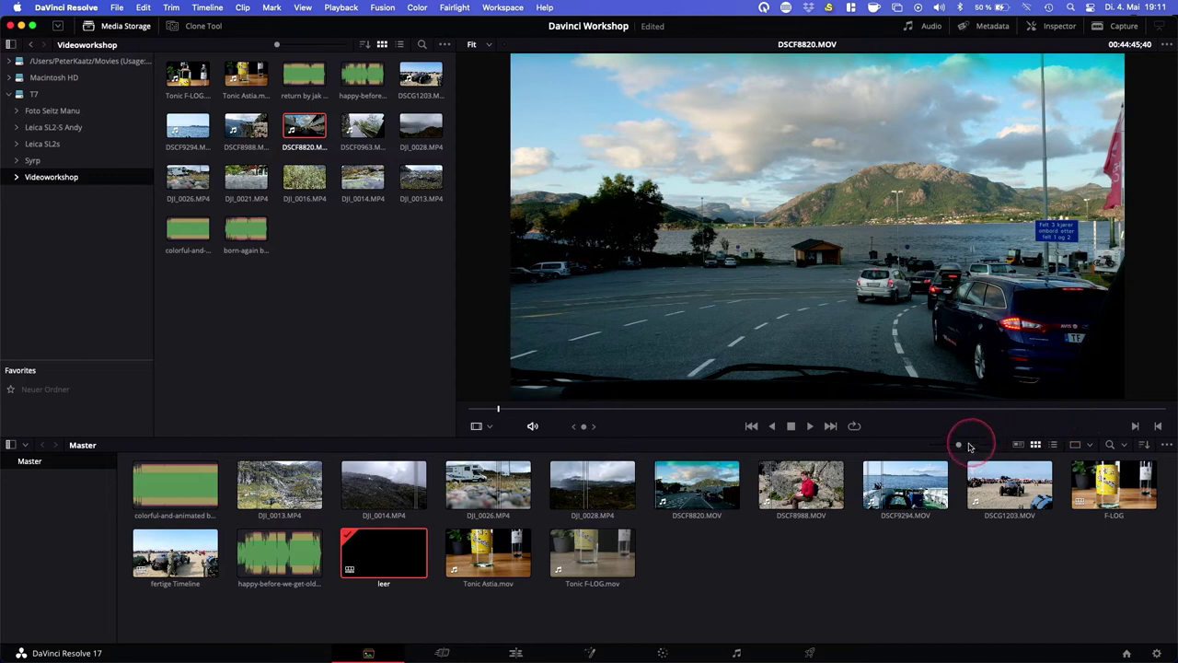
{"action": "left_click_drag", "start_coordinate": [958, 445], "coordinate": [960, 444]}
{"action": "left_click", "coordinate": [1018, 445]}
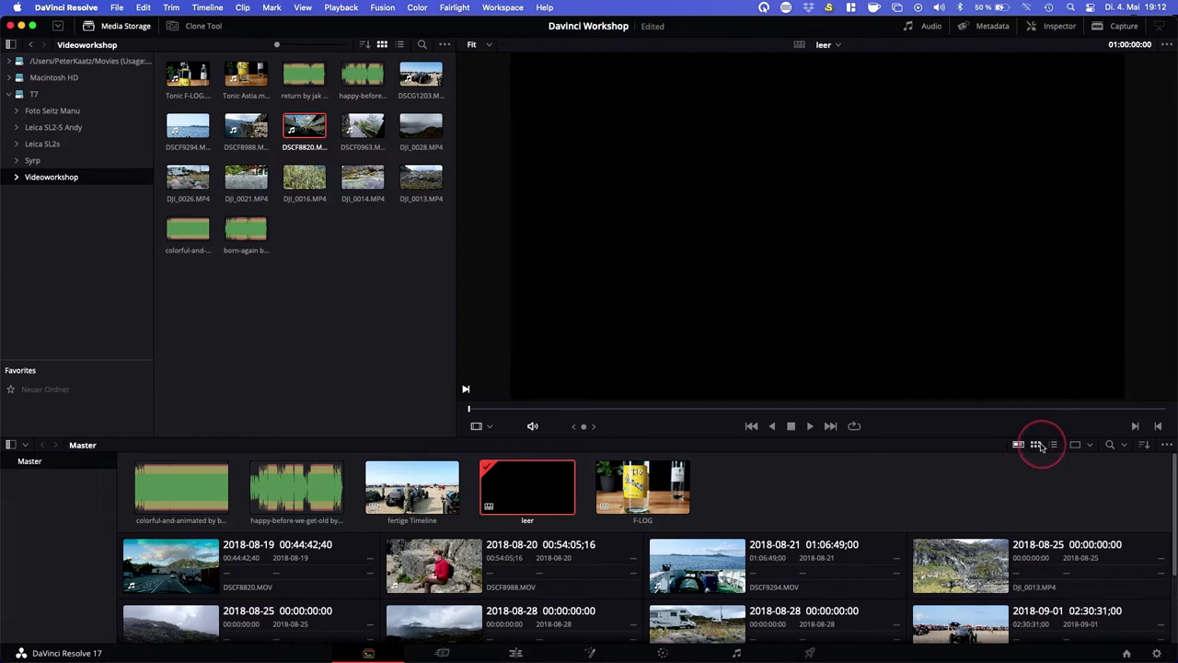
{"action": "left_click", "coordinate": [1036, 444]}
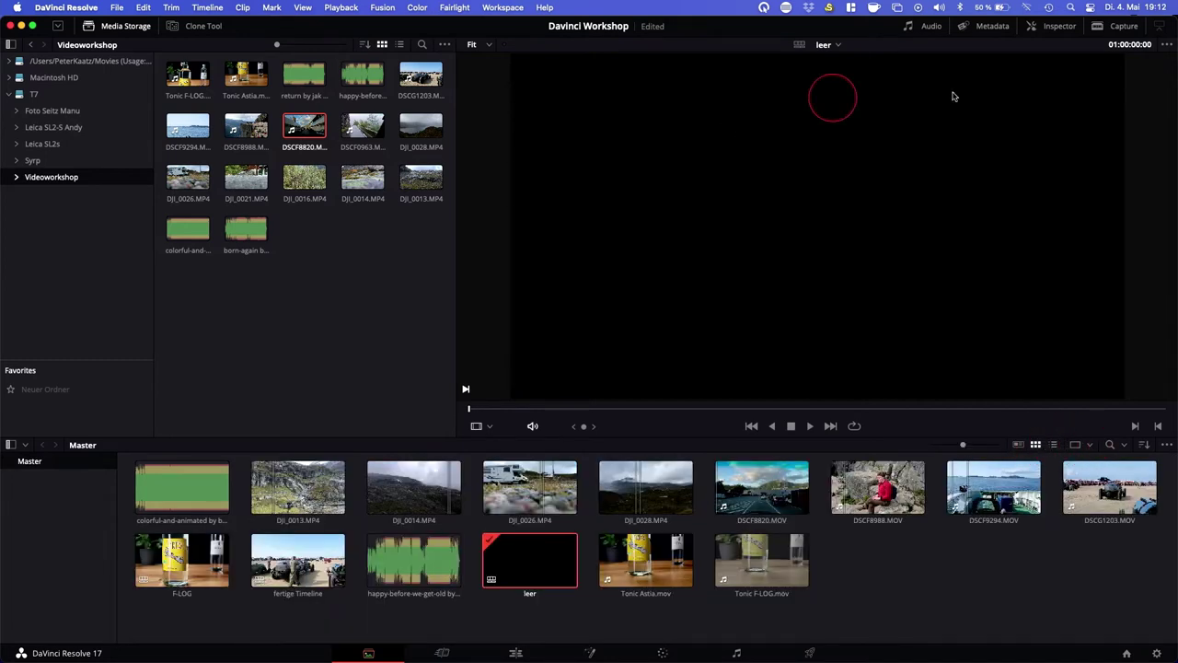
Show the audio meters, the leer clip's metadata, then the clip Inspector.
{"action": "left_click", "coordinate": [920, 30]}
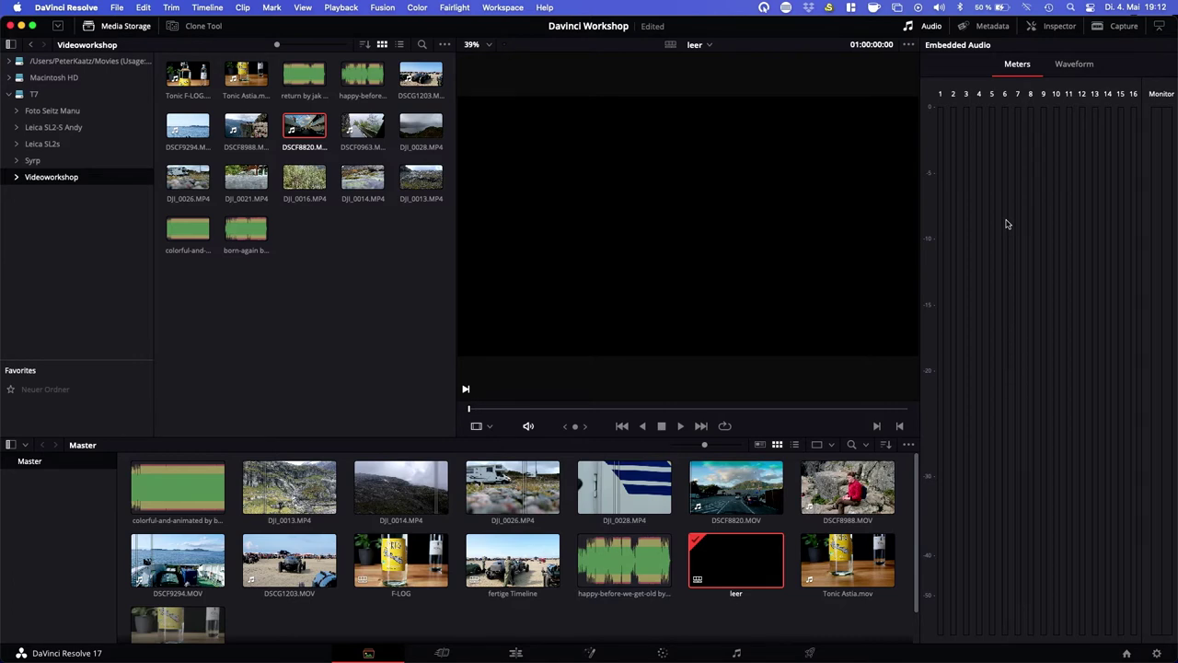
{"action": "left_click", "coordinate": [991, 27]}
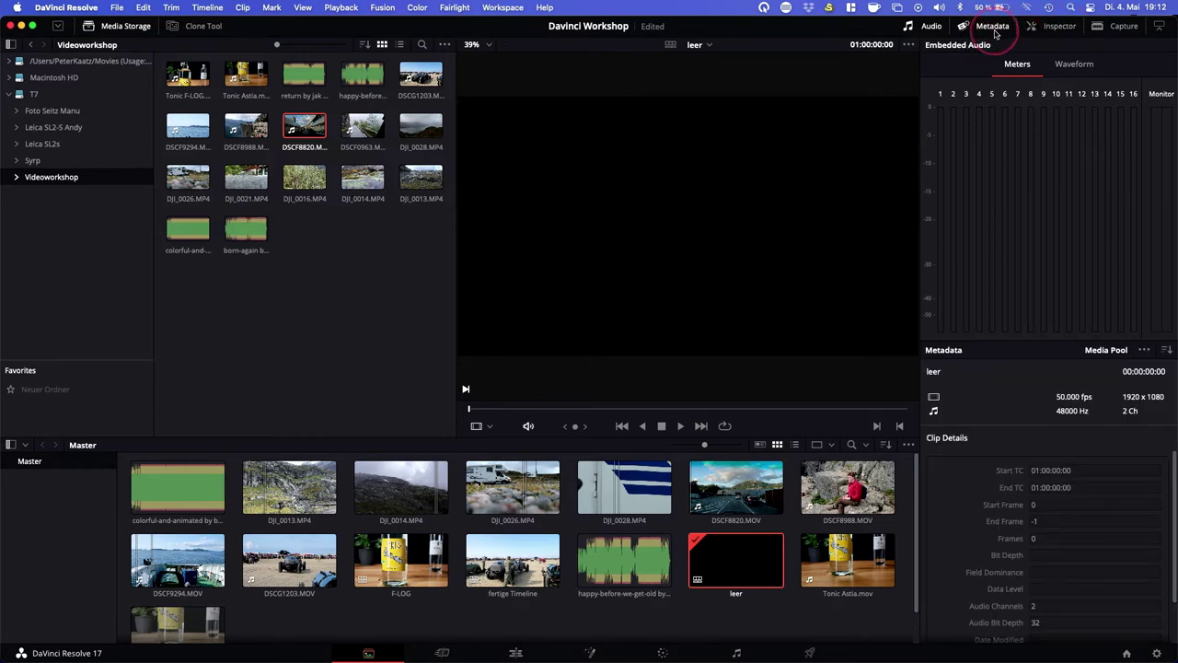
{"action": "left_click", "coordinate": [1054, 28]}
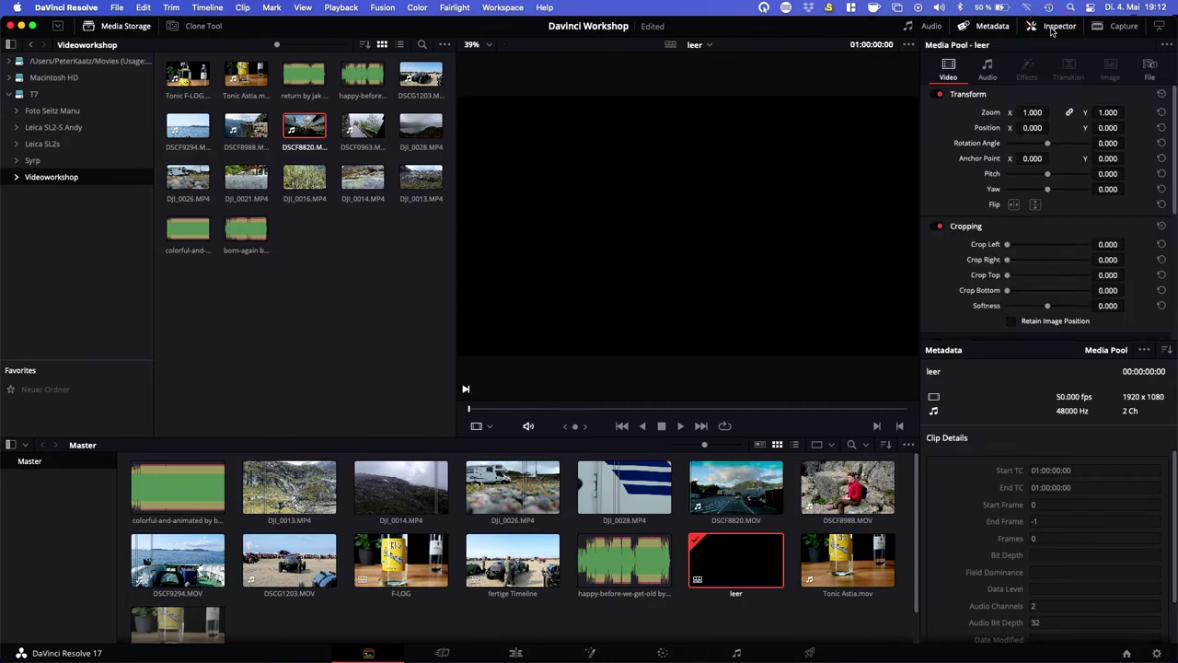
Open and resize the Capture panel, then close it so only the Inspector remains.
{"action": "left_click", "coordinate": [1121, 26]}
{"action": "left_click", "coordinate": [1063, 27]}
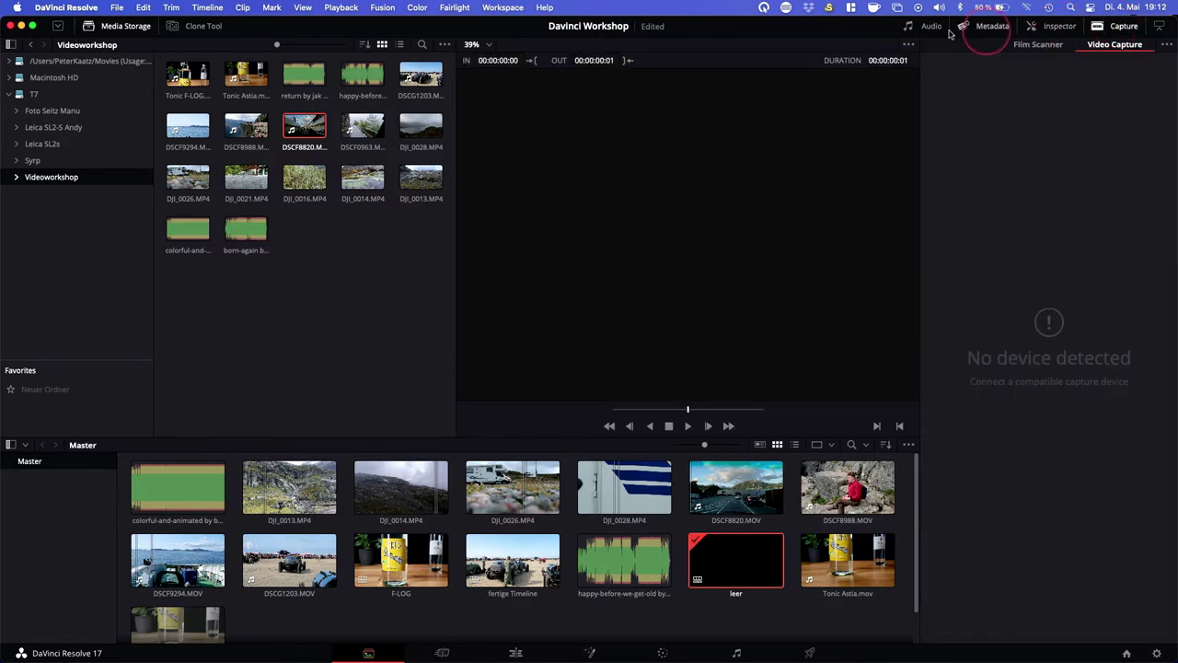
{"action": "left_click", "coordinate": [914, 27]}
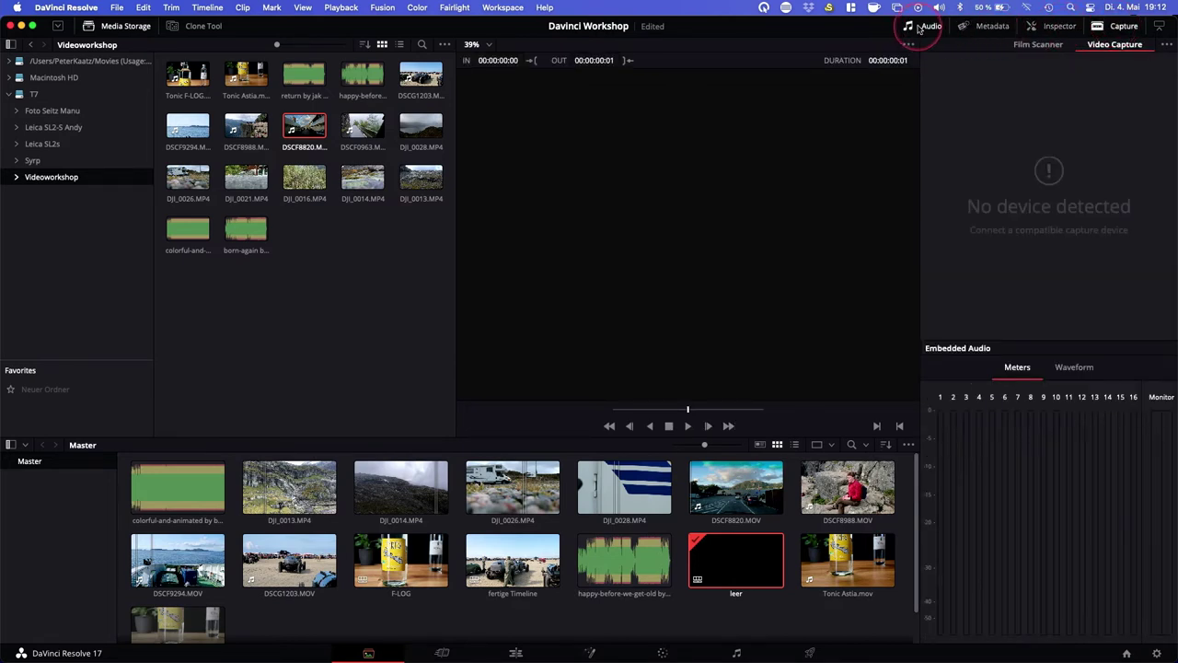
{"action": "left_click", "coordinate": [927, 26]}
{"action": "left_click", "coordinate": [1159, 26]}
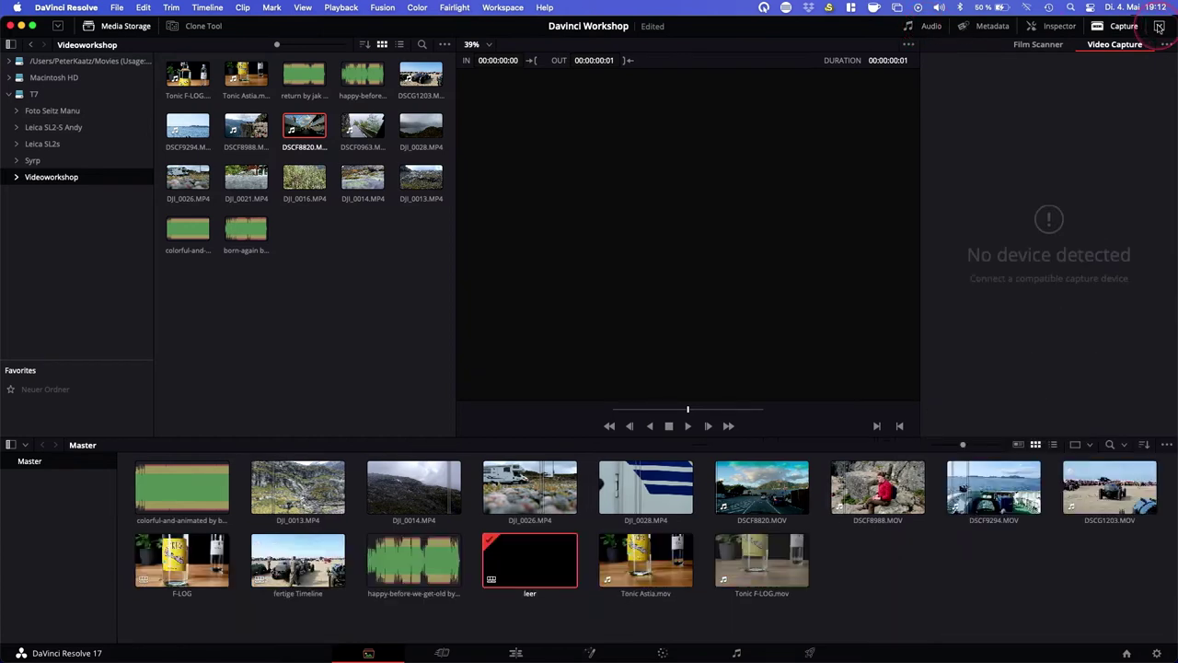
{"action": "left_click", "coordinate": [1159, 26]}
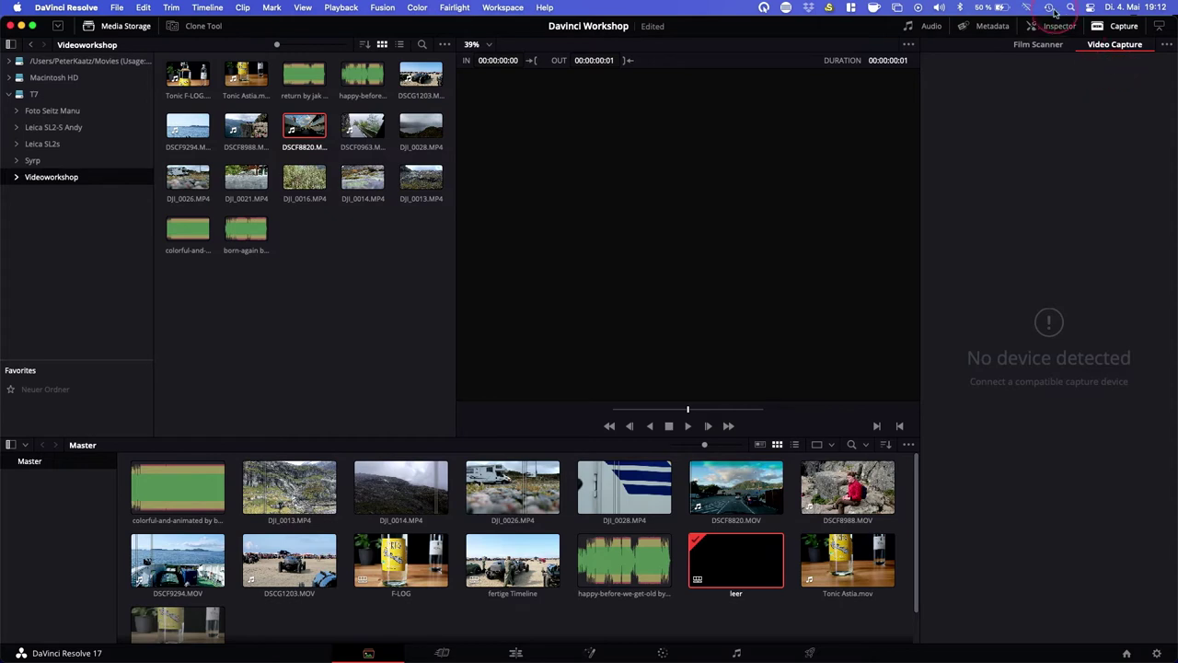
{"action": "left_click", "coordinate": [1058, 26]}
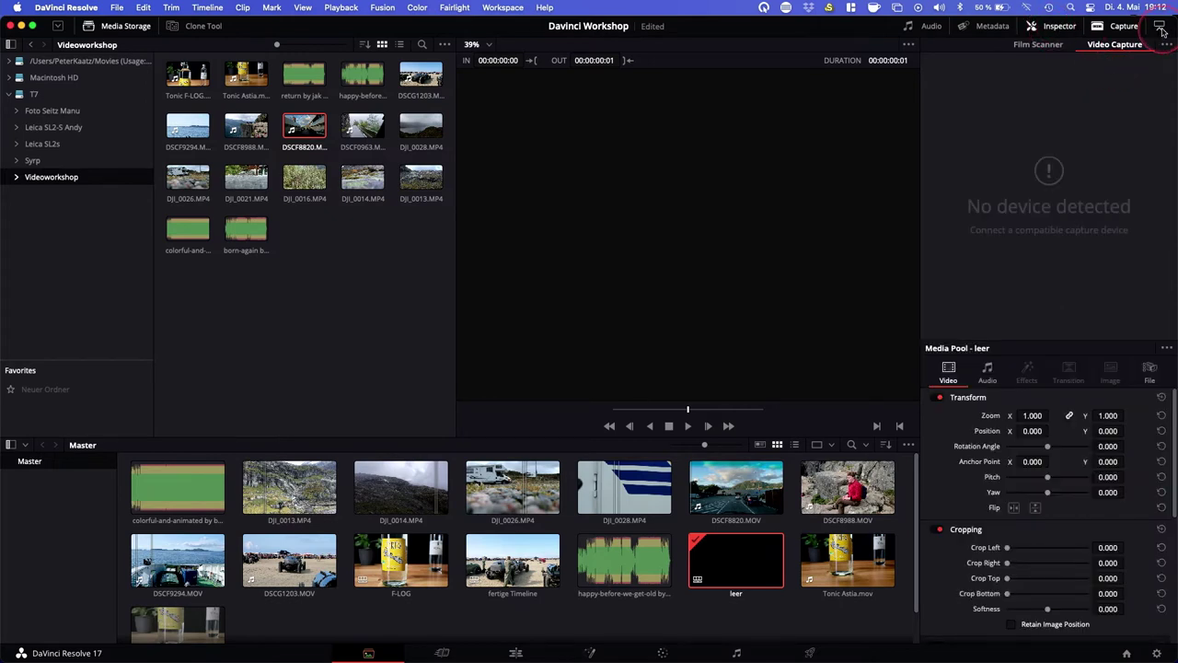
{"action": "left_click", "coordinate": [1159, 28]}
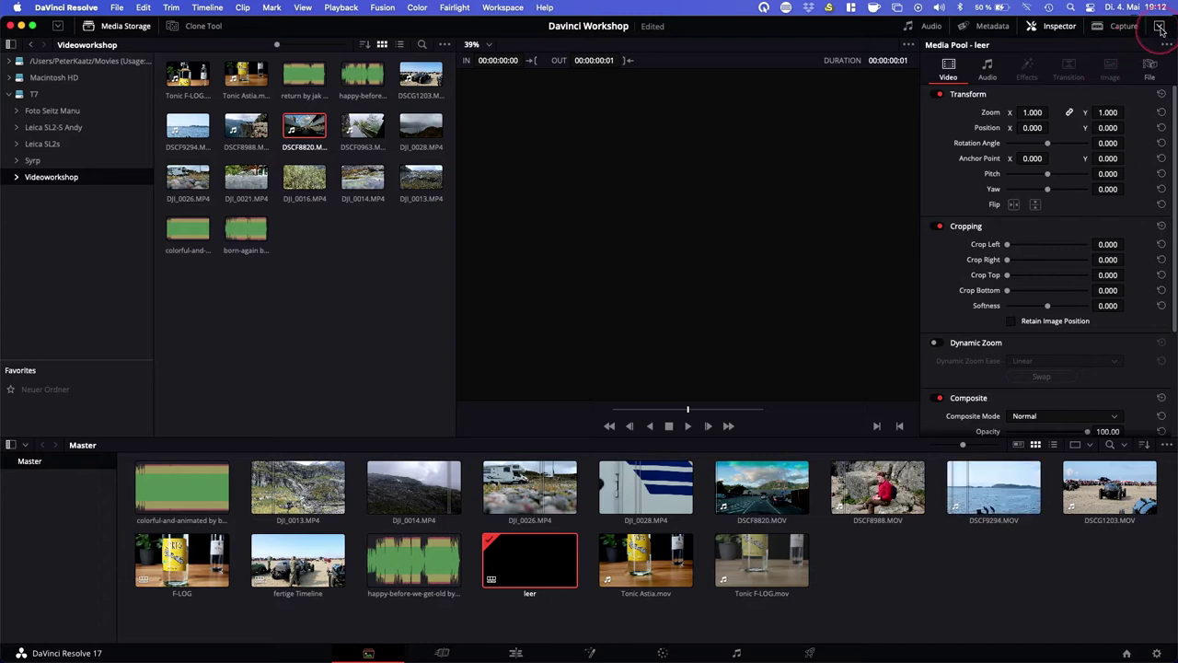
Toggle the clip settings and media storage panels between full and half height.
{"action": "left_click", "coordinate": [1160, 28]}
{"action": "left_click", "coordinate": [1159, 27]}
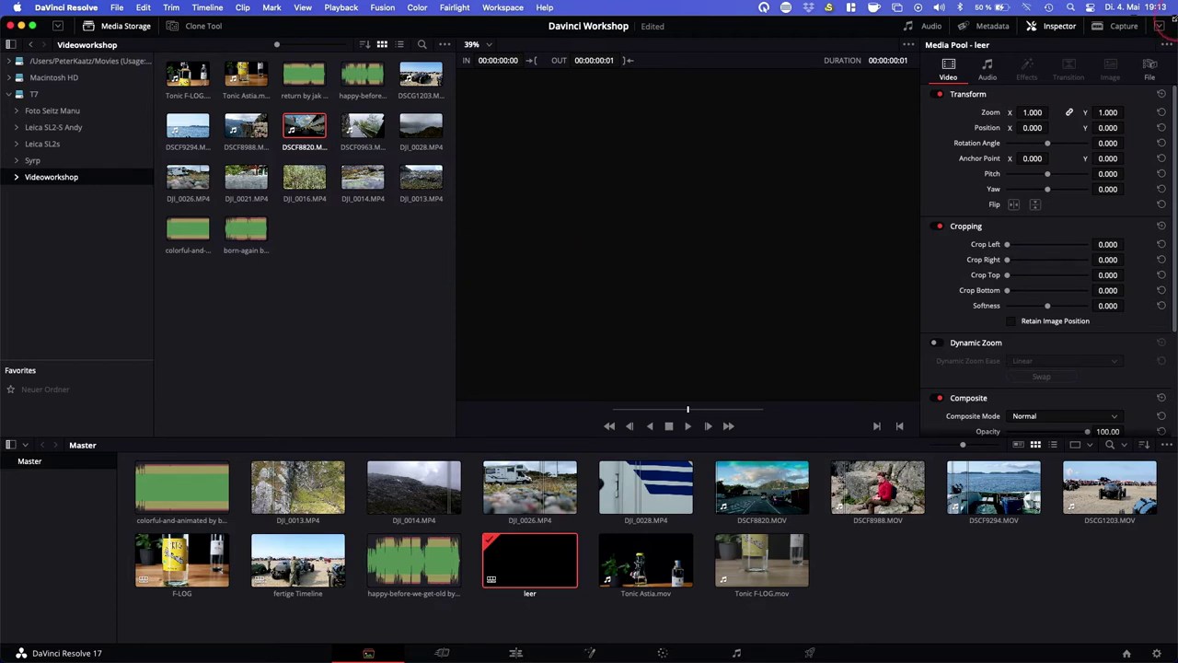
{"action": "left_click", "coordinate": [1159, 27]}
{"action": "left_click", "coordinate": [1160, 26]}
{"action": "left_click", "coordinate": [57, 28]}
{"action": "left_click", "coordinate": [57, 28]}
Narrow the media storage browser to three columns, reopen the bin list and select Master.
{"action": "mouse_move", "coordinate": [458, 304]}
{"action": "left_mouse_down"}
{"action": "mouse_move", "coordinate": [343, 304]}
{"action": "mouse_move", "coordinate": [348, 284]}
{"action": "left_mouse_up"}
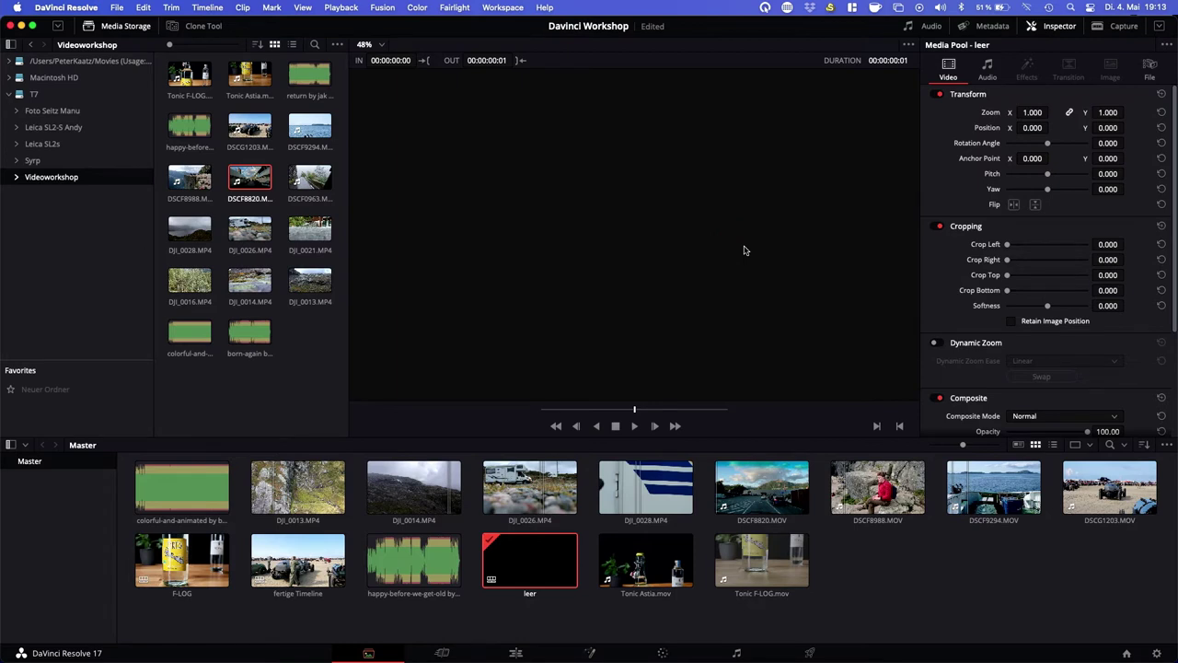
{"action": "left_click", "coordinate": [581, 211]}
{"action": "left_click", "coordinate": [498, 9]}
{"action": "left_click", "coordinate": [9, 445]}
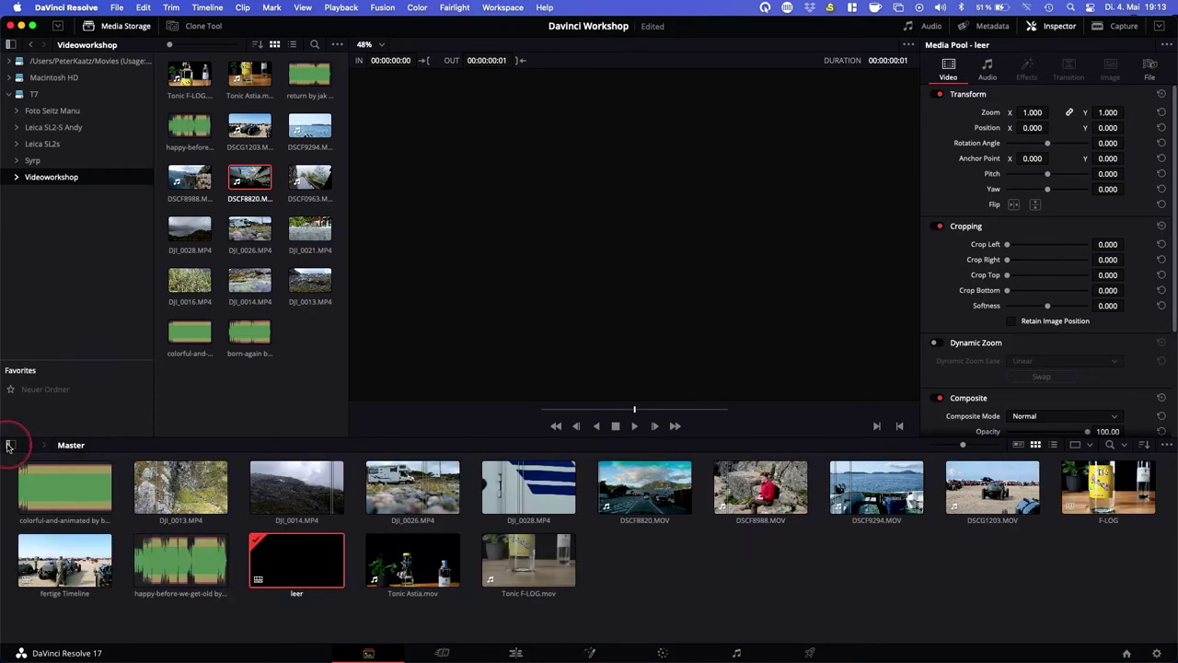
{"action": "left_click", "coordinate": [9, 445]}
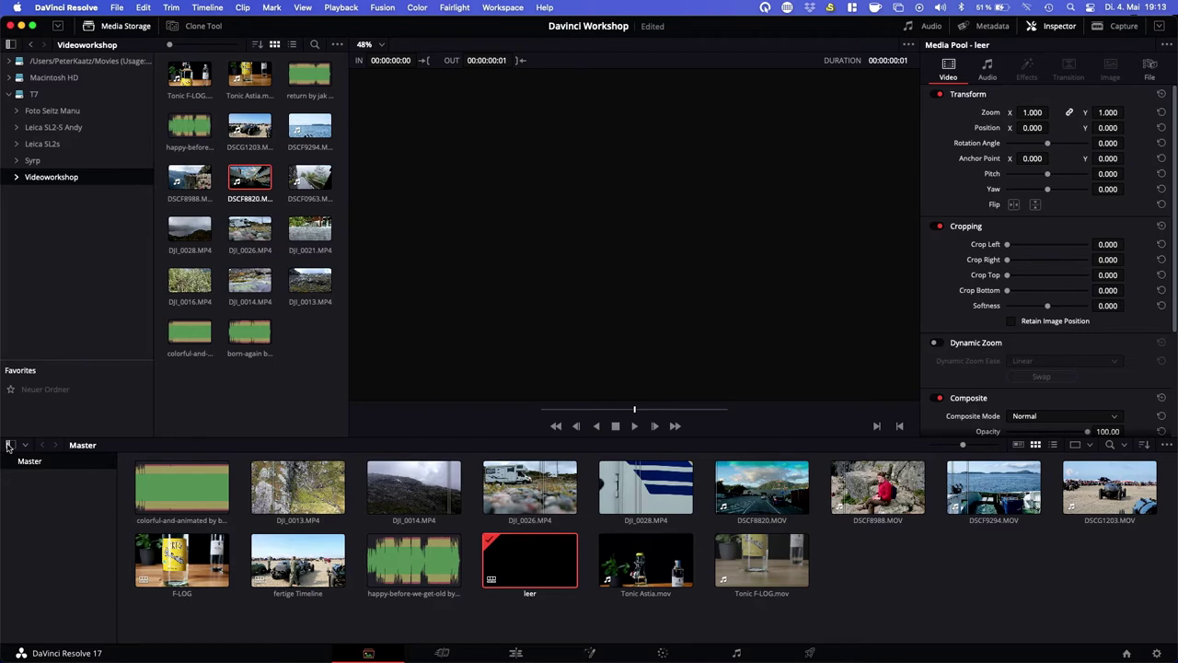
{"action": "left_click", "coordinate": [37, 497]}
Create a new bin, then set the DJI_0014.MP4 clip's colour to Orange.
{"action": "right_click", "coordinate": [37, 485]}
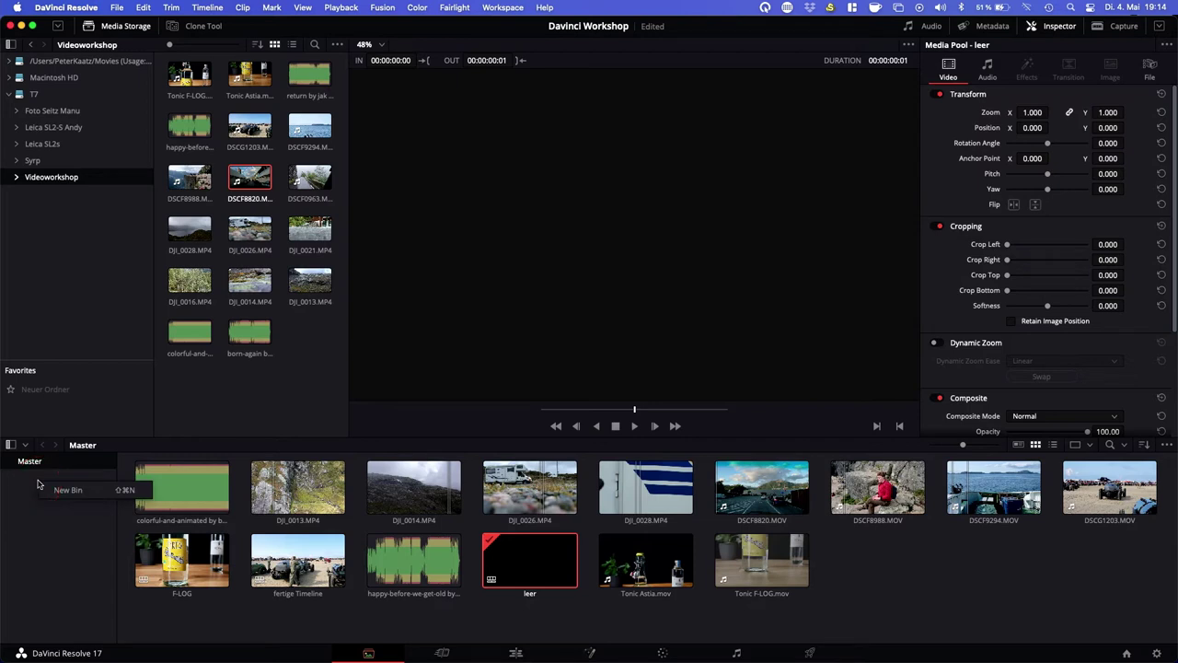
{"action": "left_click", "coordinate": [40, 494]}
{"action": "right_click", "coordinate": [403, 489]}
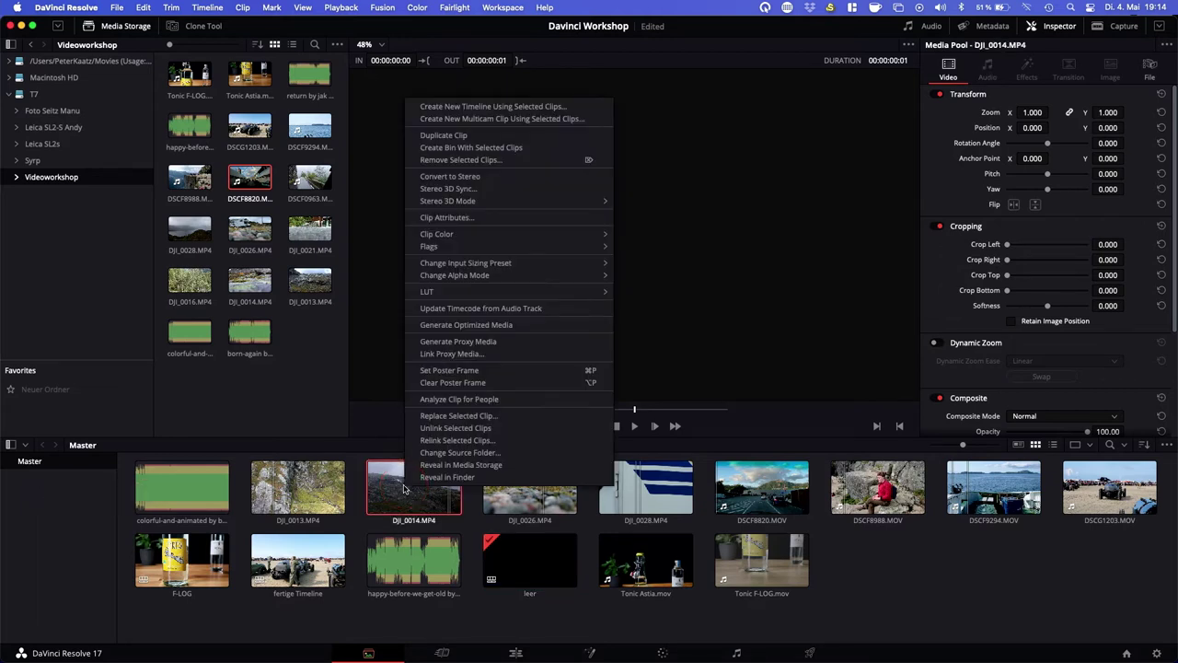
{"action": "mouse_move", "coordinate": [542, 236]}
{"action": "left_click", "coordinate": [648, 253]}
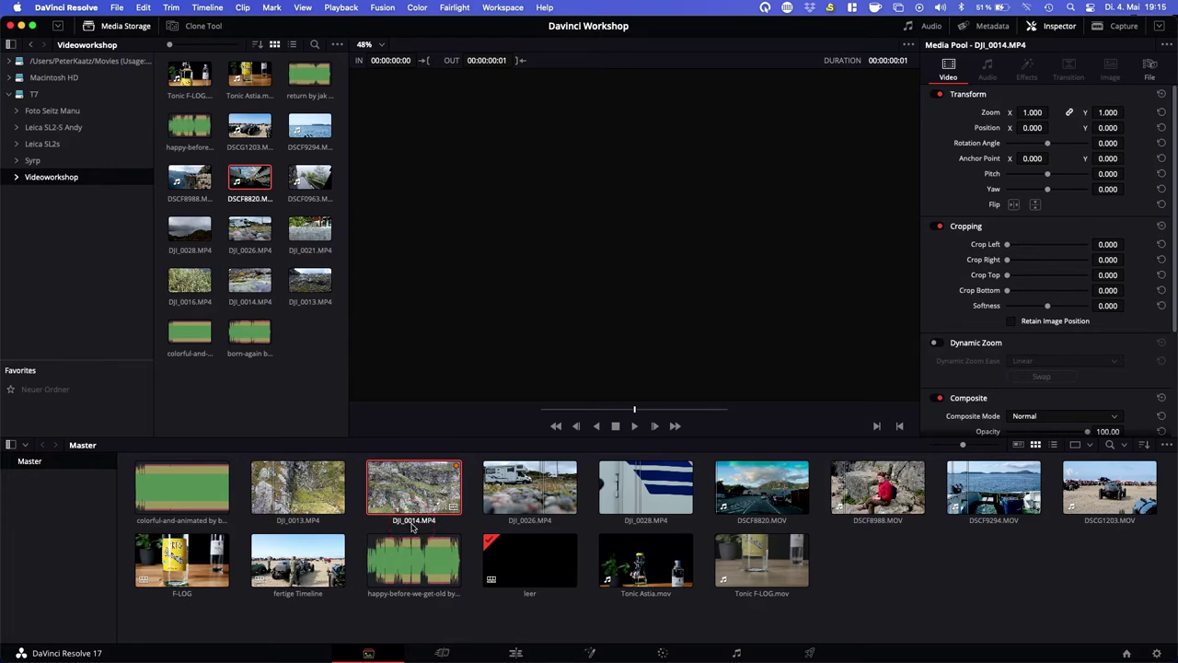
Recheck DJI_0014.MP4's Clip Color list, close the menu, and switch pages from the bottom bar.
{"action": "right_click", "coordinate": [415, 489]}
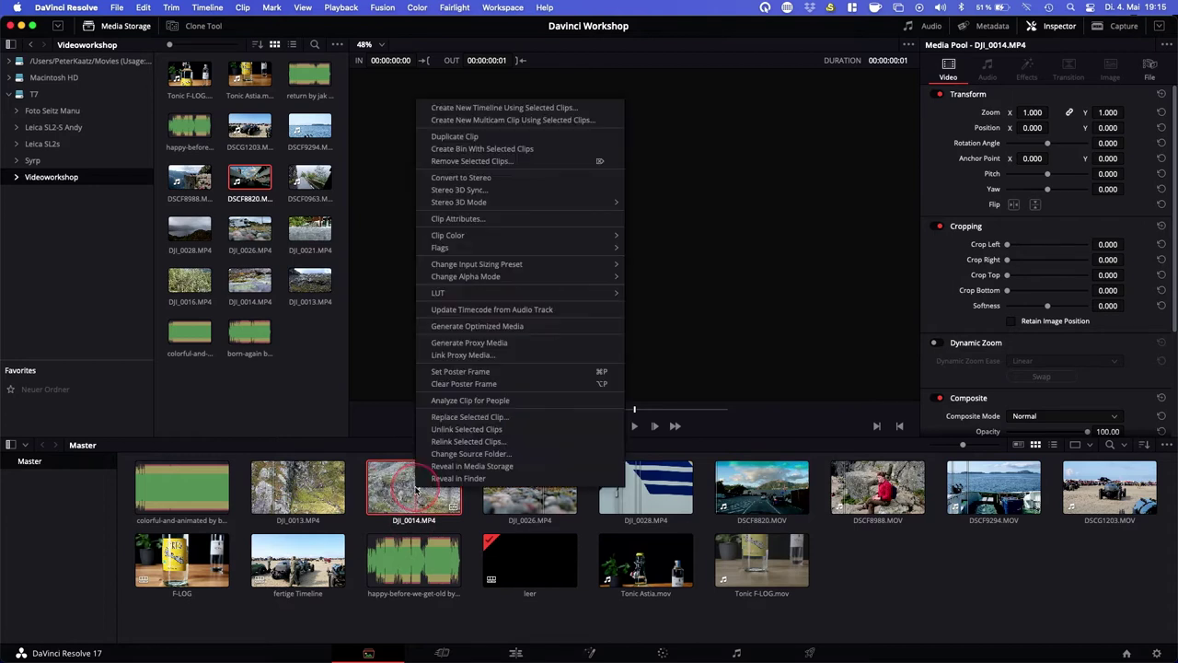
{"action": "left_click", "coordinate": [555, 241]}
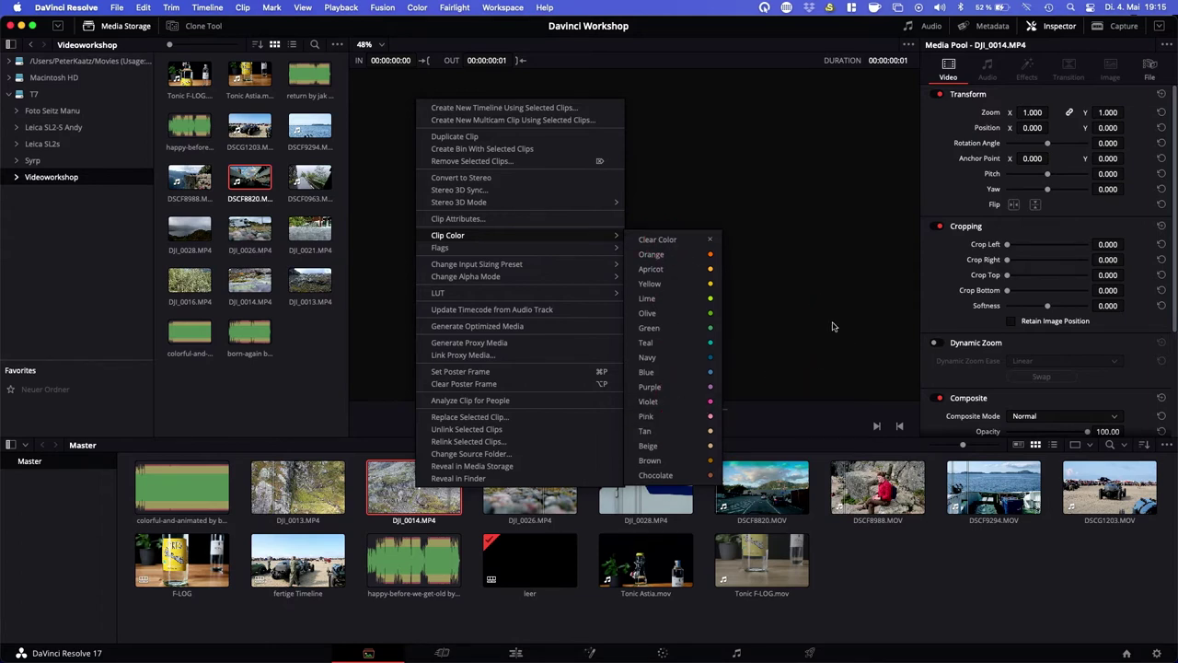
{"action": "left_click", "coordinate": [512, 311]}
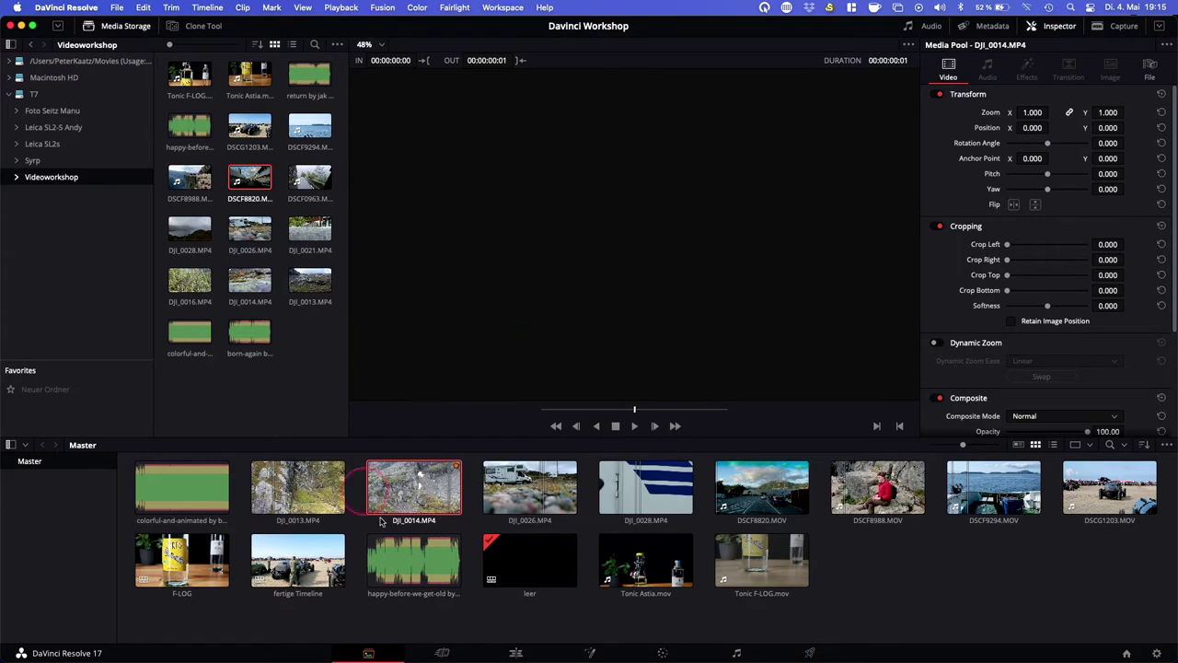
{"action": "left_click", "coordinate": [483, 554]}
{"action": "left_click", "coordinate": [444, 653]}
{"action": "left_click", "coordinate": [443, 654]}
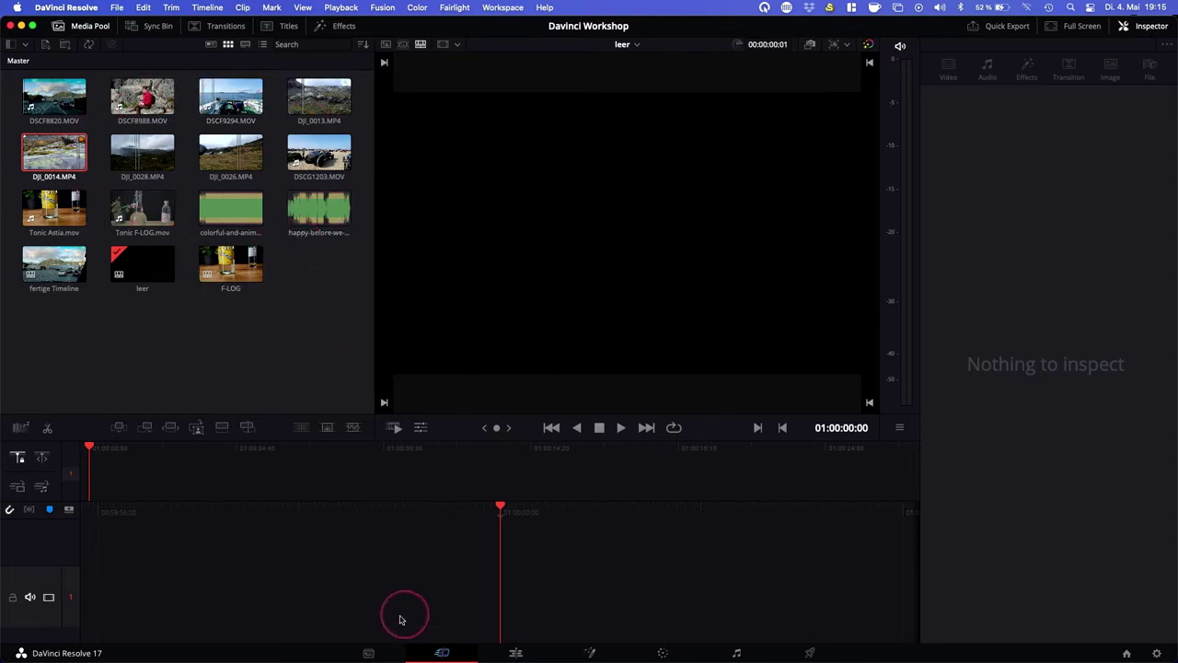
Go to the Edit page and load DJI_0013.MP4 into the source viewer.
{"action": "left_click", "coordinate": [368, 653]}
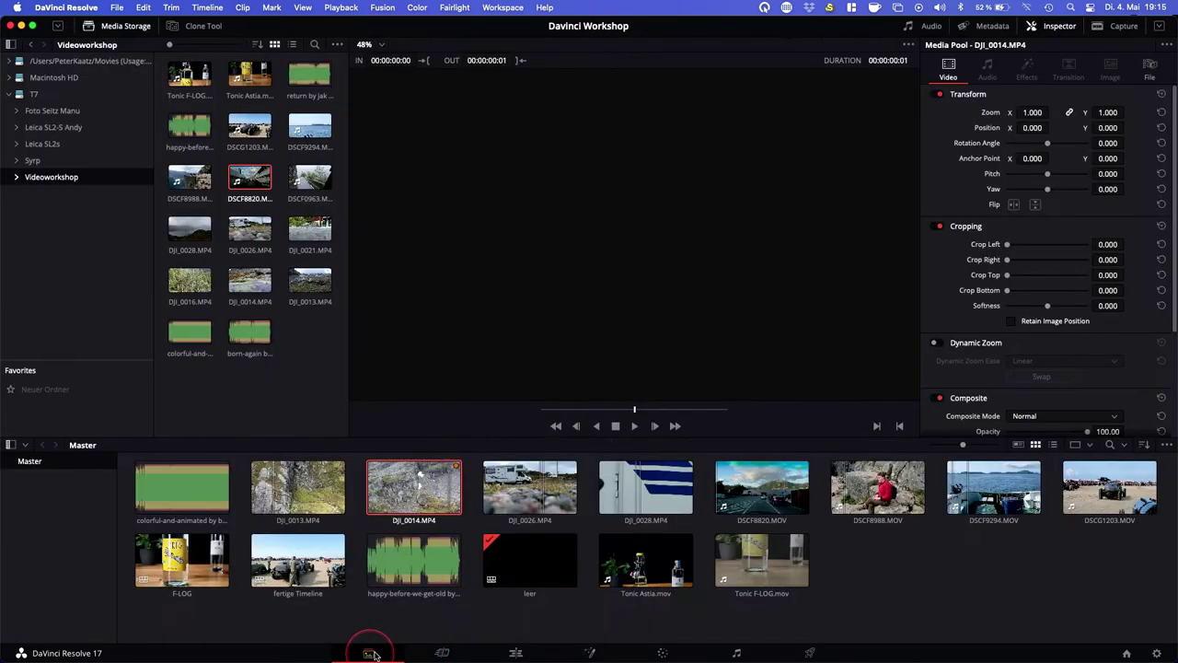
{"action": "left_click", "coordinate": [441, 653]}
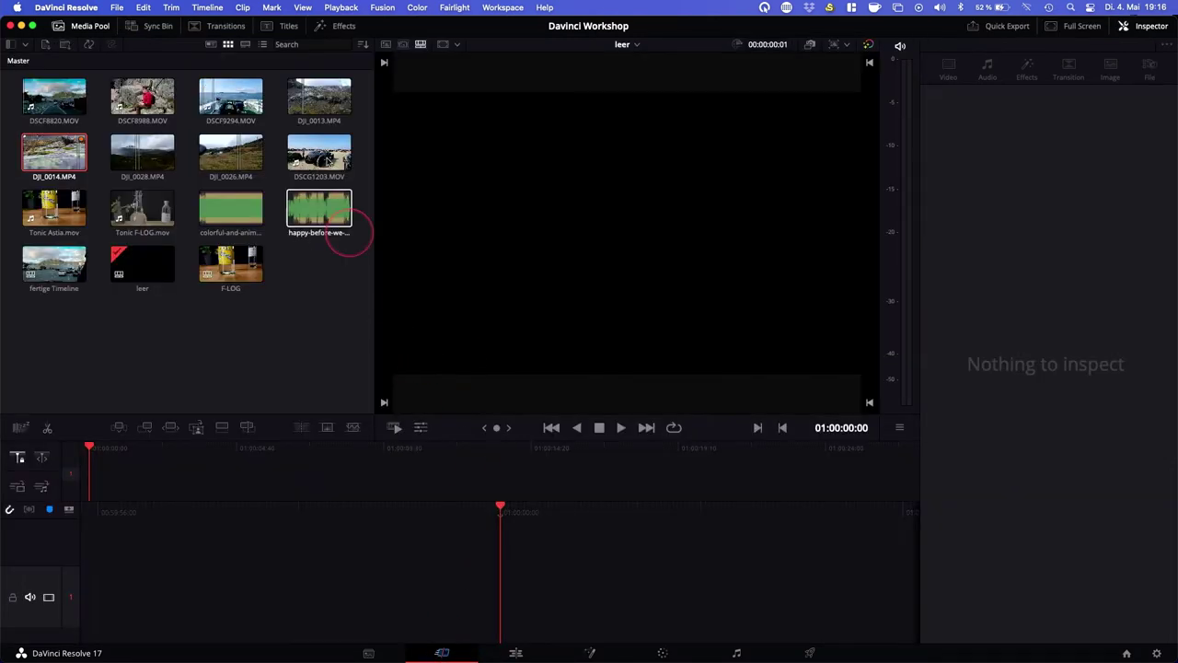
{"action": "left_click", "coordinate": [319, 96]}
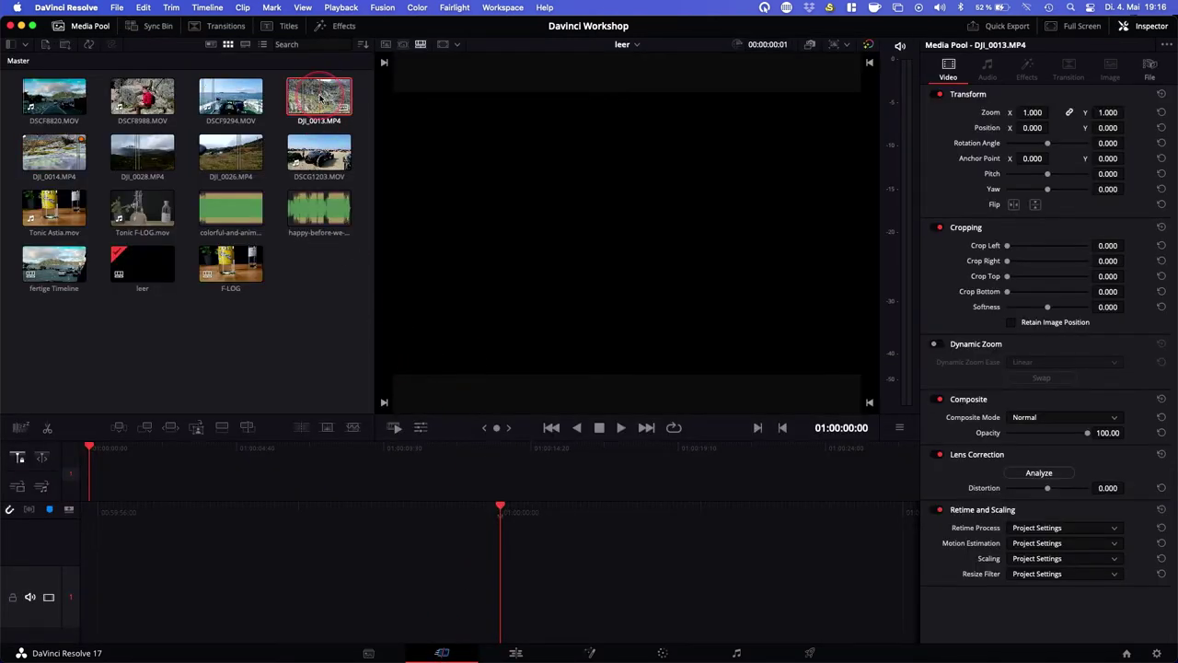
{"action": "double_click", "coordinate": [319, 96]}
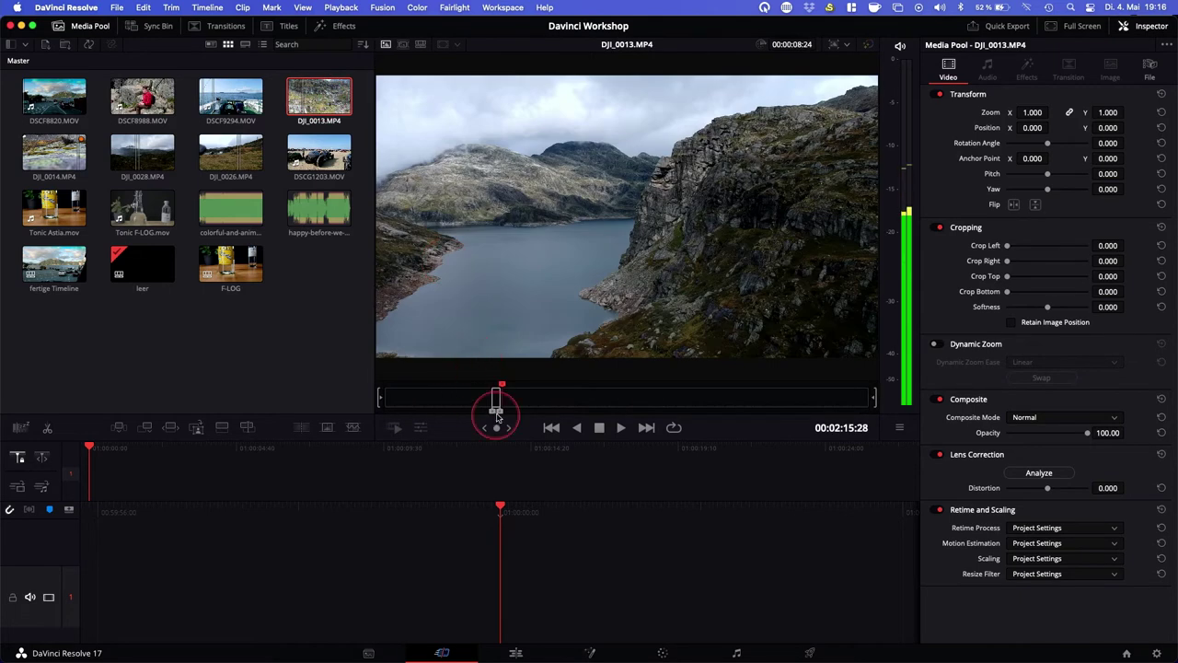
Mark in and out points on DJI_0013 and insert the 00:00:05:23 section with F9.
{"action": "left_click", "coordinate": [621, 429]}
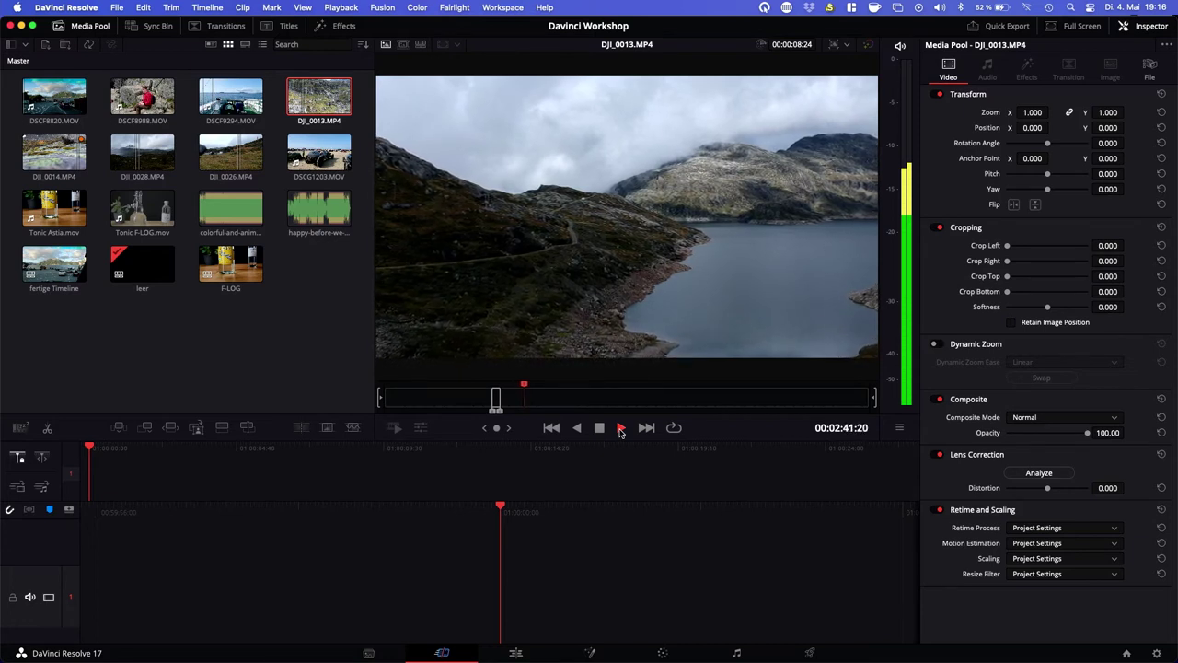
{"action": "left_click", "coordinate": [490, 407]}
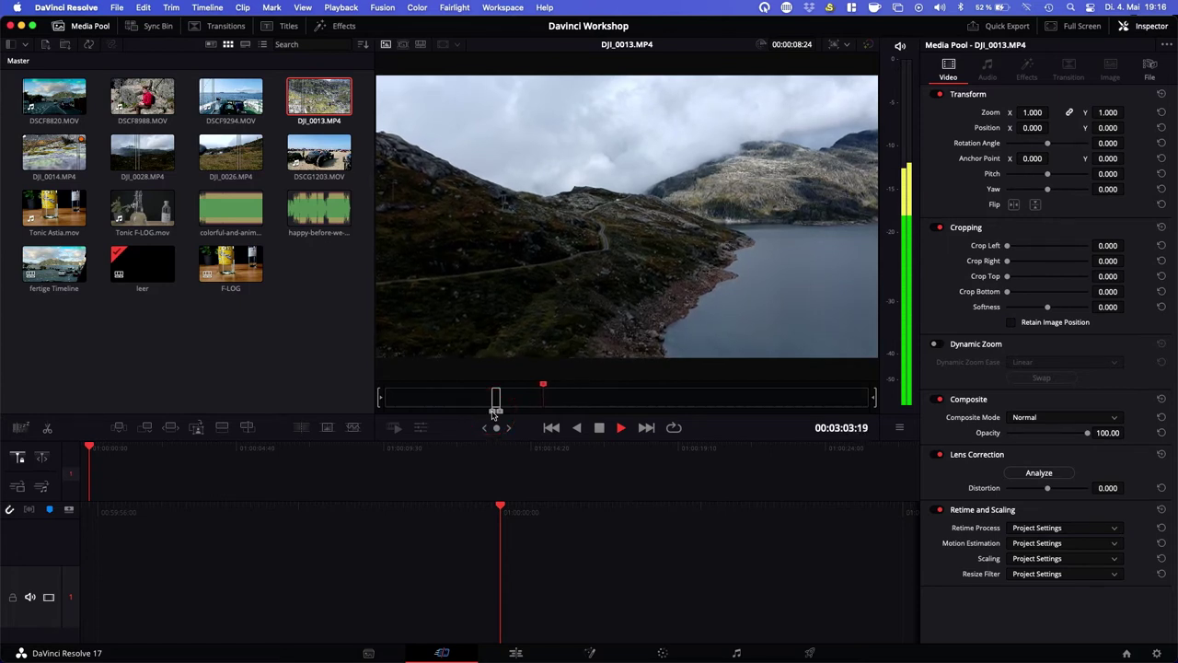
{"action": "key", "text": "i"}
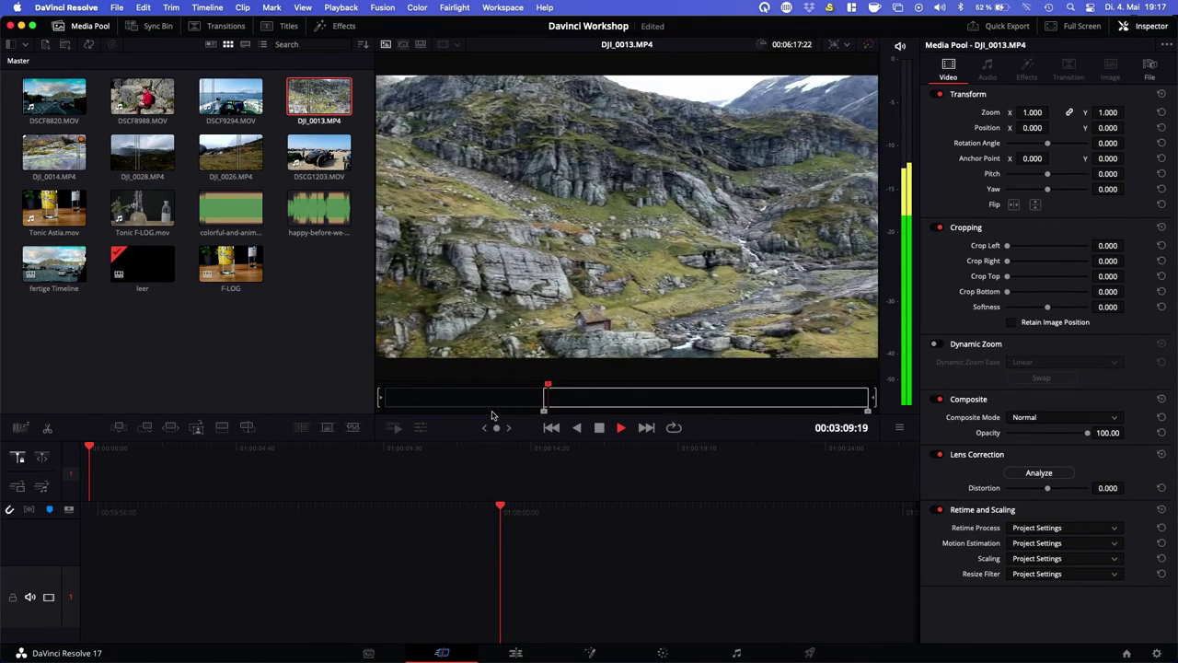
{"action": "key", "text": "o"}
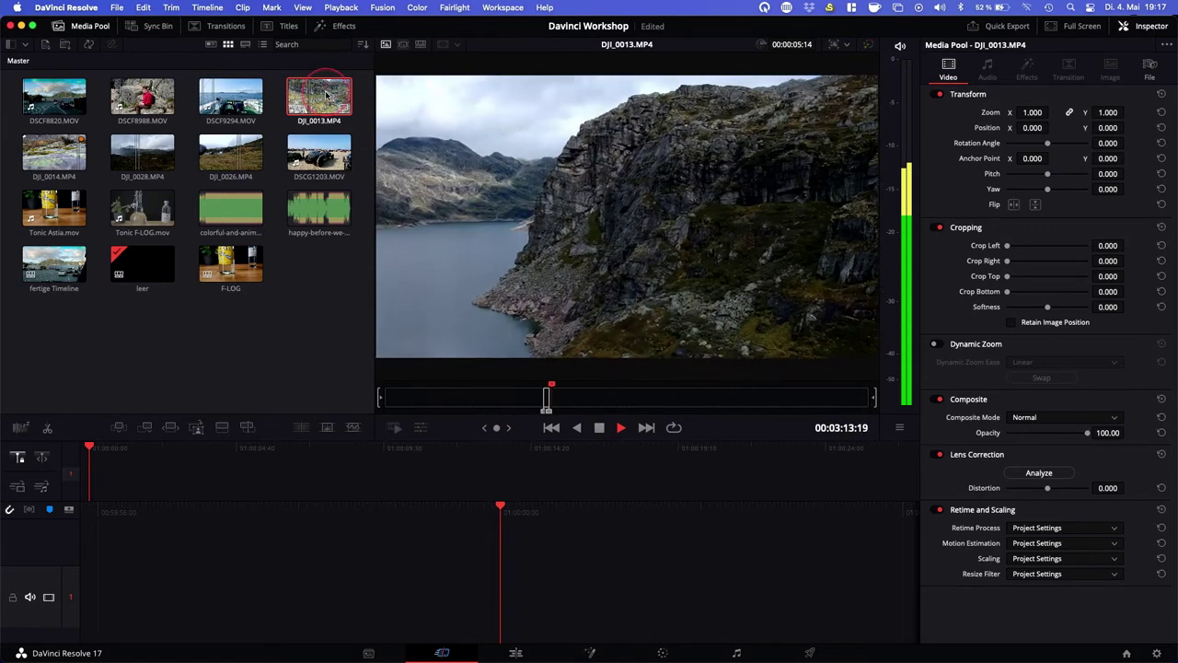
{"action": "left_click", "coordinate": [389, 563]}
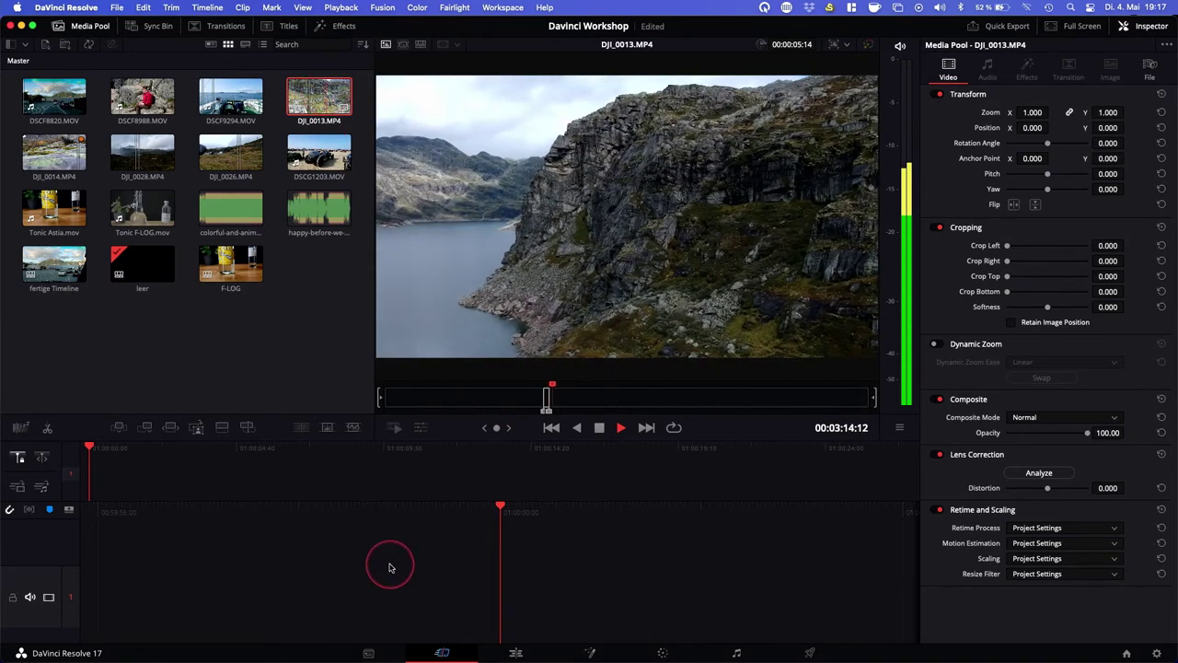
{"action": "key", "text": "F9"}
Play the timeline and trial-trim the DJI_0013 clip's end longer, then shorter.
{"action": "key", "text": "space"}
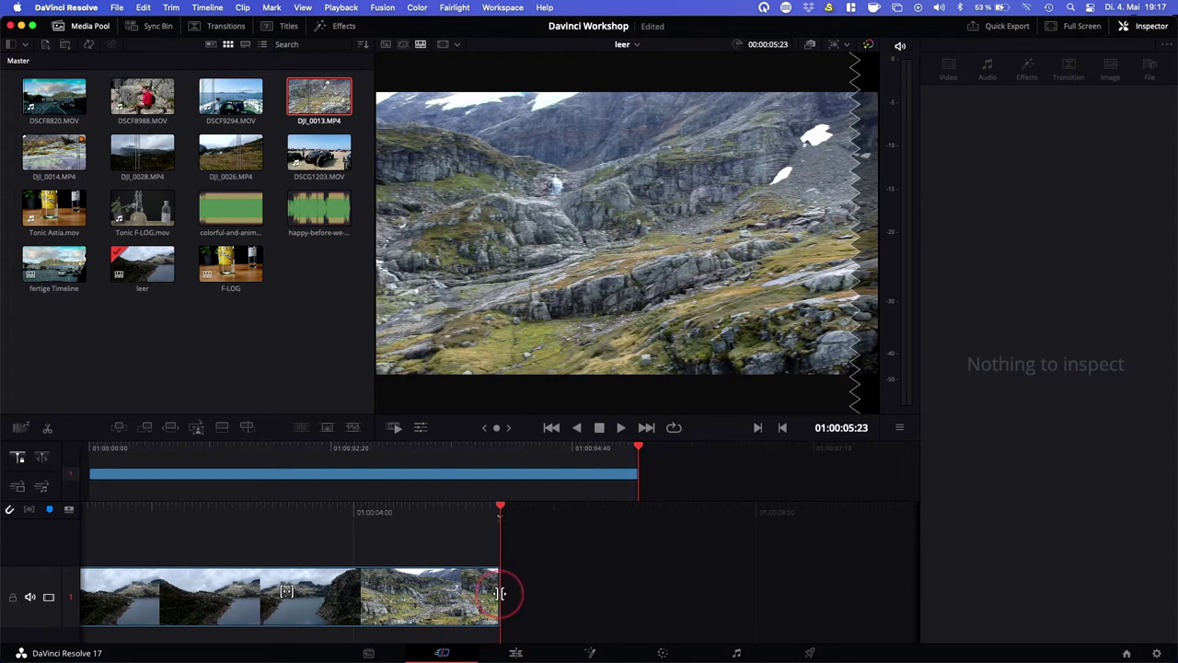
{"action": "left_click_drag", "start_coordinate": [500, 594], "coordinate": [750, 583]}
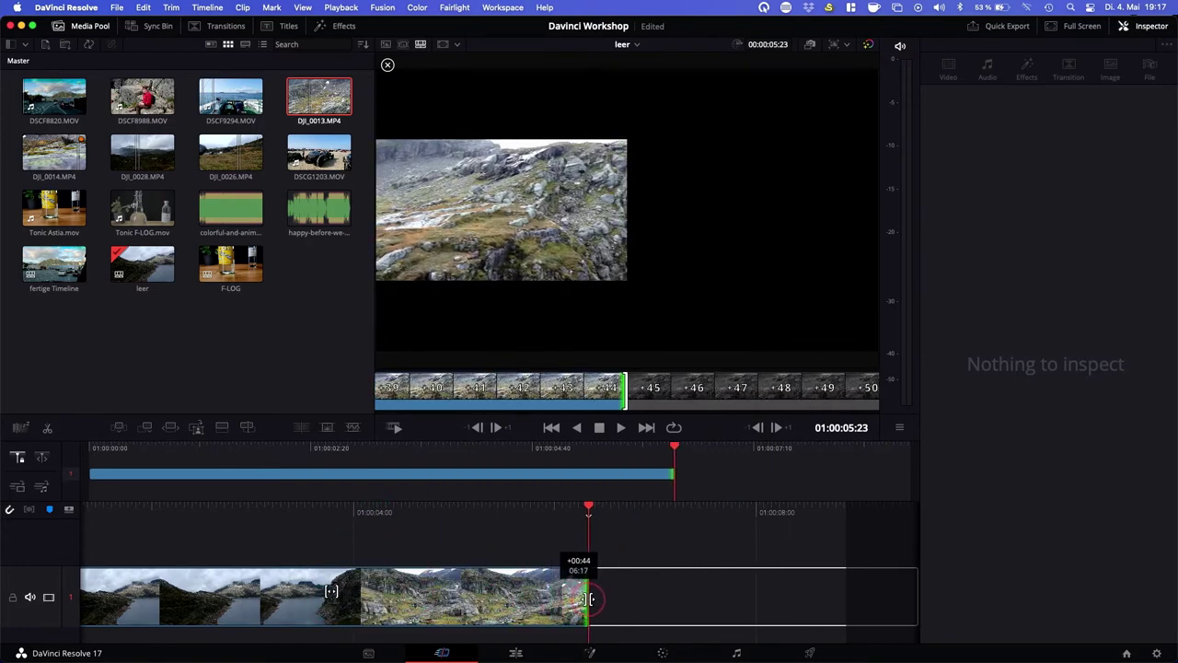
{"action": "left_click_drag", "start_coordinate": [750, 584], "coordinate": [588, 599]}
{"action": "key", "text": "Up"}
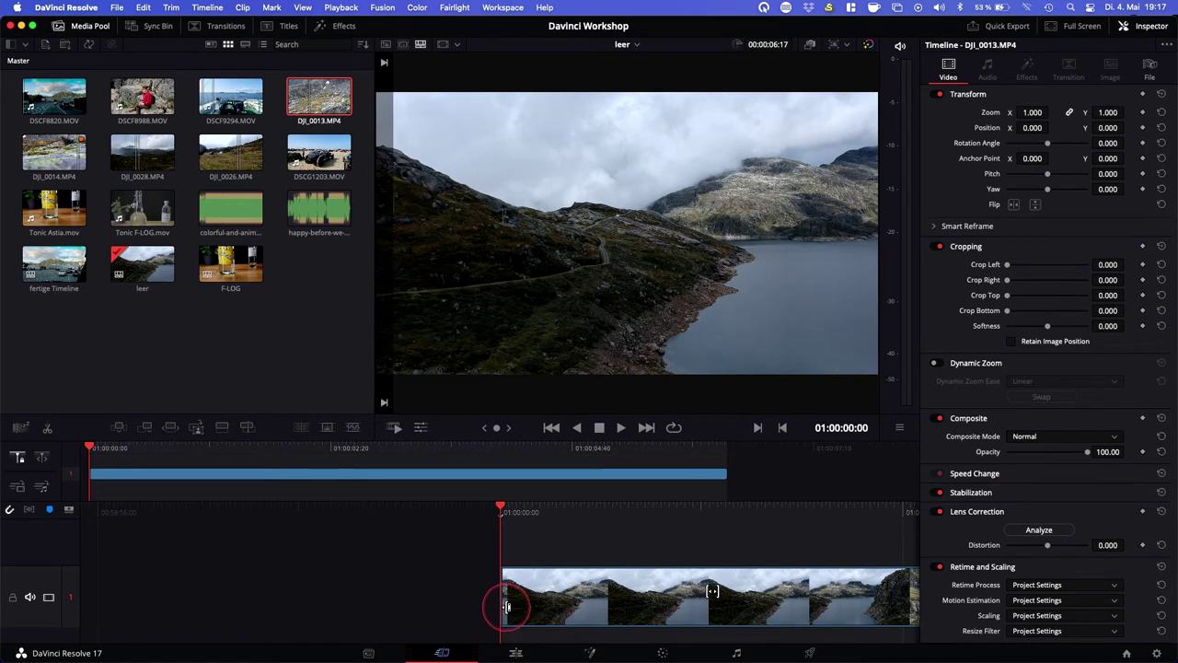
Extend the clip's start earlier, then delete the DJI_0013 clip from the timeline.
{"action": "mouse_move", "coordinate": [502, 598]}
{"action": "left_mouse_down"}
{"action": "mouse_move", "coordinate": [201, 607]}
{"action": "mouse_move", "coordinate": [555, 606]}
{"action": "mouse_move", "coordinate": [442, 606]}
{"action": "left_mouse_up"}
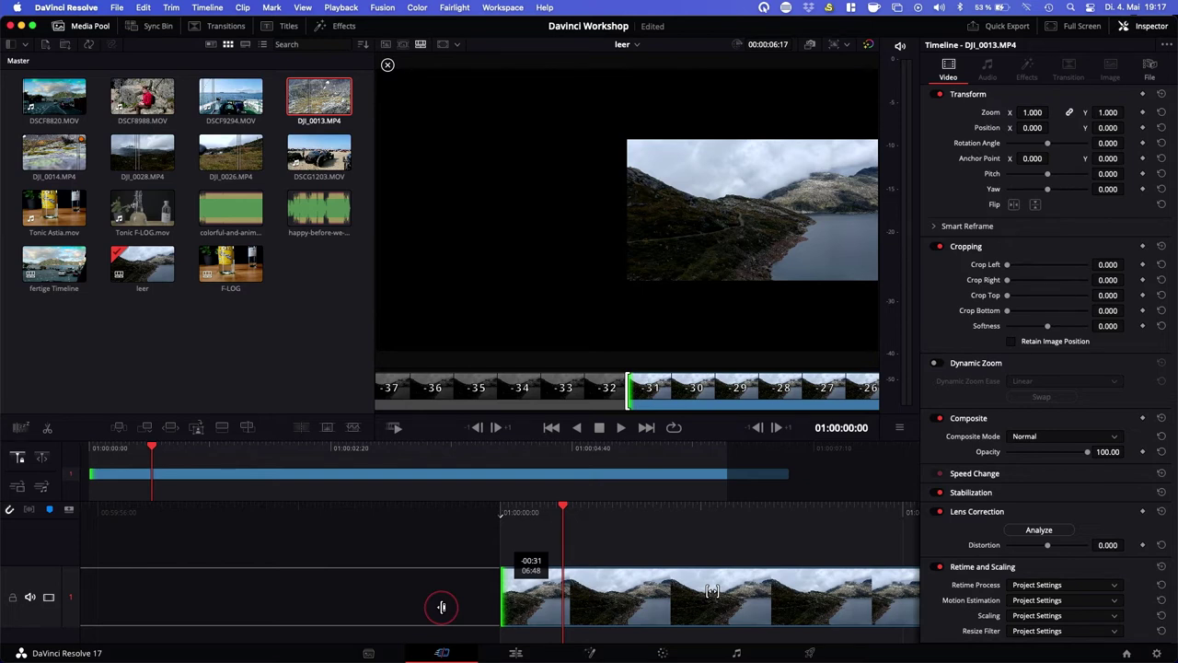
{"action": "left_click_drag", "start_coordinate": [442, 607], "coordinate": [442, 609]}
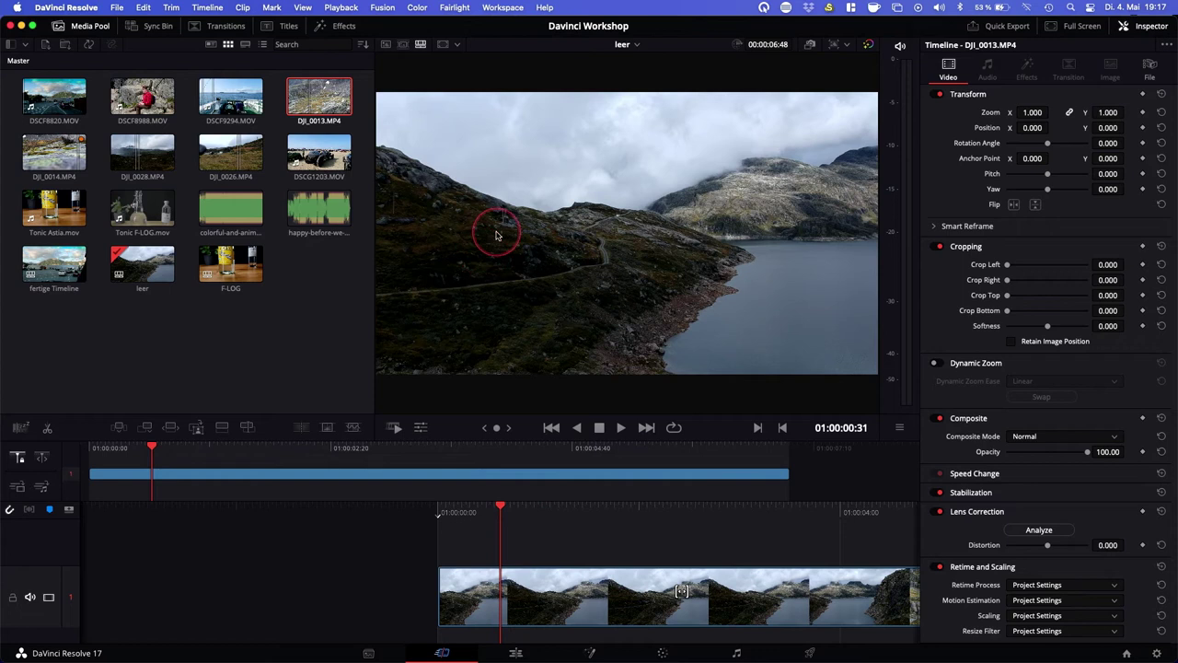
{"action": "left_click", "coordinate": [581, 606]}
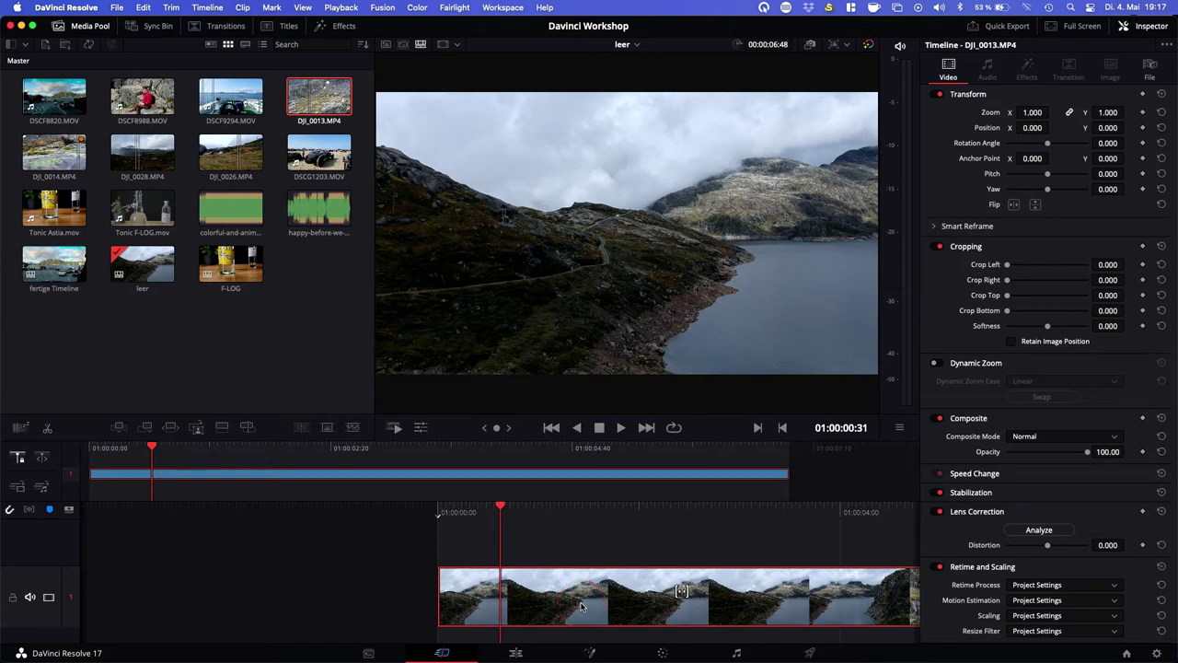
{"action": "key", "text": "Delete"}
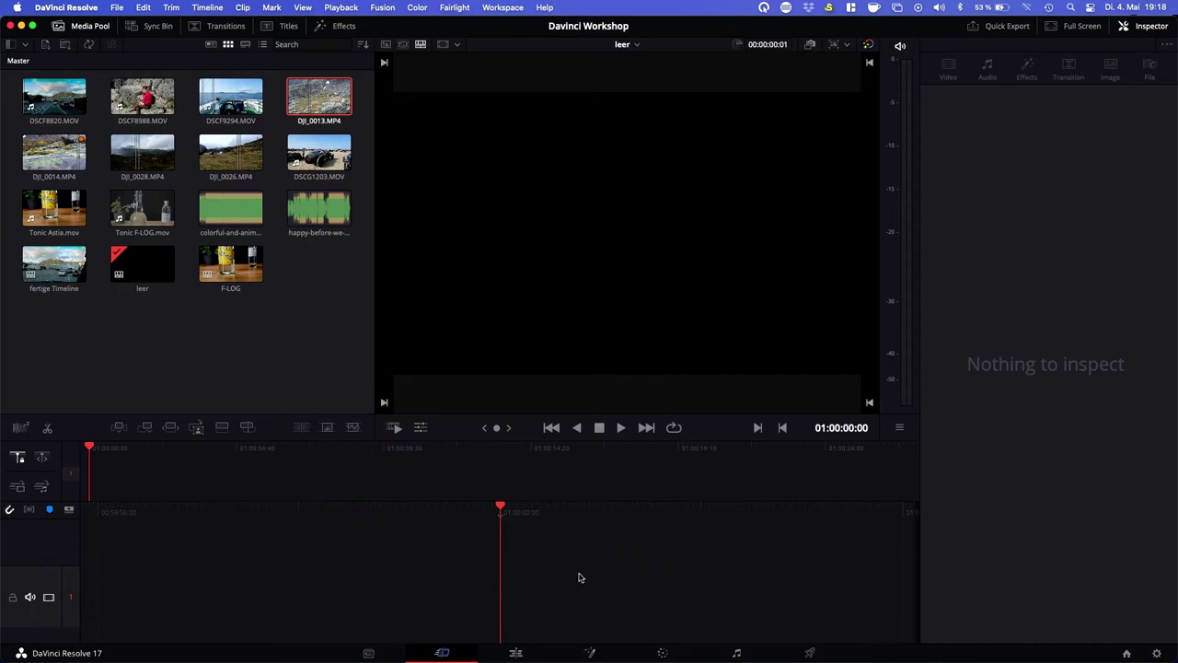
Load DSCF9294.MOV, the sea-and-island ferry shot, into the source viewer and preview it.
{"action": "left_click", "coordinate": [230, 103]}
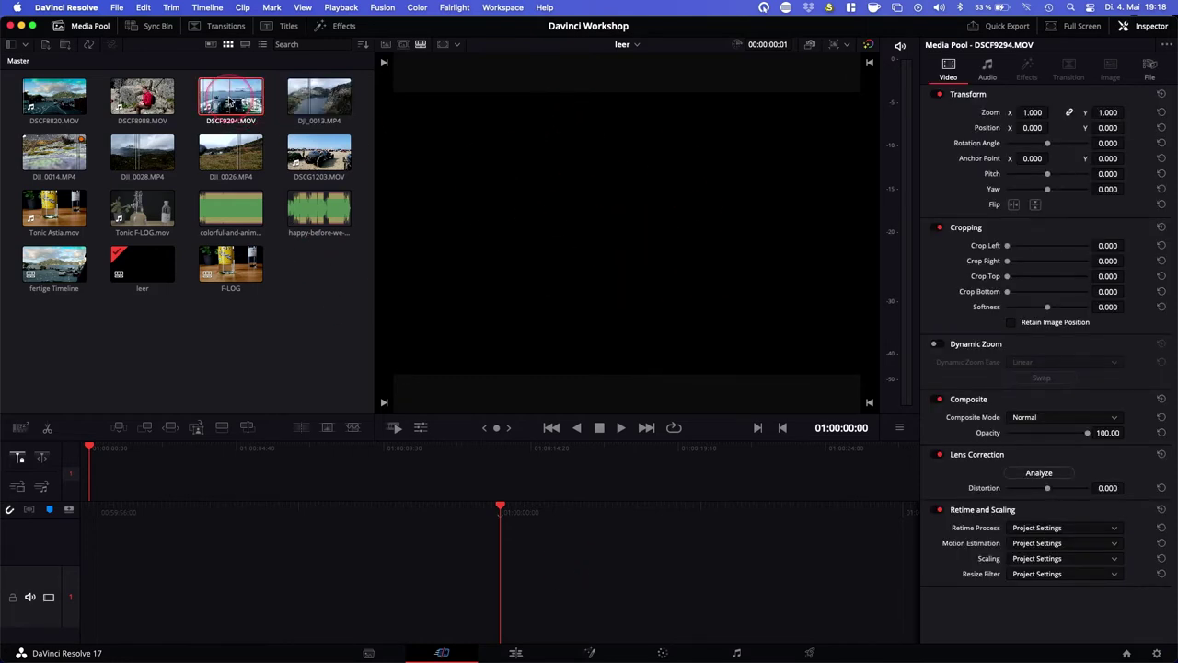
{"action": "double_click", "coordinate": [229, 100]}
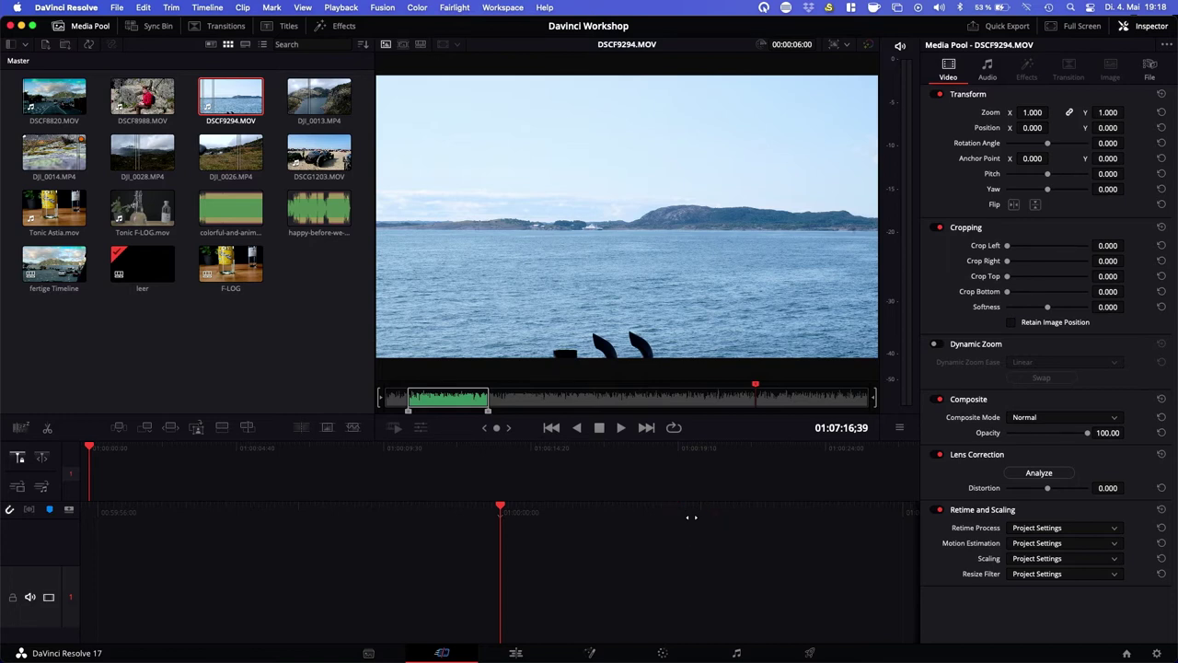
{"action": "left_click", "coordinate": [635, 502]}
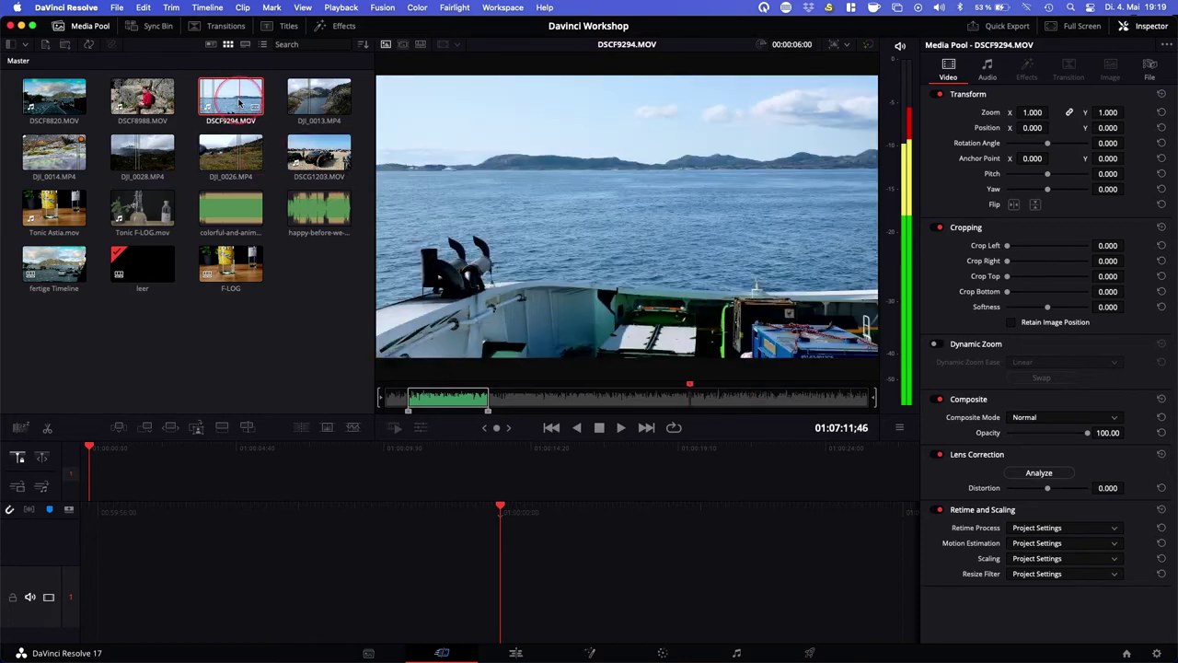
Select DSCF8820.MOV, scrub back to an earlier frame and set the in point.
{"action": "left_click", "coordinate": [50, 95]}
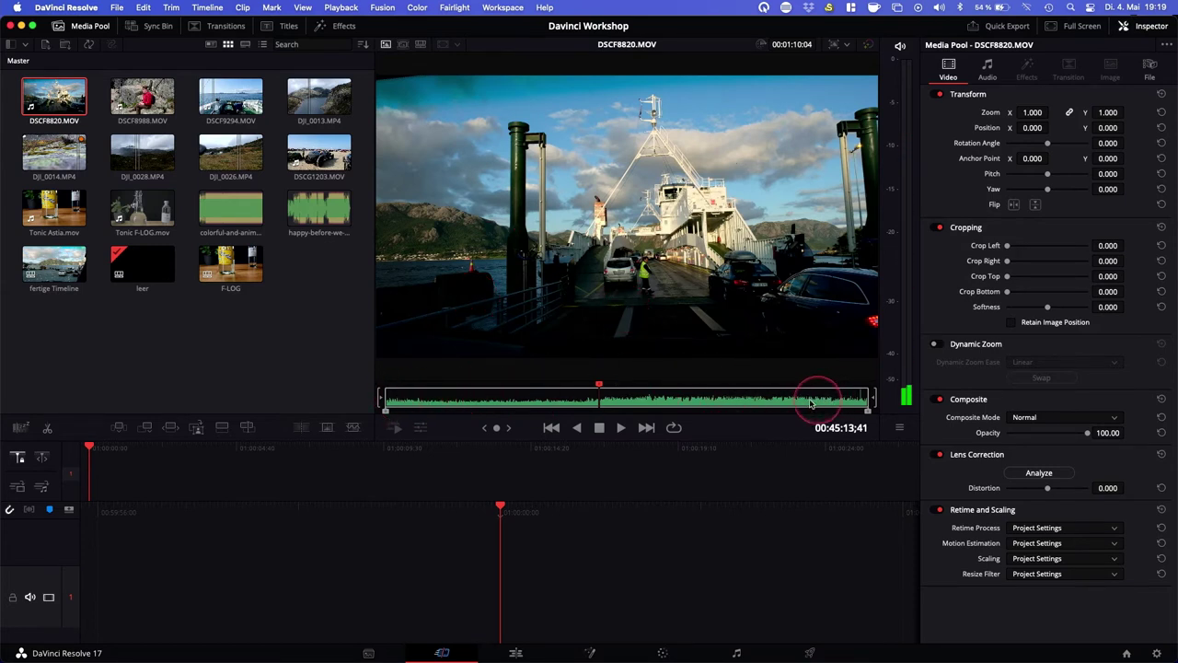
{"action": "left_click", "coordinate": [588, 390]}
{"action": "mouse_move", "coordinate": [588, 390]}
{"action": "left_mouse_down"}
{"action": "mouse_move", "coordinate": [387, 408]}
{"action": "mouse_move", "coordinate": [442, 411]}
{"action": "left_mouse_up"}
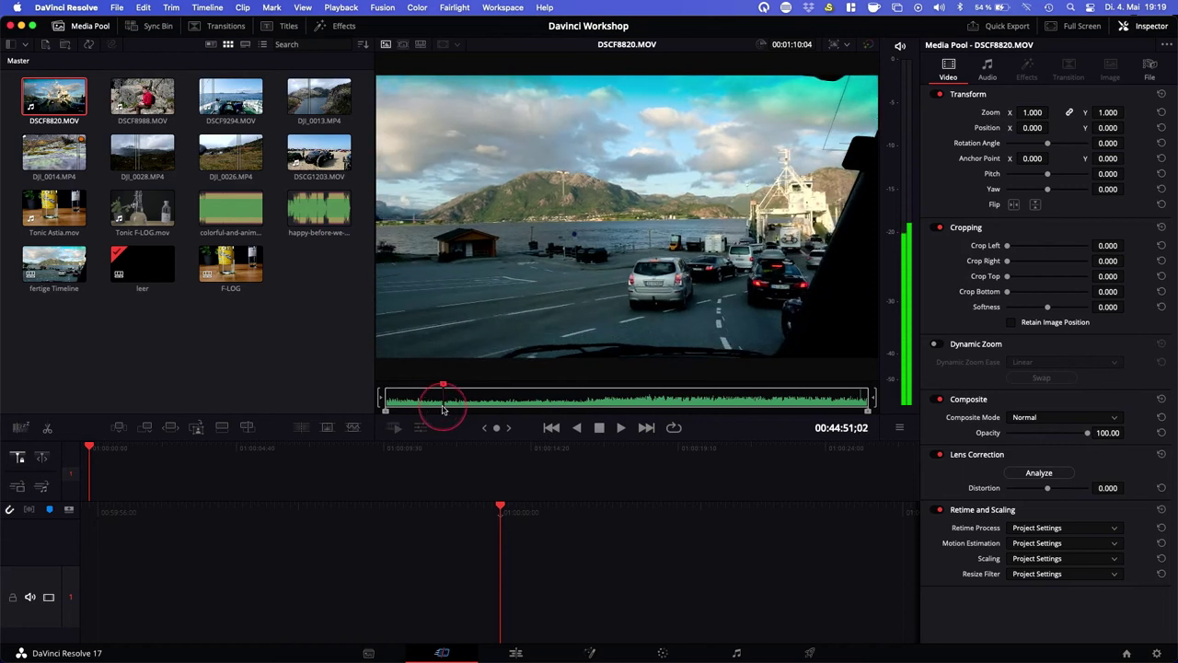
{"action": "key", "text": "i"}
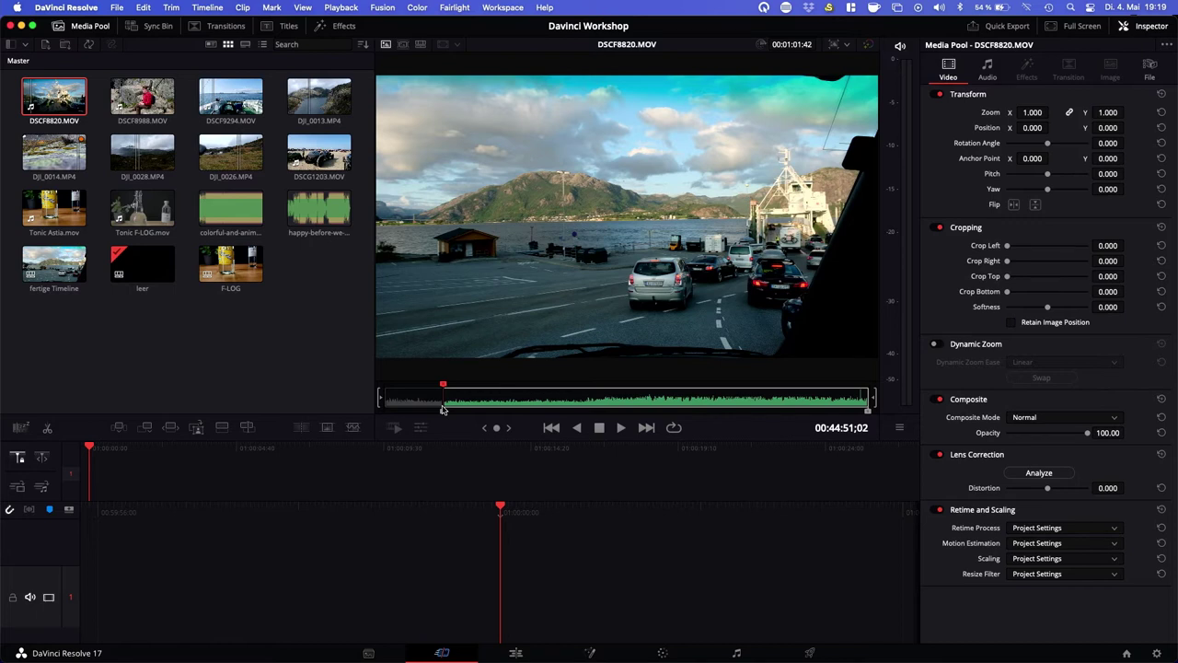
Play to set the out point and drag the roughly 7-second ferry section onto the empty timeline.
{"action": "key", "text": "space"}
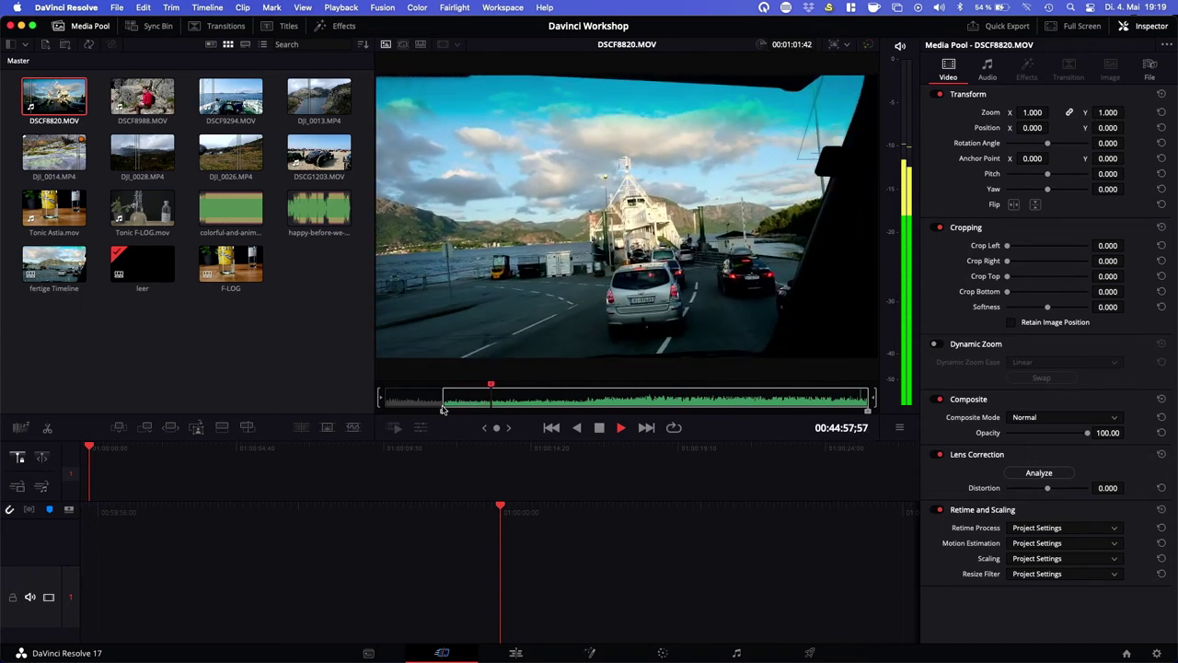
{"action": "key", "text": "o"}
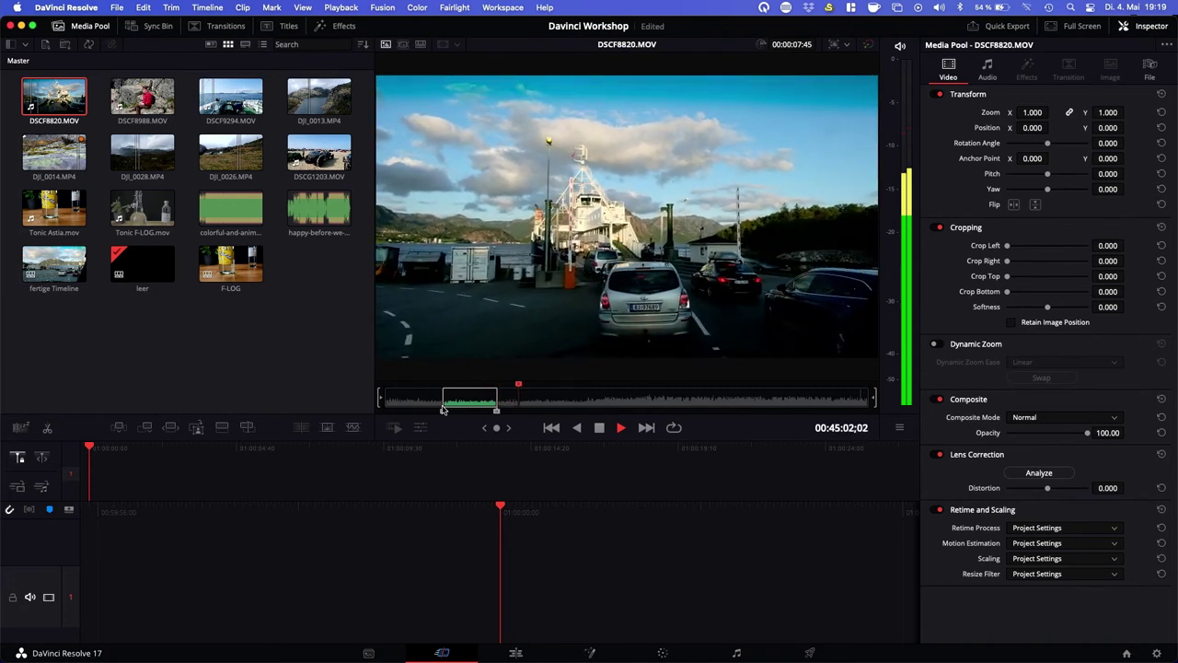
{"action": "key", "text": "space"}
{"action": "left_click_drag", "start_coordinate": [54, 97], "coordinate": [503, 574]}
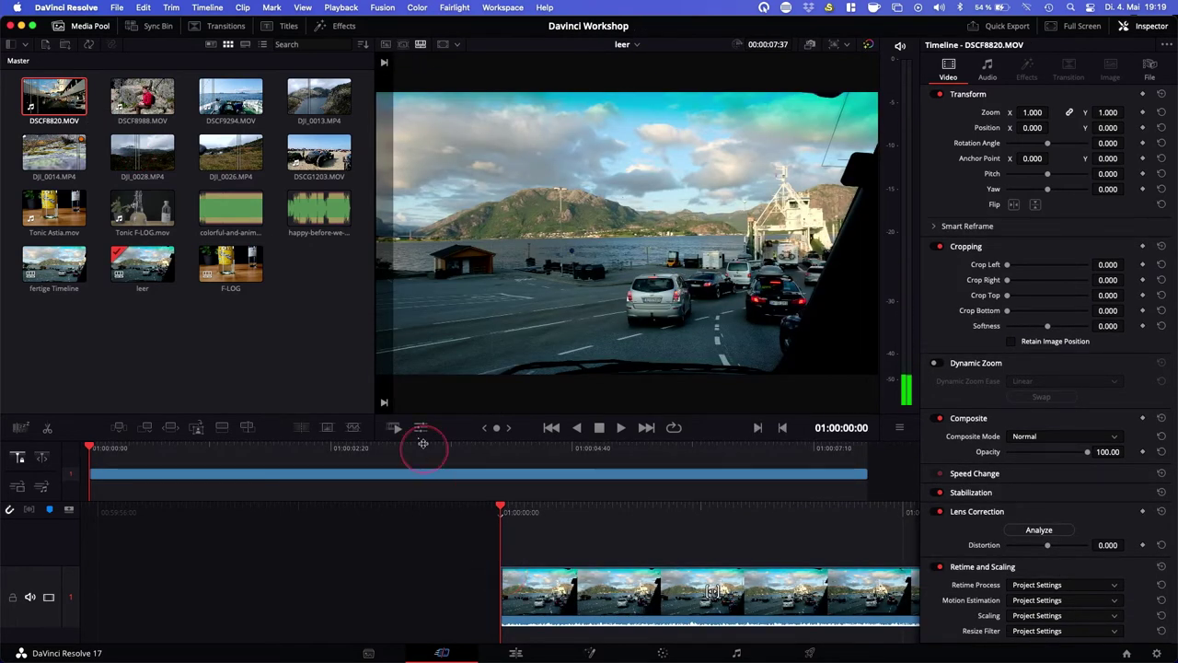
Append the ferry section a second time at the end of the timeline.
{"action": "left_click", "coordinate": [57, 92]}
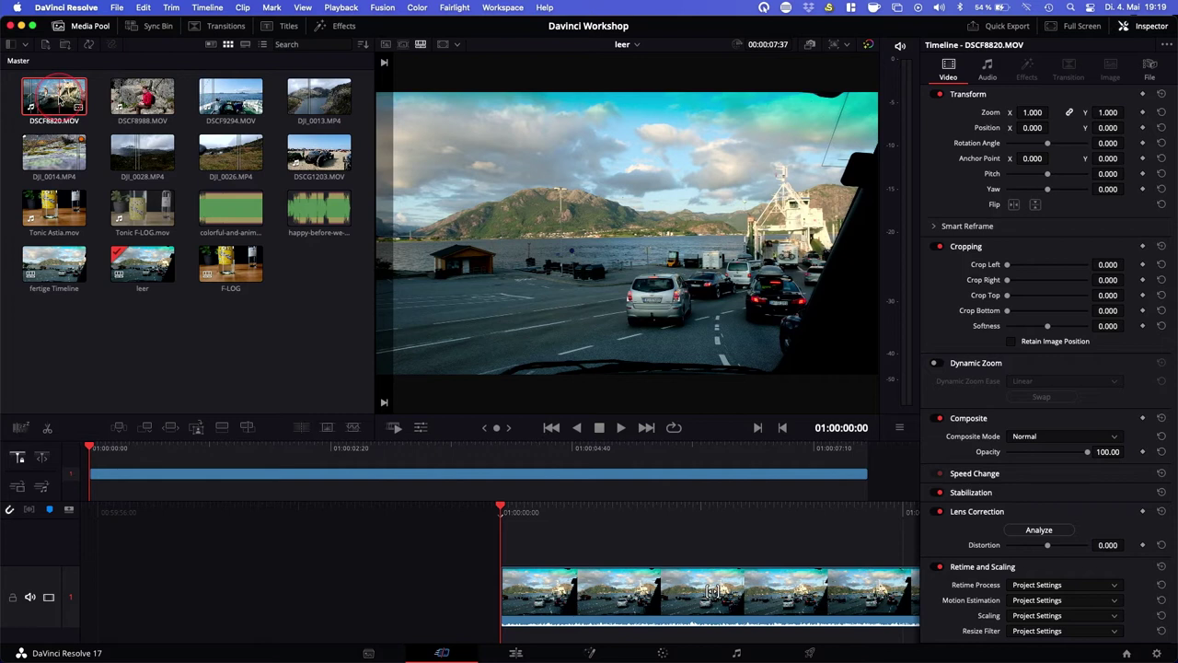
{"action": "left_click", "coordinate": [578, 580]}
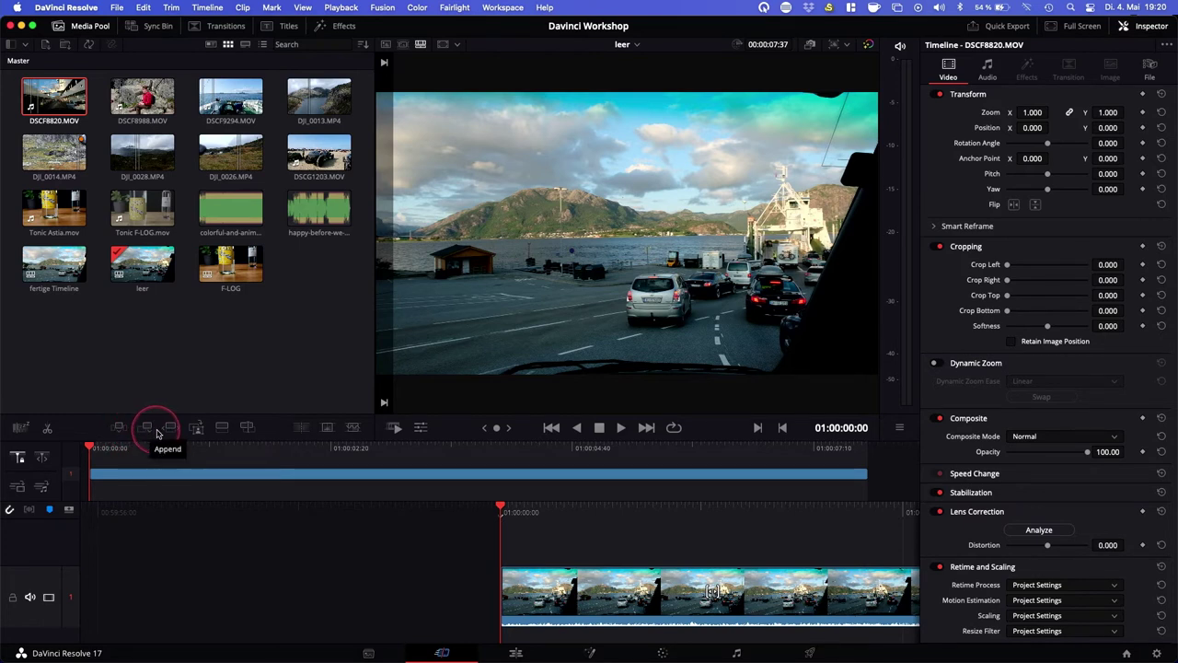
{"action": "left_click", "coordinate": [146, 430]}
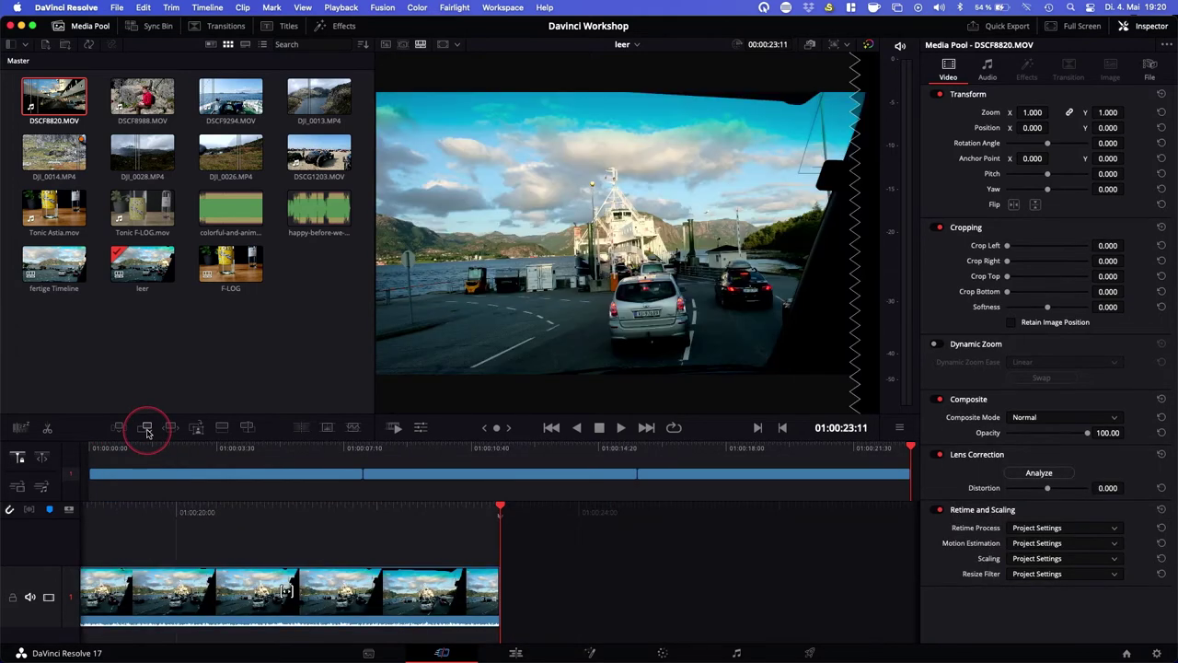
{"action": "left_click", "coordinate": [423, 589]}
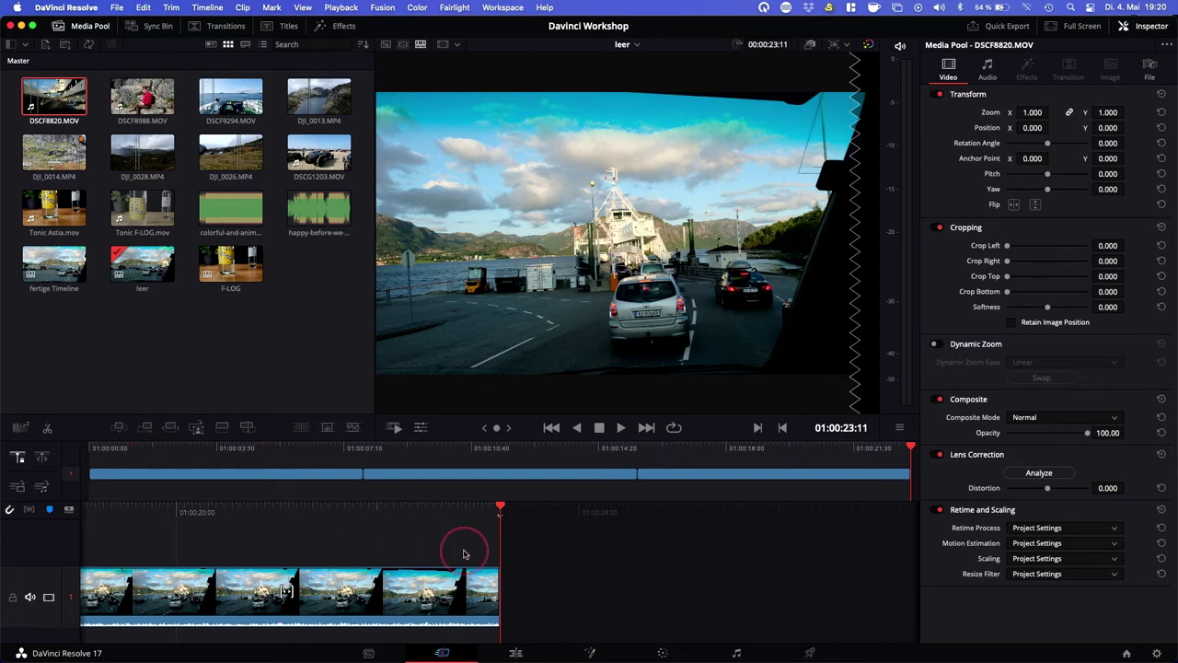
Move through the timeline around 01:00:15:30 and review it from near the start.
{"action": "left_click", "coordinate": [673, 531]}
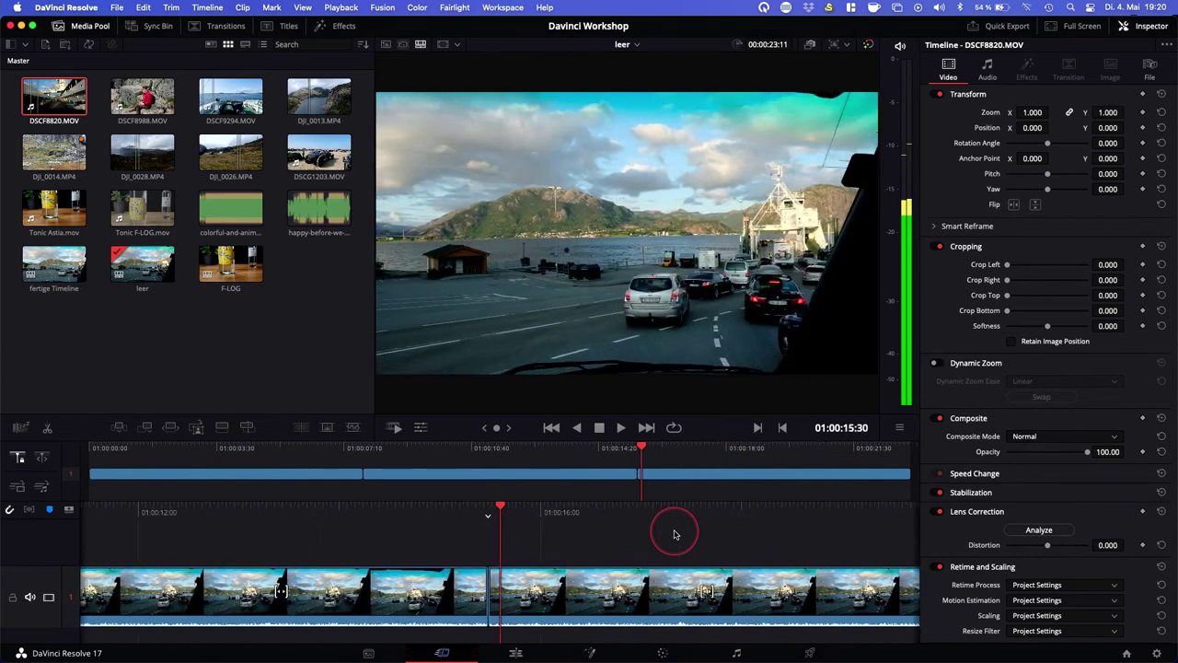
{"action": "left_click_drag", "start_coordinate": [673, 533], "coordinate": [673, 535]}
{"action": "scroll", "coordinate": [674, 535], "scroll_direction": "left", "scroll_amount": 10}
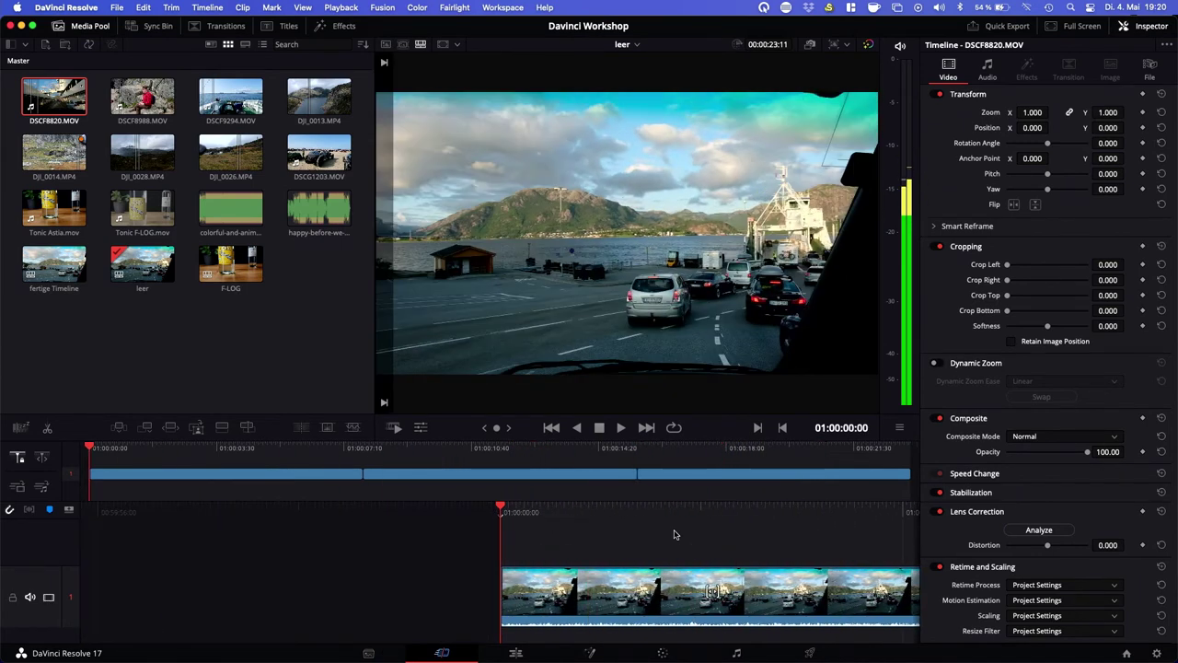
{"action": "scroll", "coordinate": [674, 535], "scroll_direction": "right", "scroll_amount": 3}
{"action": "scroll", "coordinate": [677, 533], "scroll_direction": "right", "scroll_amount": 4}
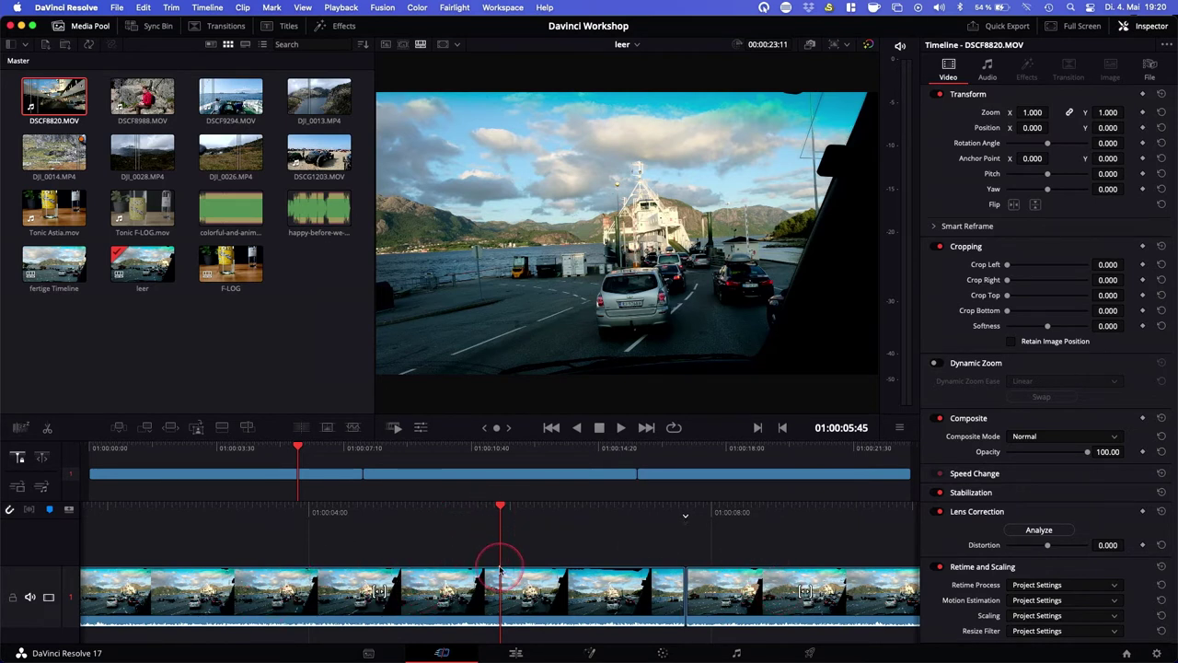
{"action": "key", "text": "Home"}
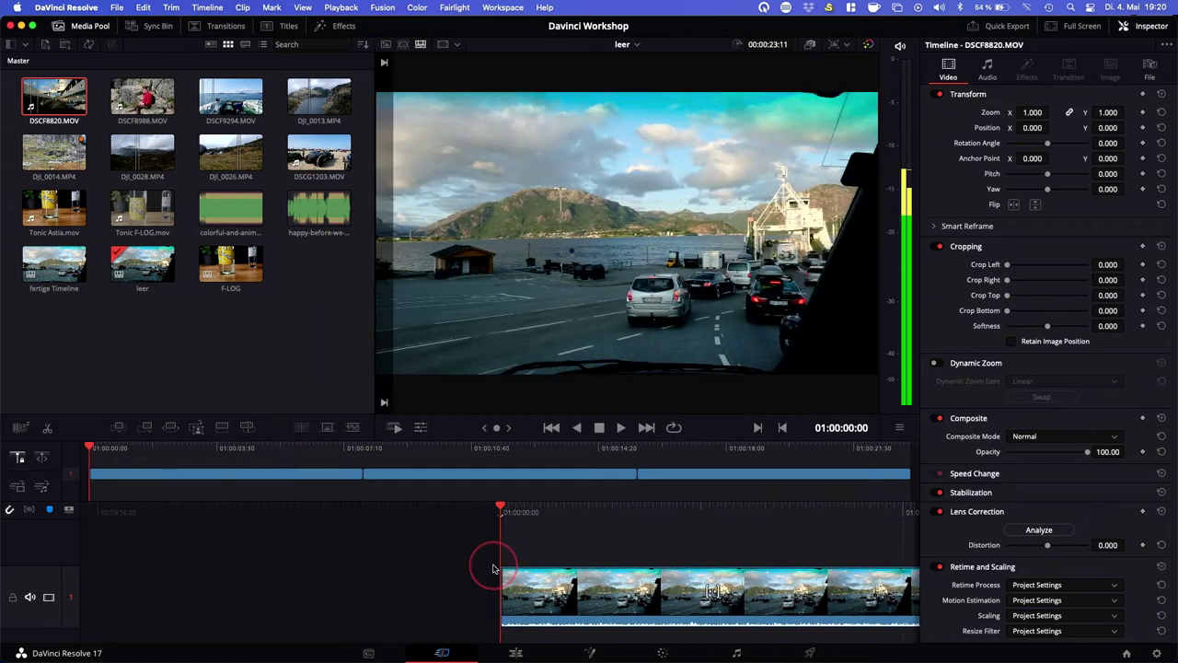
{"action": "key", "text": "End"}
{"action": "key", "text": "Left"}
{"action": "key", "text": "Home"}
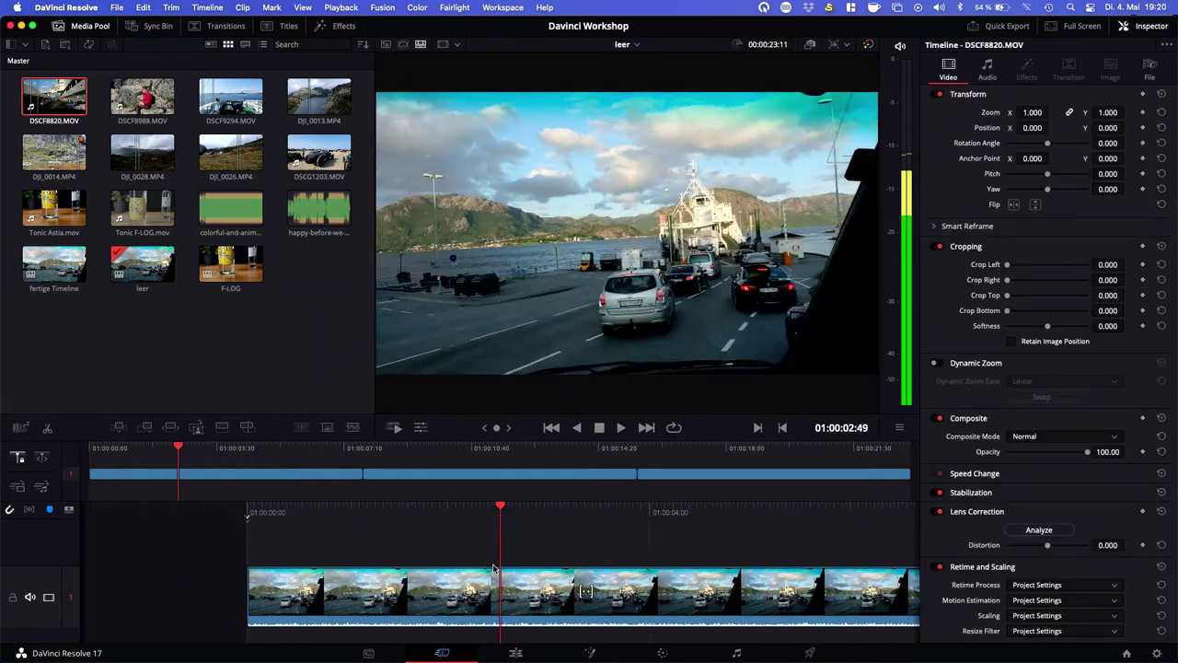
{"action": "key", "text": "l"}
{"action": "key", "text": "l"}
{"action": "key", "text": "l"}
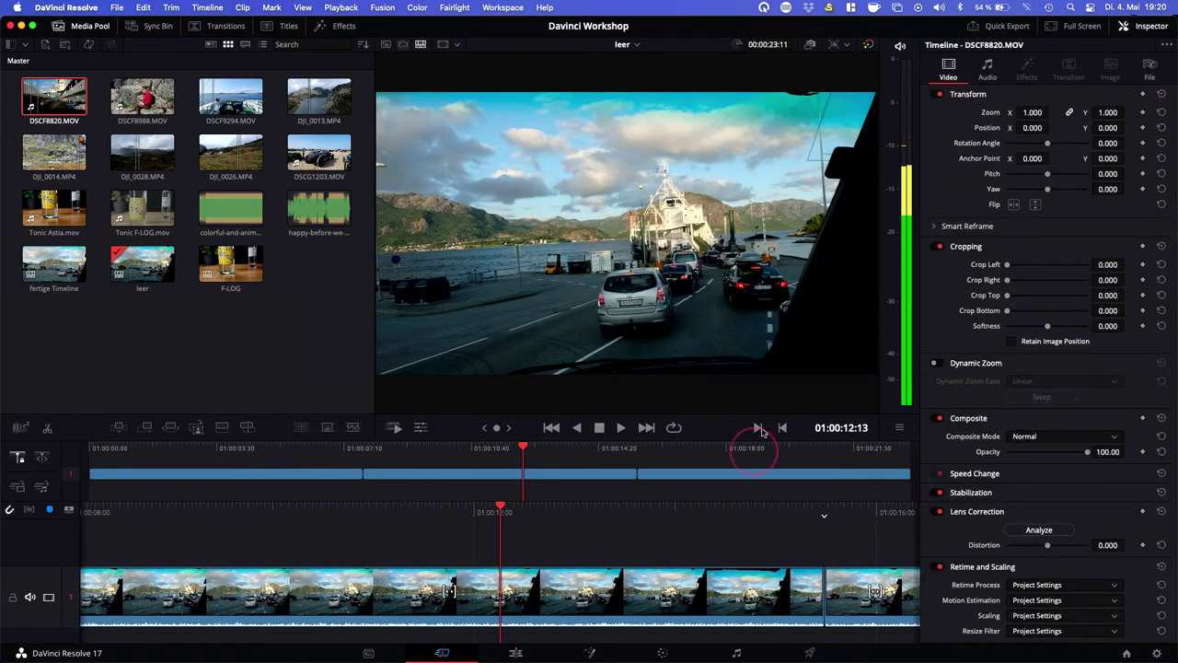
Delete the two later ferry pieces so the timeline ends at 01:00:07:37.
{"action": "left_click", "coordinate": [733, 479]}
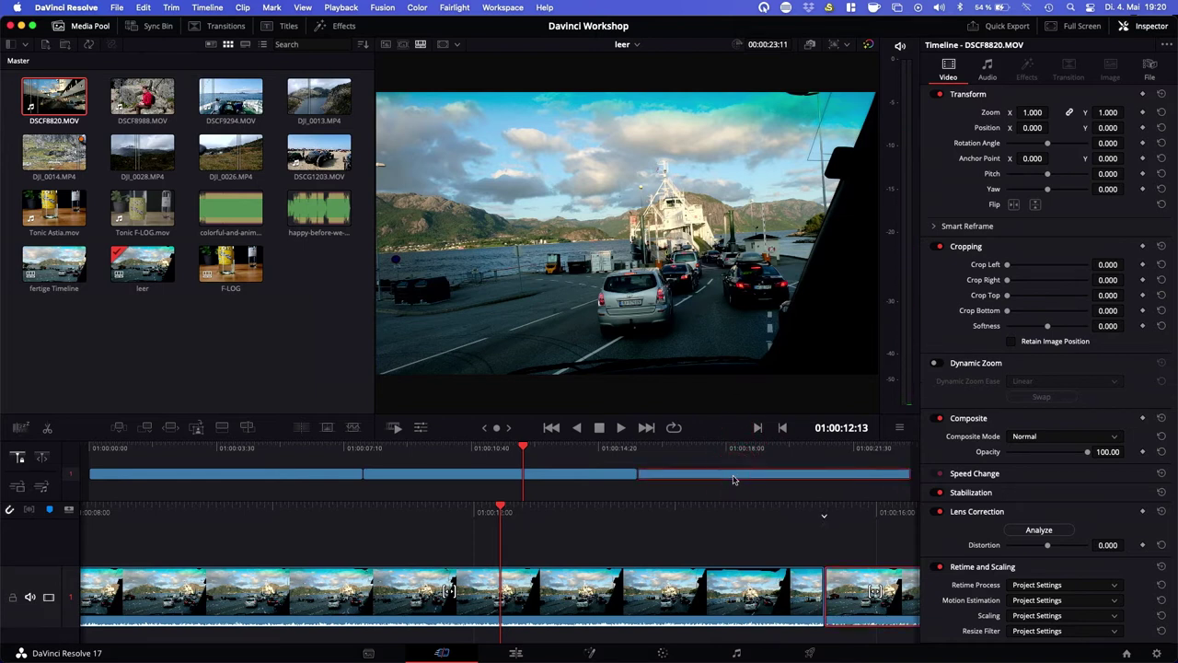
{"action": "key", "text": "Delete"}
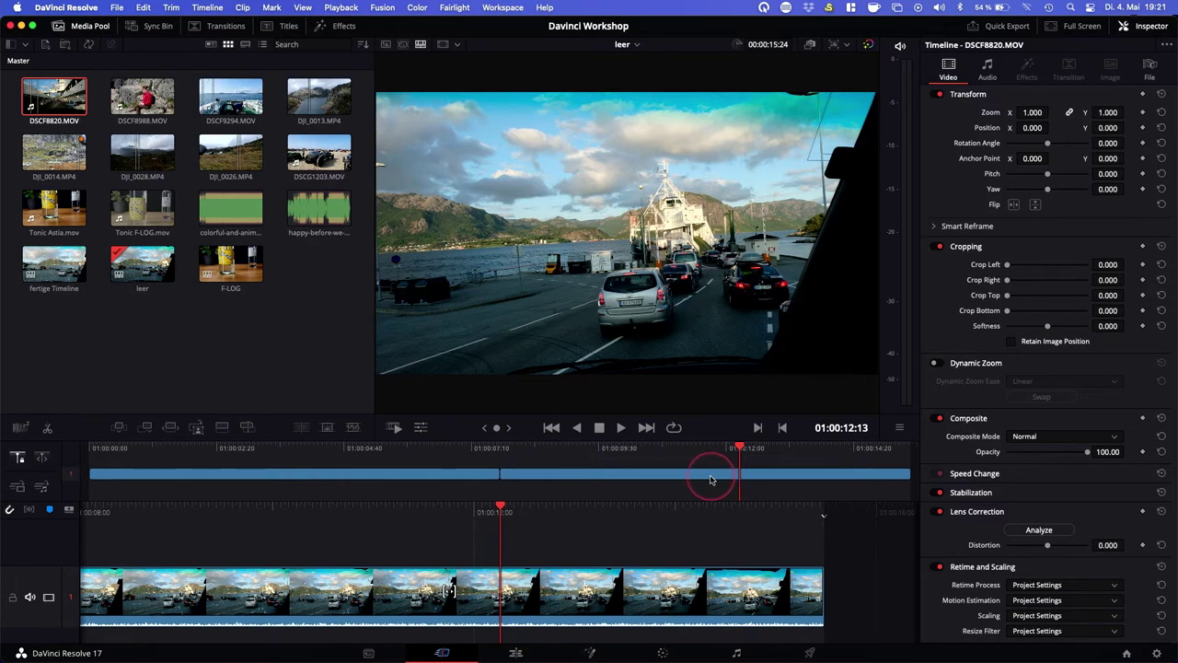
{"action": "left_click", "coordinate": [711, 479]}
{"action": "key", "text": "BackSpace"}
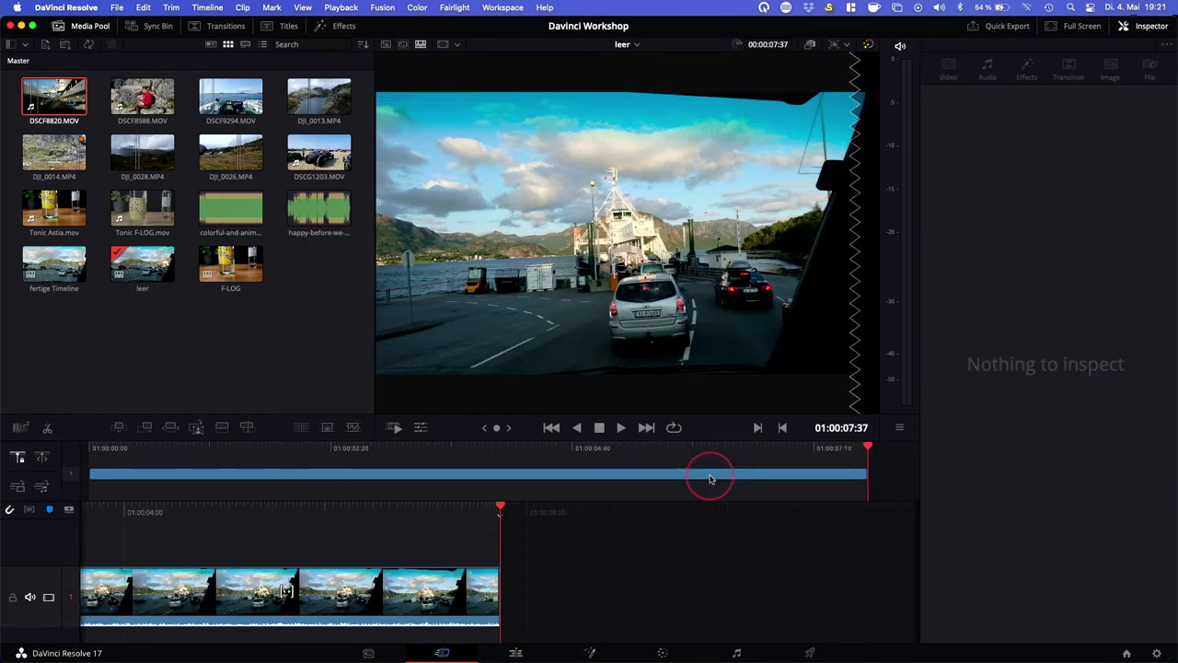
{"action": "left_click", "coordinate": [249, 589]}
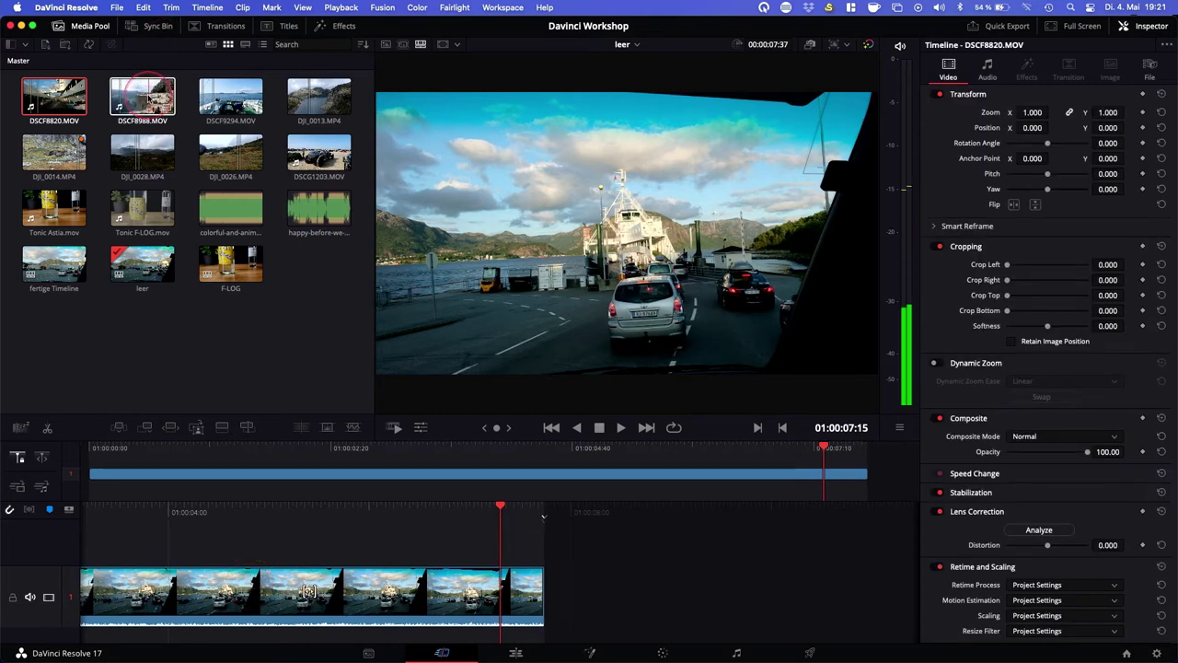
Open DSCF8988.MOV in the source viewer and drag its in and out handles inward to mark a shorter section.
{"action": "left_click", "coordinate": [147, 97]}
{"action": "double_click", "coordinate": [147, 96]}
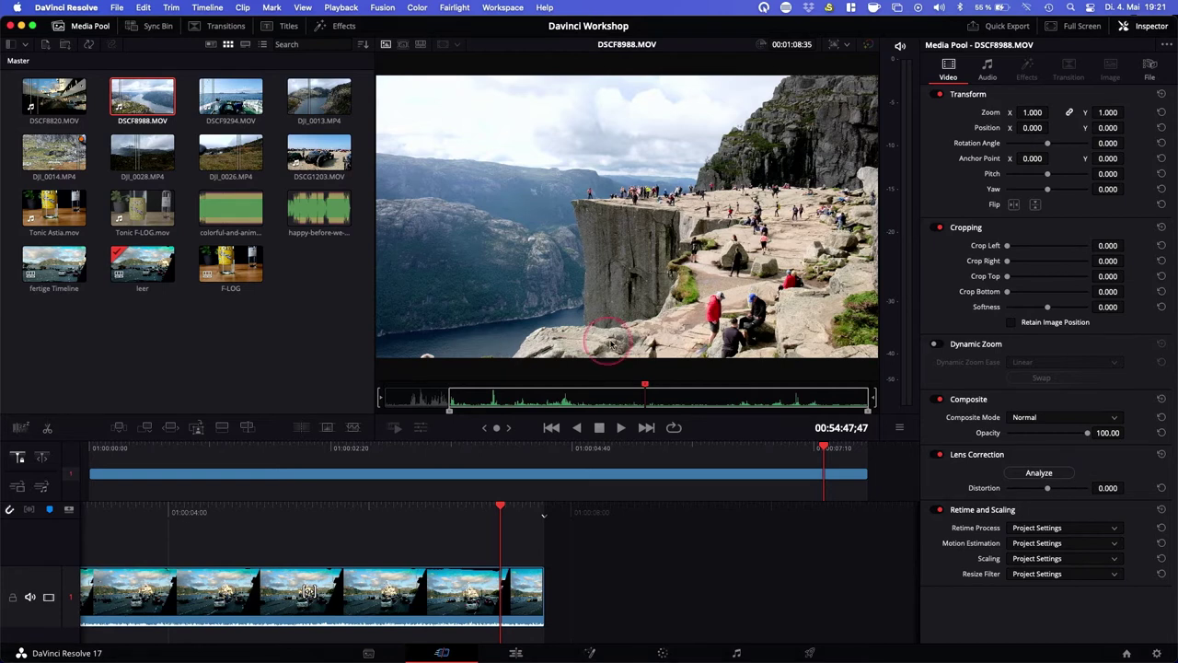
{"action": "mouse_move", "coordinate": [449, 408]}
{"action": "left_mouse_down"}
{"action": "mouse_move", "coordinate": [503, 410]}
{"action": "mouse_move", "coordinate": [477, 405]}
{"action": "left_mouse_up"}
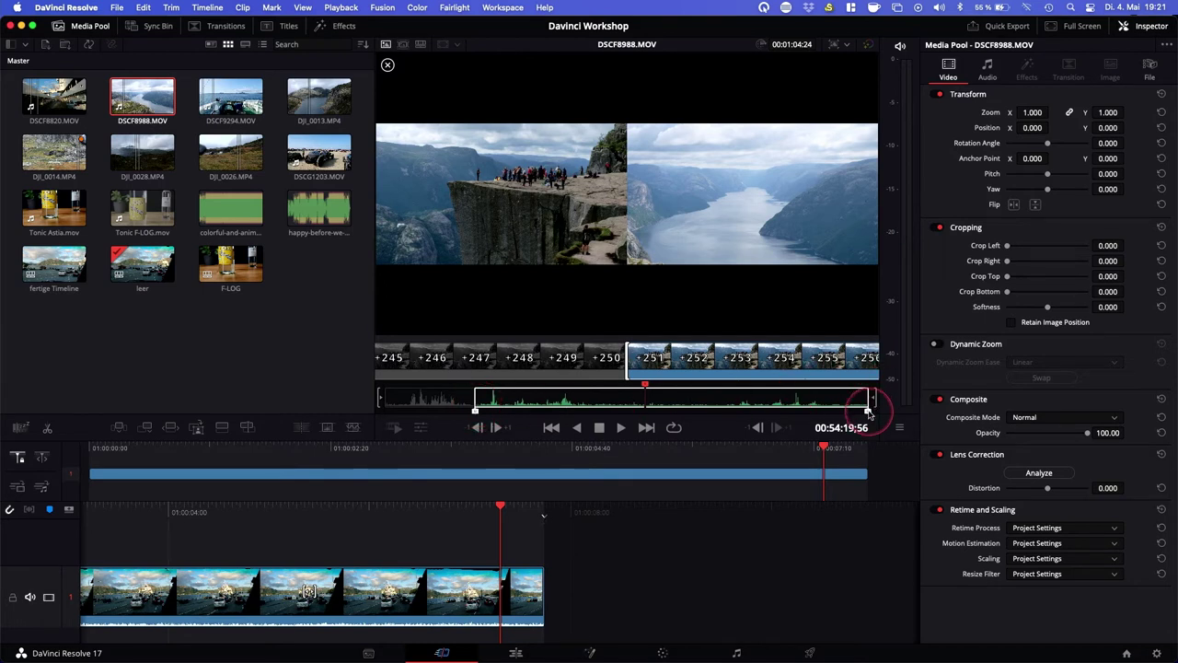
{"action": "mouse_move", "coordinate": [868, 411]}
{"action": "left_mouse_down"}
{"action": "mouse_move", "coordinate": [800, 411]}
{"action": "mouse_move", "coordinate": [870, 416]}
{"action": "mouse_move", "coordinate": [815, 421]}
{"action": "left_mouse_up"}
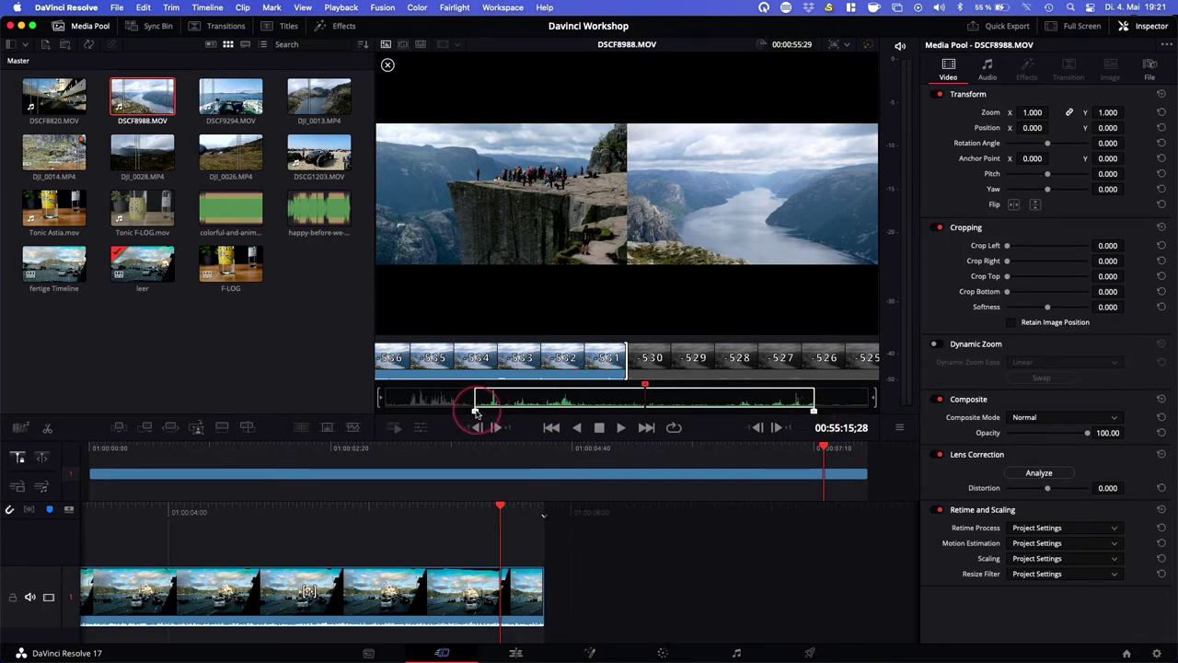
{"action": "mouse_move", "coordinate": [476, 412]}
{"action": "left_mouse_down"}
{"action": "mouse_move", "coordinate": [602, 398]}
{"action": "mouse_move", "coordinate": [573, 398]}
{"action": "left_mouse_up"}
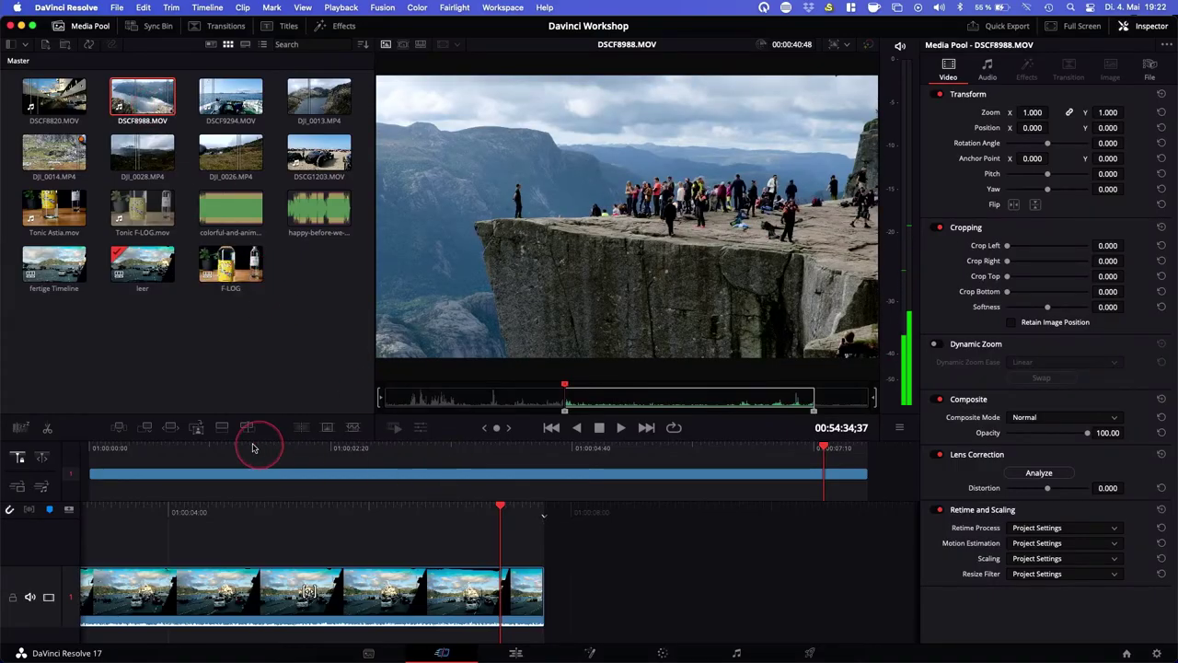
Append the DSCF8988 cliff section after the ferry clip and rewind the timeline near its start.
{"action": "left_click", "coordinate": [147, 429]}
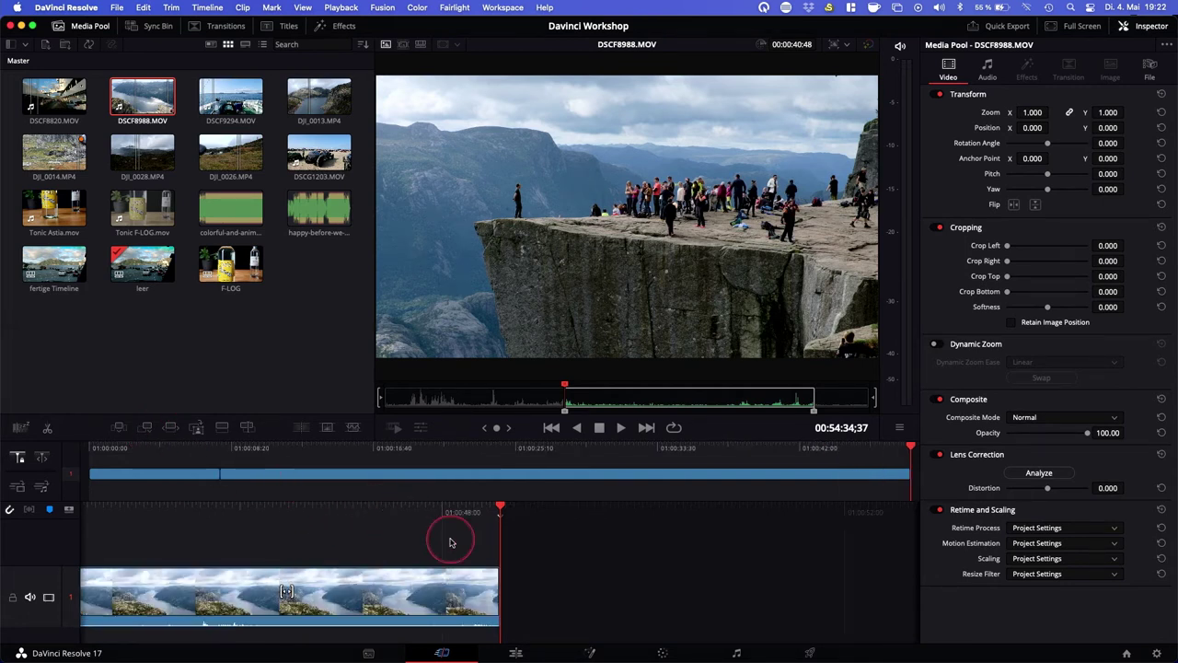
{"action": "left_click", "coordinate": [672, 470]}
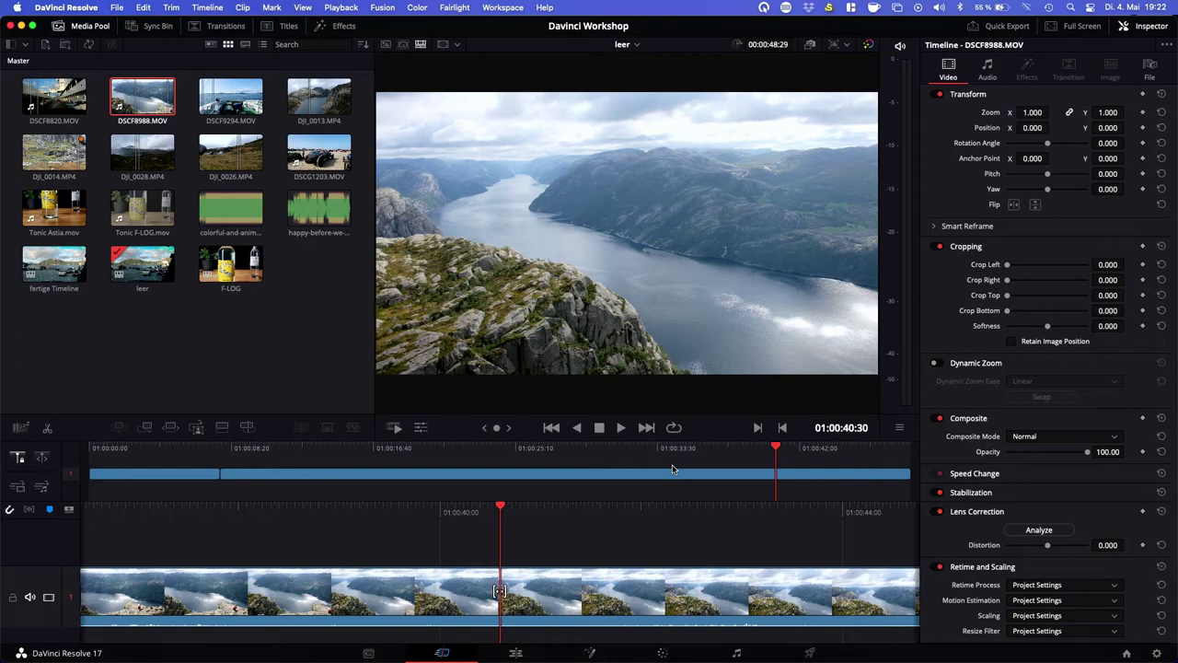
{"action": "key", "text": "j"}
{"action": "key", "text": "j"}
{"action": "key", "text": "j"}
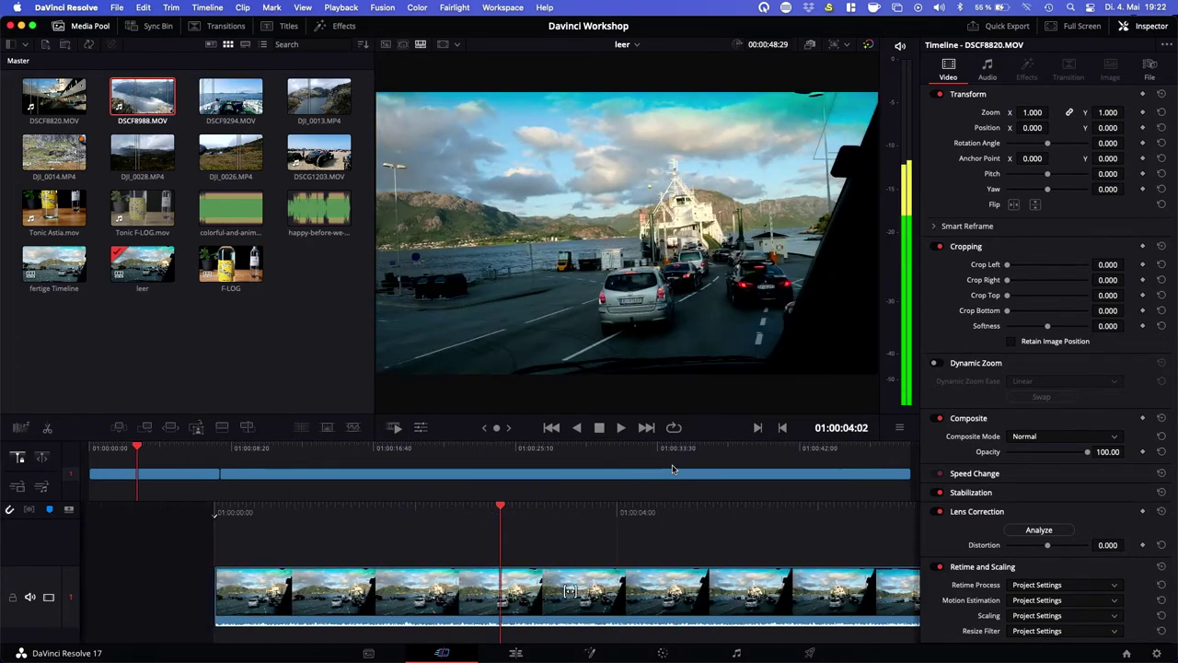
{"action": "key", "text": "k"}
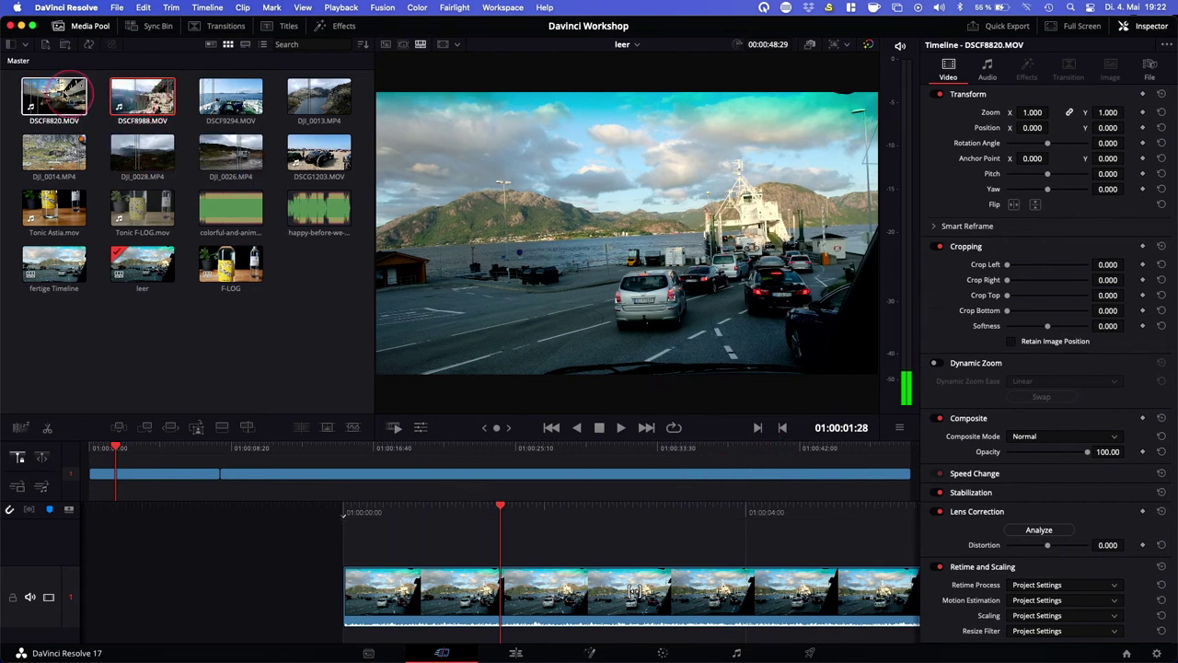
{"action": "left_click", "coordinate": [61, 93]}
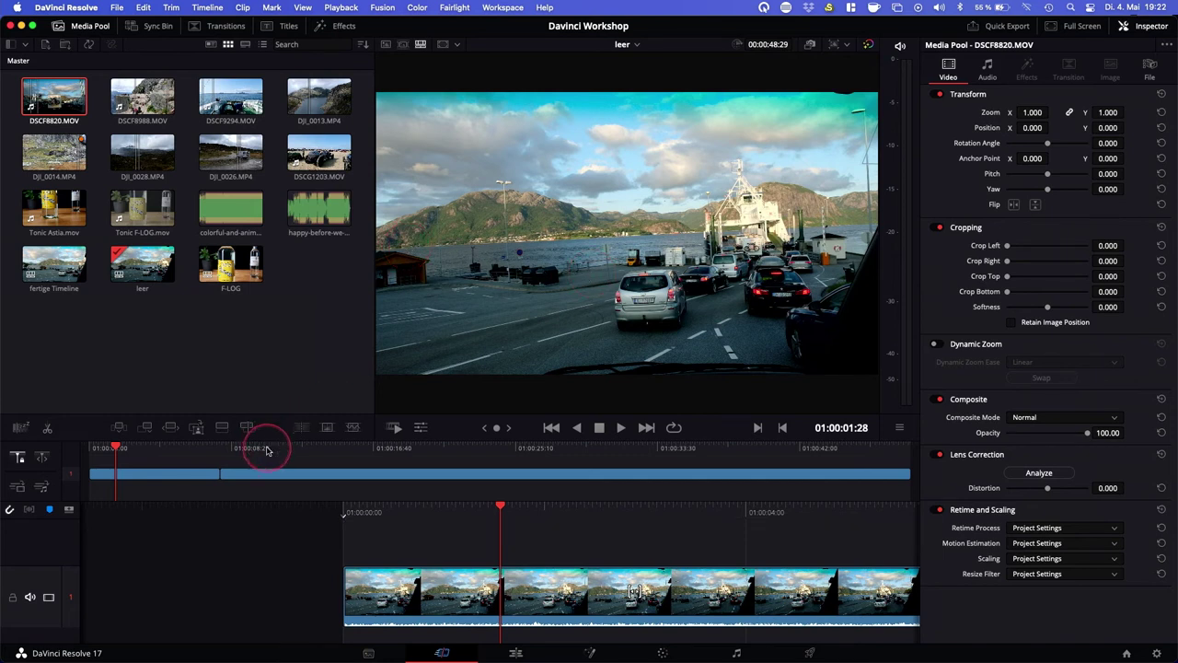
{"action": "left_click", "coordinate": [147, 104]}
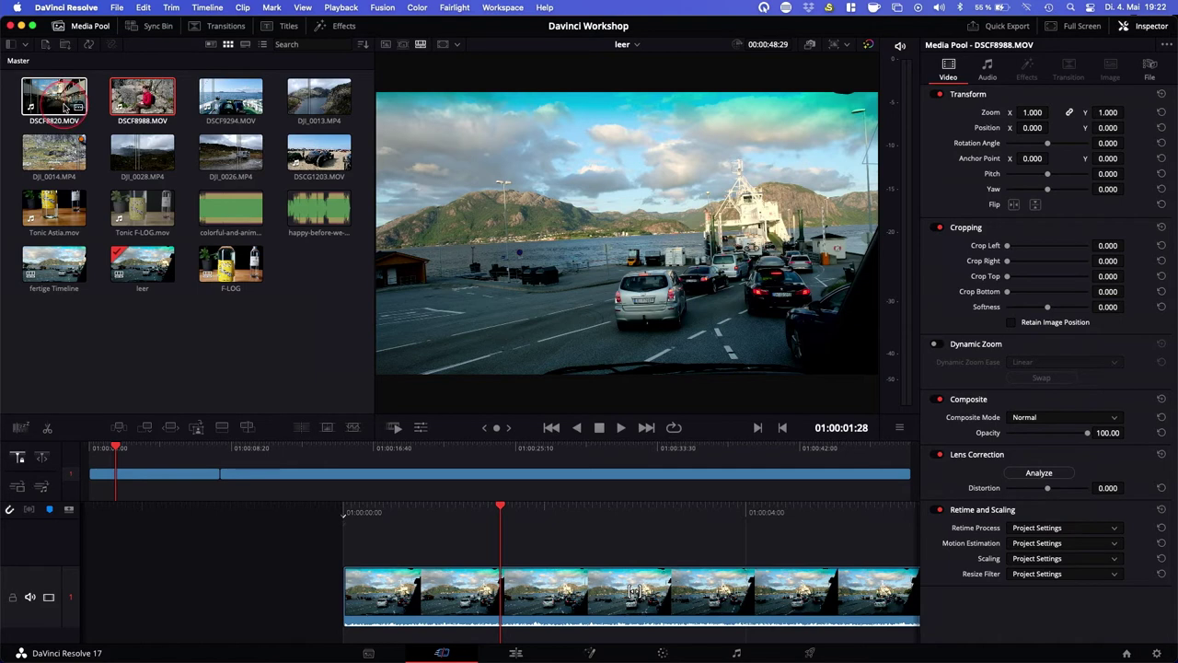
Mark a 00:00:05:48 DSCF8820.MOV section through the car deck and append it to the timeline end.
{"action": "left_click", "coordinate": [66, 107]}
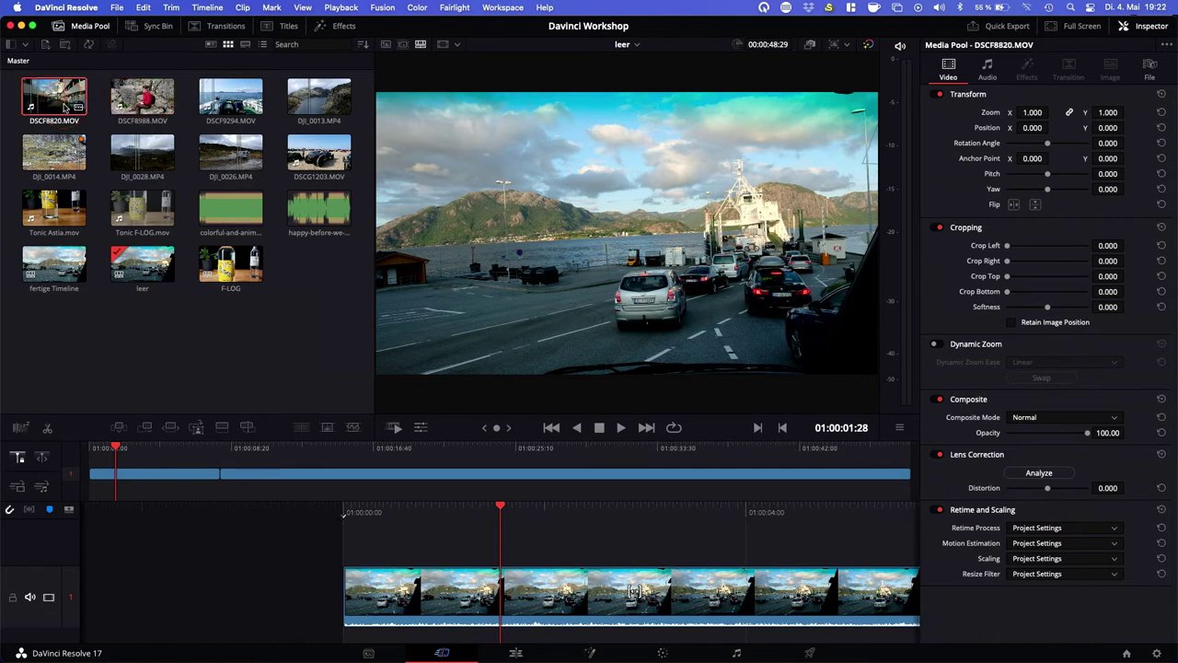
{"action": "double_click", "coordinate": [66, 107]}
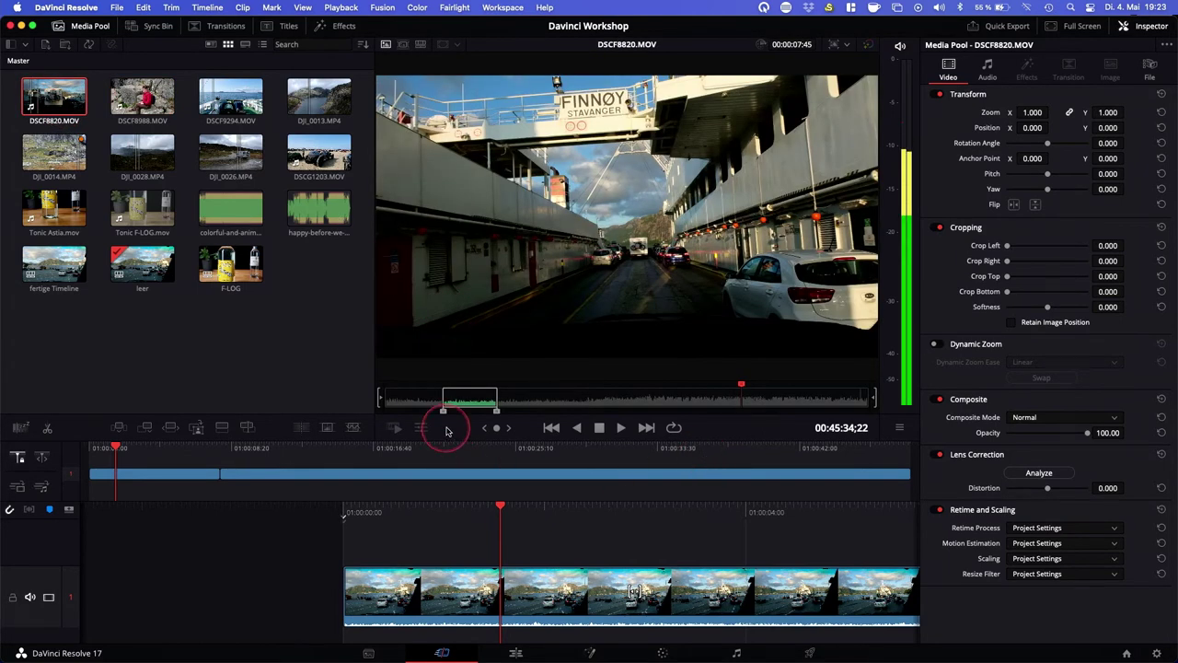
{"action": "left_click_drag", "start_coordinate": [734, 388], "coordinate": [661, 394]}
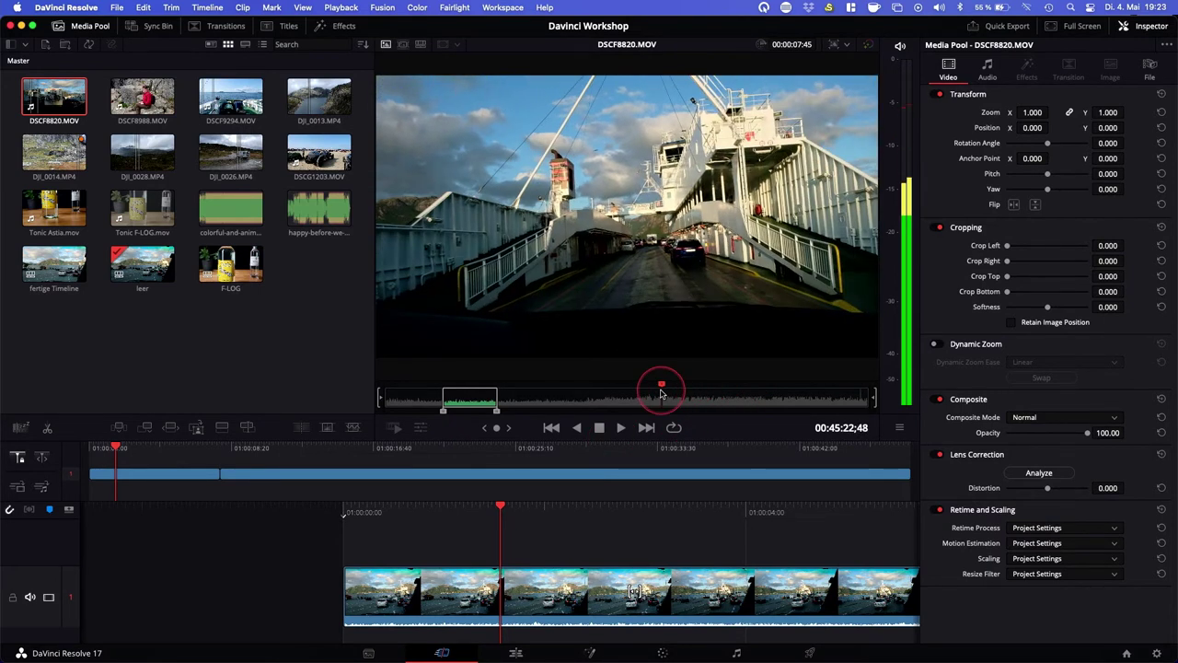
{"action": "key", "text": "i"}
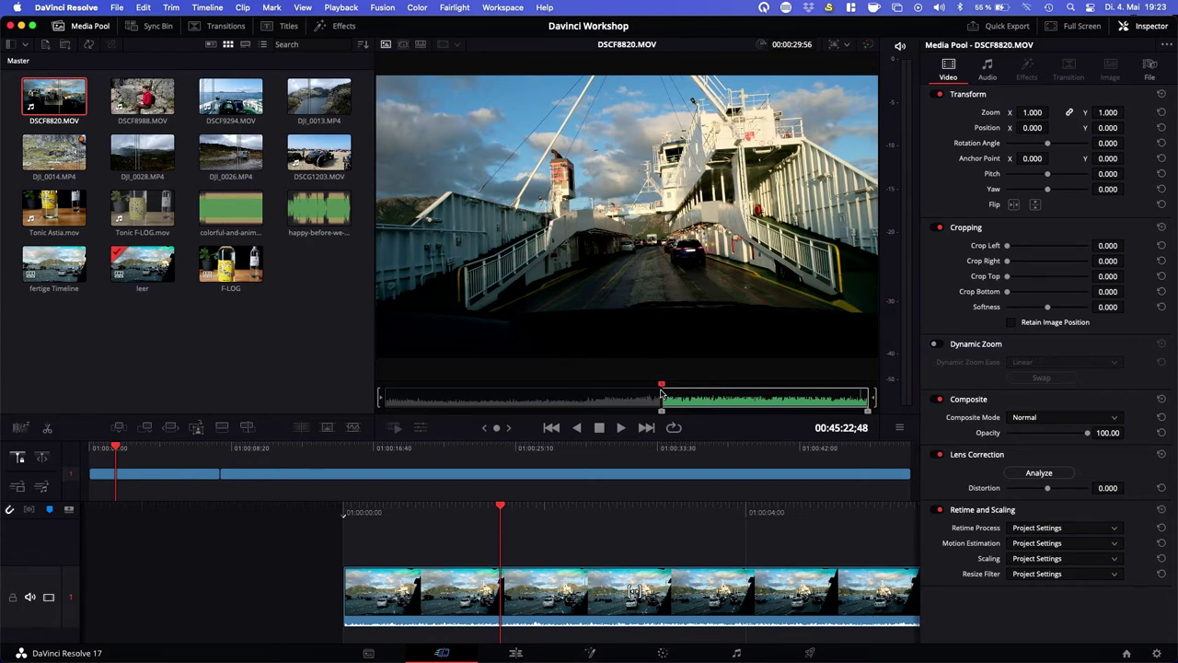
{"action": "key", "text": "space"}
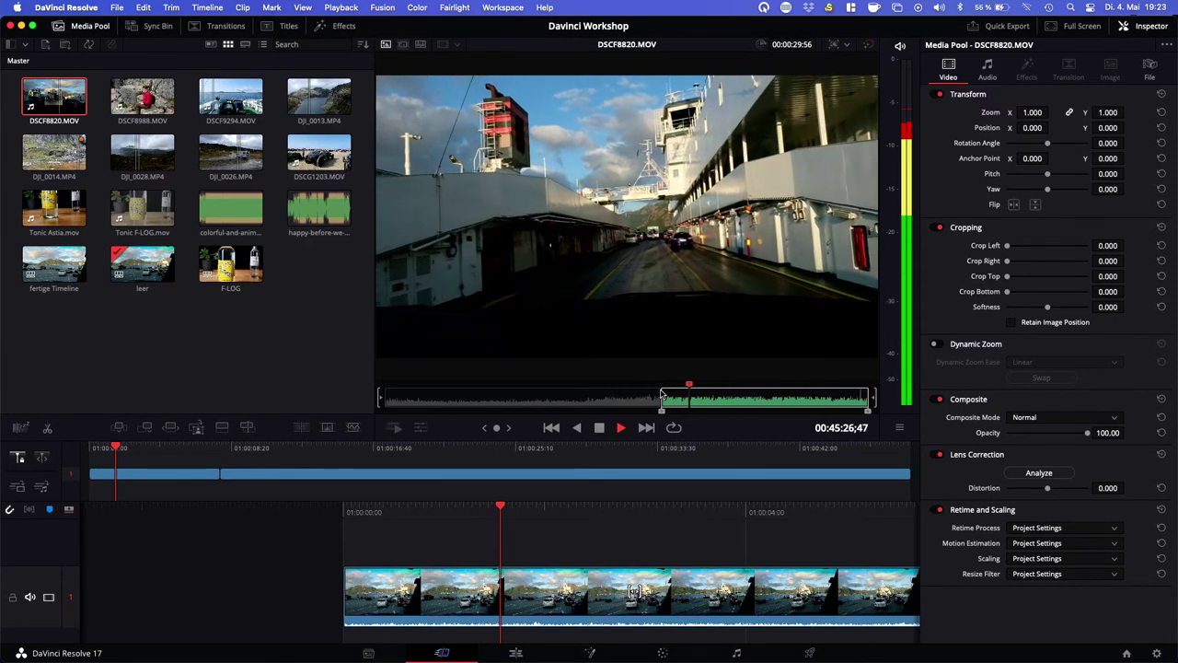
{"action": "key", "text": "o"}
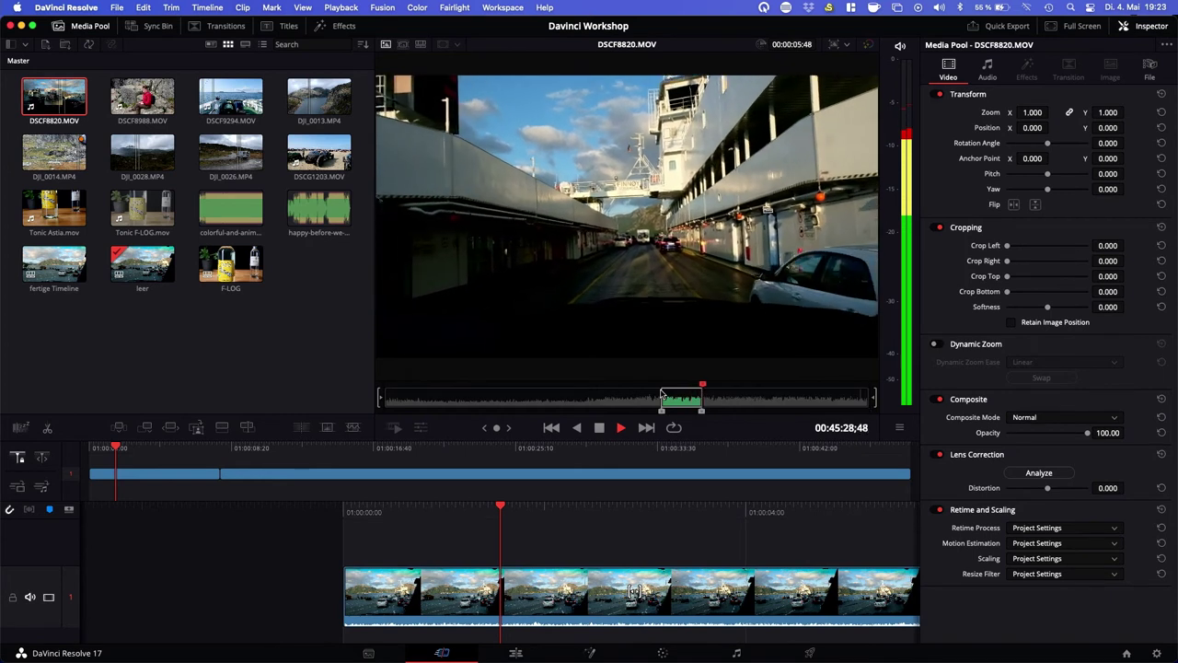
{"action": "key", "text": "space"}
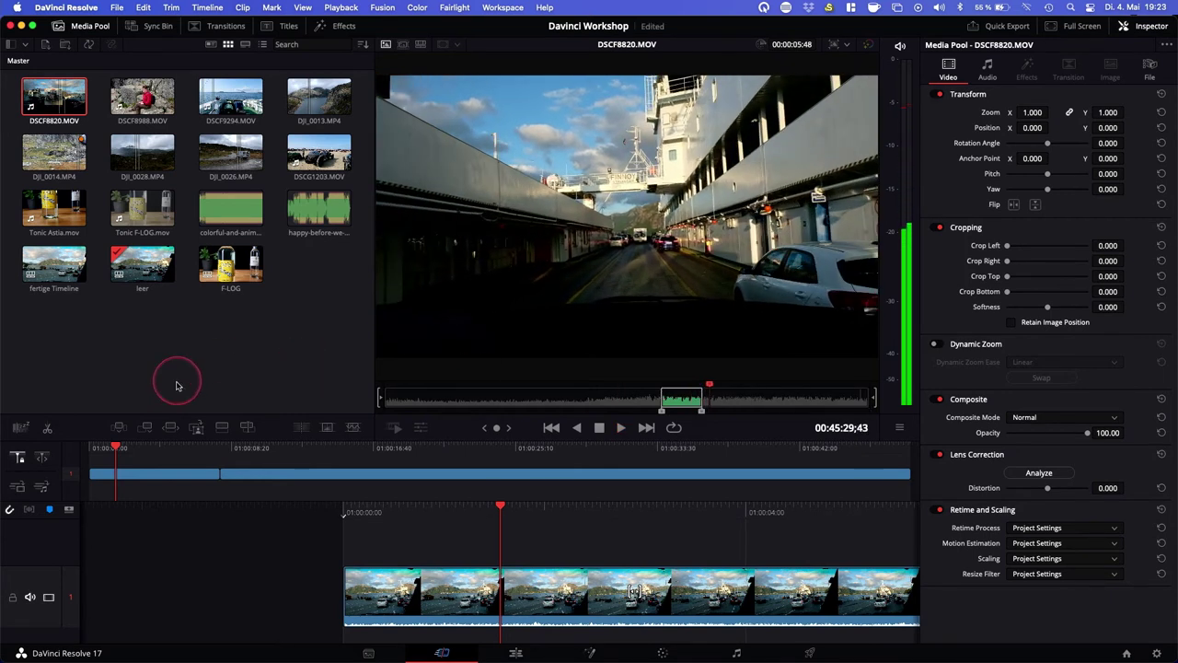
{"action": "left_click", "coordinate": [145, 429]}
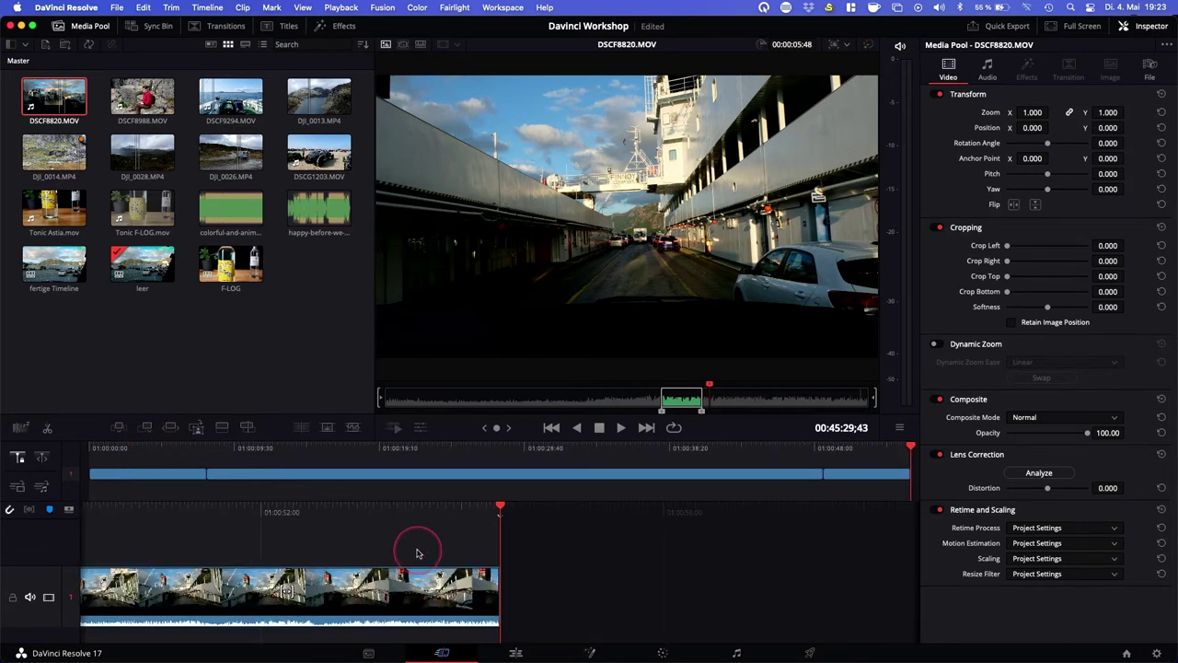
Drag the timeline playhead back to 01:00:00:00.
{"action": "left_click_drag", "start_coordinate": [910, 446], "coordinate": [844, 457]}
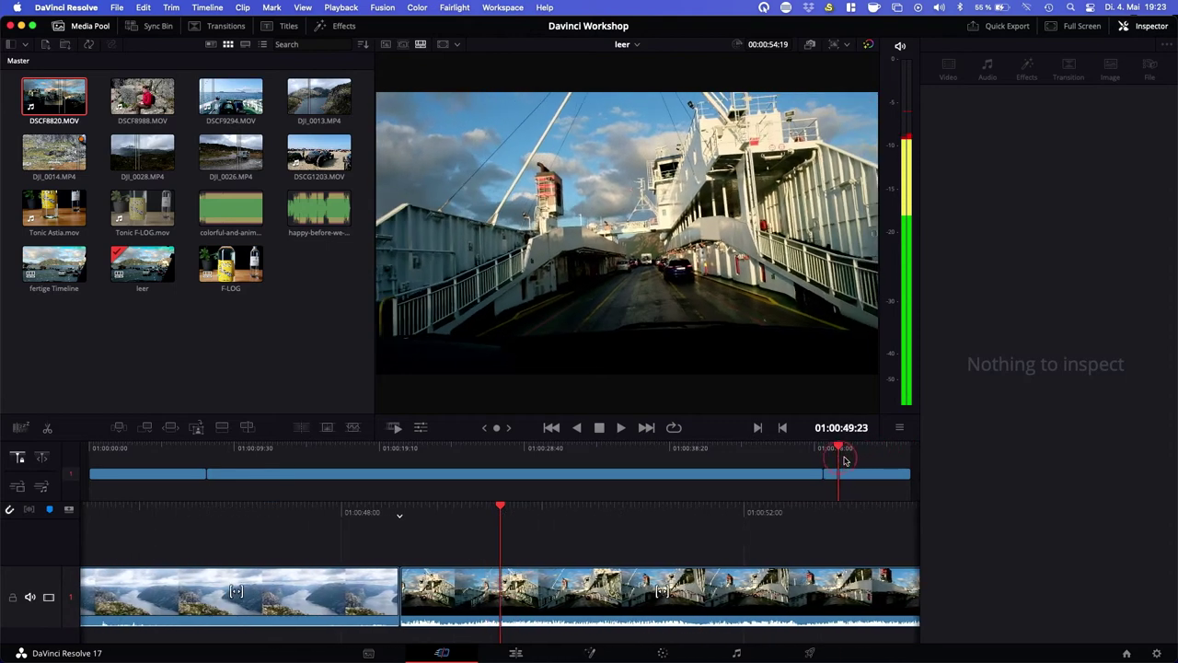
{"action": "mouse_move", "coordinate": [845, 458]}
{"action": "left_mouse_down"}
{"action": "mouse_move", "coordinate": [66, 500]}
{"action": "mouse_move", "coordinate": [188, 483]}
{"action": "mouse_move", "coordinate": [153, 498]}
{"action": "left_mouse_up"}
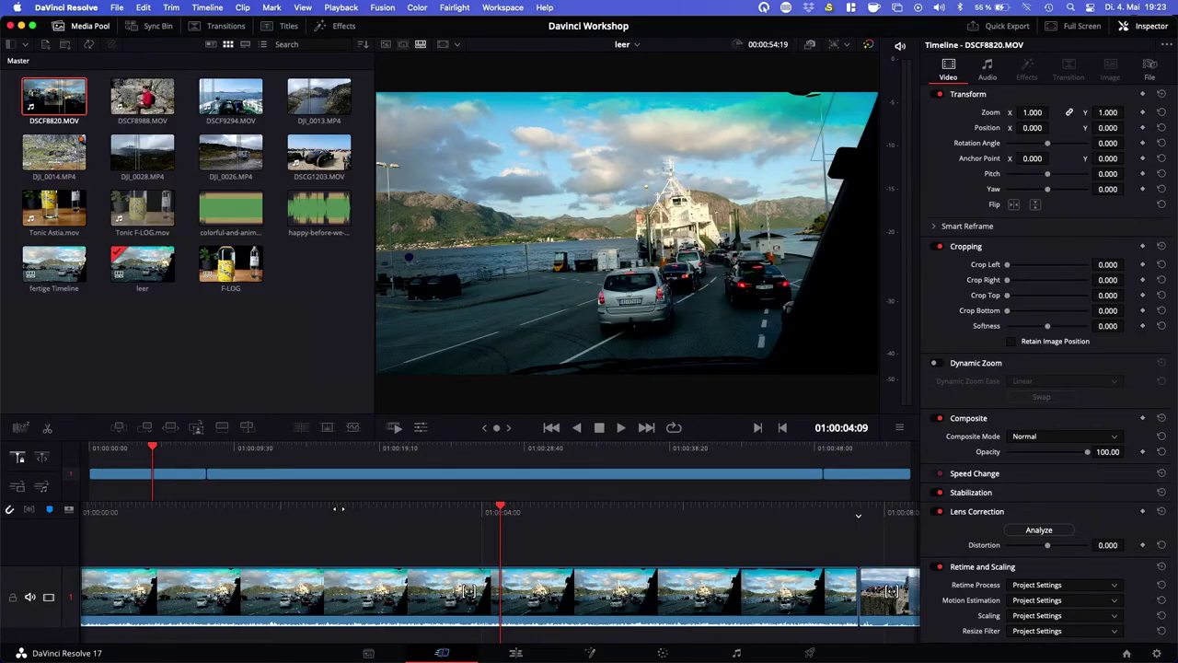
{"action": "key", "text": "space"}
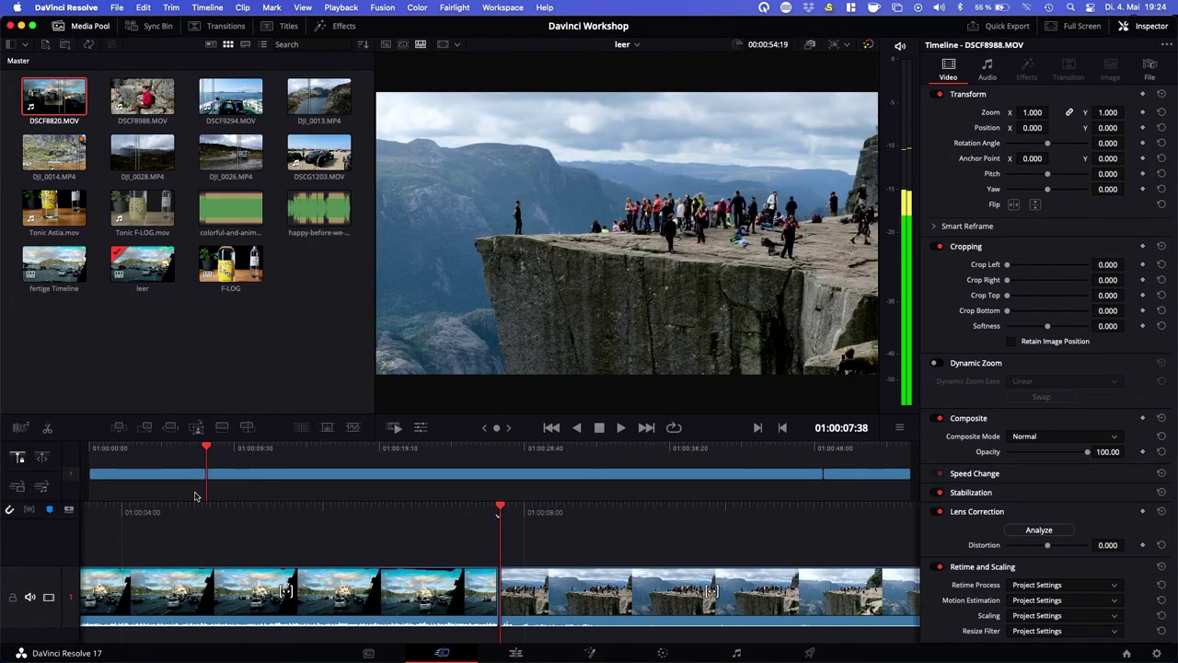
{"action": "left_click", "coordinate": [195, 497]}
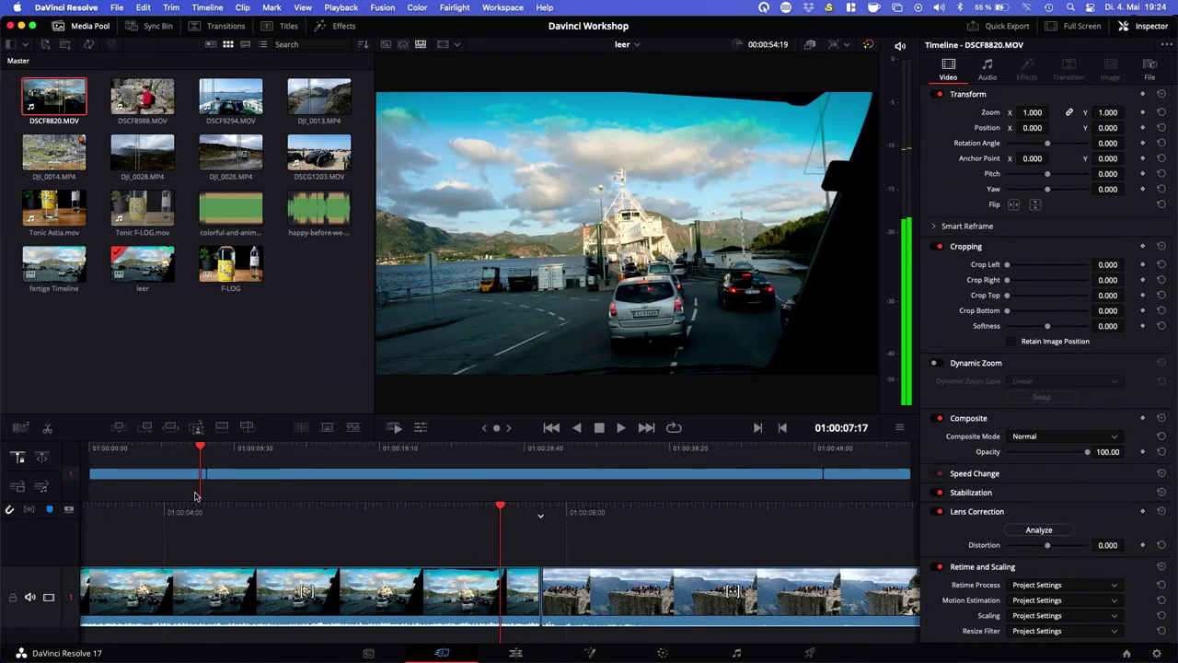
{"action": "key", "text": "j"}
{"action": "key", "text": "j"}
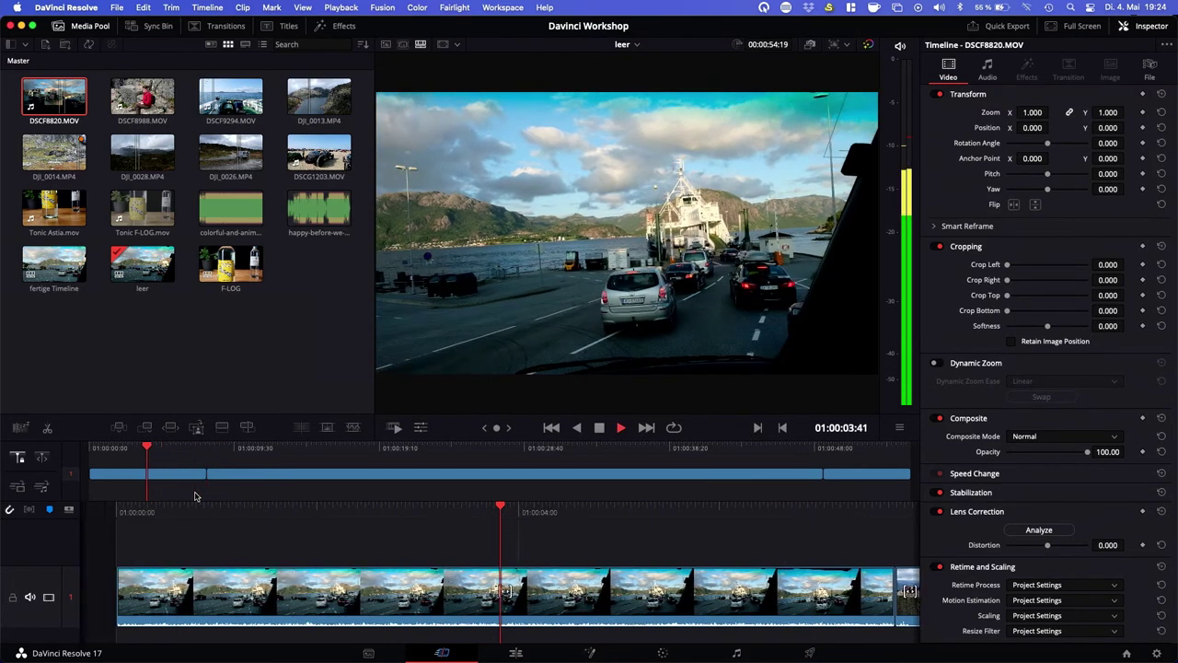
{"action": "key", "text": "l"}
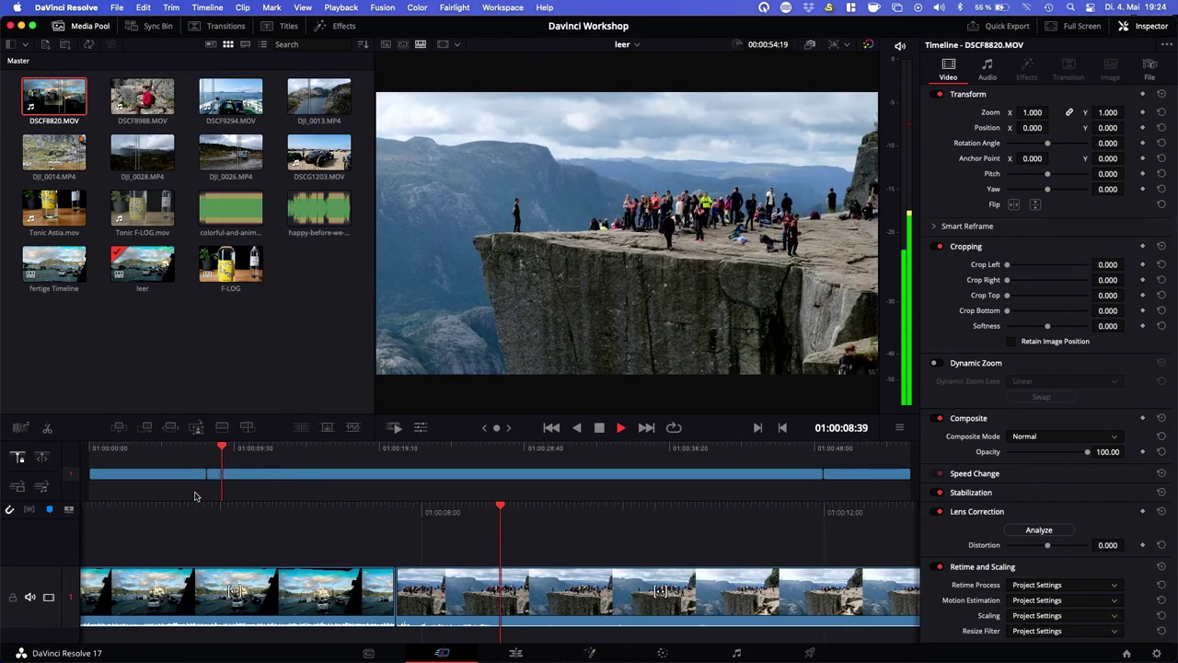
{"action": "key", "text": "k"}
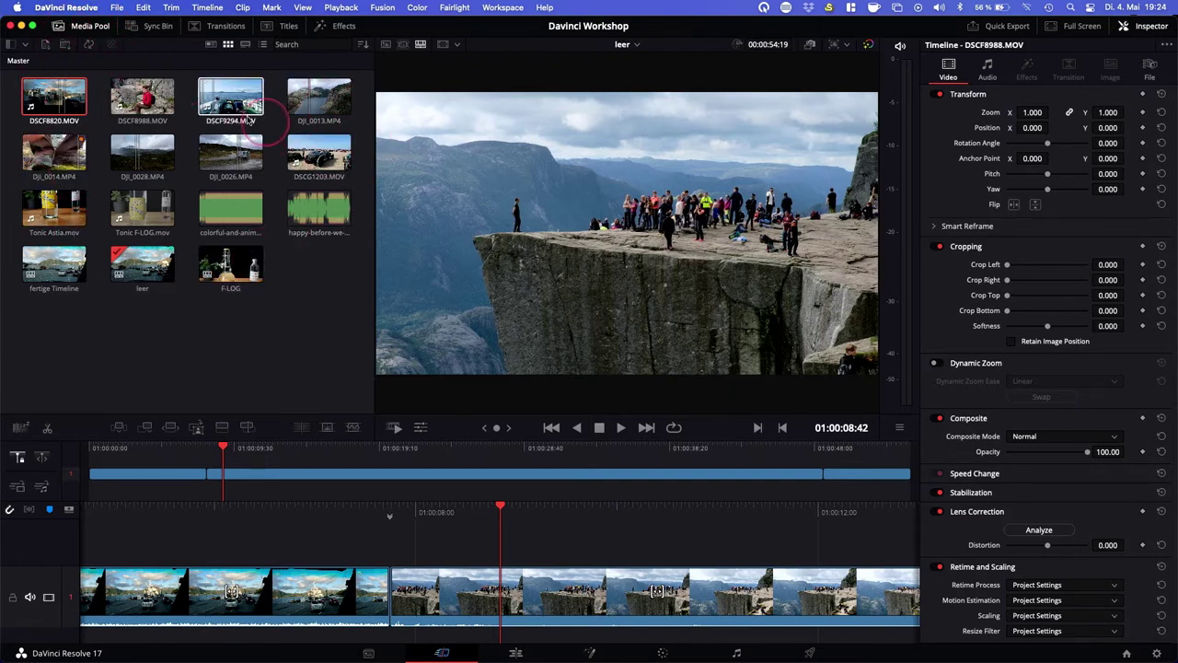
Open Sync Bin, then the Transitions library listing Dissolve, Iris, Motion and Shape.
{"action": "left_click", "coordinate": [158, 29]}
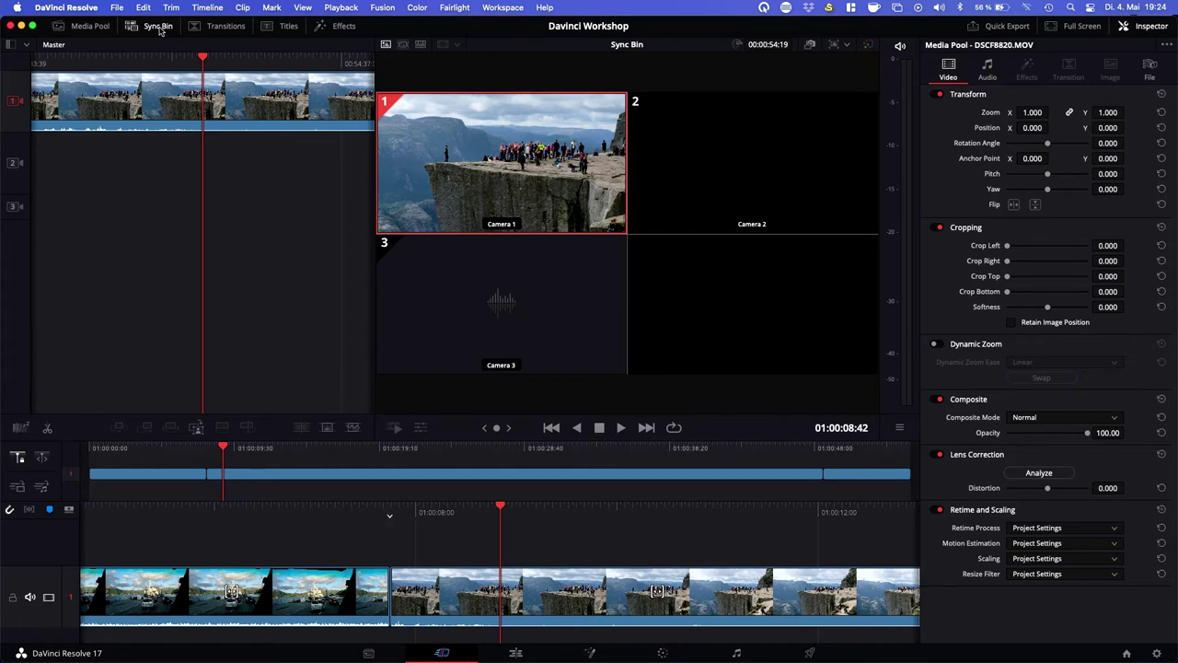
{"action": "left_click", "coordinate": [226, 25]}
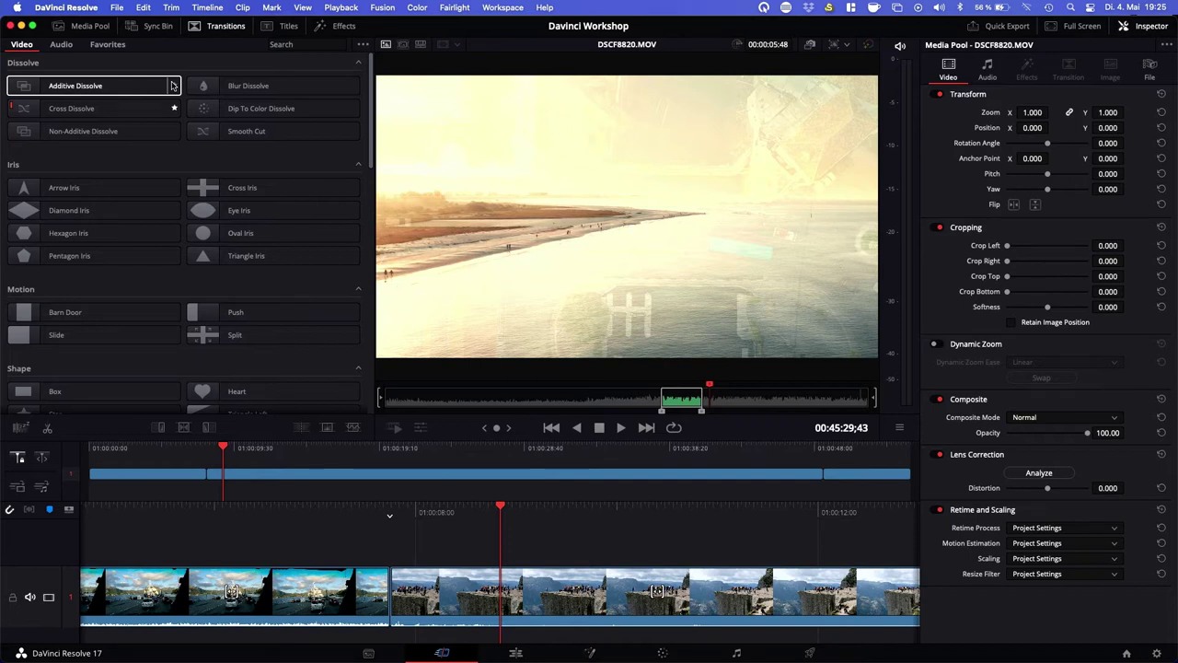
Preview Dip To Color Dissolve, then apply Cross Dissolve at the ferry-to-cliff cut.
{"action": "left_click", "coordinate": [237, 98]}
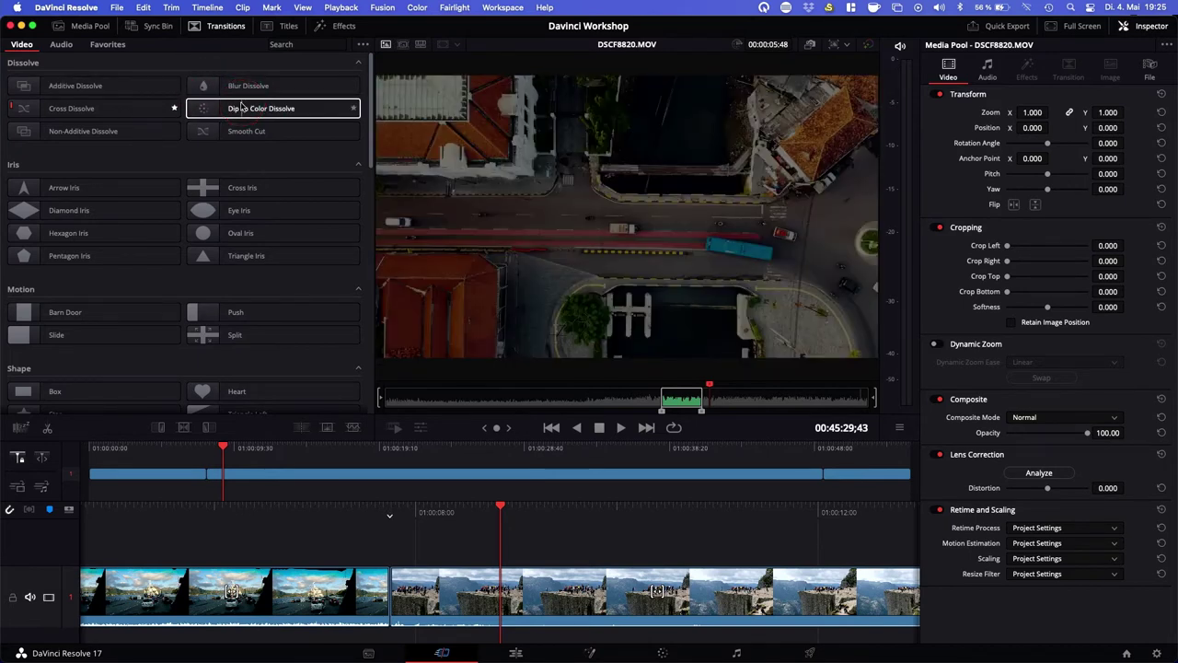
{"action": "left_click", "coordinate": [245, 143]}
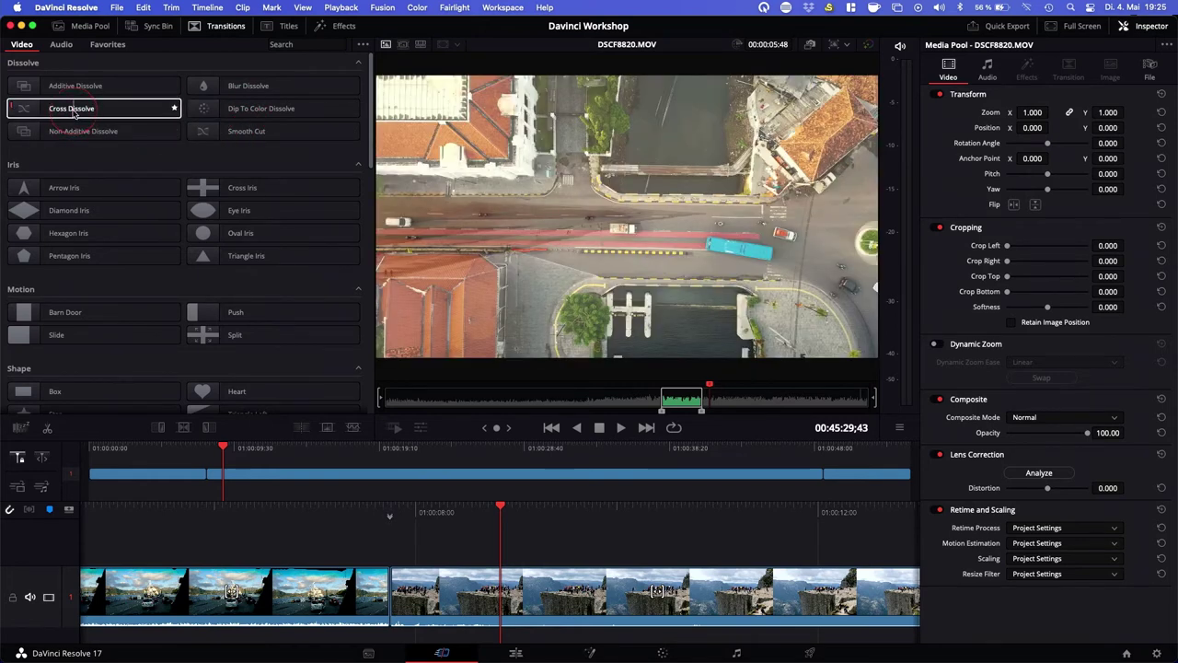
{"action": "double_click", "coordinate": [73, 111]}
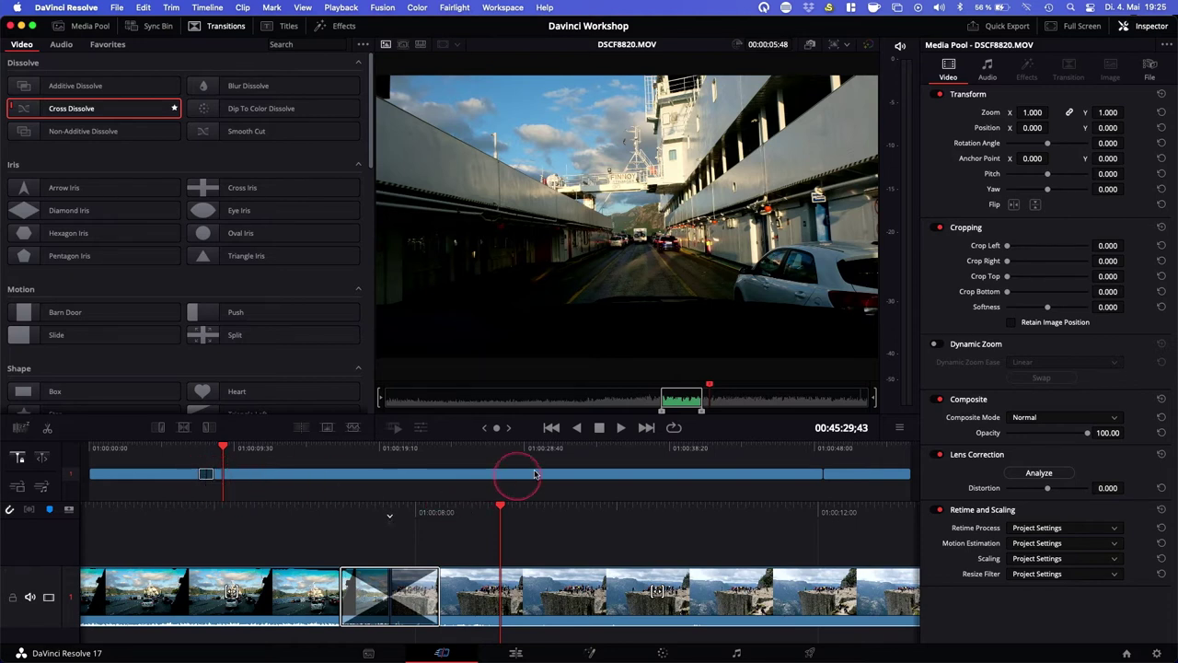
Play through the dissolve forward, in reverse with J, forward with L, then stop with K.
{"action": "key", "text": "space"}
{"action": "key", "text": "space"}
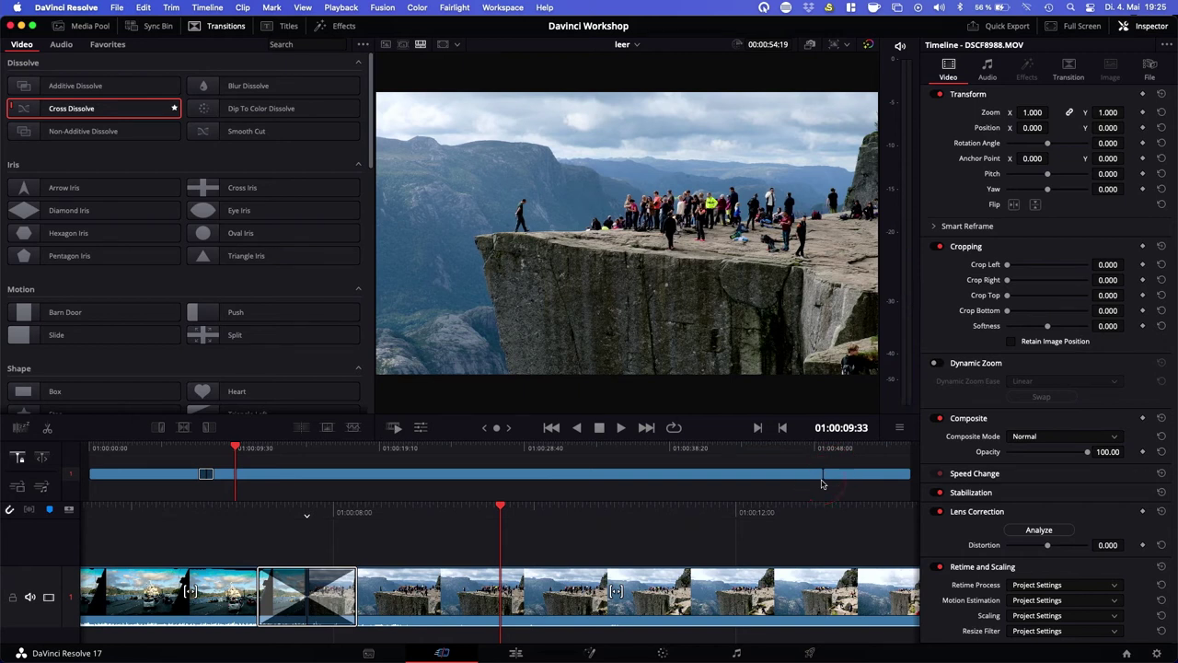
{"action": "mouse_move", "coordinate": [89, 109]}
{"action": "key", "text": "j"}
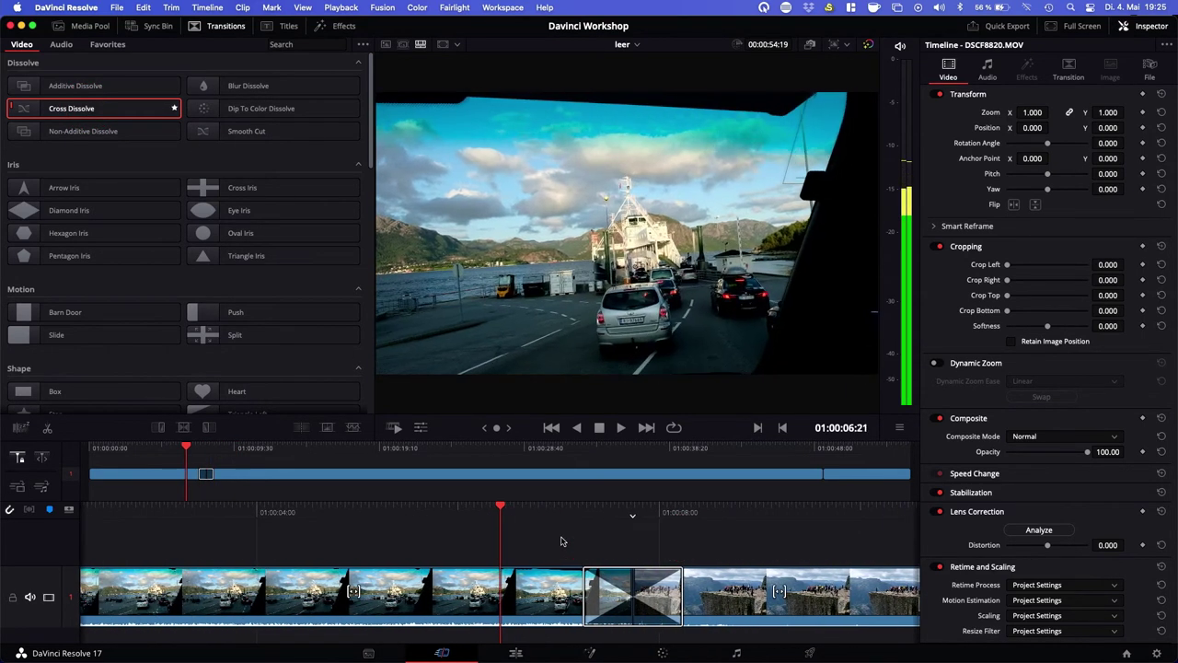
{"action": "key", "text": "l"}
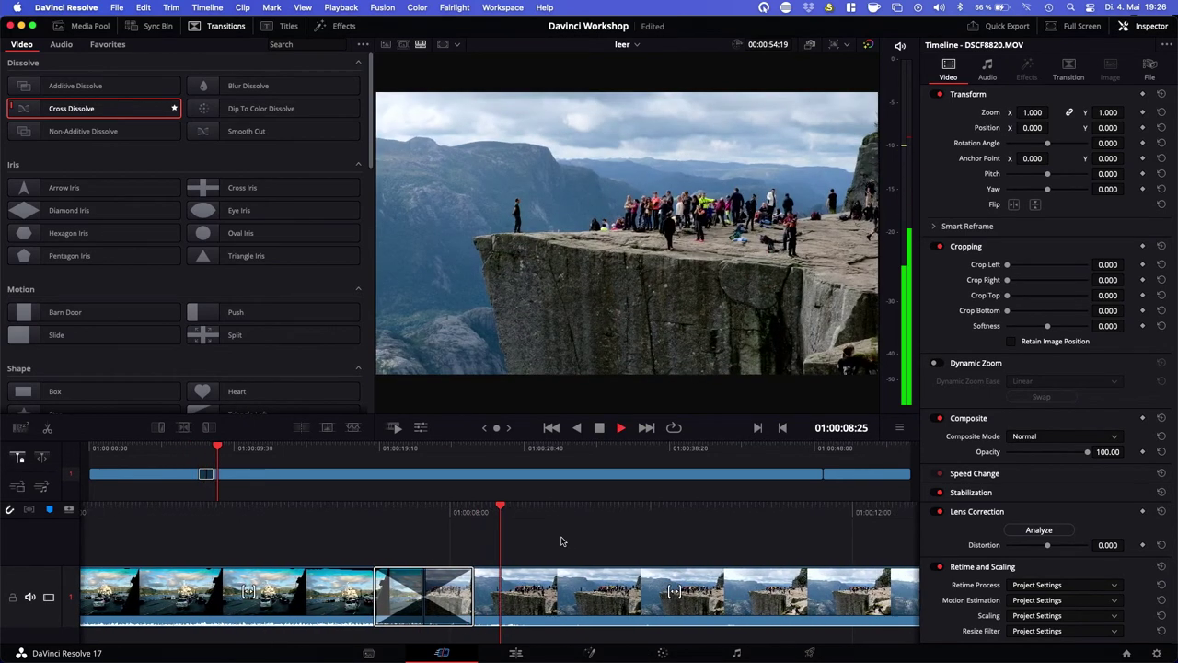
{"action": "key", "text": "k"}
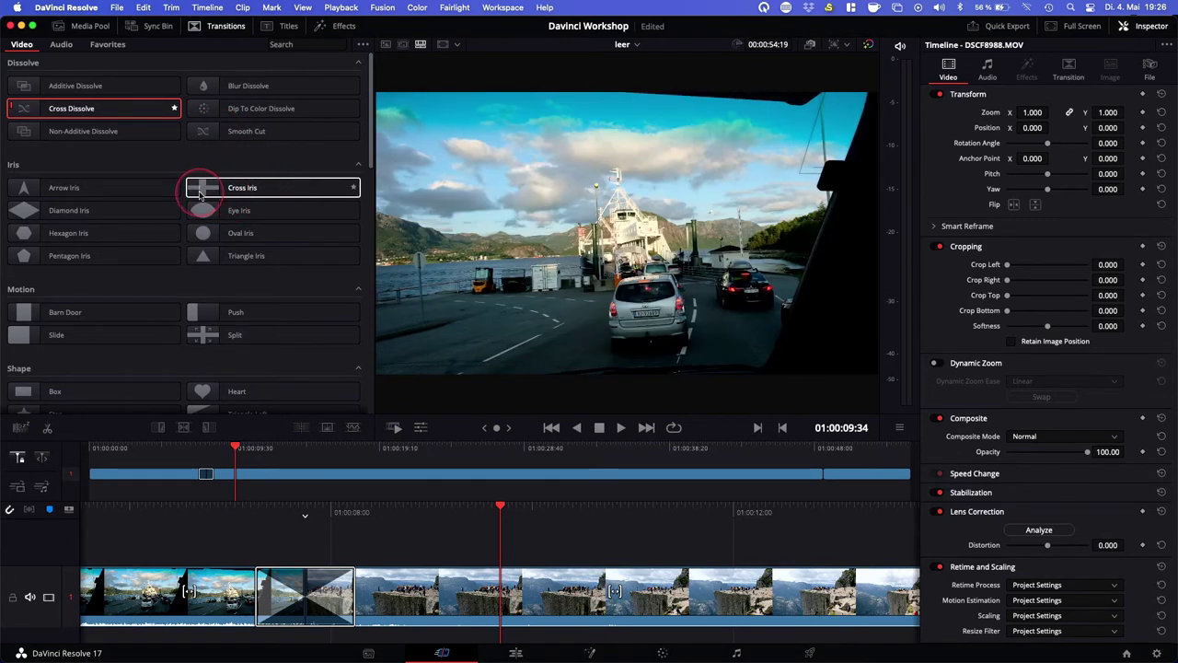
Scroll through the video transitions and preview Rotate 90.
{"action": "scroll", "coordinate": [197, 334], "scroll_direction": "down", "scroll_amount": 5}
{"action": "scroll", "coordinate": [202, 344], "scroll_direction": "down", "scroll_amount": 5}
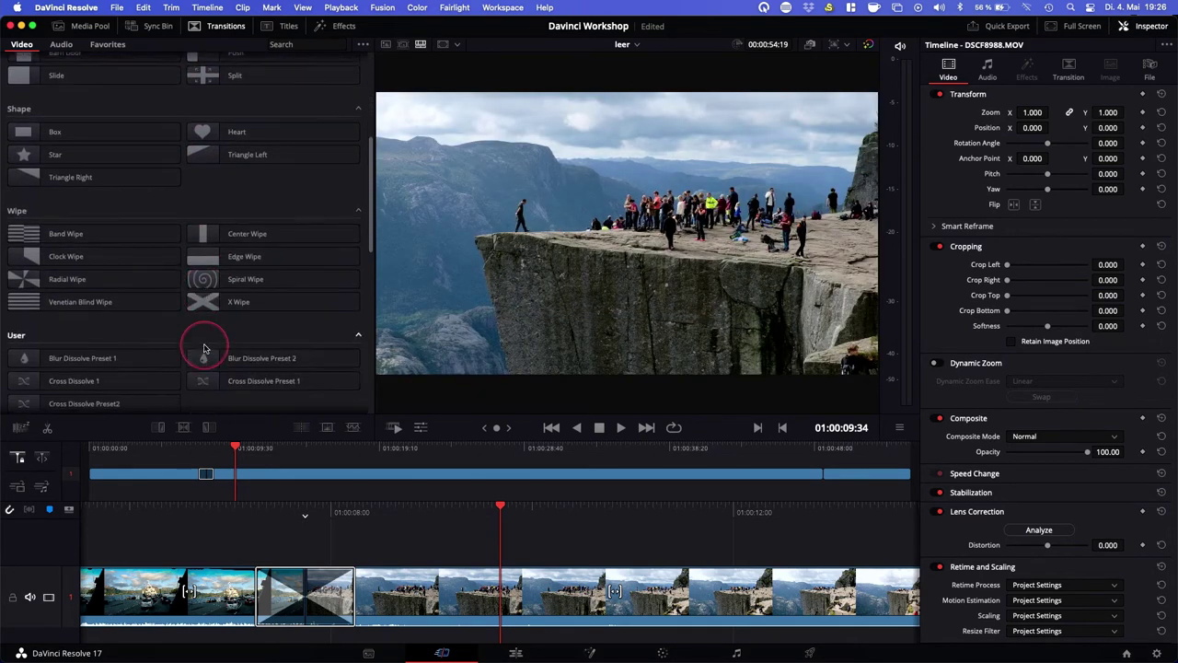
{"action": "scroll", "coordinate": [204, 348], "scroll_direction": "down", "scroll_amount": 5}
{"action": "scroll", "coordinate": [203, 345], "scroll_direction": "down", "scroll_amount": 8}
{"action": "scroll", "coordinate": [203, 345], "scroll_direction": "up", "scroll_amount": 3}
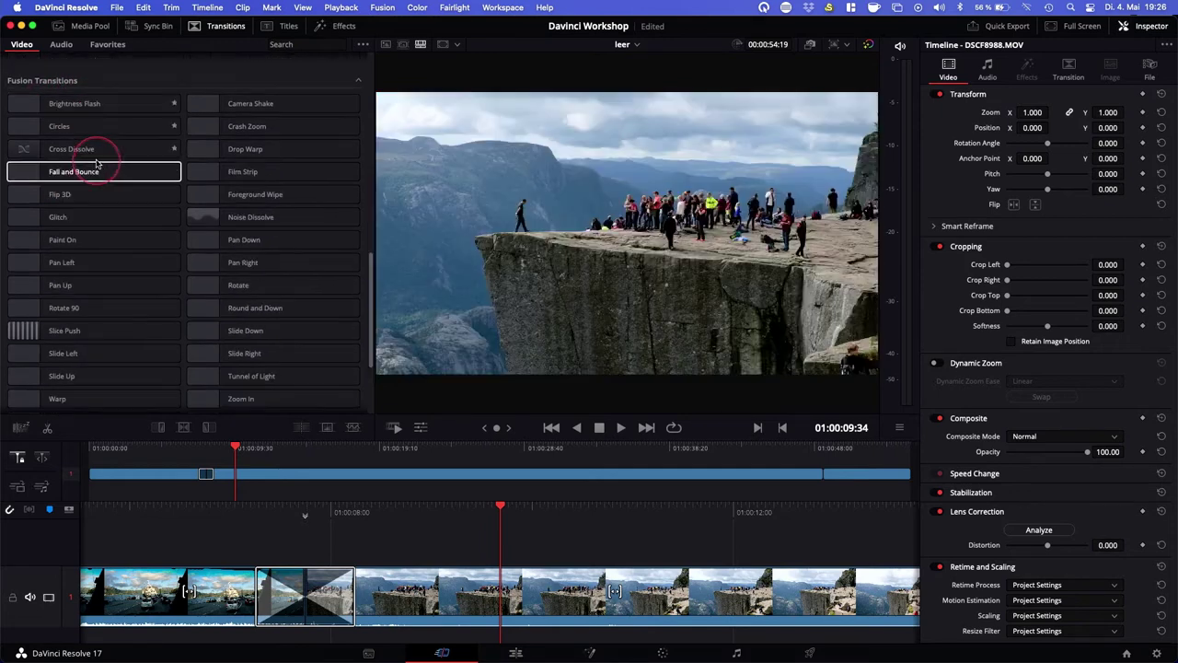
{"action": "scroll", "coordinate": [95, 163], "scroll_direction": "down", "scroll_amount": 5}
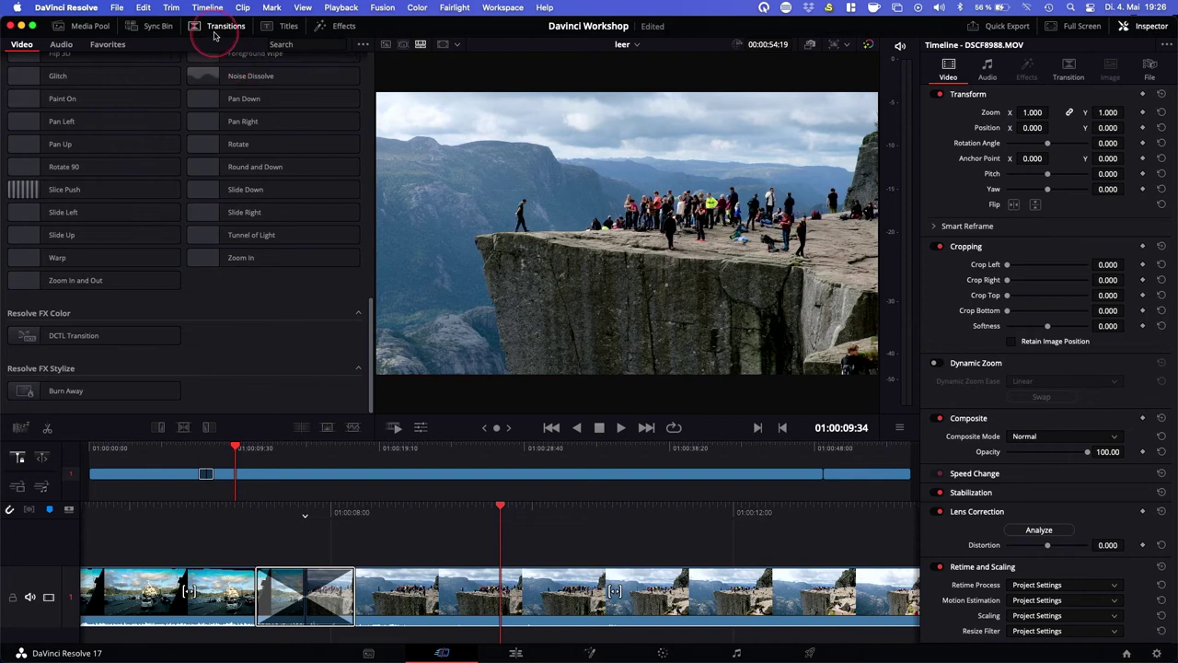
{"action": "left_click", "coordinate": [124, 166]}
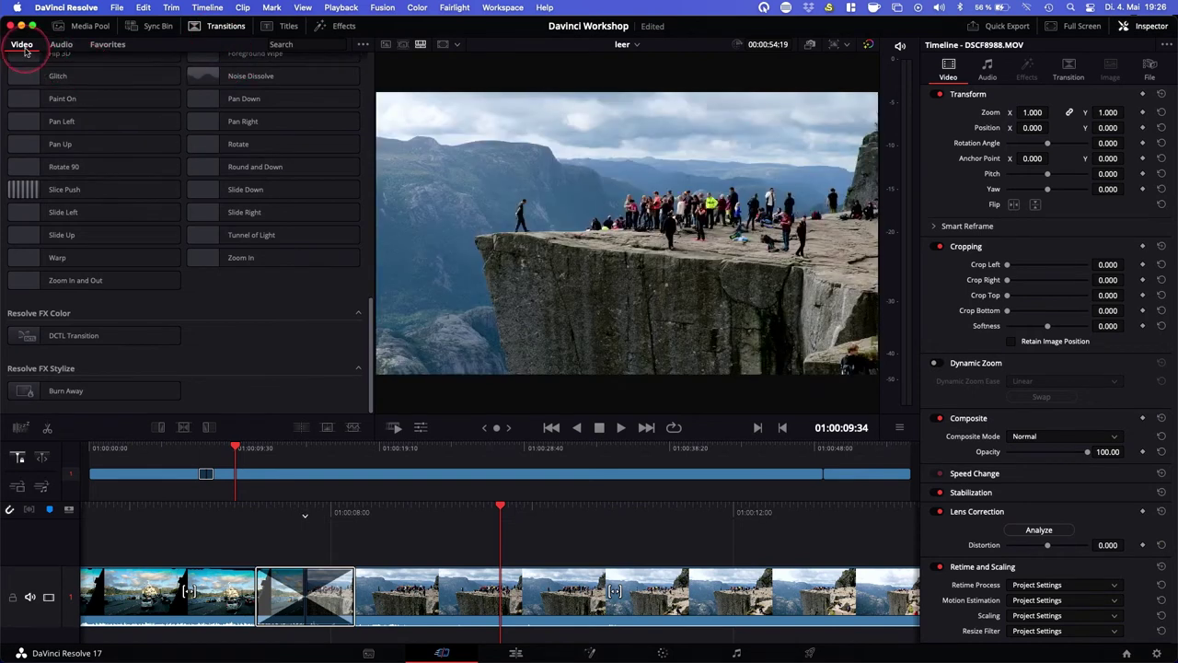
Check the audio transitions, then bring up the Titles library.
{"action": "left_click", "coordinate": [28, 49]}
{"action": "left_click", "coordinate": [61, 45]}
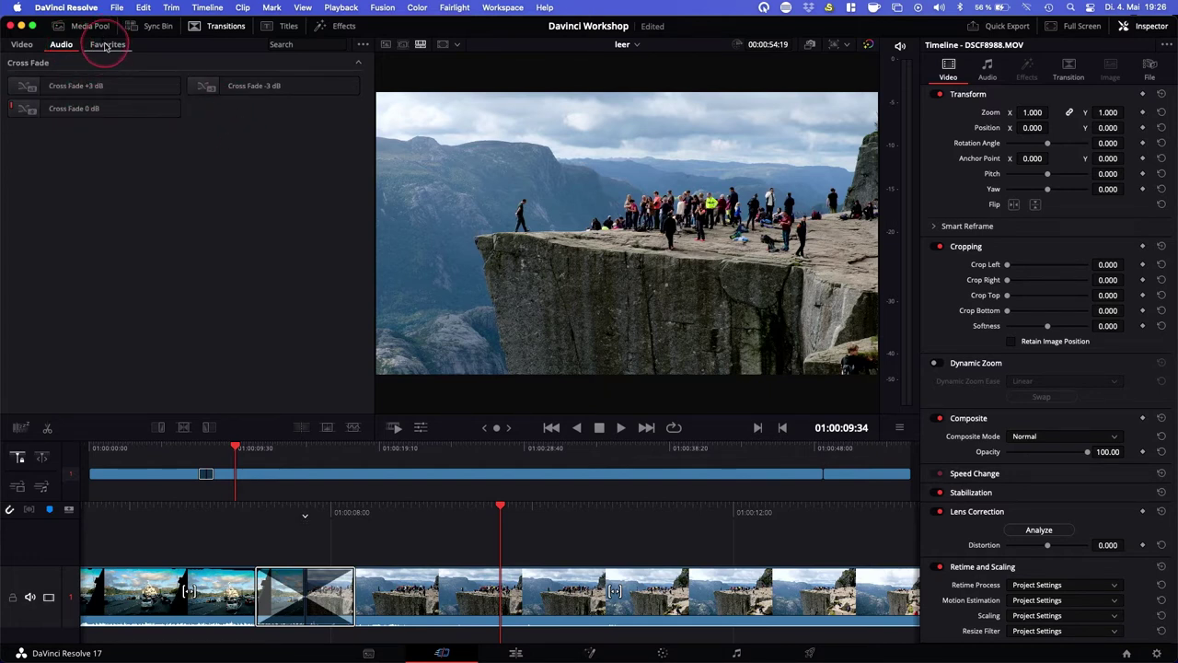
{"action": "left_click", "coordinate": [285, 28]}
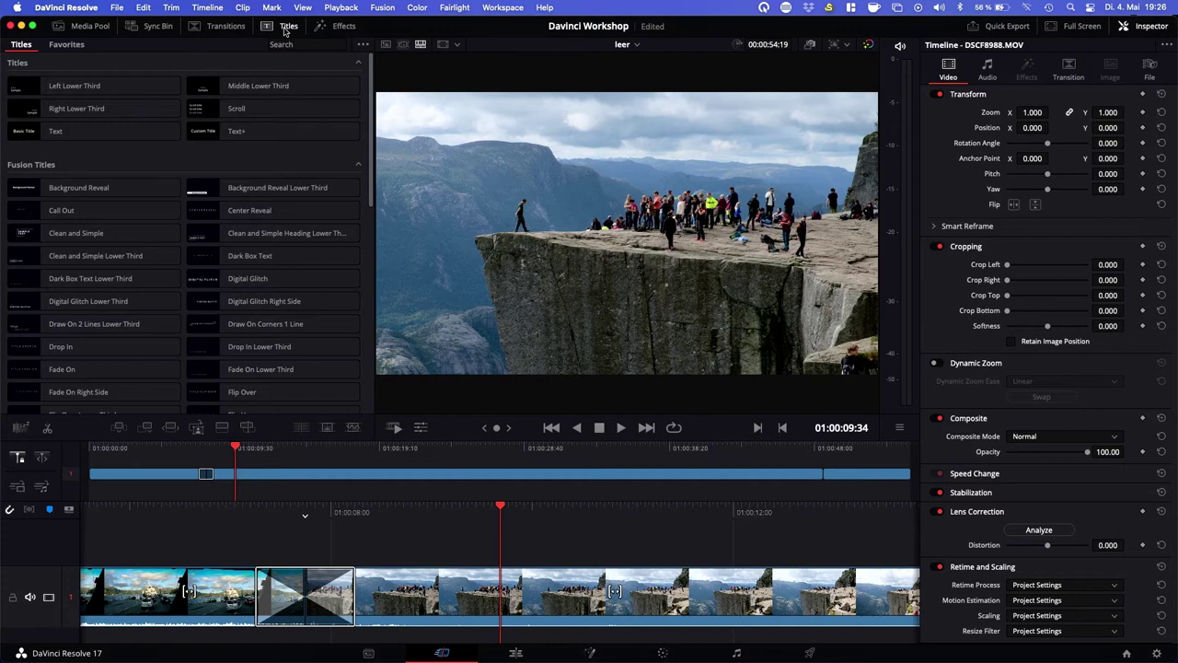
Preview the lower-third presets, then drag the Basic Title Text preset onto a track above the cliff clip.
{"action": "left_click", "coordinate": [260, 89]}
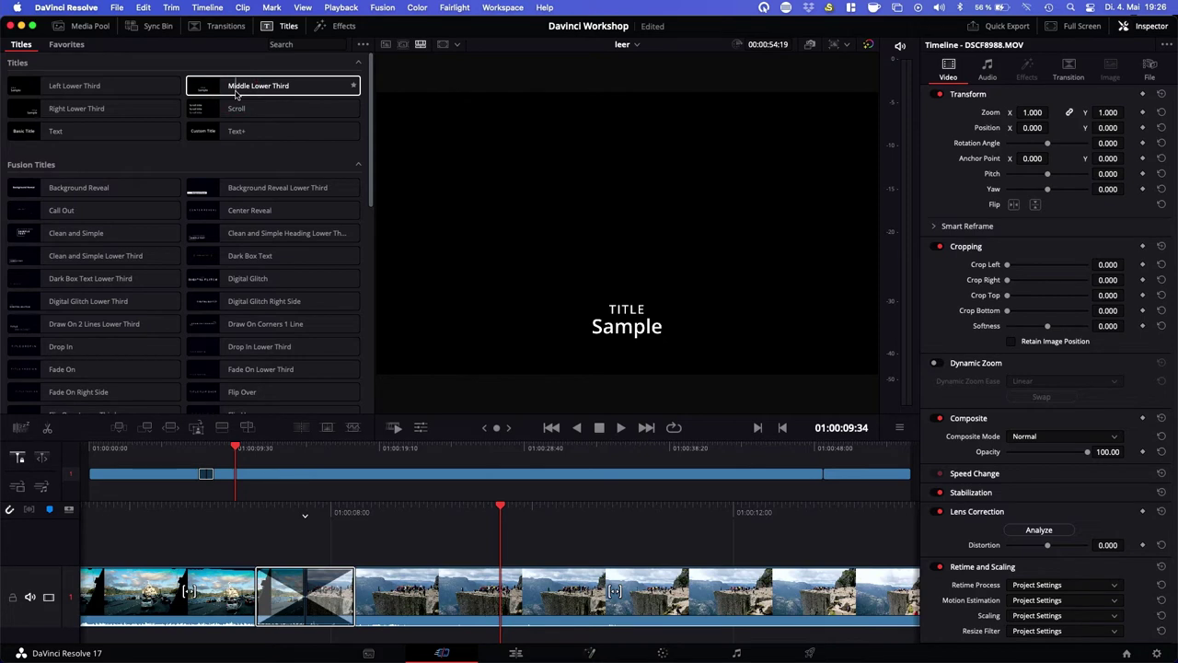
{"action": "left_click", "coordinate": [236, 93]}
{"action": "left_click", "coordinate": [101, 85]}
{"action": "left_click", "coordinate": [75, 103]}
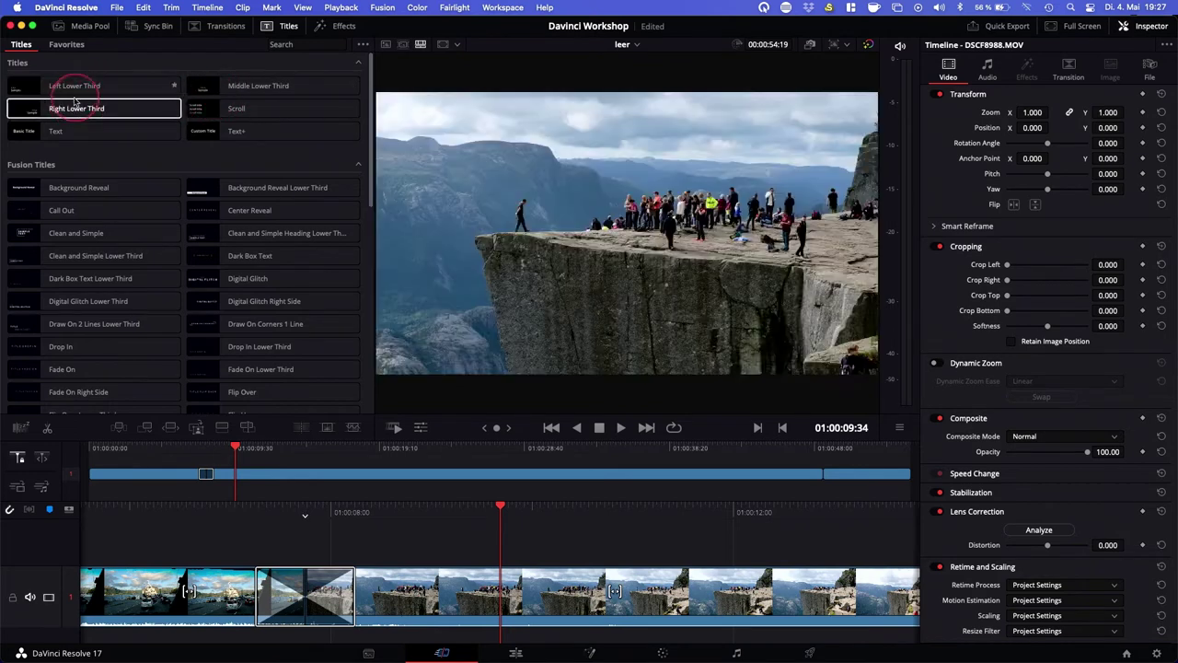
{"action": "left_click", "coordinate": [75, 132]}
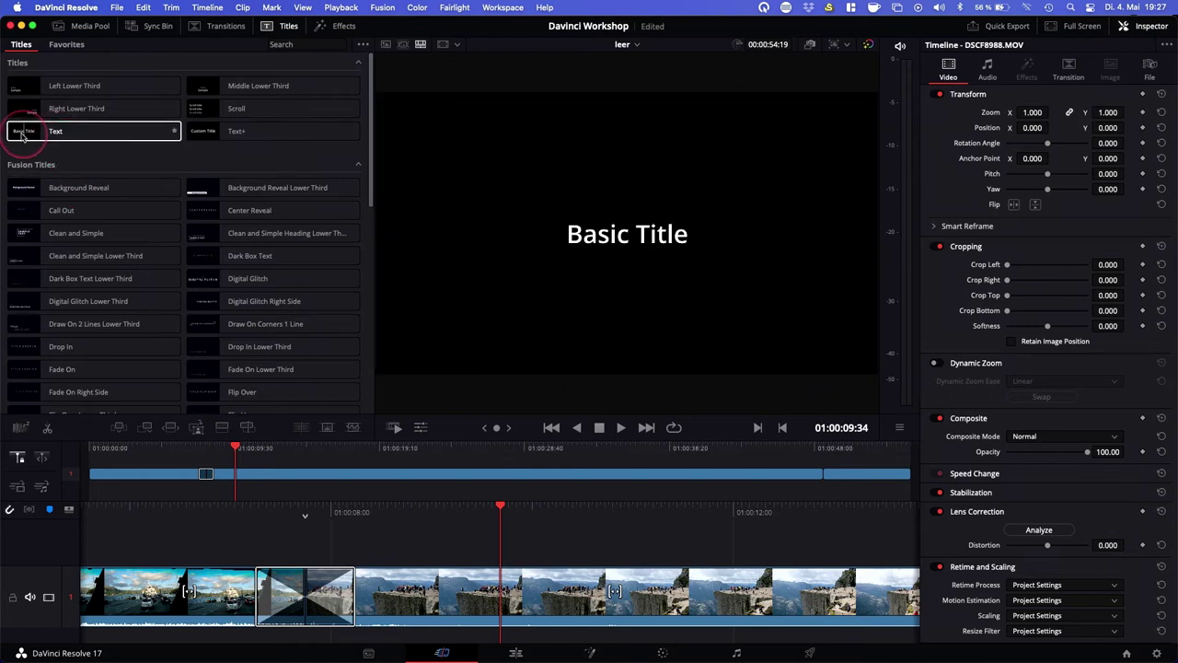
{"action": "left_click", "coordinate": [58, 132]}
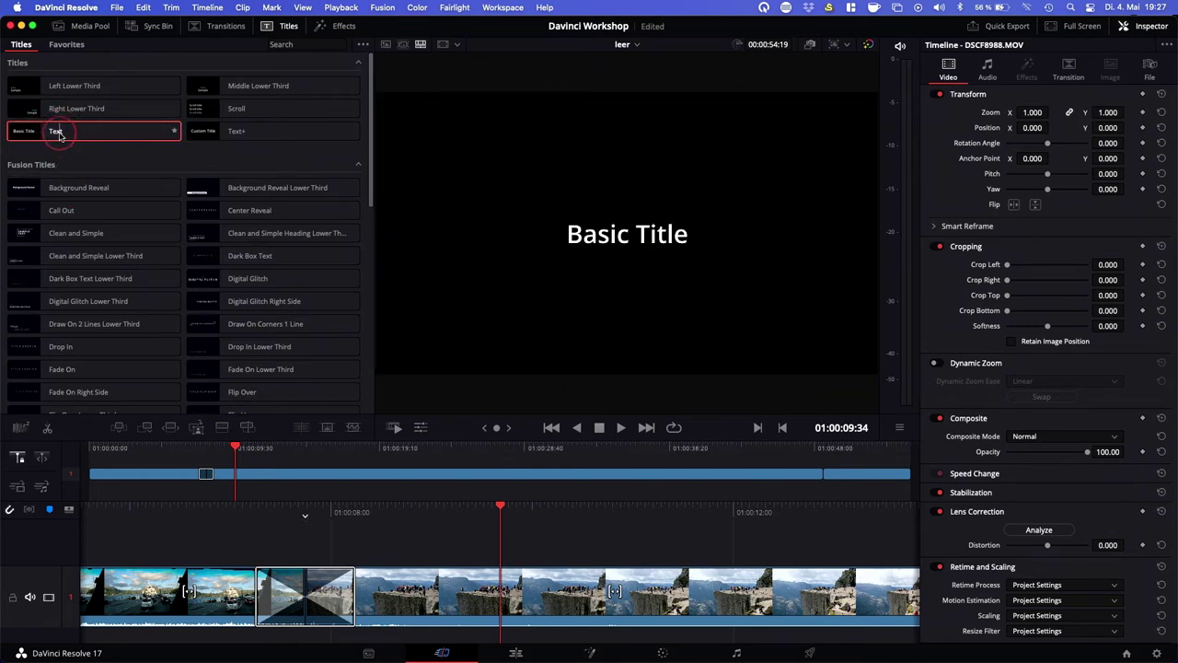
{"action": "left_click_drag", "start_coordinate": [58, 133], "coordinate": [502, 540]}
Select and play the new title, keep Open Sans, and set its tracking to 74.
{"action": "left_click", "coordinate": [559, 553]}
{"action": "key", "text": "space"}
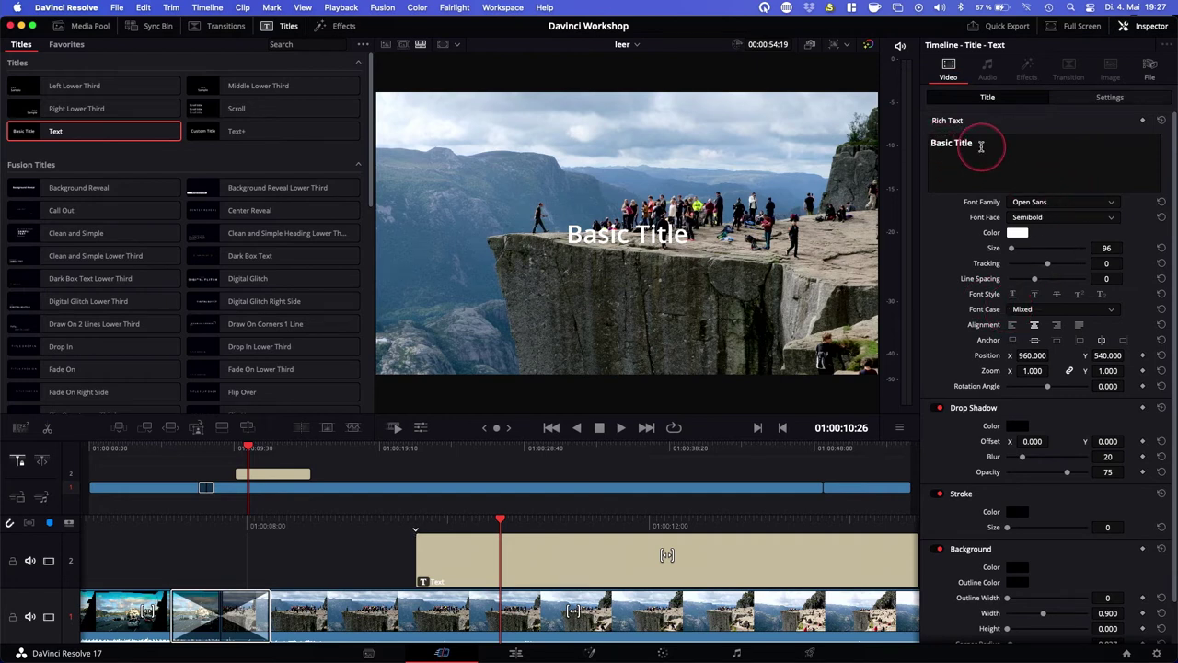
{"action": "left_click", "coordinate": [1111, 204]}
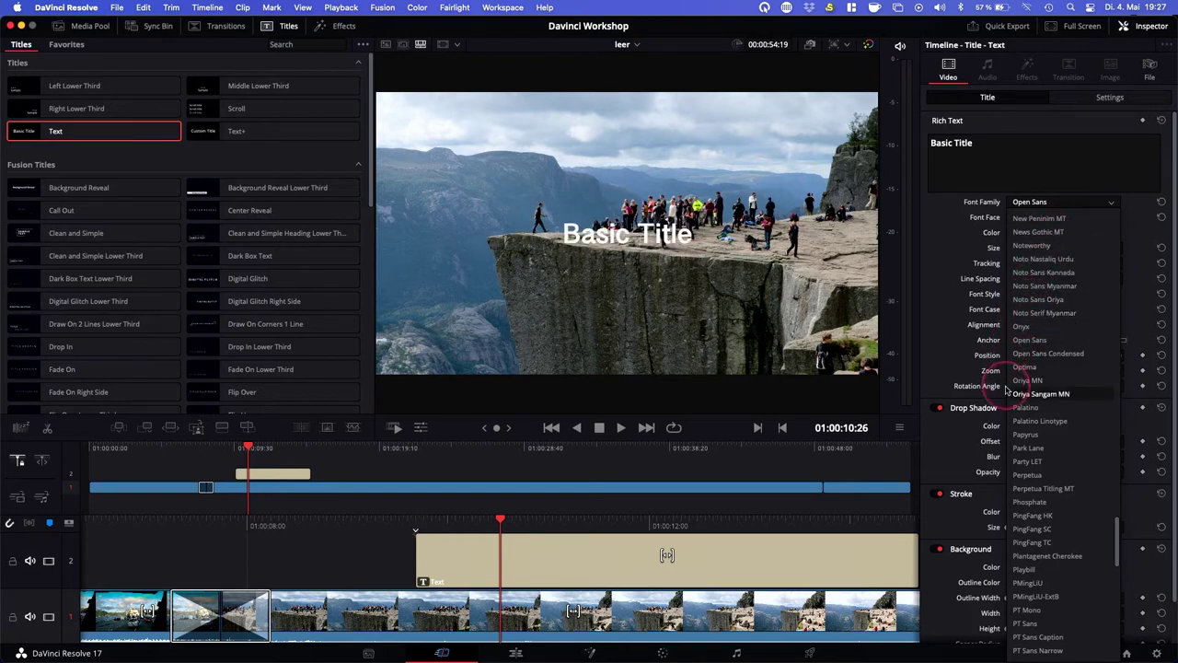
{"action": "left_click", "coordinate": [1047, 202]}
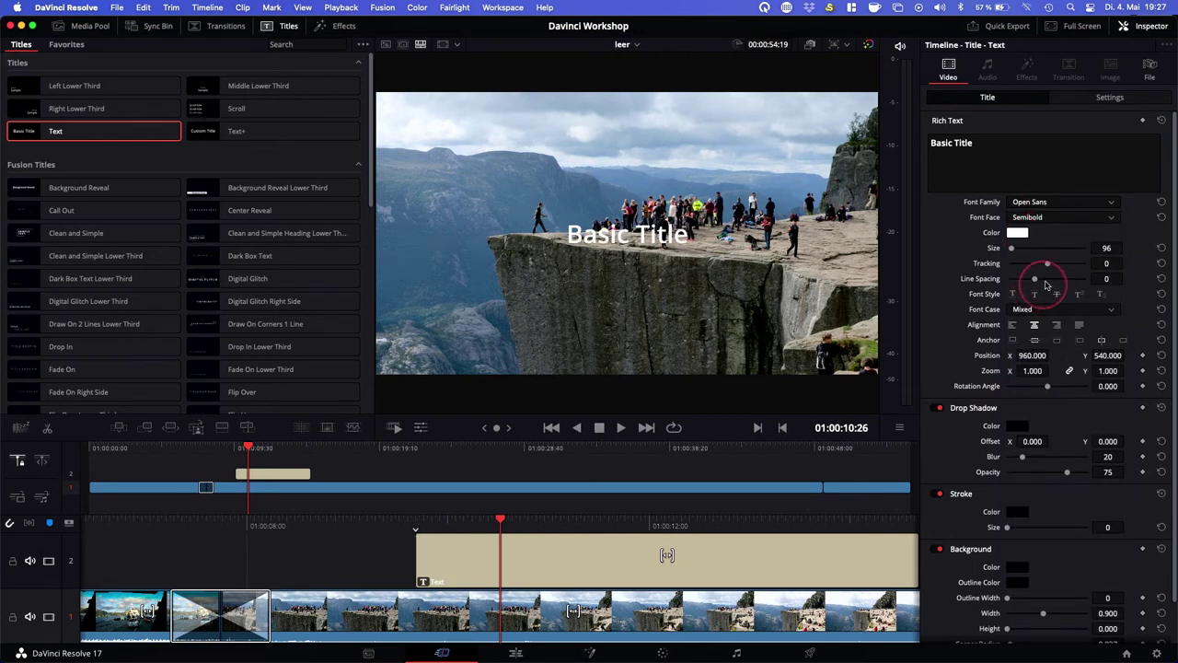
{"action": "left_click_drag", "start_coordinate": [1047, 263], "coordinate": [1075, 265]}
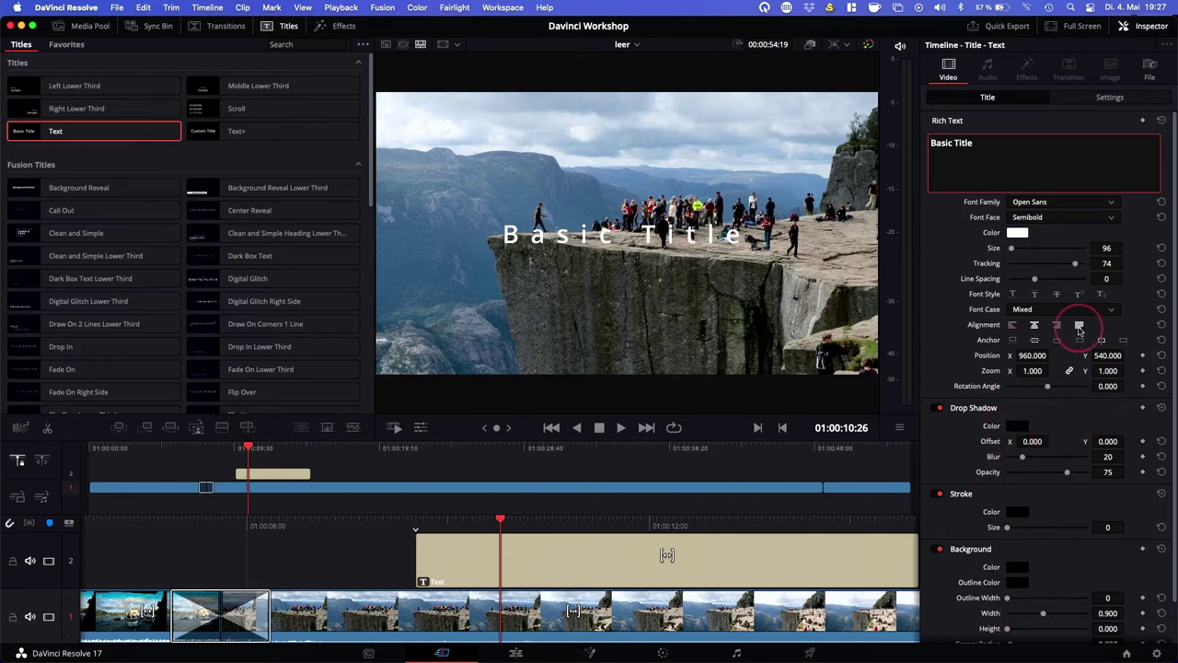
Nudge the title clip earlier and trim its start so it begins later over the cliff.
{"action": "left_click", "coordinate": [1100, 101]}
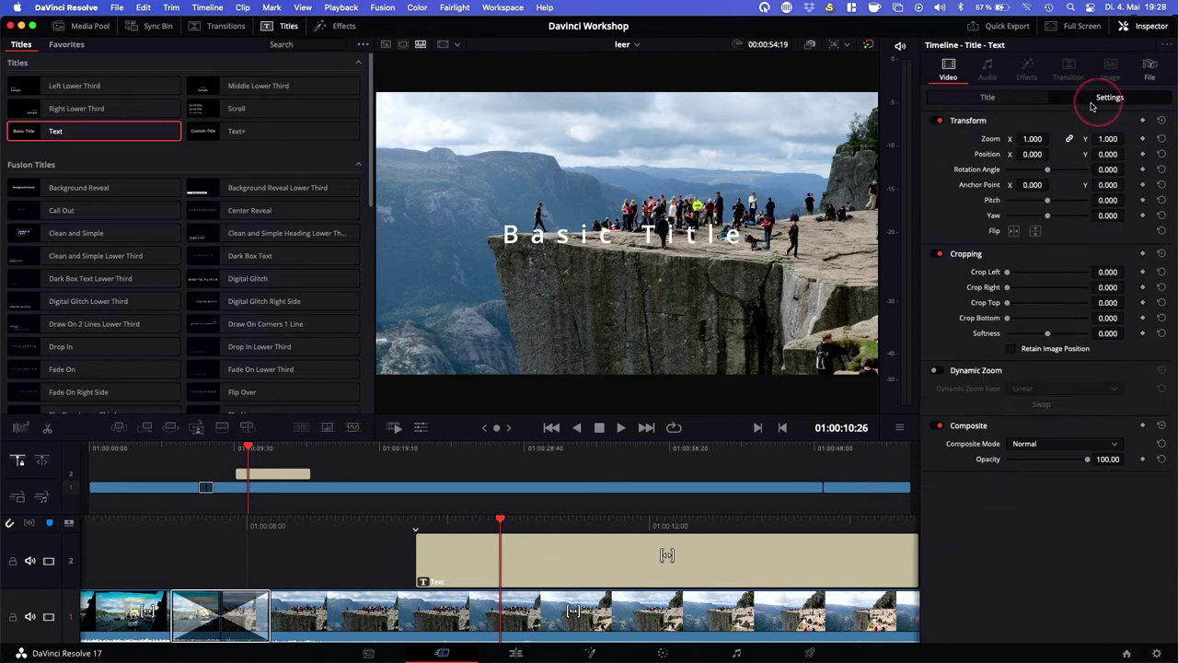
{"action": "left_click", "coordinate": [992, 100]}
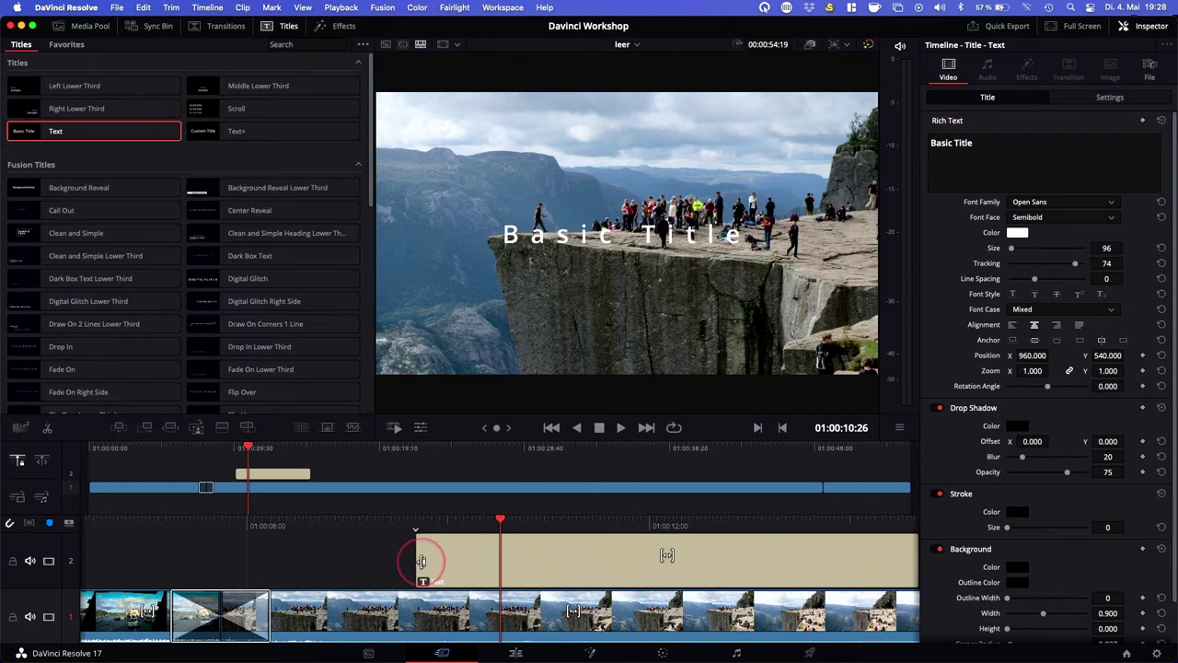
{"action": "mouse_move", "coordinate": [576, 557]}
{"action": "left_mouse_down"}
{"action": "mouse_move", "coordinate": [504, 561]}
{"action": "mouse_move", "coordinate": [546, 555]}
{"action": "left_mouse_up"}
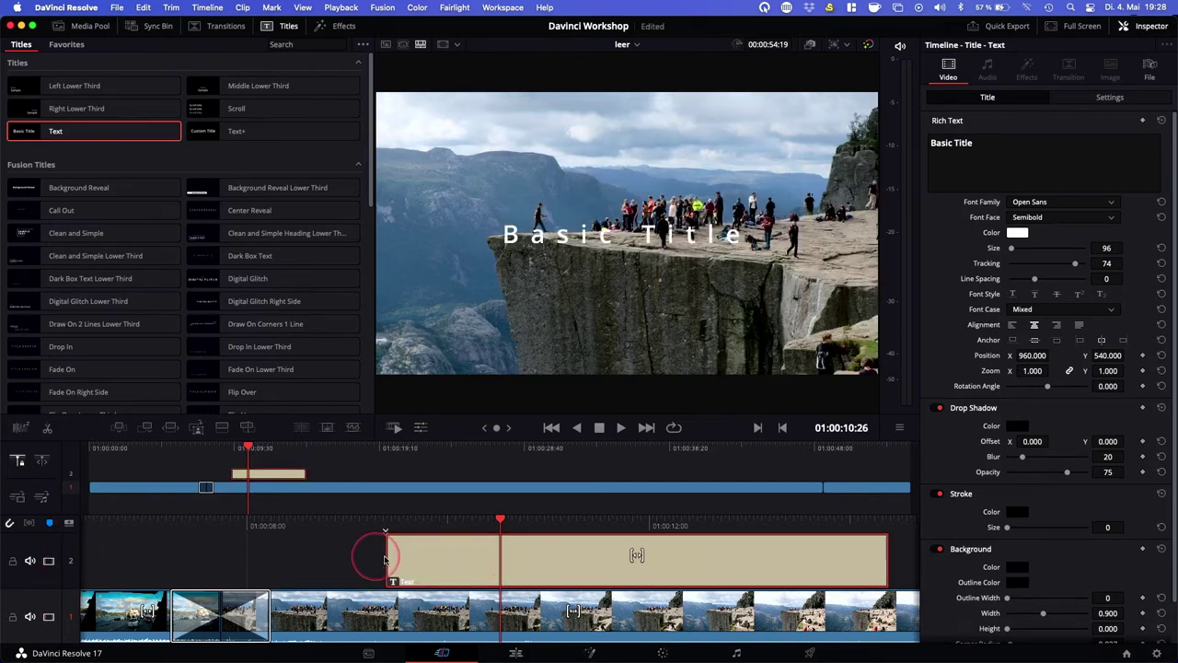
{"action": "mouse_move", "coordinate": [389, 558]}
{"action": "left_mouse_down"}
{"action": "mouse_move", "coordinate": [550, 546]}
{"action": "mouse_move", "coordinate": [435, 563]}
{"action": "left_mouse_up"}
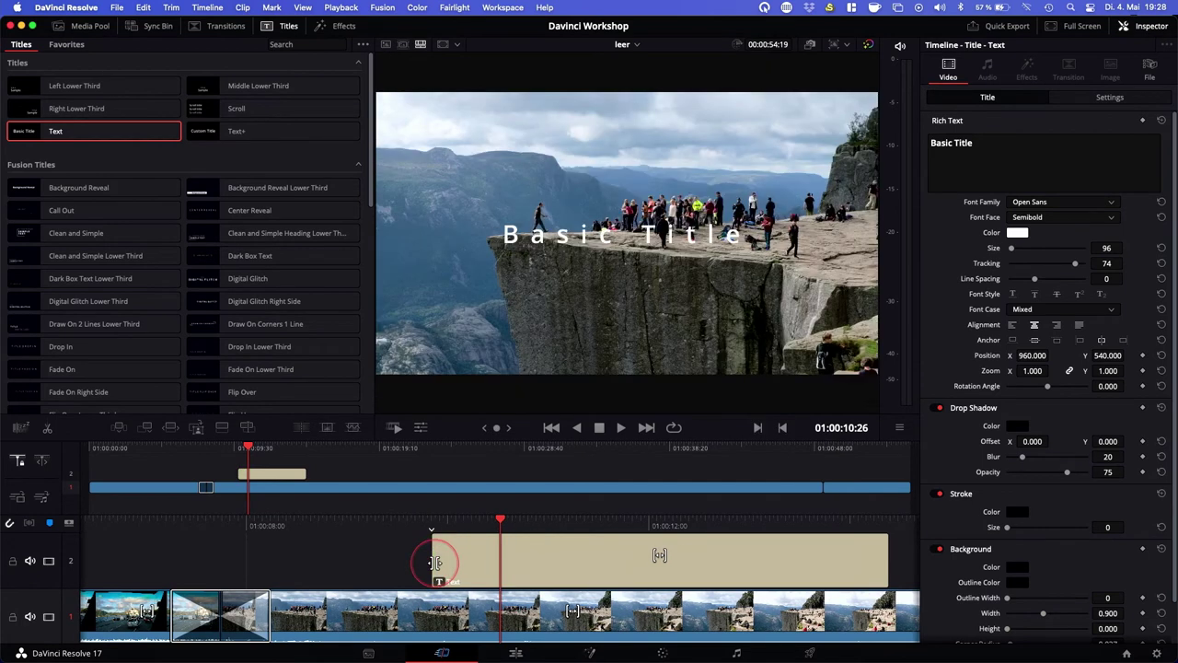
Browse effects such as Binoculars, DVE, Drone Overlay, Box Blur, Video Camera and Color Space Transform.
{"action": "left_click", "coordinate": [340, 28]}
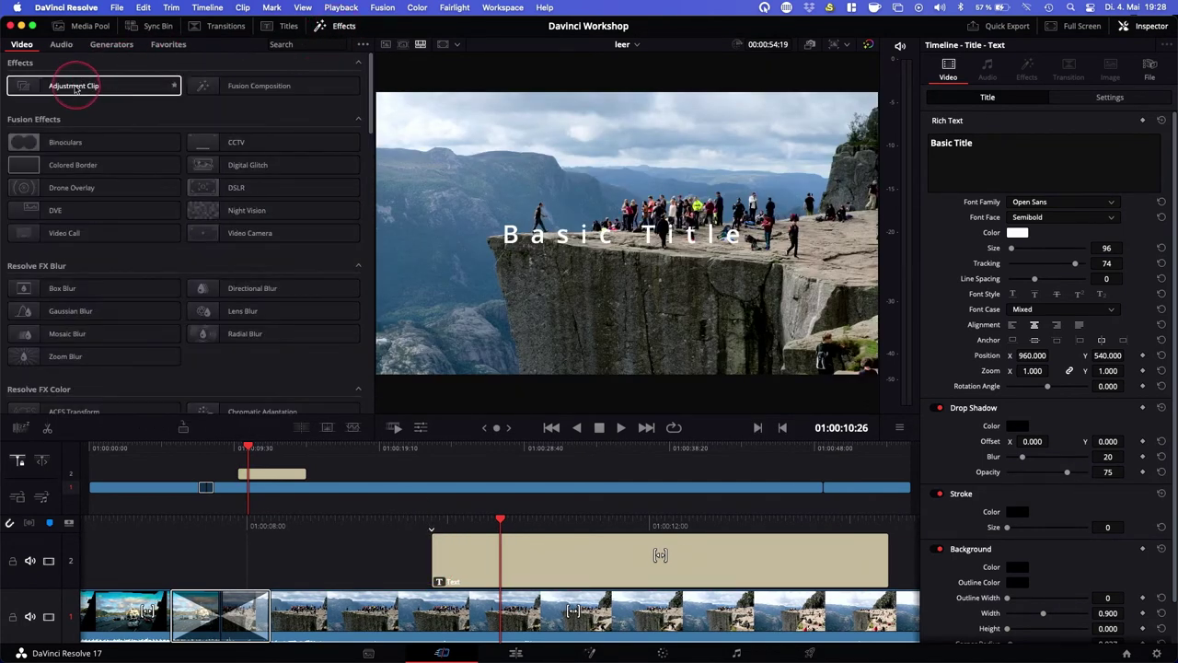
{"action": "left_click", "coordinate": [83, 143]}
{"action": "left_click", "coordinate": [92, 165]}
{"action": "left_click", "coordinate": [63, 210]}
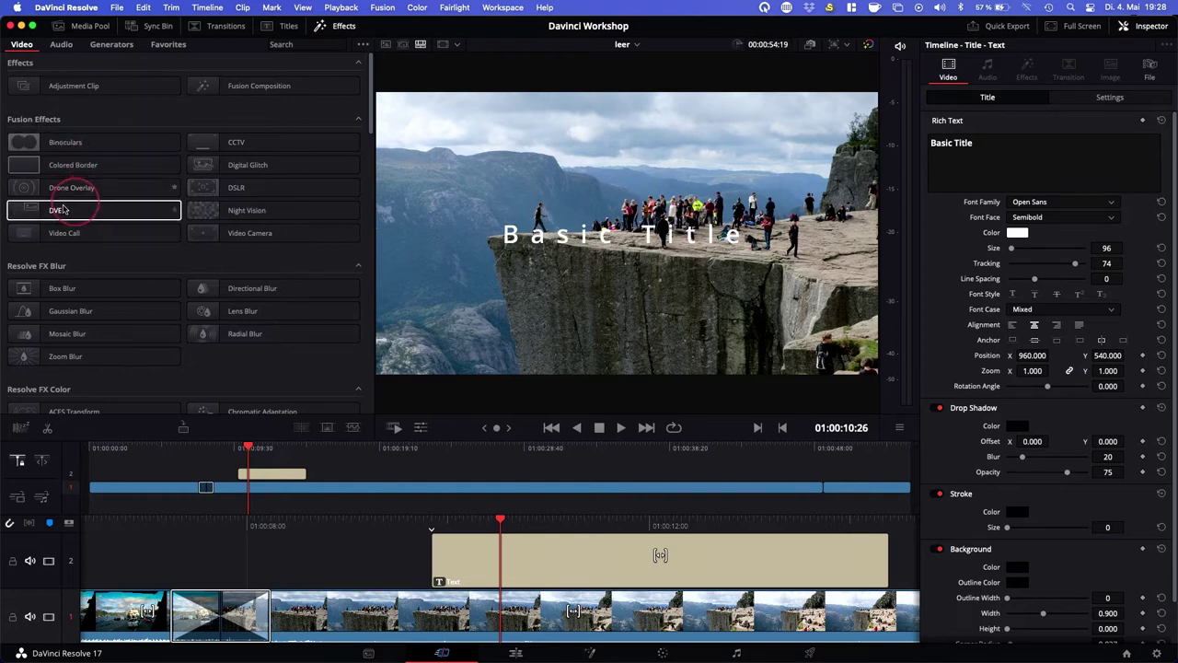
{"action": "left_click", "coordinate": [88, 189]}
{"action": "left_click", "coordinate": [97, 285]}
{"action": "left_click", "coordinate": [257, 234]}
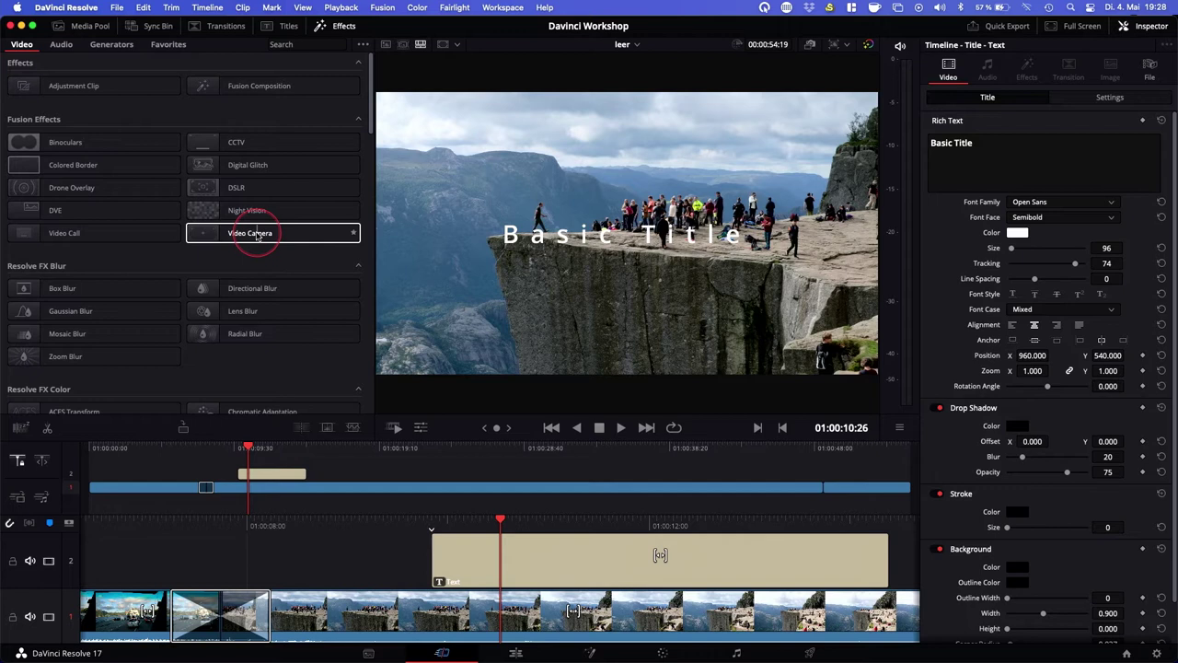
{"action": "left_click", "coordinate": [406, 580]}
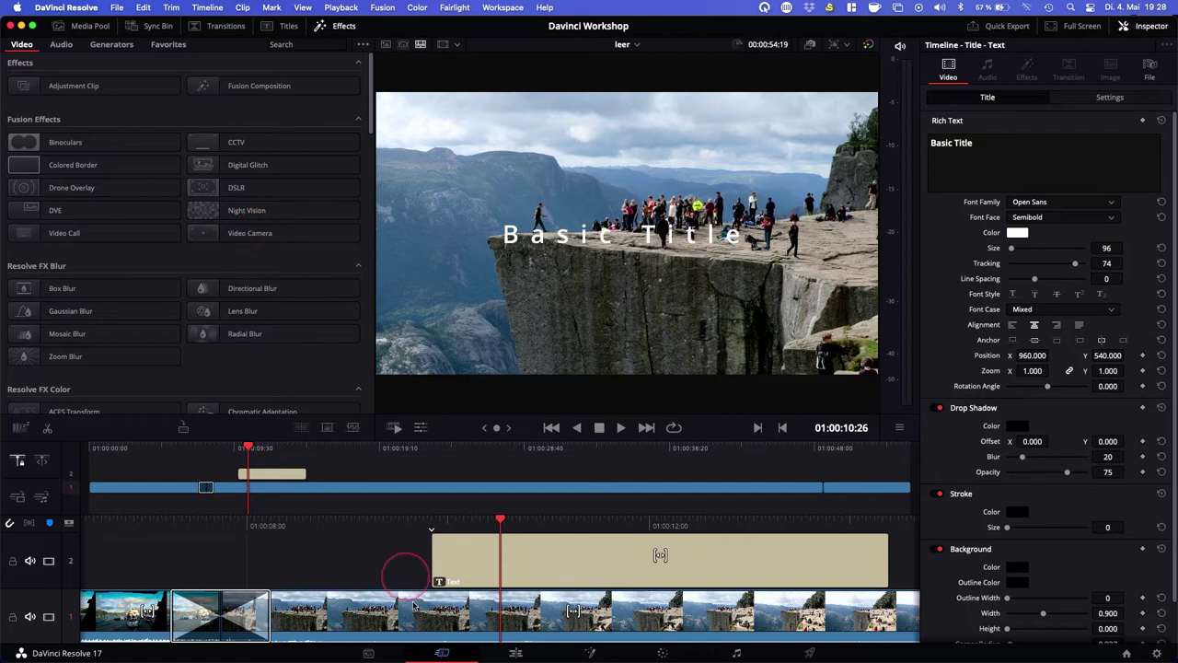
{"action": "scroll", "coordinate": [229, 257], "scroll_direction": "down", "scroll_amount": 5}
{"action": "left_click", "coordinate": [229, 263]}
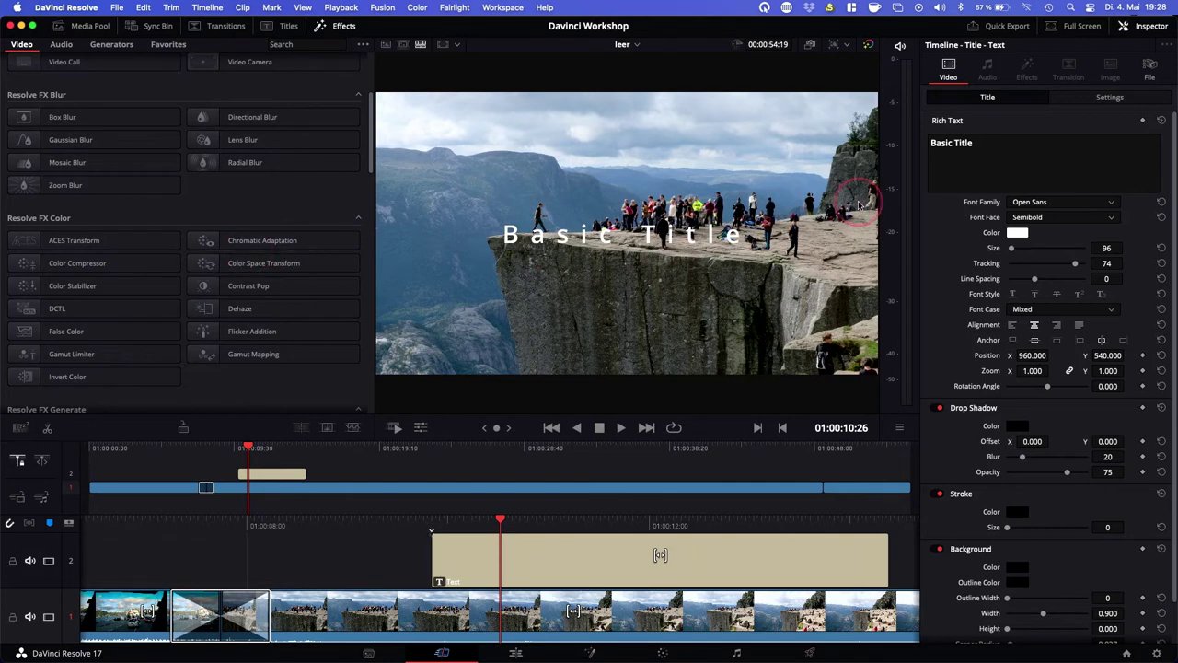
{"action": "left_click", "coordinate": [394, 622]}
{"action": "left_click", "coordinate": [557, 561]}
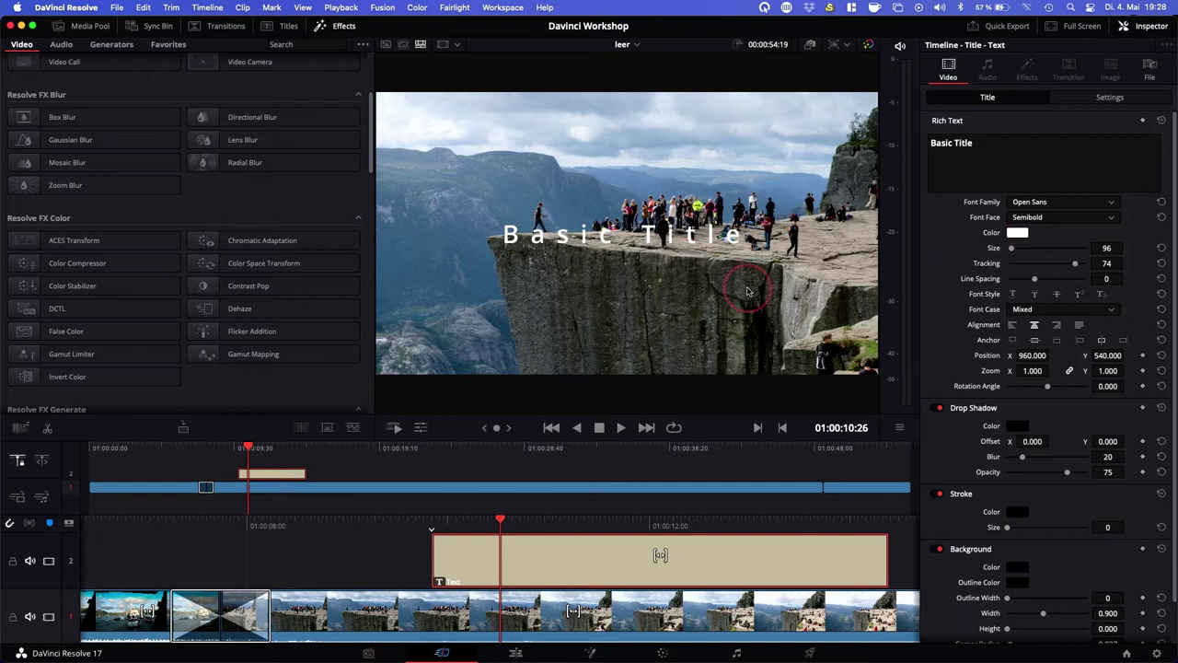
{"action": "left_click", "coordinate": [621, 428]}
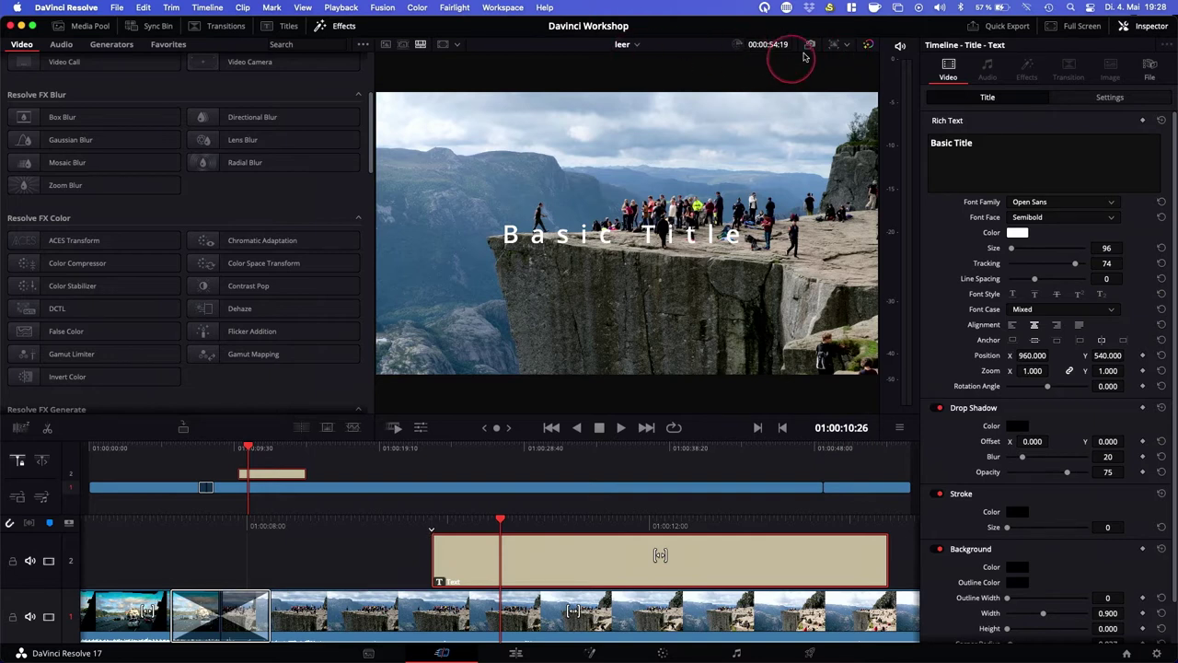
{"action": "left_click", "coordinate": [835, 46]}
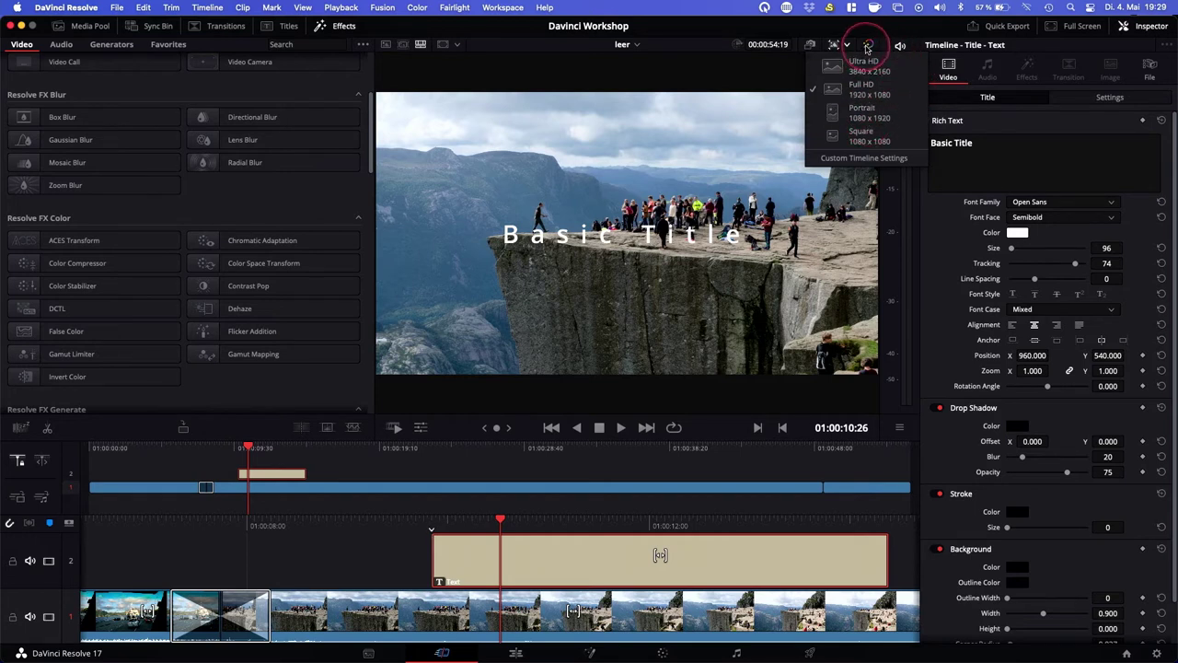
{"action": "left_click", "coordinate": [865, 50]}
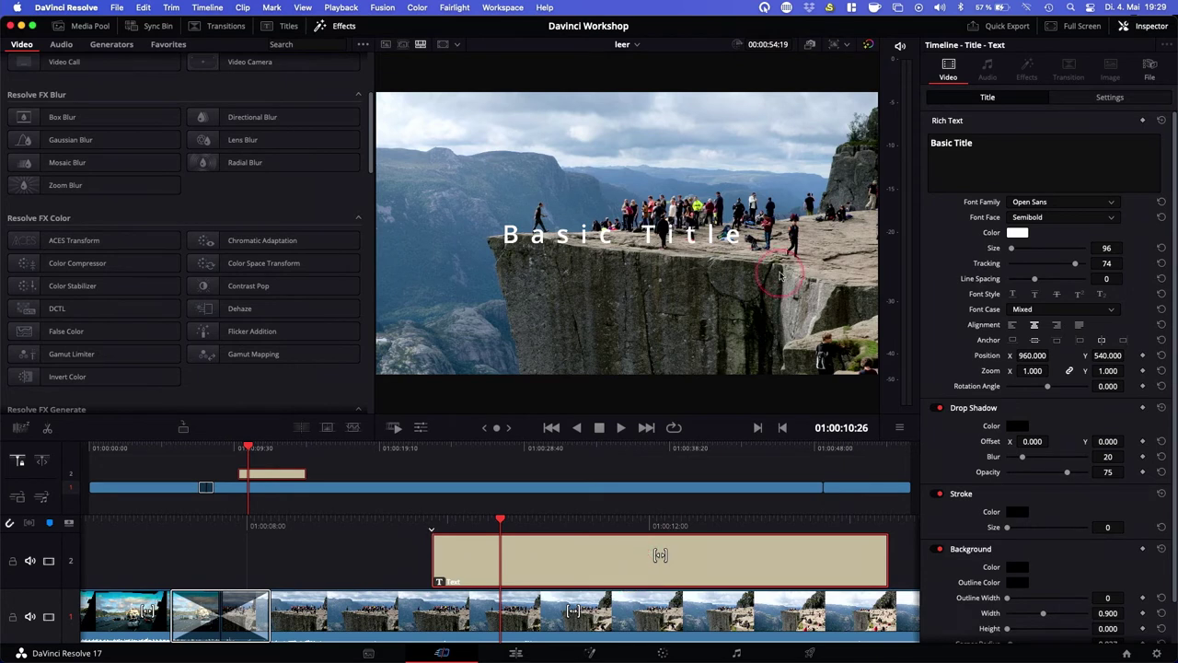
{"action": "left_click", "coordinate": [870, 46]}
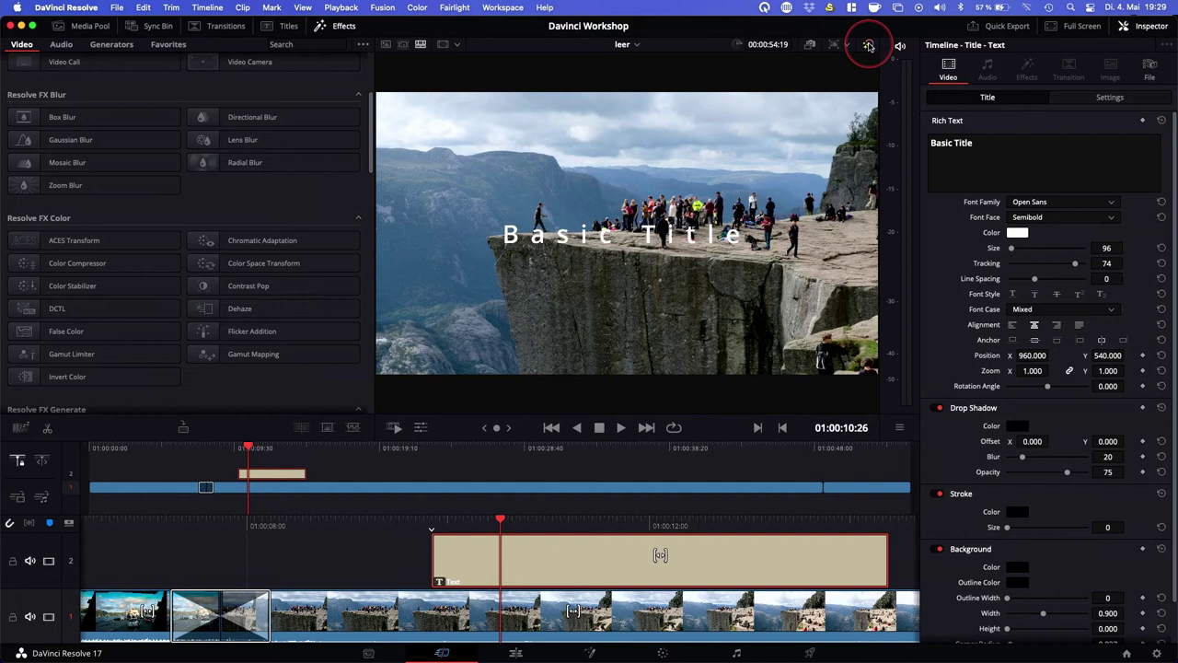
{"action": "left_click", "coordinate": [869, 46]}
{"action": "left_click", "coordinate": [999, 28]}
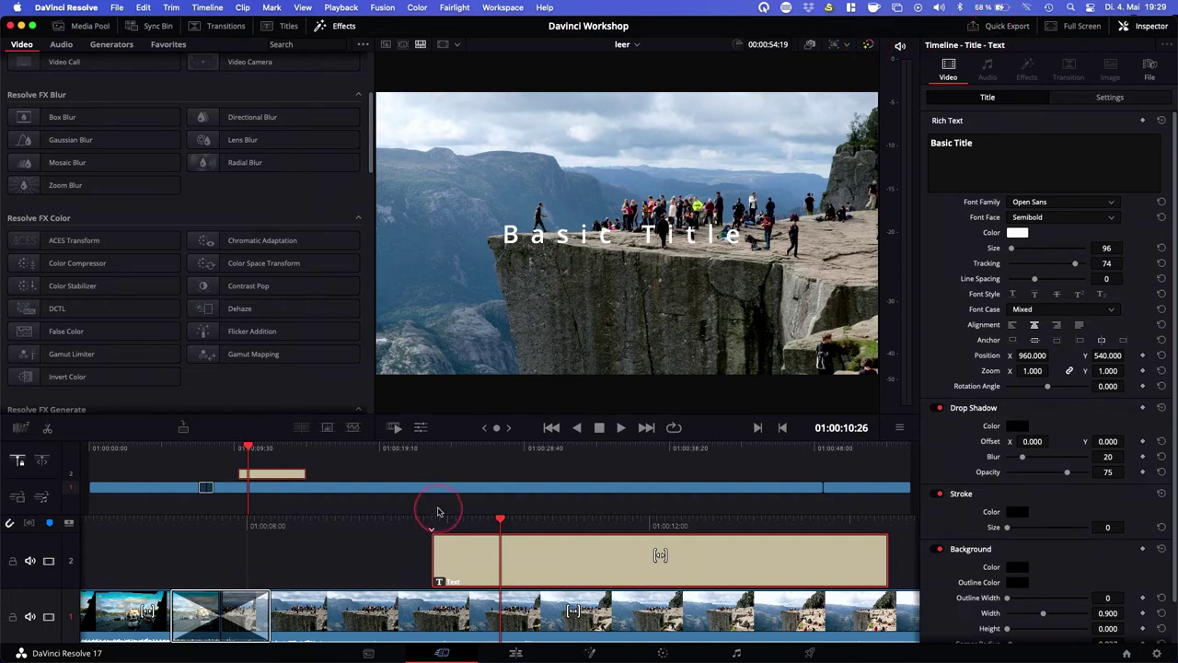
Stop playback at 01:00:52:01, then compare YouTube, ProRes, H.265 and H.264 in Quick Export.
{"action": "left_click", "coordinate": [491, 541]}
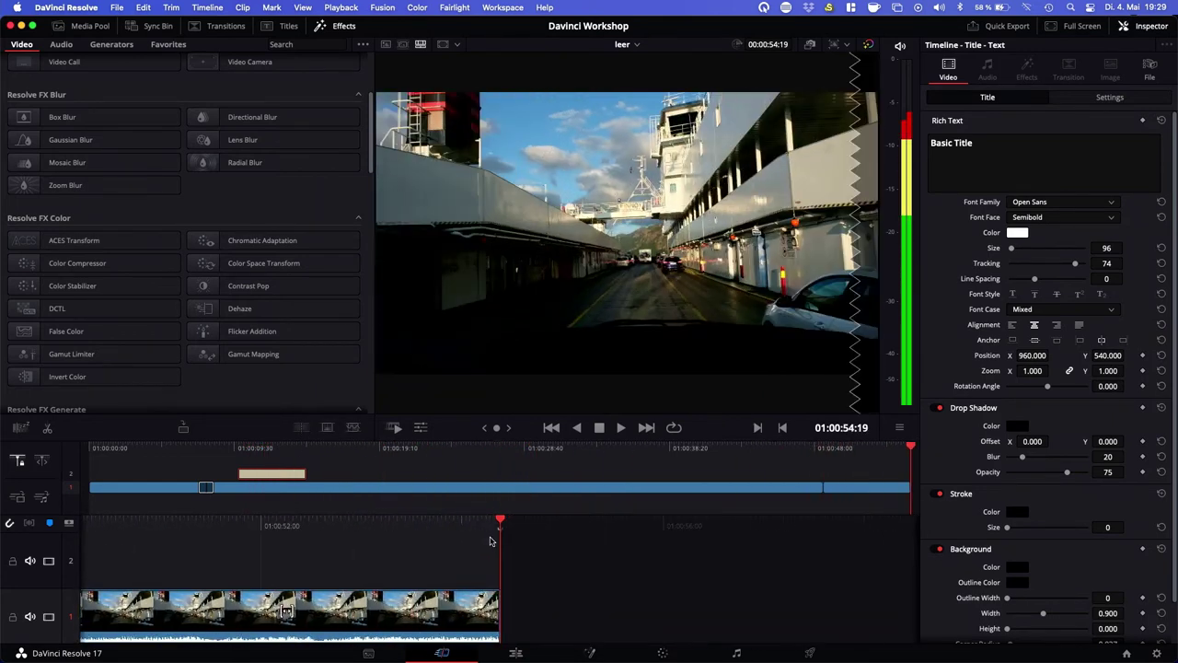
{"action": "key", "text": "space"}
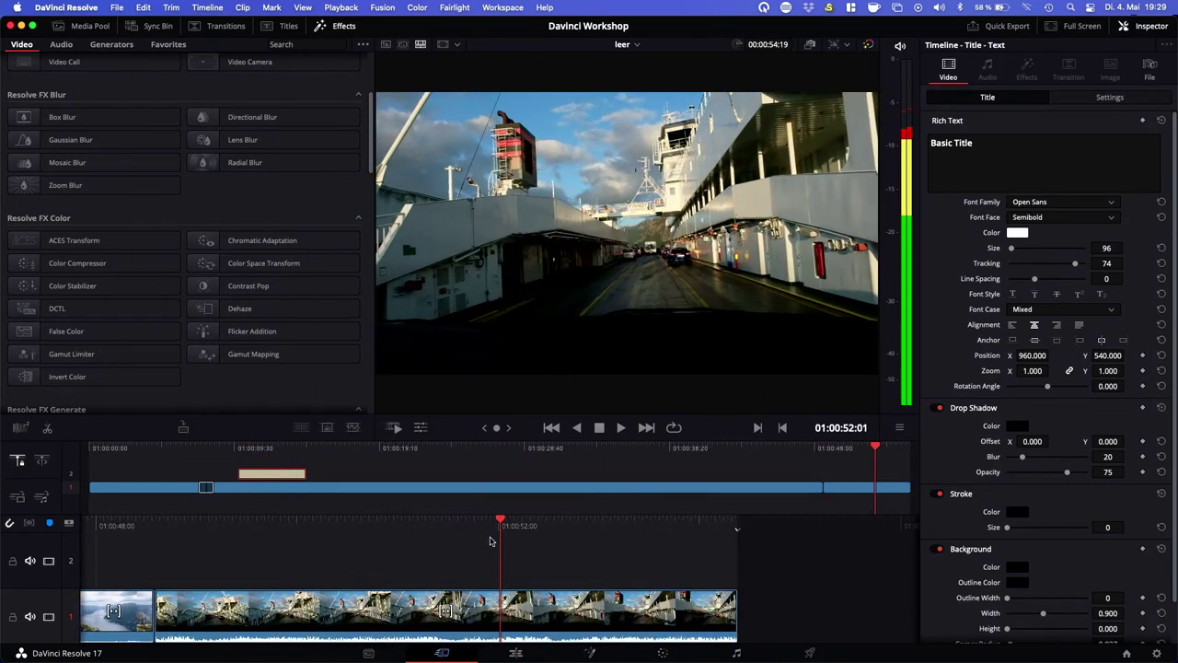
{"action": "left_click", "coordinate": [1011, 30]}
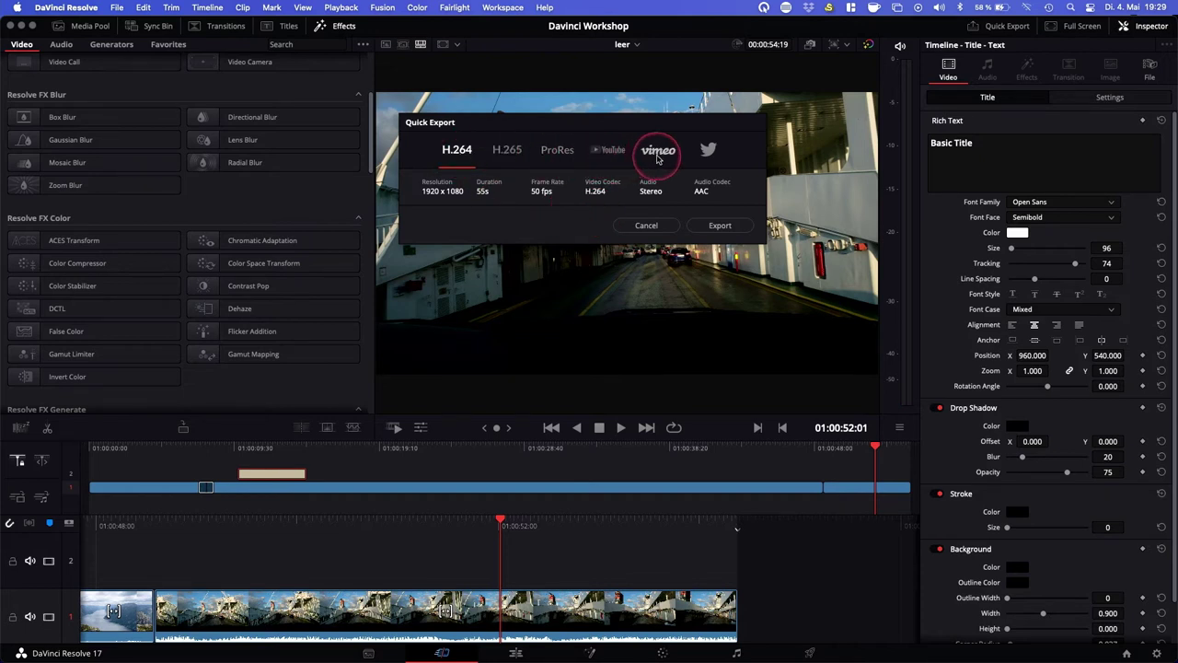
{"action": "left_click", "coordinate": [615, 147]}
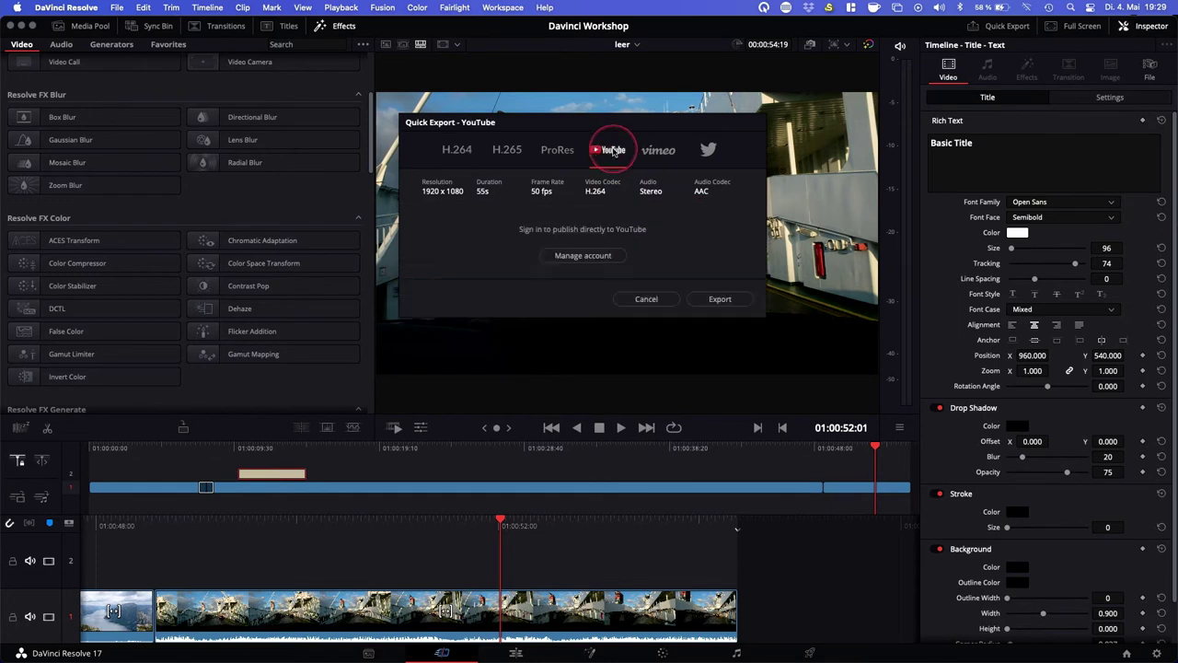
{"action": "left_click", "coordinate": [557, 149]}
{"action": "left_click", "coordinate": [506, 150]}
{"action": "left_click", "coordinate": [469, 156]}
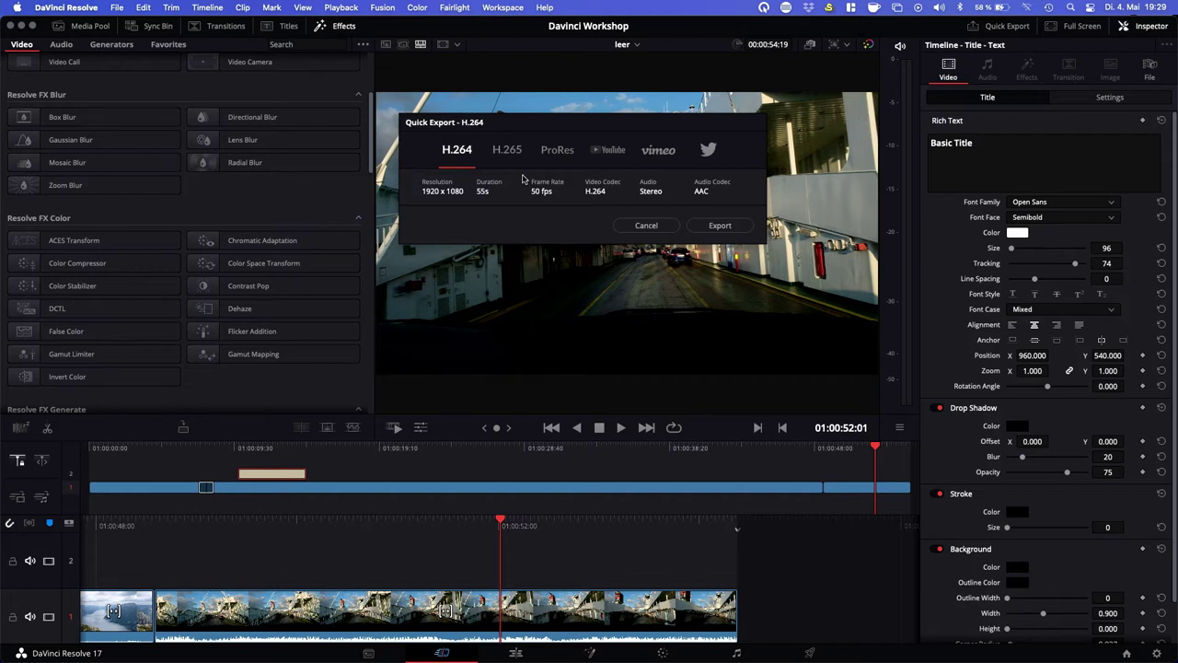
Begin an export, then cancel the save-location dialog and close Quick Export without exporting.
{"action": "left_click", "coordinate": [563, 213]}
{"action": "left_click", "coordinate": [721, 225]}
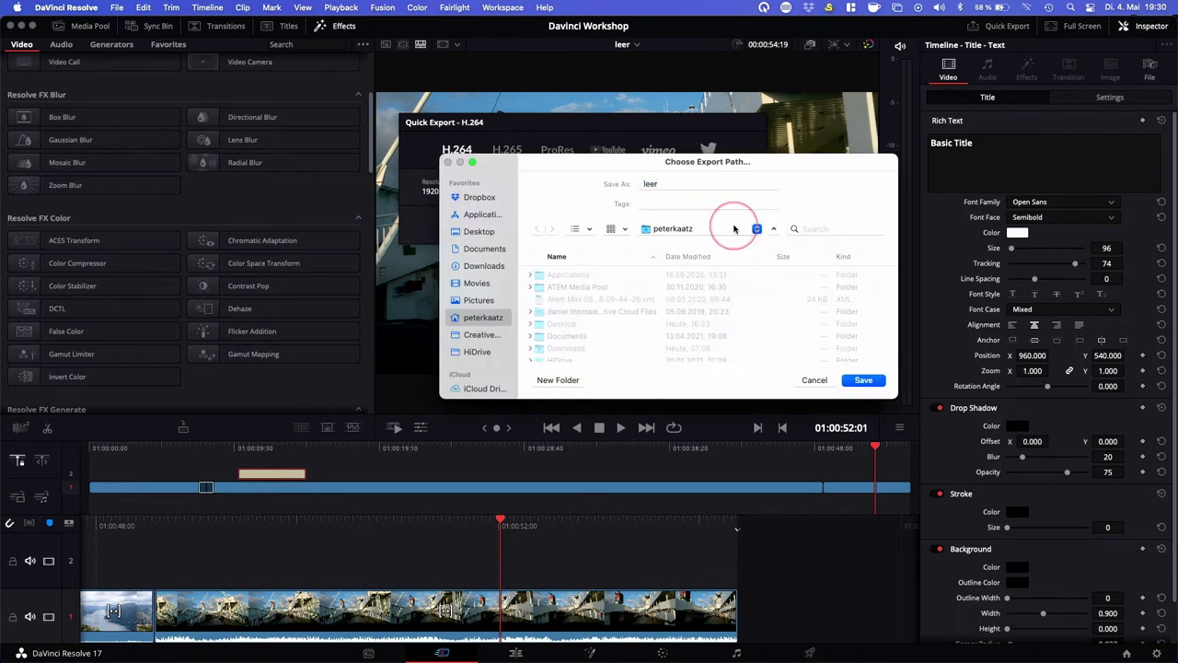
{"action": "left_click", "coordinate": [594, 188]}
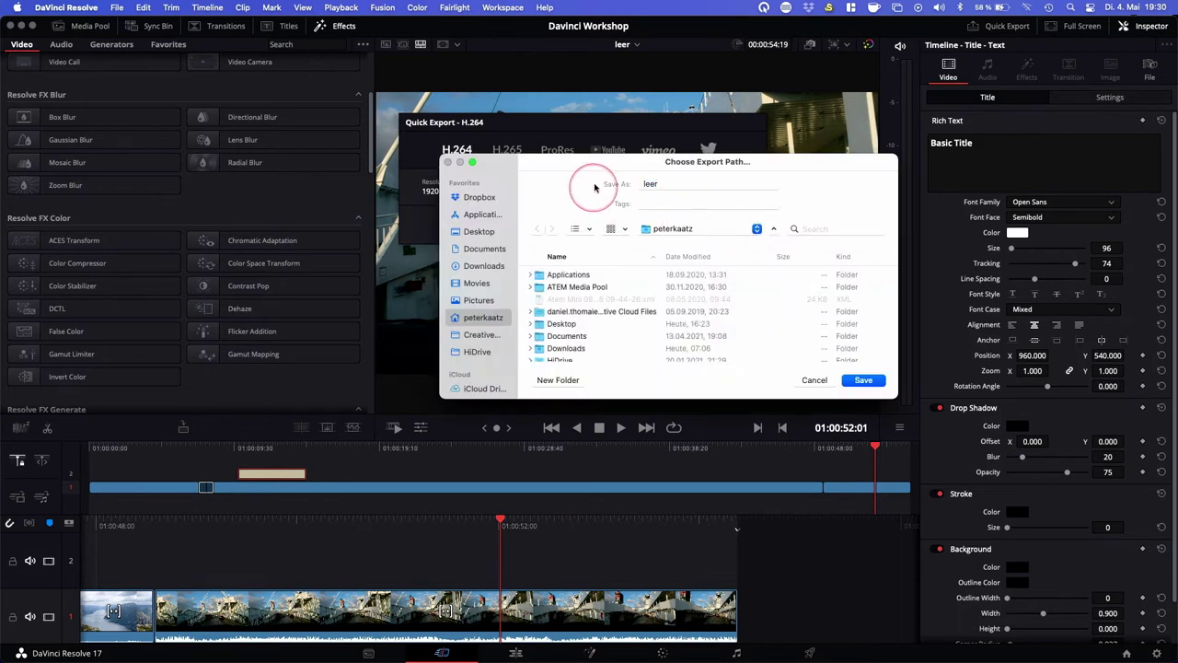
{"action": "left_click", "coordinate": [596, 279]}
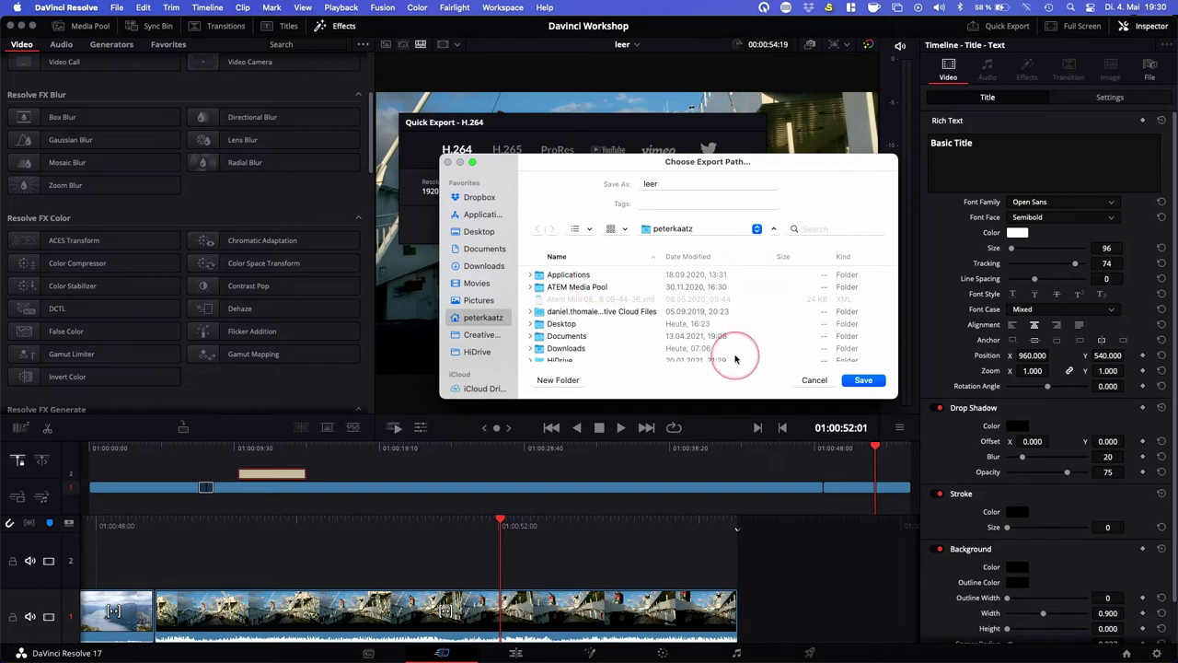
{"action": "left_click", "coordinate": [815, 381]}
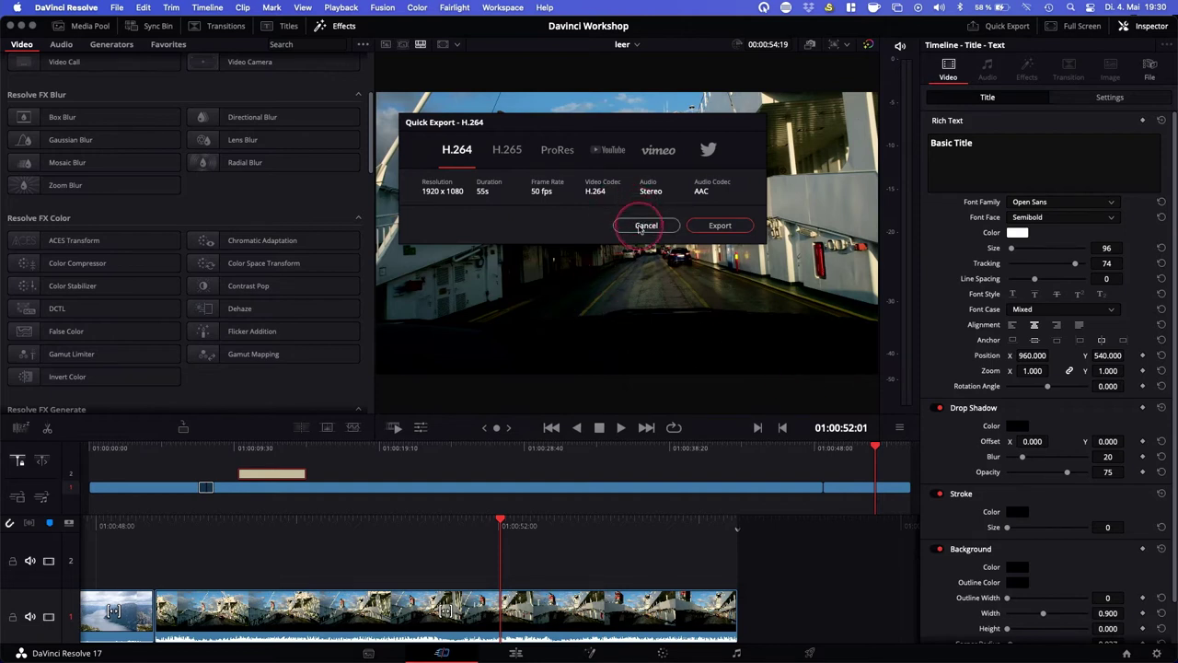
{"action": "left_click", "coordinate": [642, 224]}
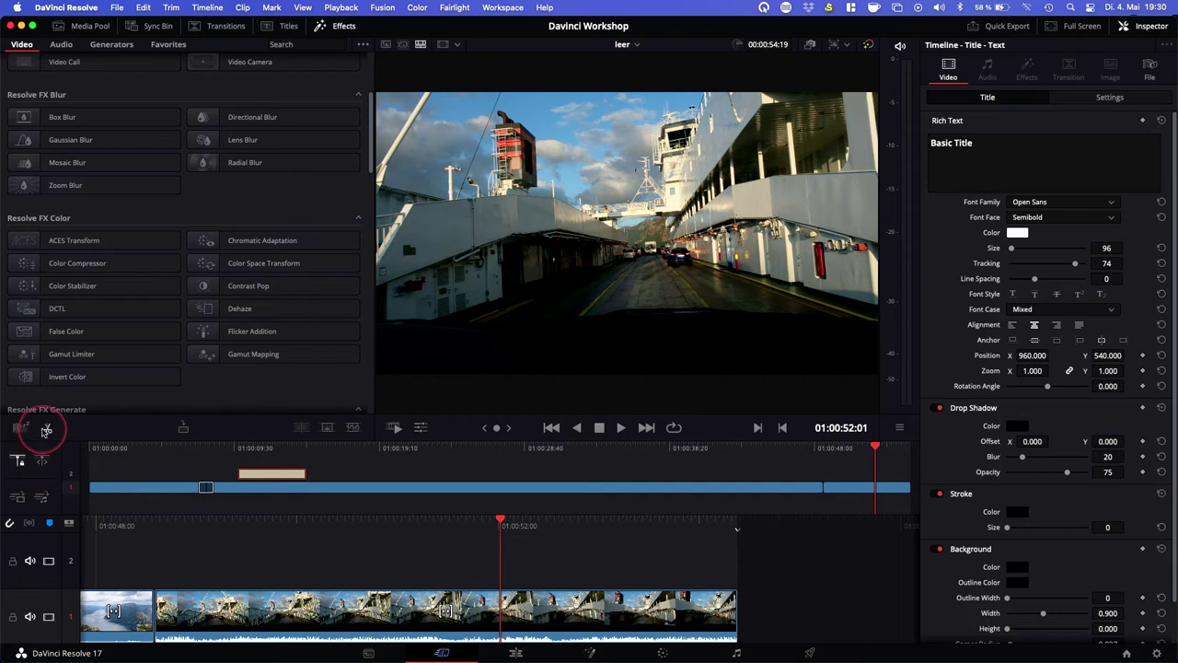
Split the ferry clip at the playhead and at 01:00:51:29, ripple-delete the short piece, and replay.
{"action": "left_click", "coordinate": [35, 455]}
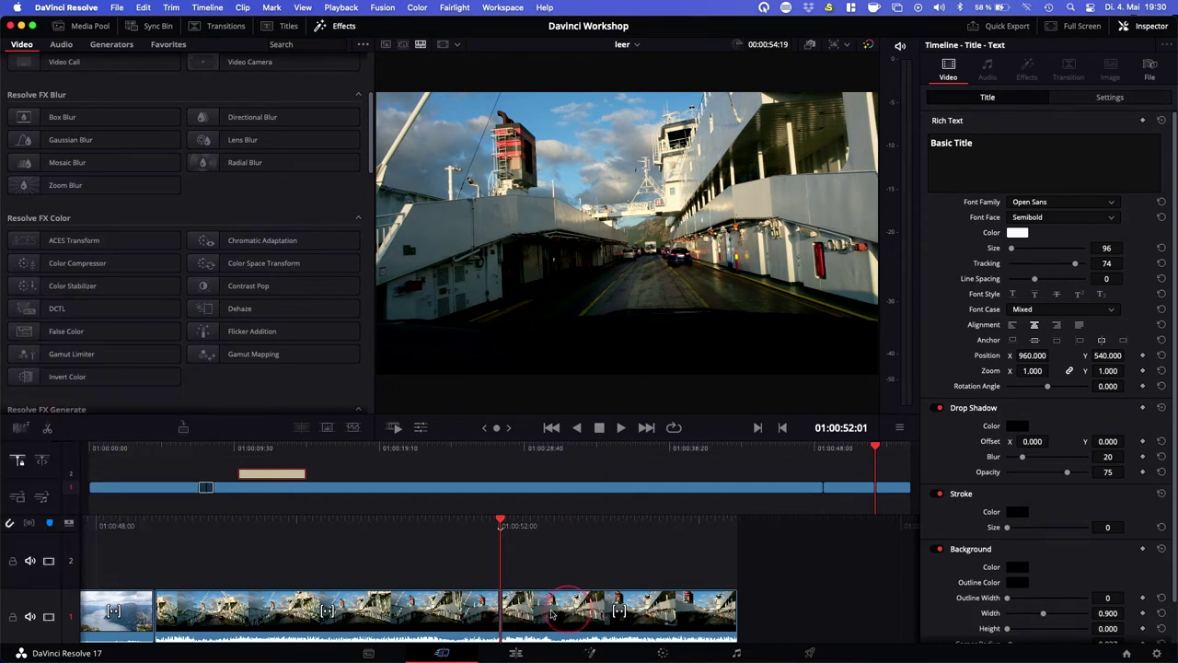
{"action": "left_click", "coordinate": [551, 615]}
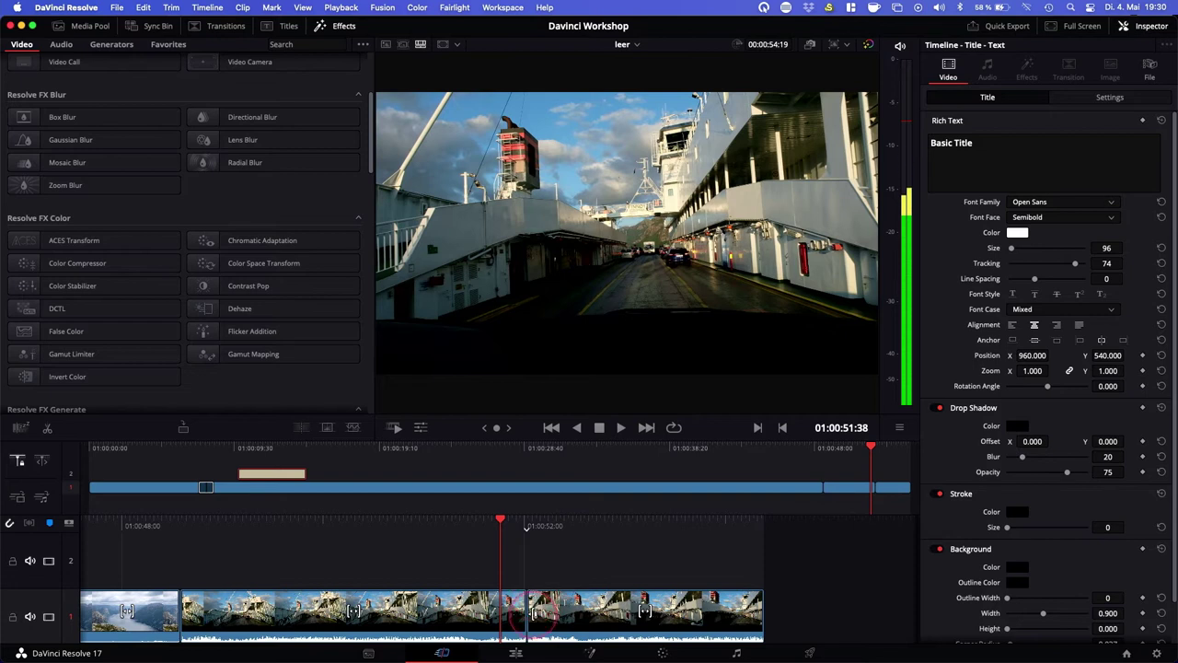
{"action": "left_click", "coordinate": [457, 632]}
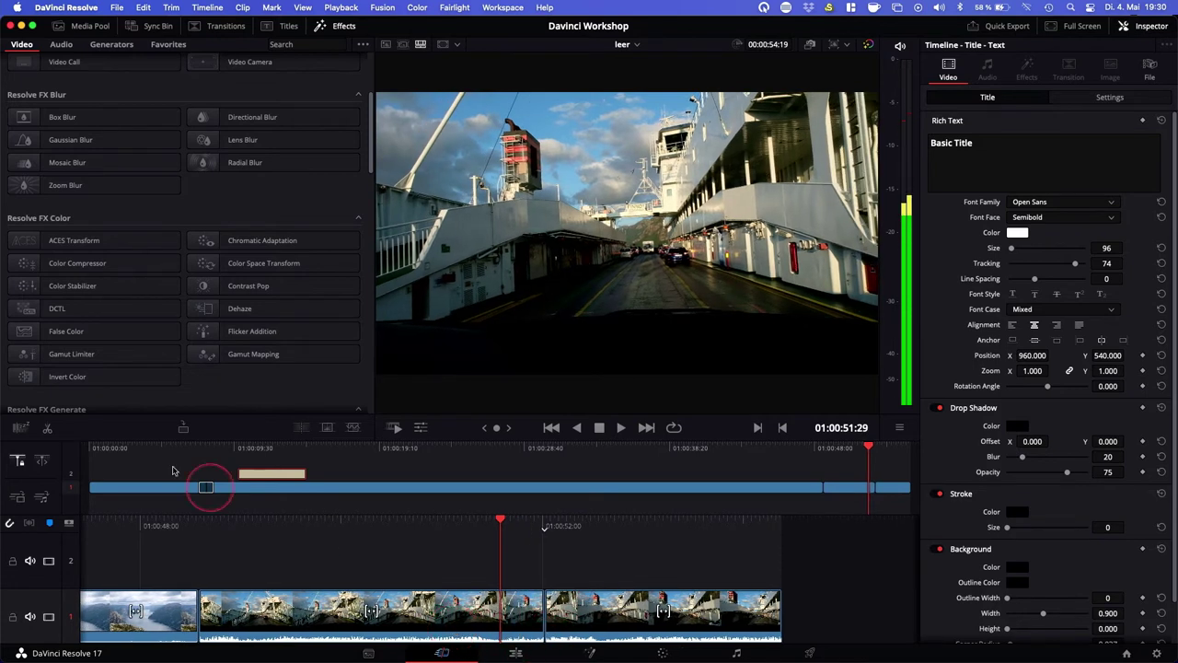
{"action": "left_click", "coordinate": [46, 427]}
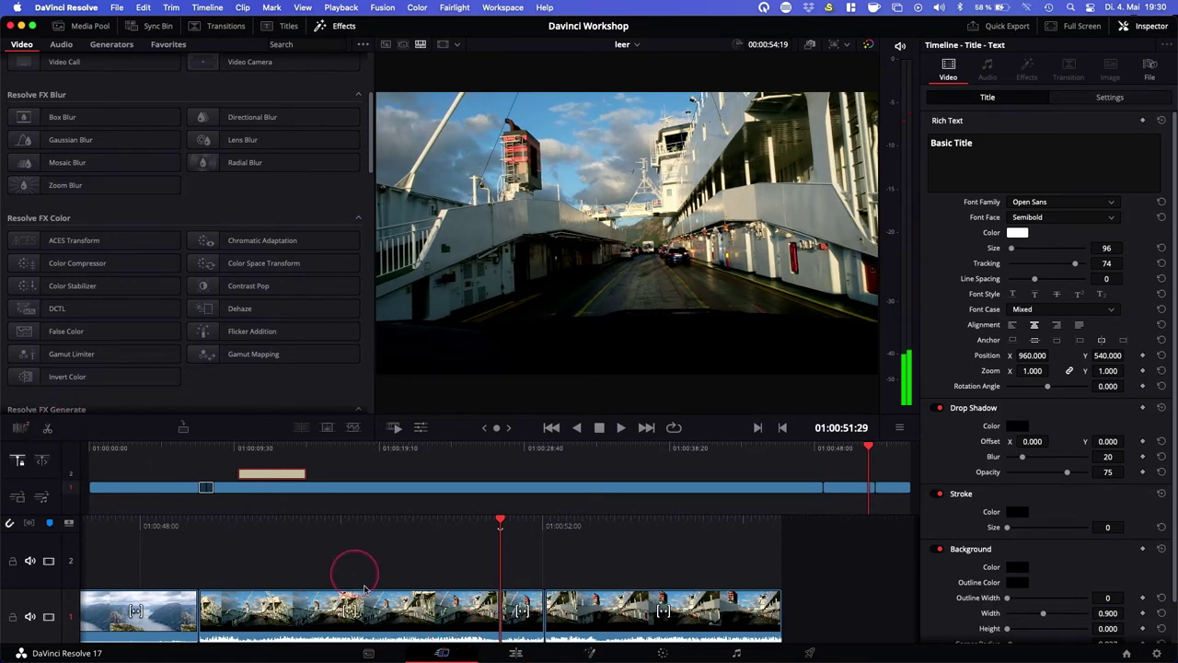
{"action": "left_click", "coordinate": [524, 631]}
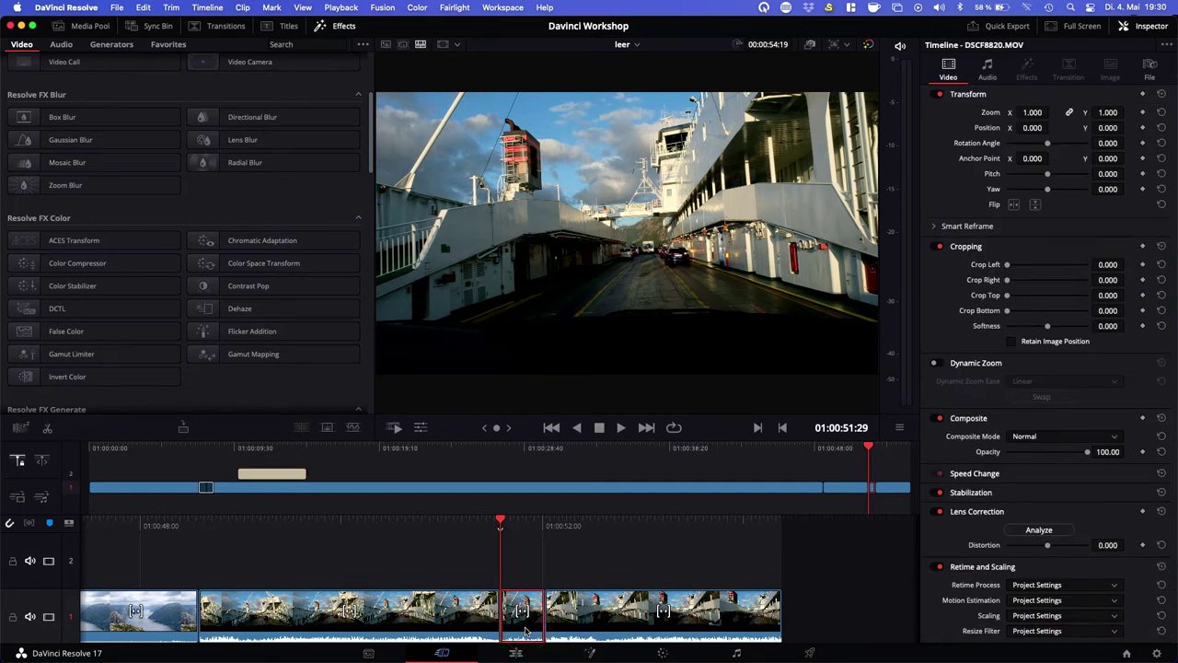
{"action": "key", "text": "Delete"}
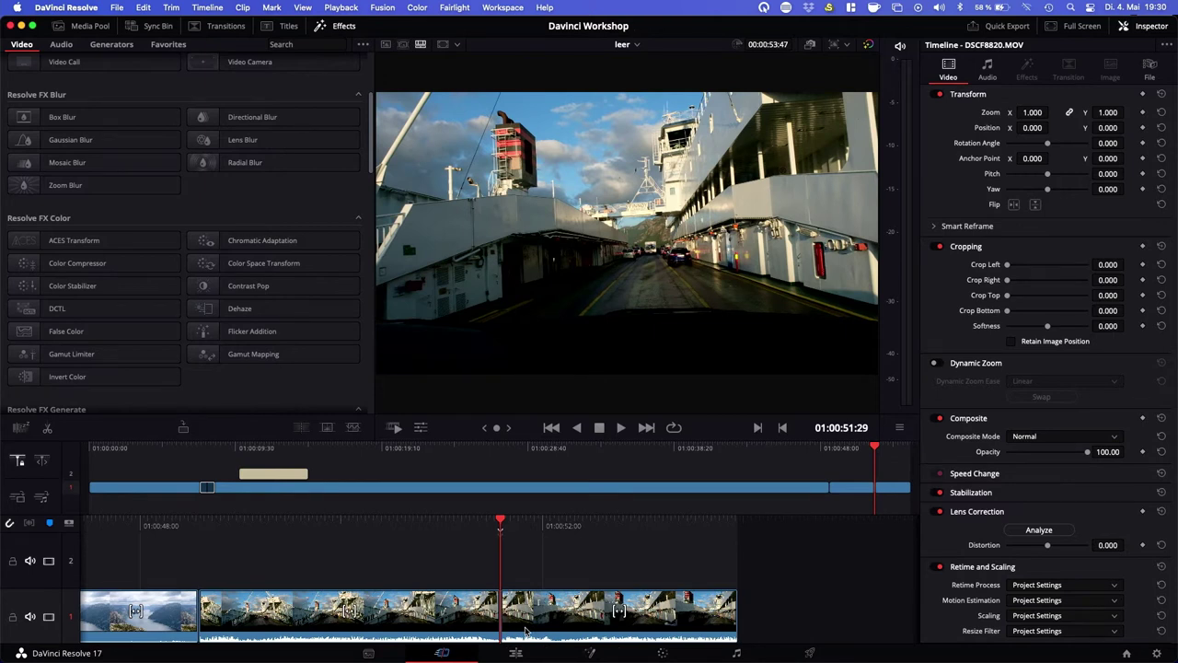
{"action": "key", "text": "space"}
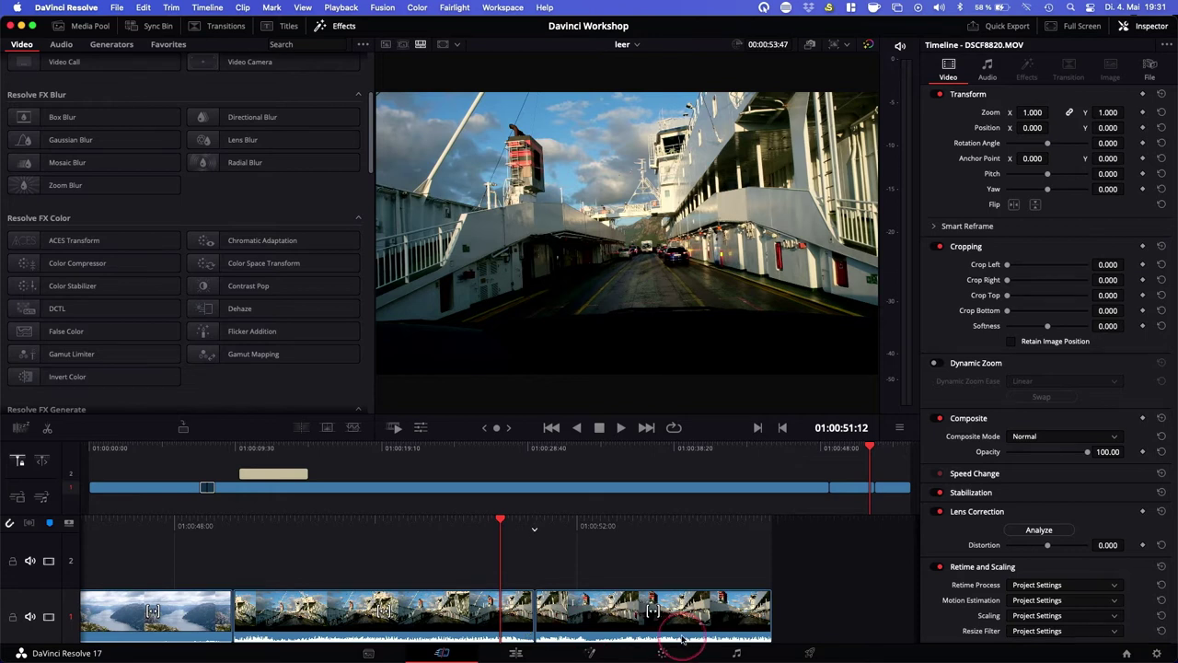
Trim the end of the last ferry clip shorter by dragging its out point left.
{"action": "left_click", "coordinate": [764, 607]}
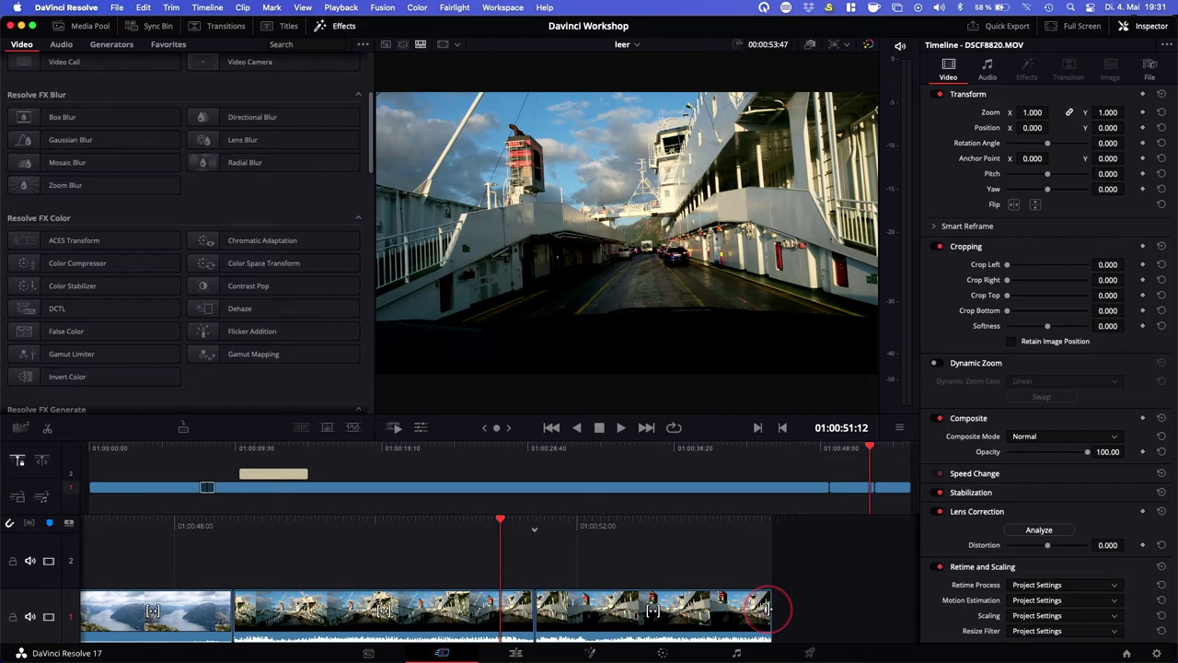
{"action": "left_click", "coordinate": [767, 607]}
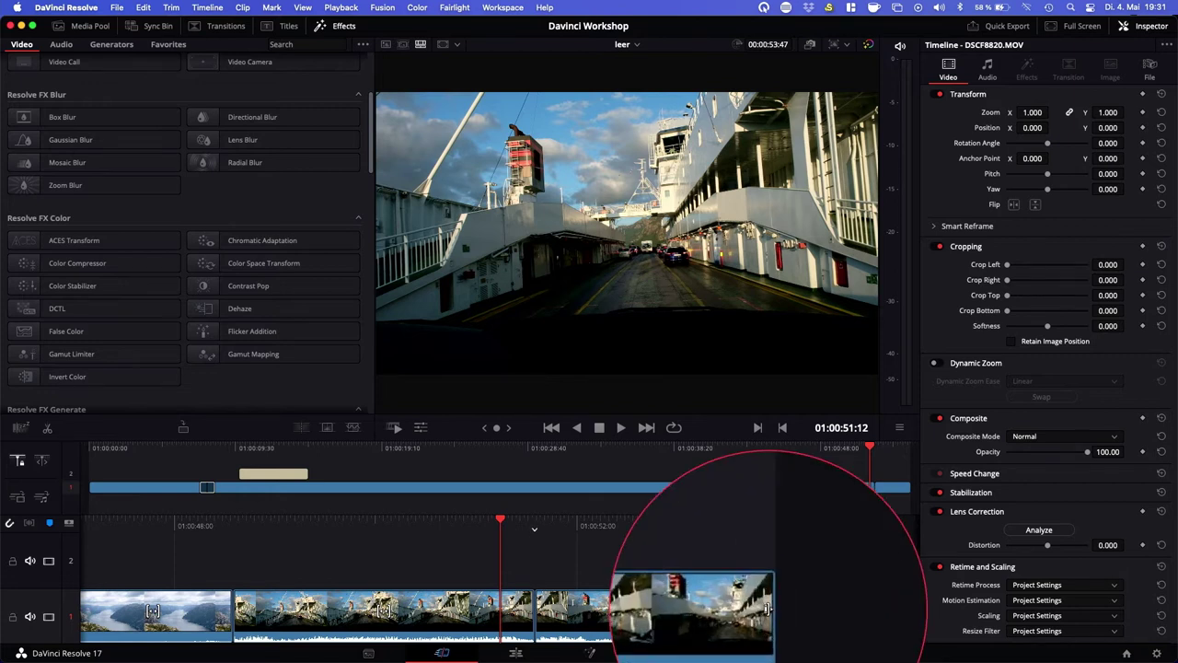
{"action": "left_click_drag", "start_coordinate": [767, 608], "coordinate": [702, 614]}
{"action": "left_click", "coordinate": [768, 607]}
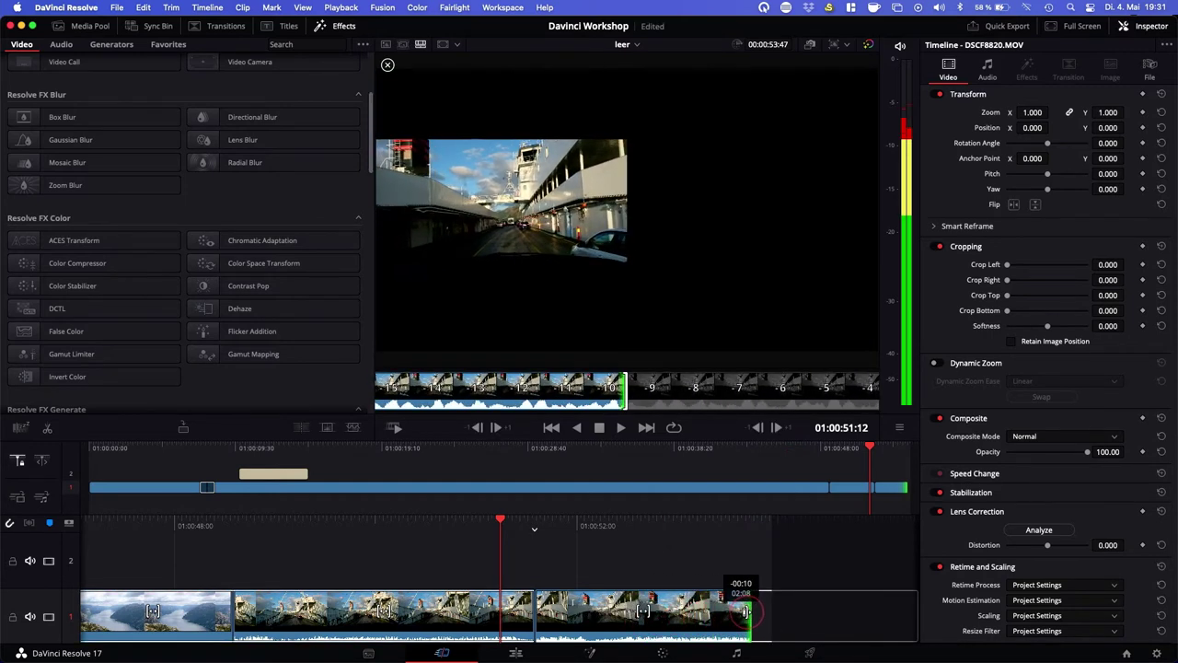
{"action": "mouse_move", "coordinate": [702, 614]}
{"action": "left_mouse_down"}
{"action": "mouse_move", "coordinate": [620, 619]}
{"action": "mouse_move", "coordinate": [653, 613]}
{"action": "left_mouse_up"}
Roll the cliff-to-ferry edit point to the right so the cut happens later.
{"action": "key", "text": "j"}
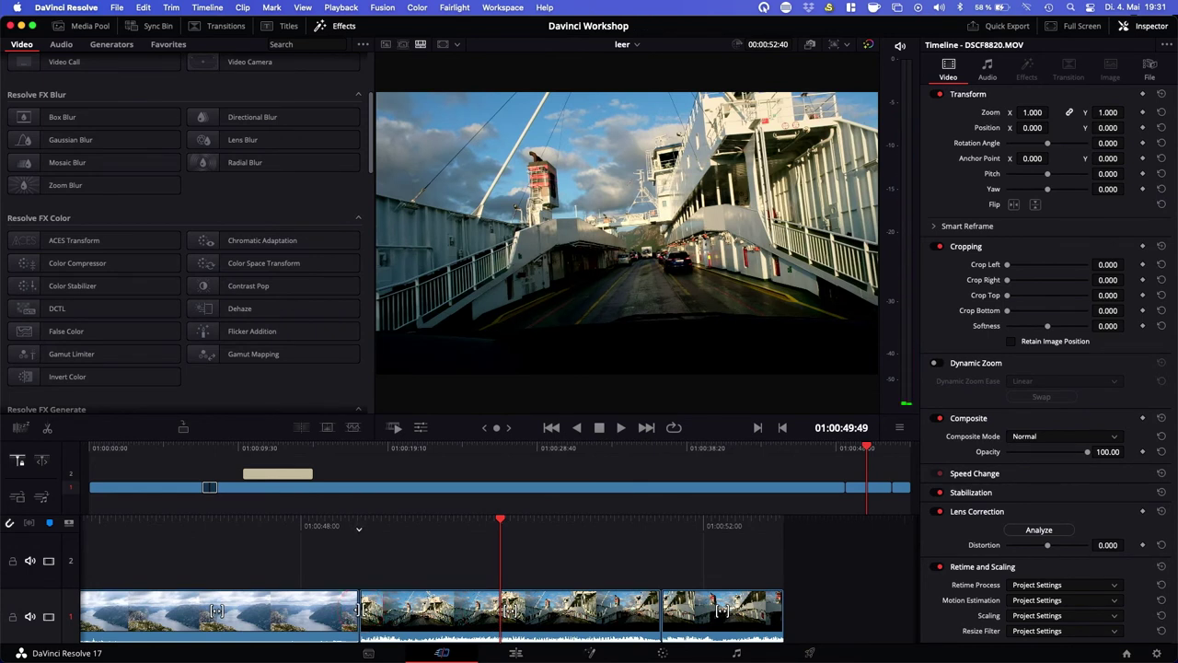
{"action": "left_click", "coordinate": [361, 609]}
{"action": "mouse_move", "coordinate": [361, 610]}
{"action": "left_mouse_down"}
{"action": "mouse_move", "coordinate": [524, 607]}
{"action": "mouse_move", "coordinate": [382, 608]}
{"action": "mouse_move", "coordinate": [465, 607]}
{"action": "mouse_move", "coordinate": [414, 608]}
{"action": "left_mouse_up"}
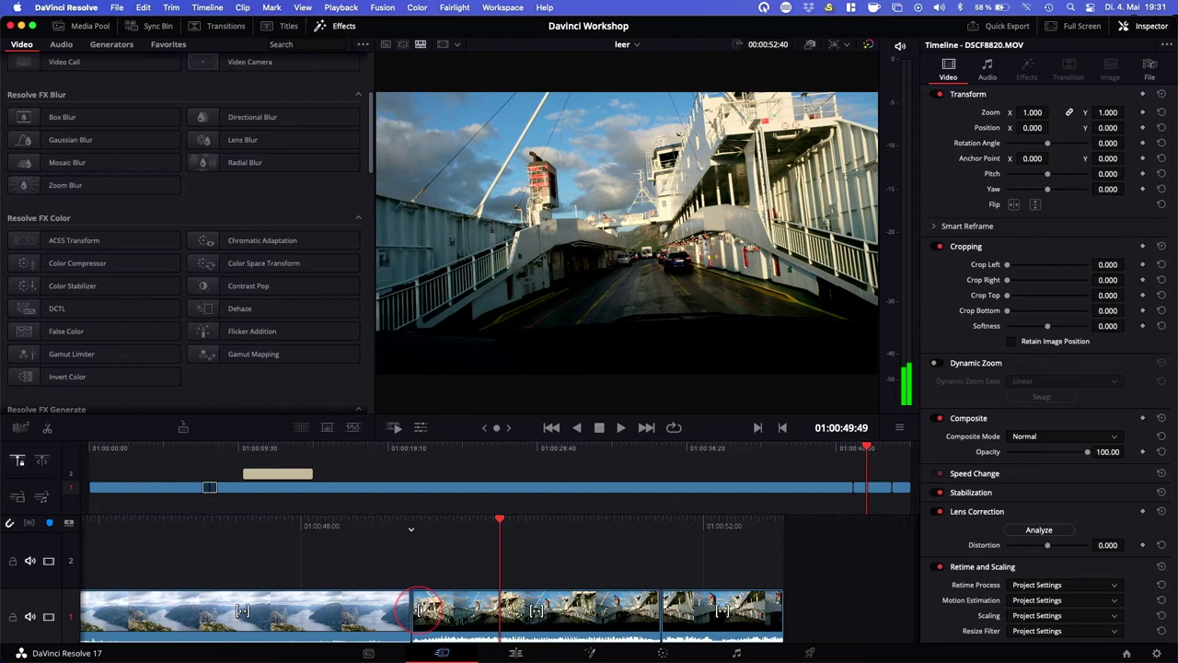
{"action": "mouse_move", "coordinate": [418, 608]}
{"action": "left_mouse_down"}
{"action": "mouse_move", "coordinate": [537, 607]}
{"action": "mouse_move", "coordinate": [526, 608]}
{"action": "left_mouse_up"}
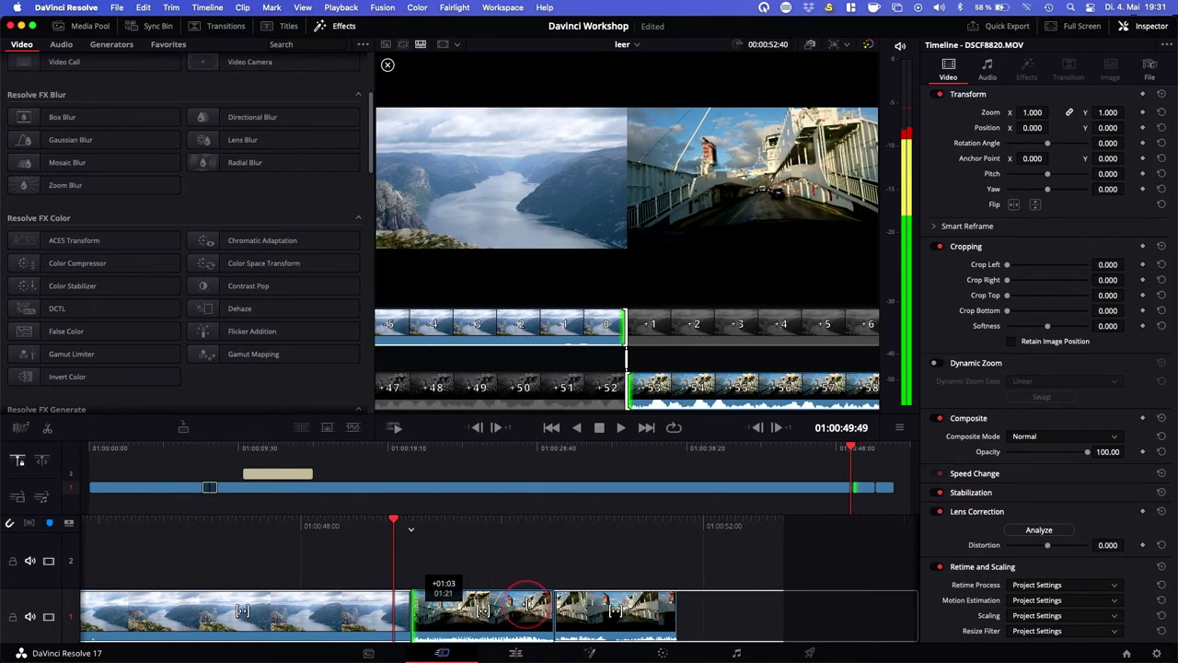
{"action": "left_click_drag", "start_coordinate": [527, 607], "coordinate": [422, 607]}
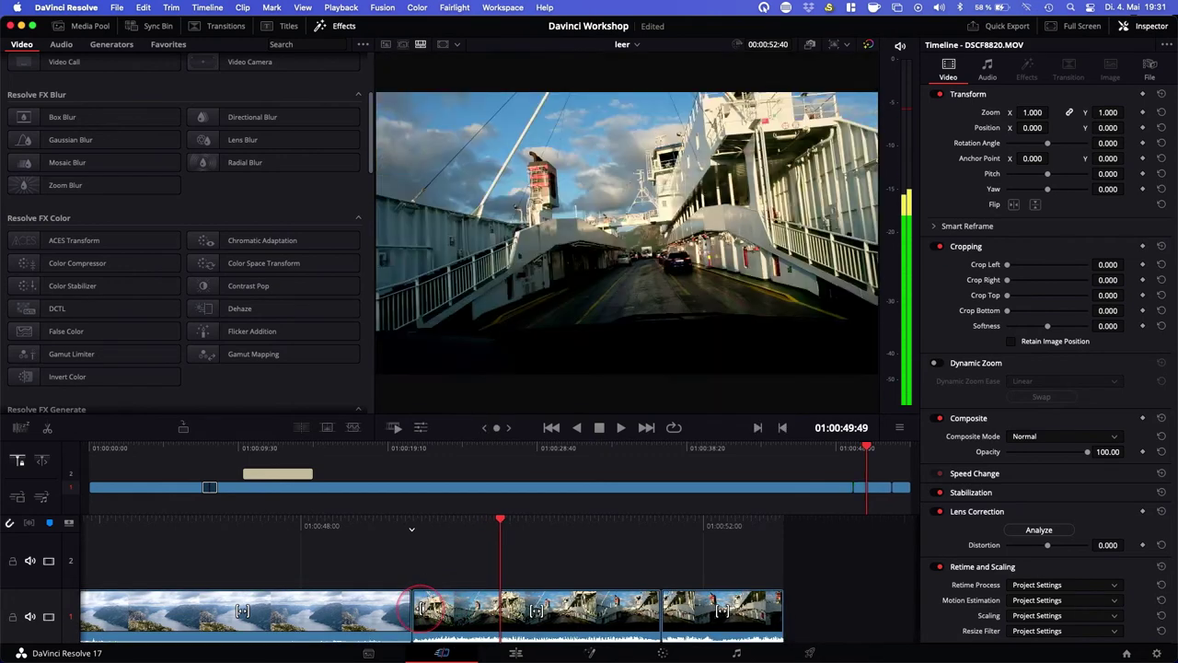
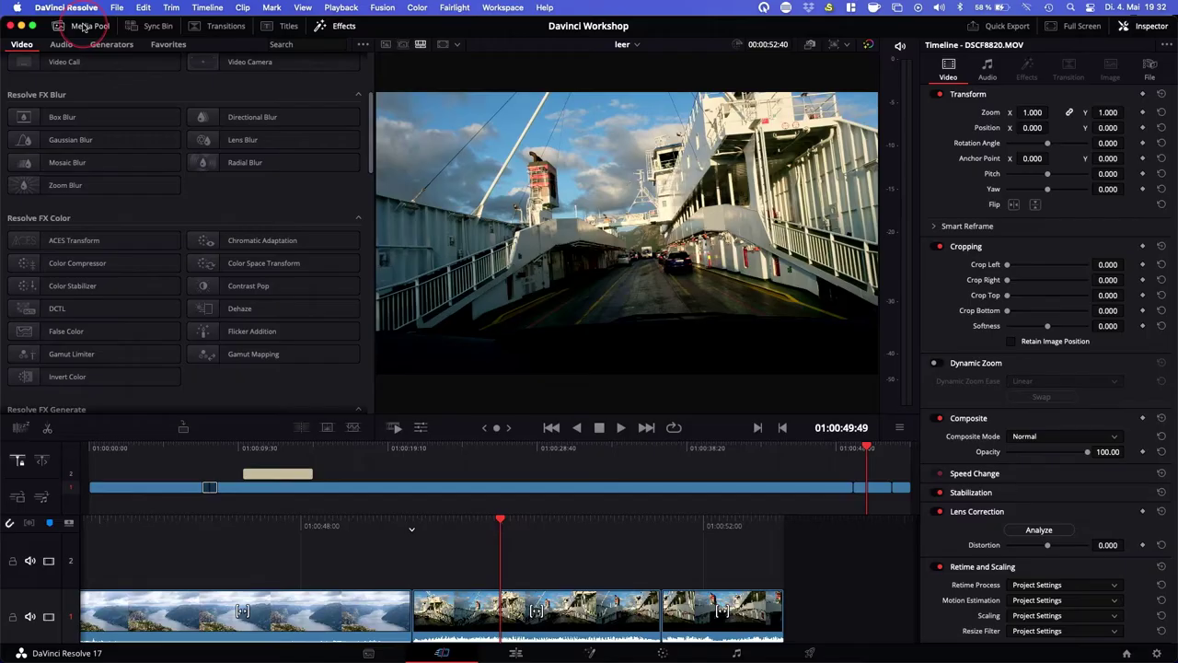
Show the project's clips in the Media Pool next to the viewer.
{"action": "left_click", "coordinate": [81, 26]}
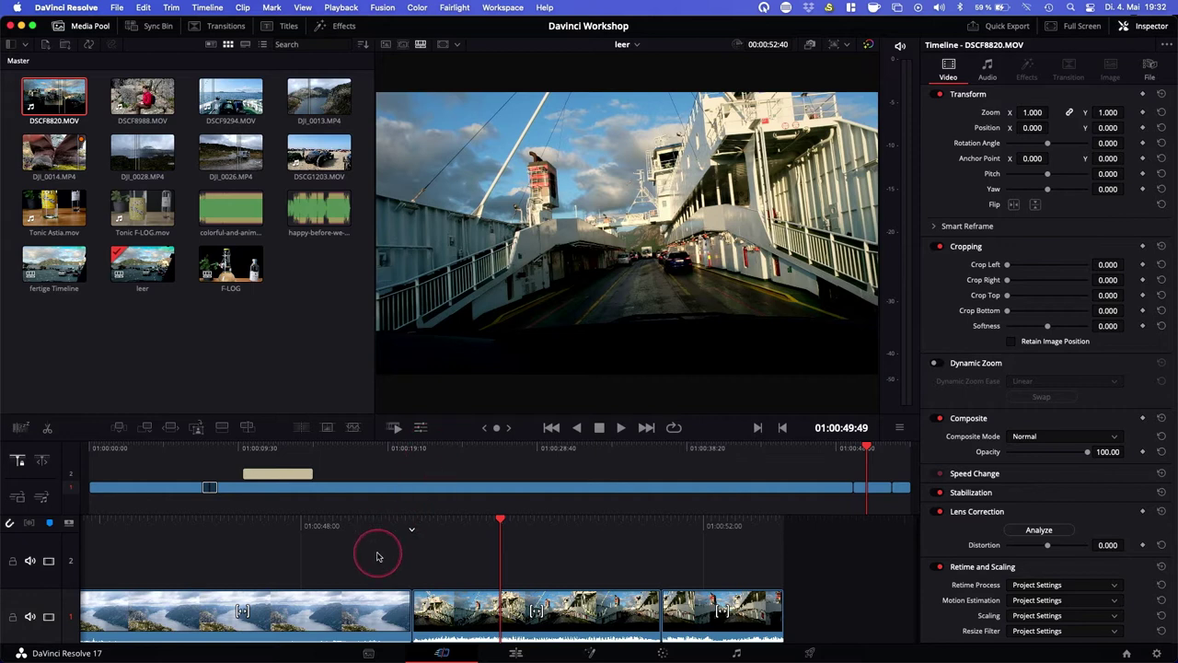
{"action": "scroll", "coordinate": [377, 547], "scroll_direction": "up", "scroll_amount": 3}
{"action": "scroll", "coordinate": [595, 584], "scroll_direction": "up", "scroll_amount": 2}
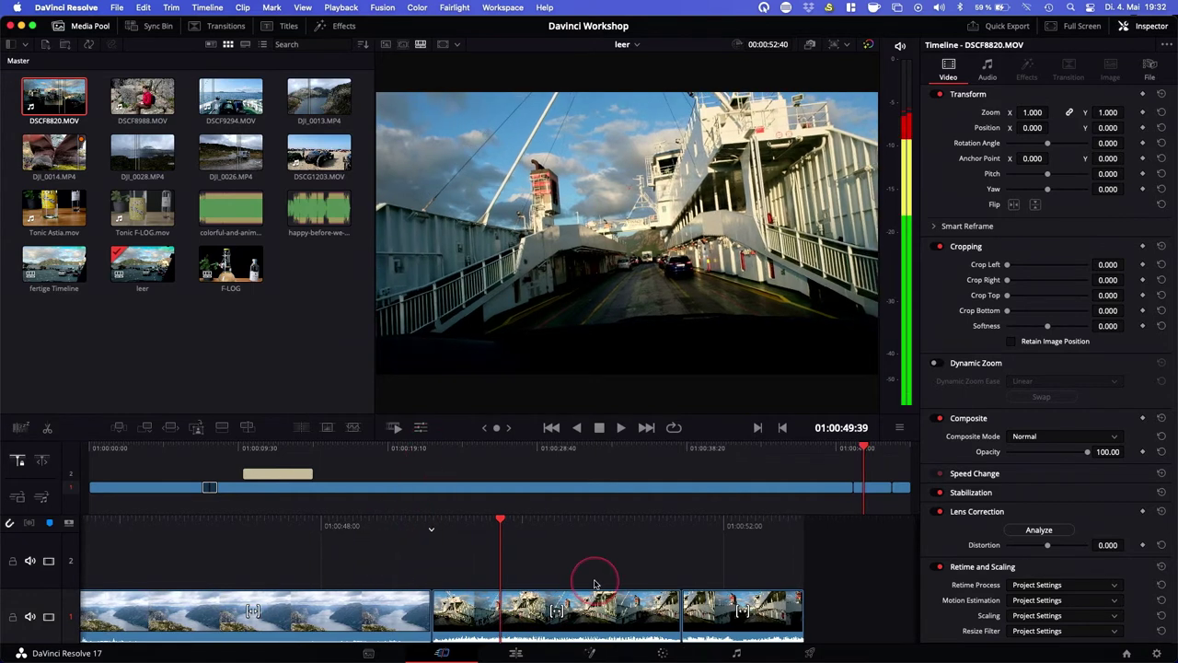
{"action": "scroll", "coordinate": [594, 584], "scroll_direction": "up", "scroll_amount": 2}
{"action": "scroll", "coordinate": [278, 559], "scroll_direction": "up", "scroll_amount": 3}
{"action": "scroll", "coordinate": [278, 558], "scroll_direction": "up", "scroll_amount": 2}
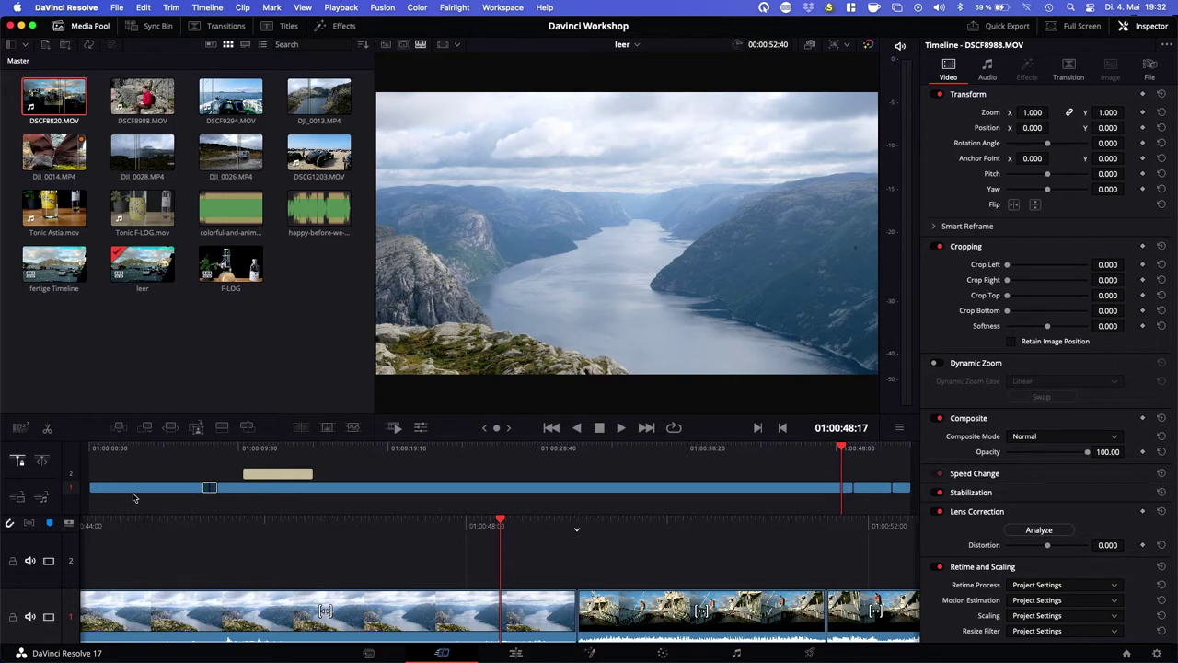
{"action": "key", "text": "space"}
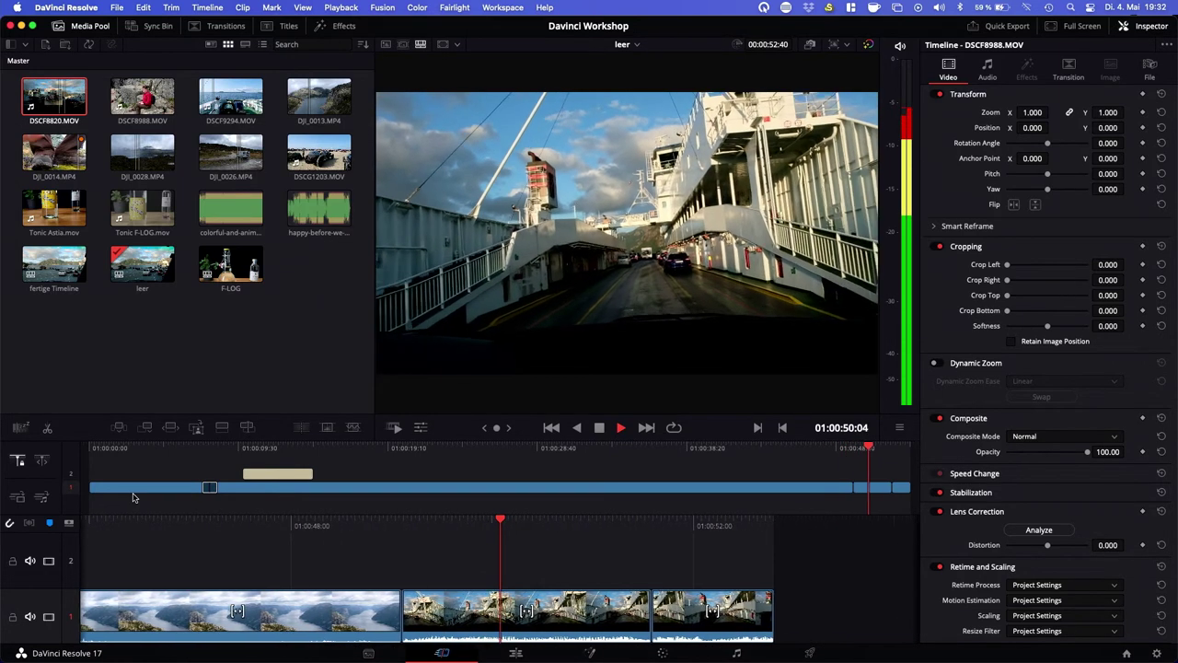
{"action": "key", "text": "space"}
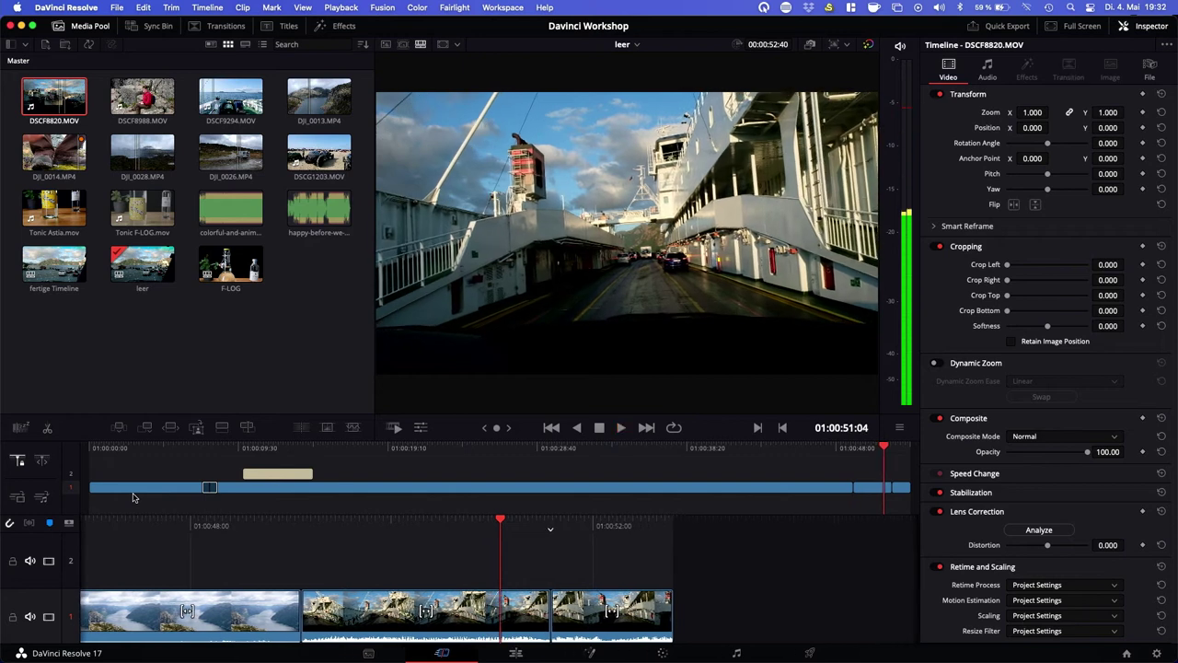
{"action": "left_click", "coordinate": [426, 563]}
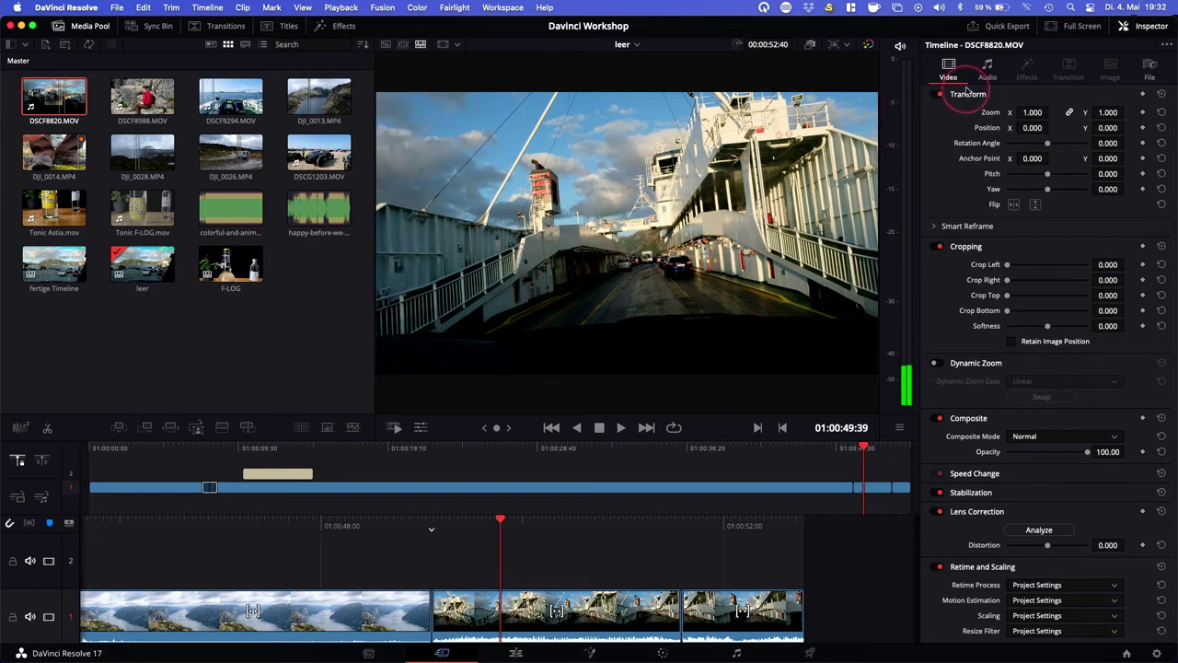
Select the ferry clip and lower its volume to about -26 dB, playing it back to listen.
{"action": "left_click", "coordinate": [989, 71]}
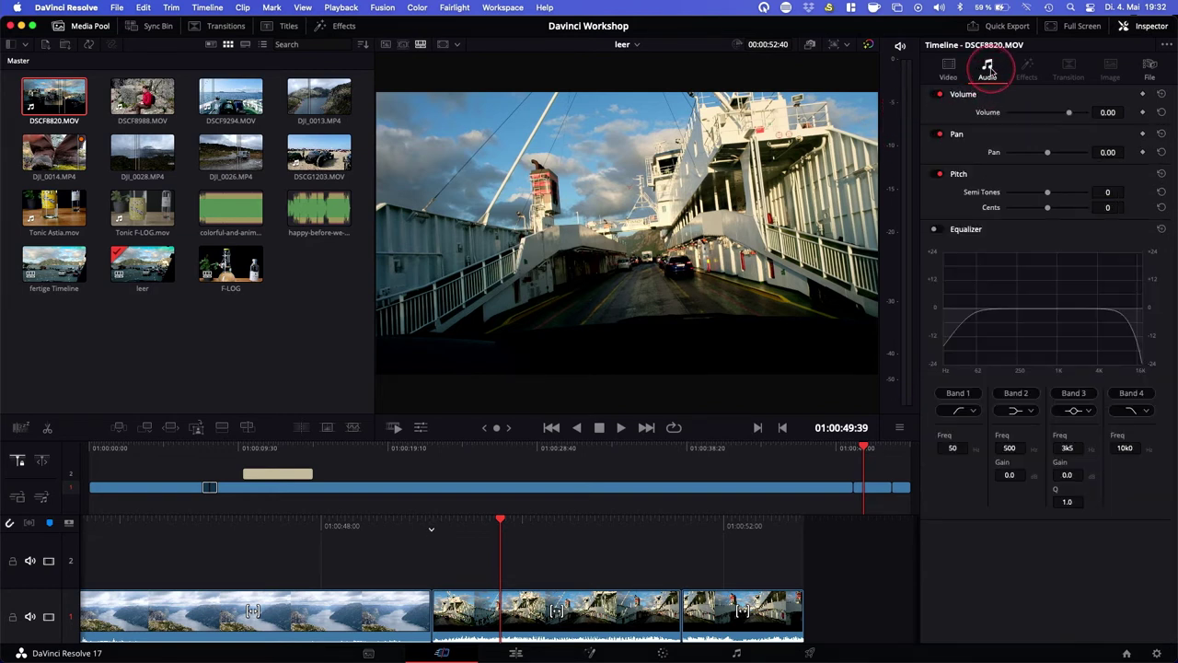
{"action": "left_click", "coordinate": [629, 622]}
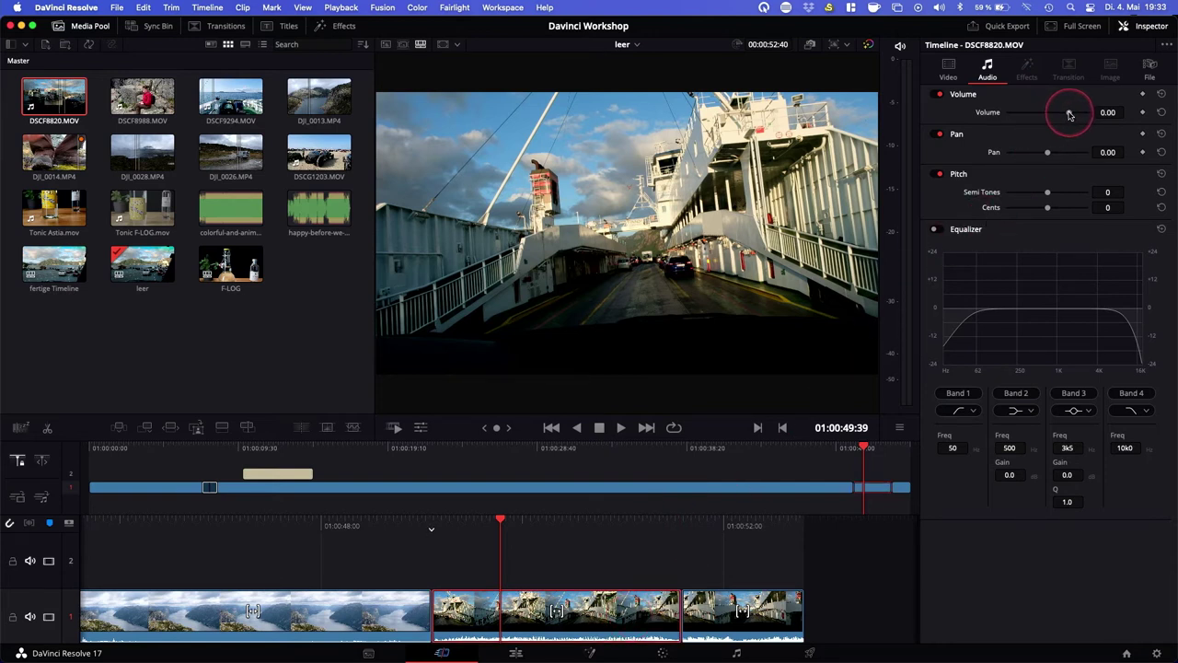
{"action": "left_click_drag", "start_coordinate": [1068, 114], "coordinate": [1053, 117]}
{"action": "key", "text": "space"}
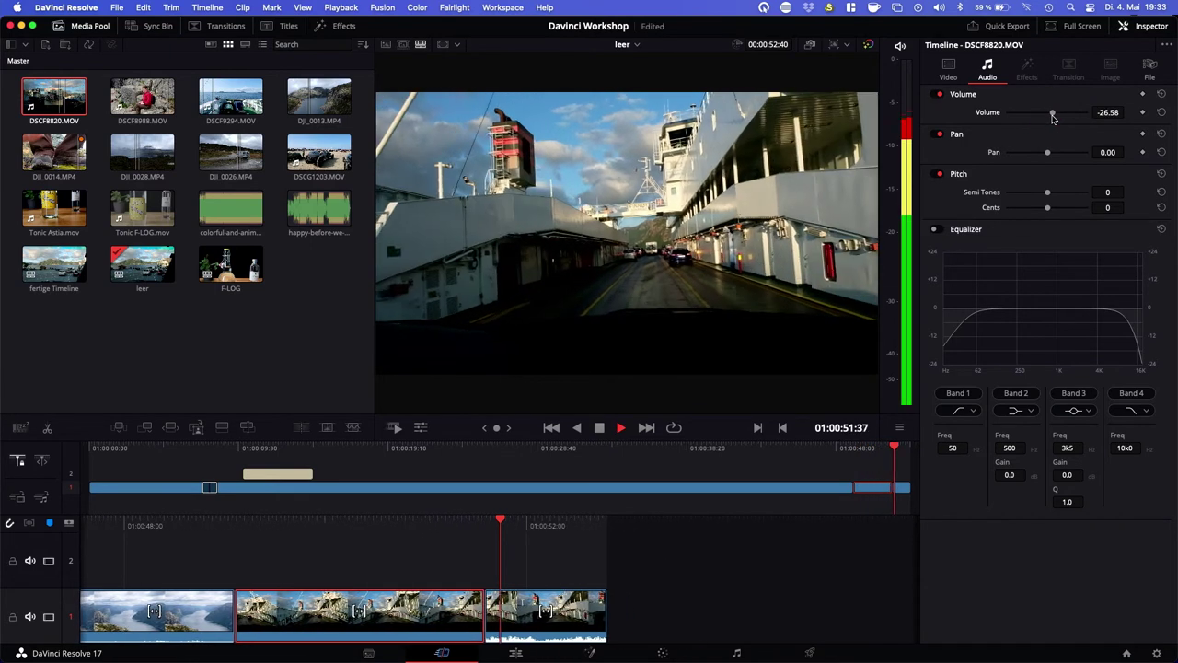
{"action": "key", "text": "space"}
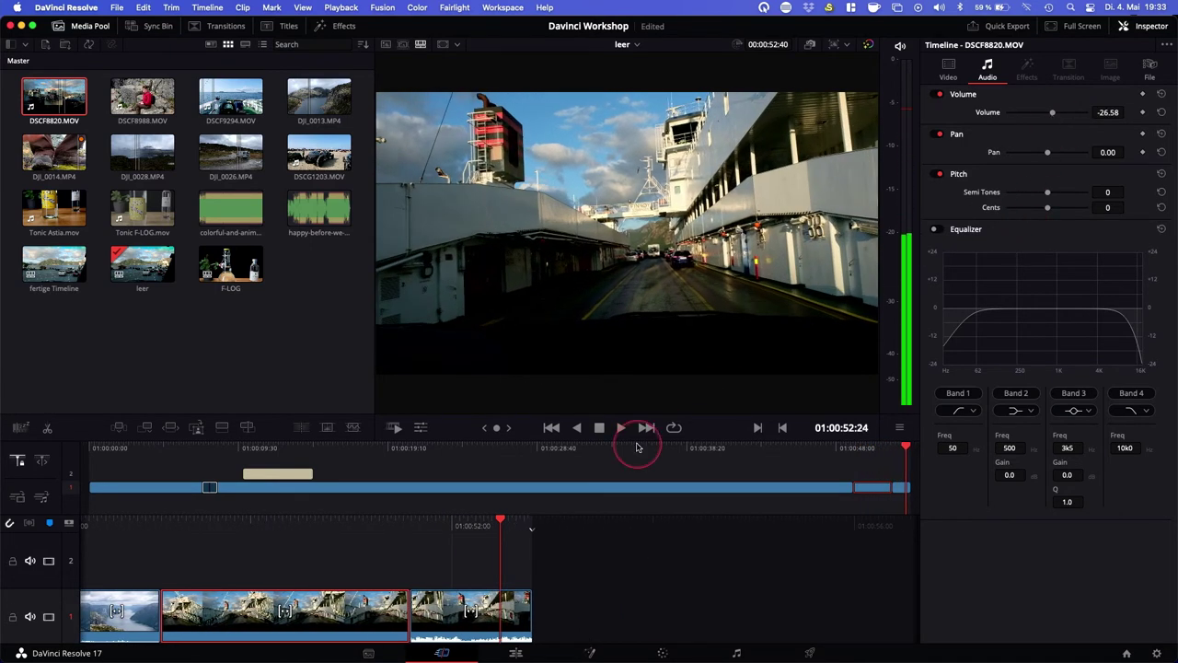
{"action": "key", "text": "shift+Left"}
{"action": "key", "text": "shift+Left"}
Raise the ferry clip's volume back up to about -6.72 dB.
{"action": "left_click", "coordinate": [510, 537]}
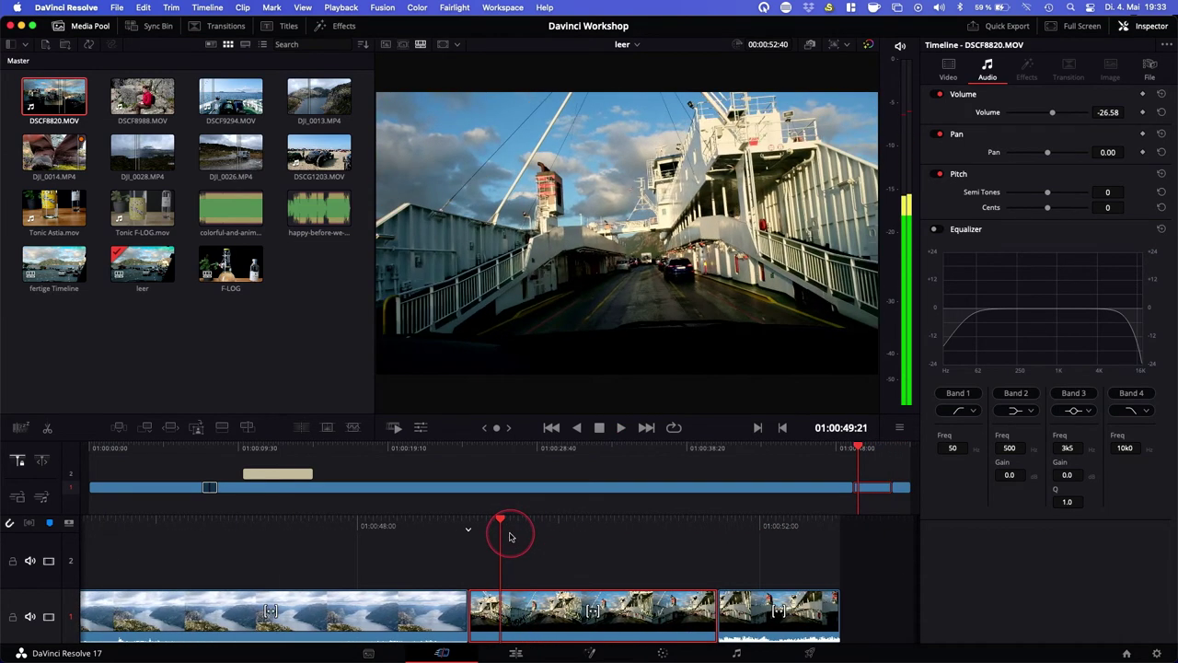
{"action": "left_click", "coordinate": [1052, 114]}
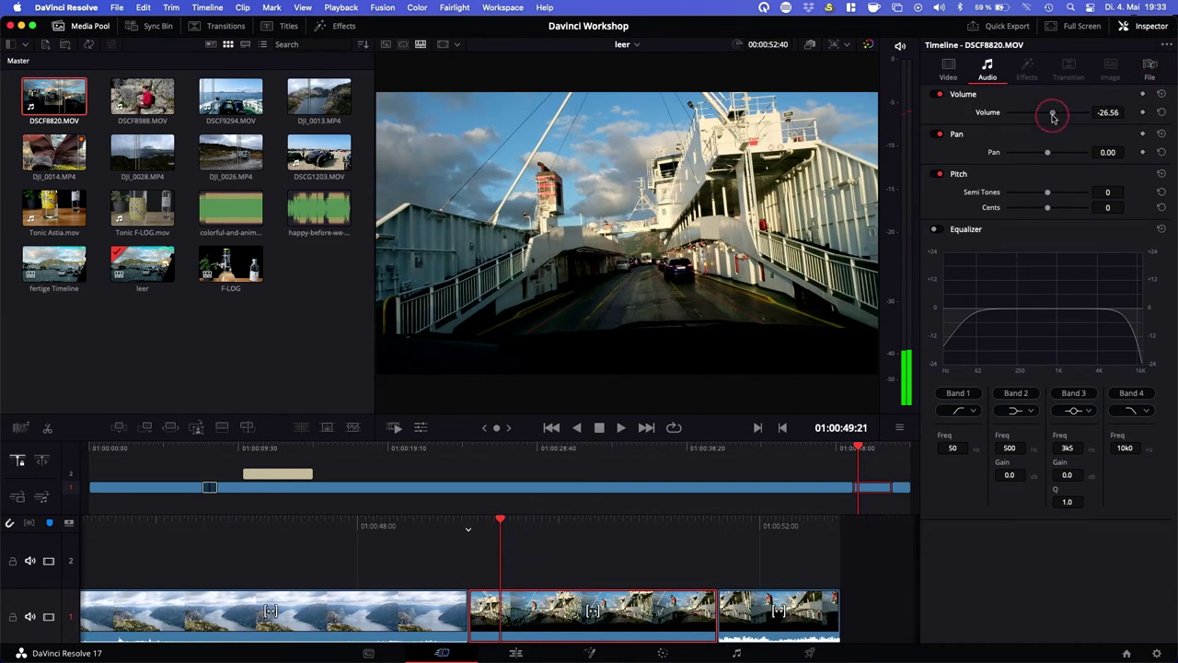
{"action": "left_click_drag", "start_coordinate": [1052, 114], "coordinate": [1066, 116]}
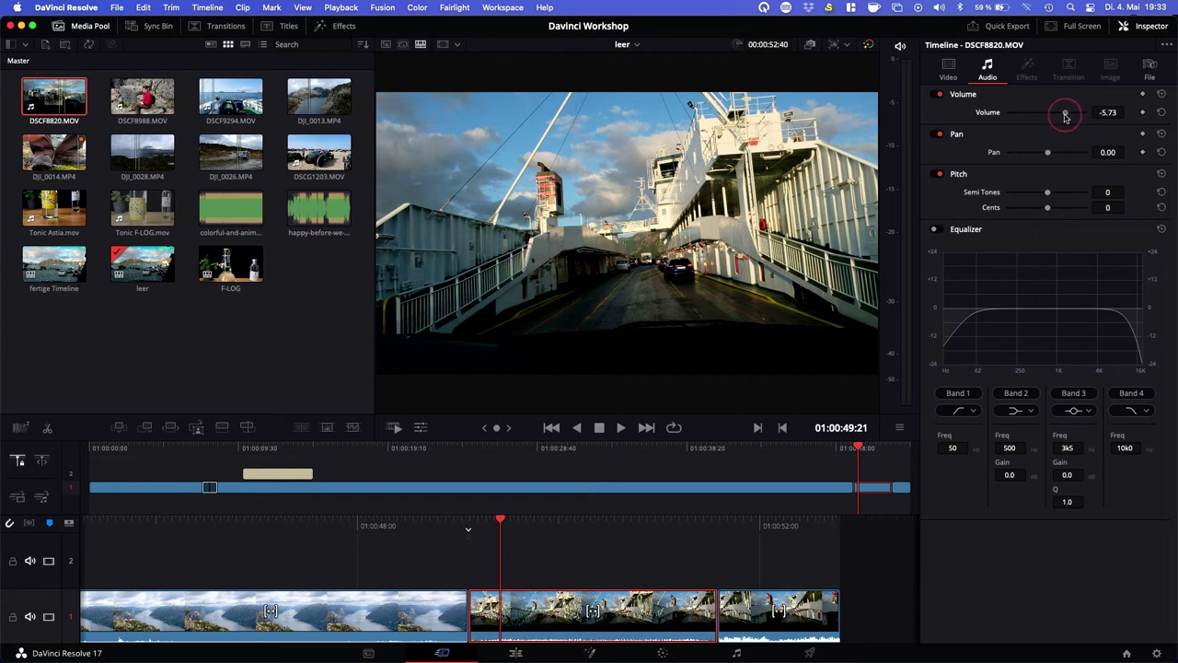
{"action": "left_click", "coordinate": [558, 465]}
{"action": "left_click", "coordinate": [542, 559]}
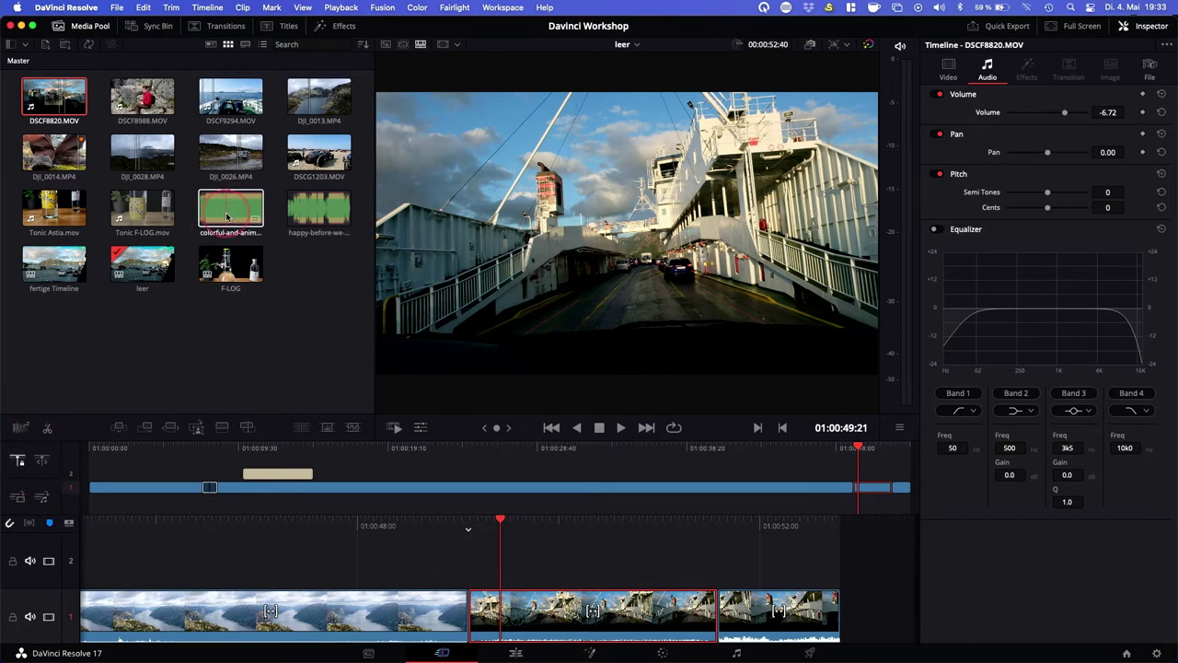
Preview the happy-before-we-get-old mp3 and lay it on audio track A1 under the video.
{"action": "left_click", "coordinate": [299, 210]}
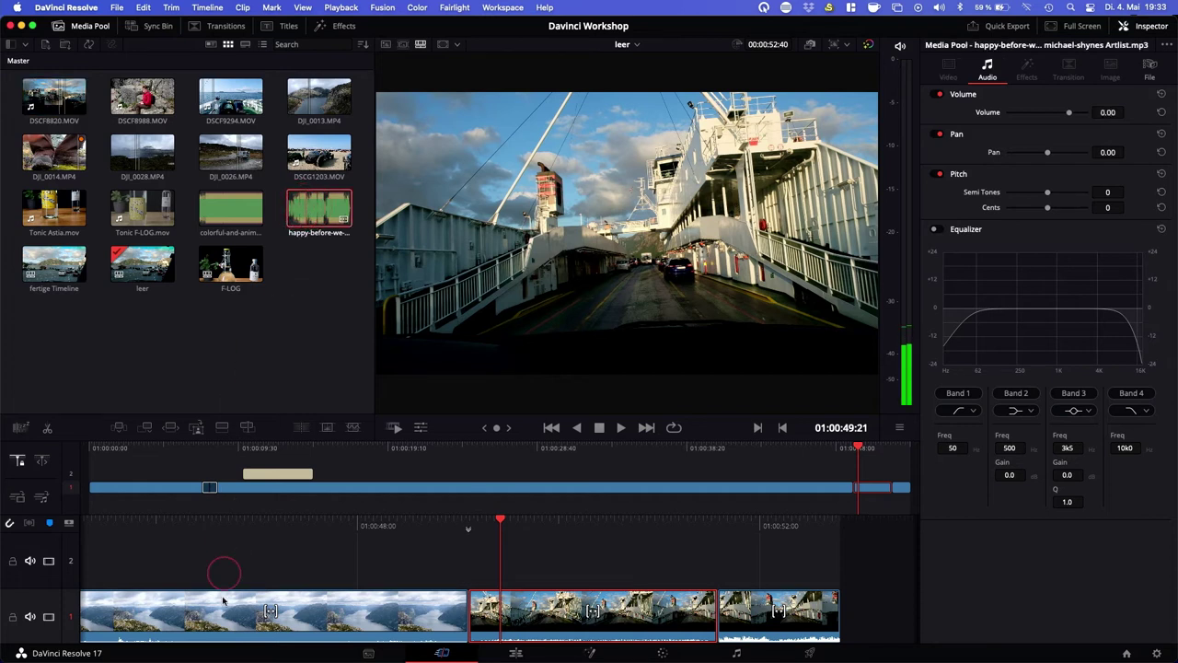
{"action": "double_click", "coordinate": [313, 208]}
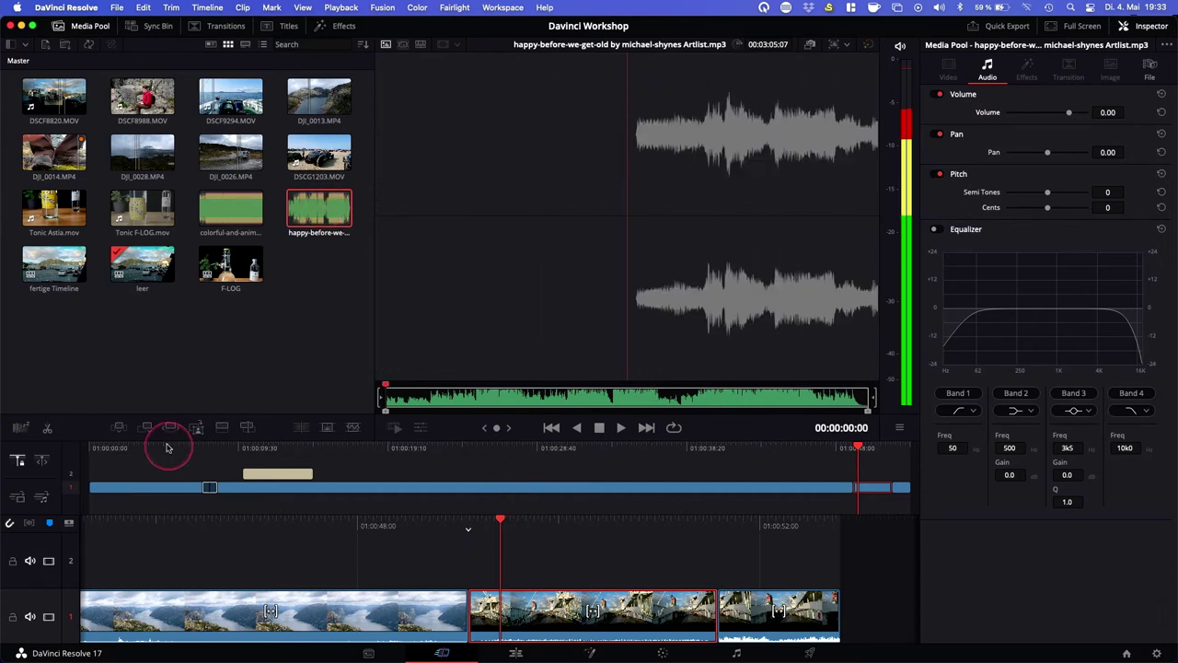
{"action": "left_click_drag", "start_coordinate": [317, 242], "coordinate": [87, 491]}
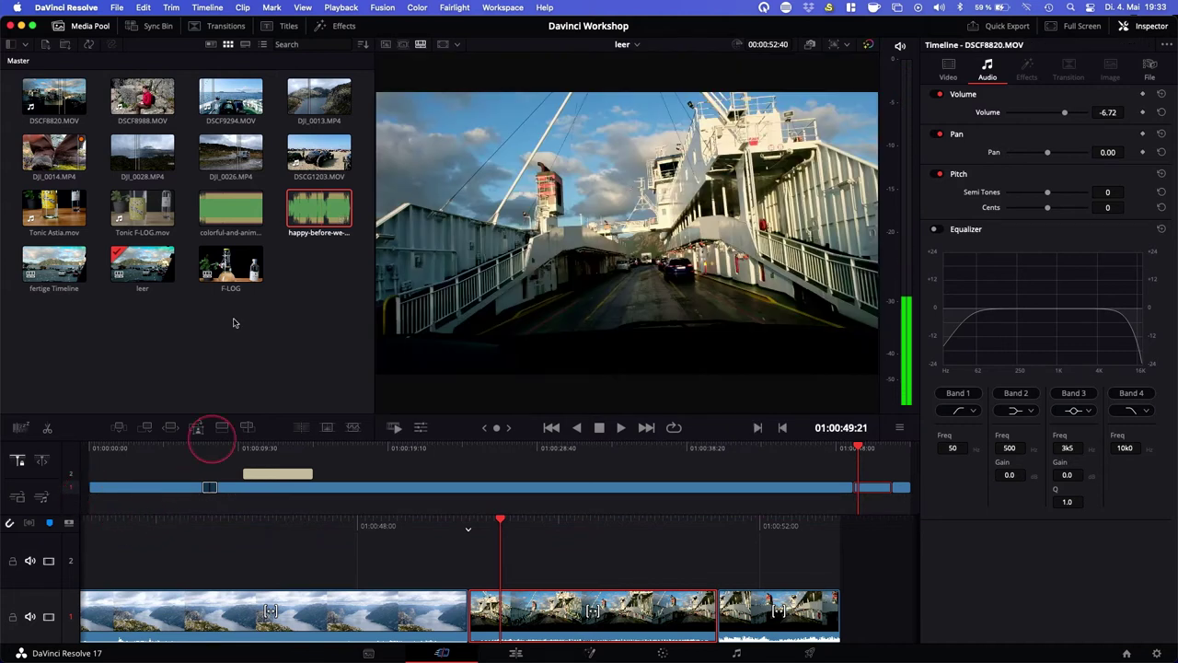
{"action": "left_click_drag", "start_coordinate": [322, 209], "coordinate": [102, 501]}
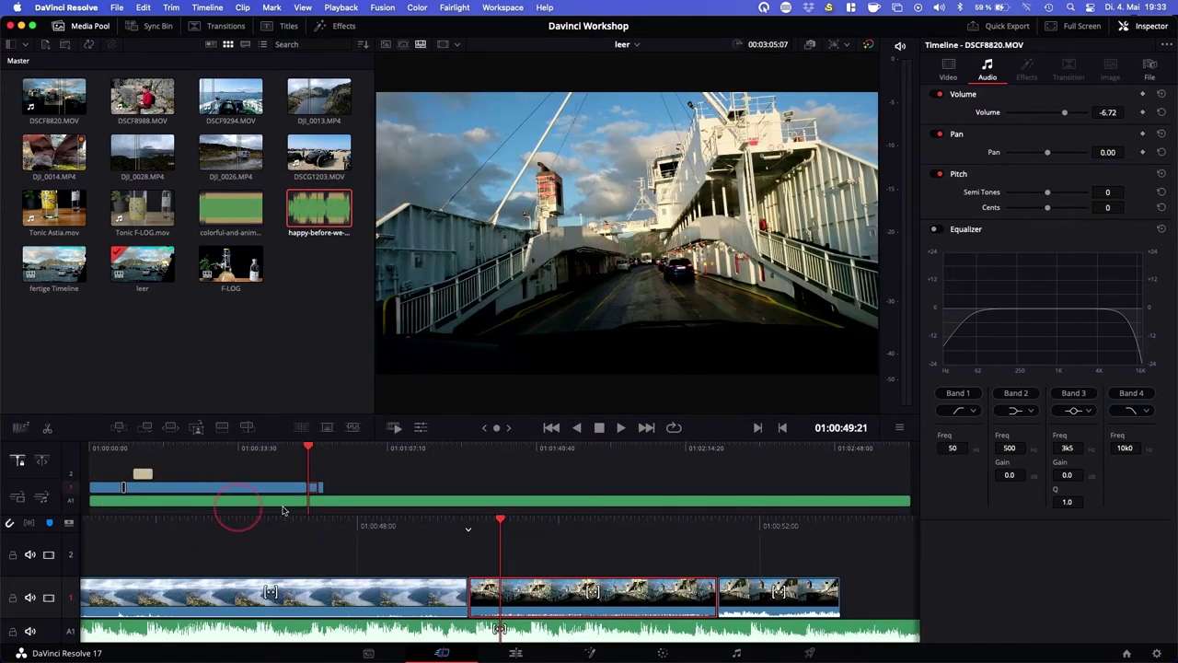
{"action": "key", "text": "j"}
{"action": "key", "text": "j"}
{"action": "key", "text": "j"}
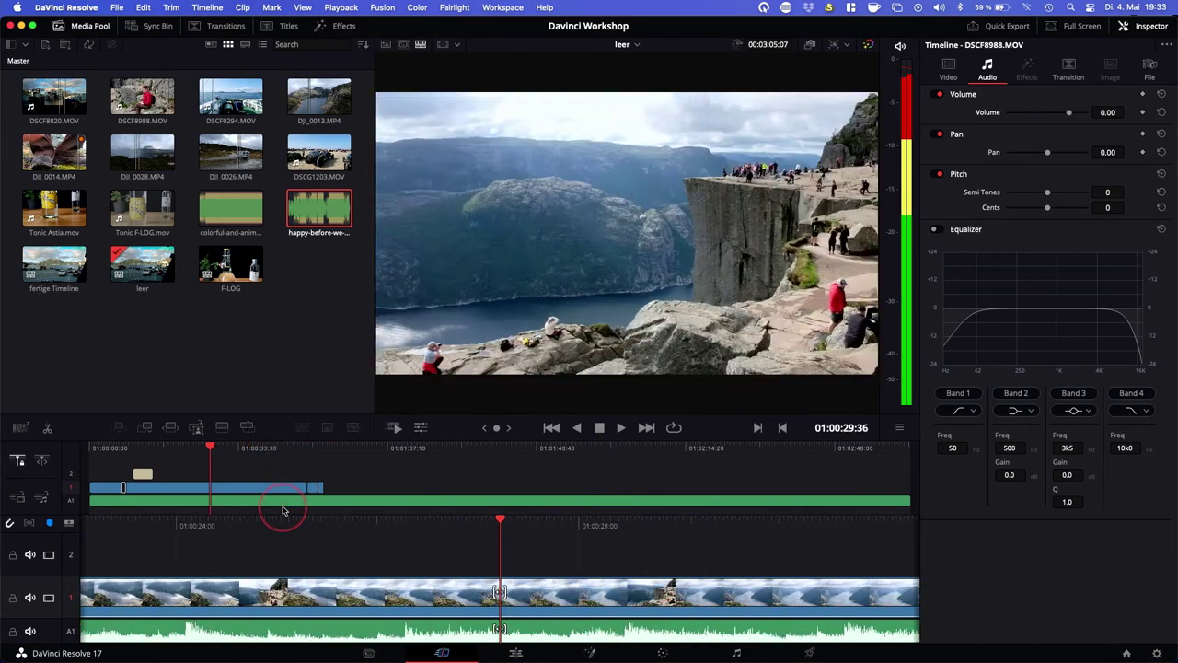
{"action": "key", "text": "j"}
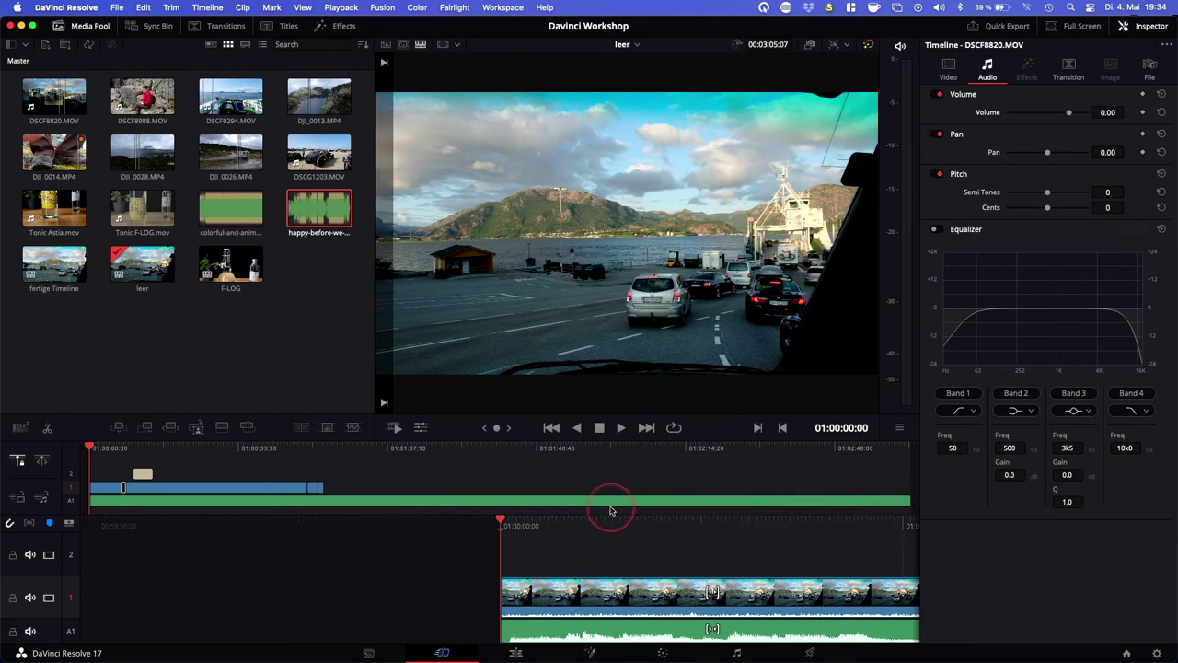
Set DSCF8820.MOV's volume to 2.21, up from -25.57, checking the sound with playback.
{"action": "key", "text": "space"}
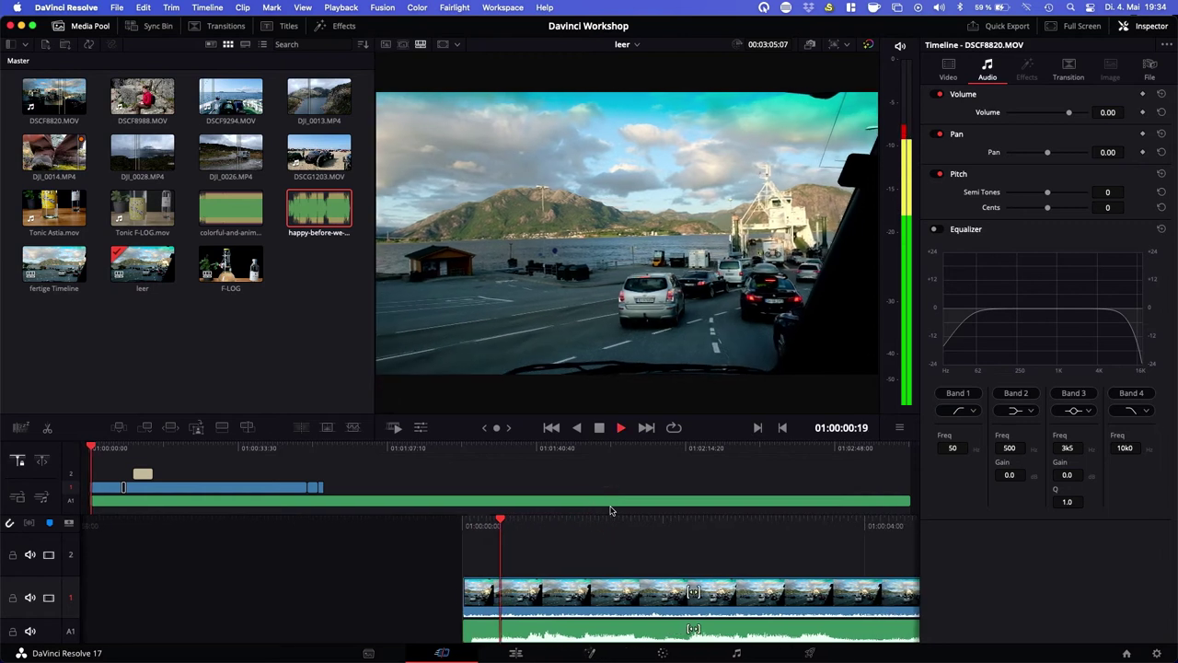
{"action": "key", "text": "space"}
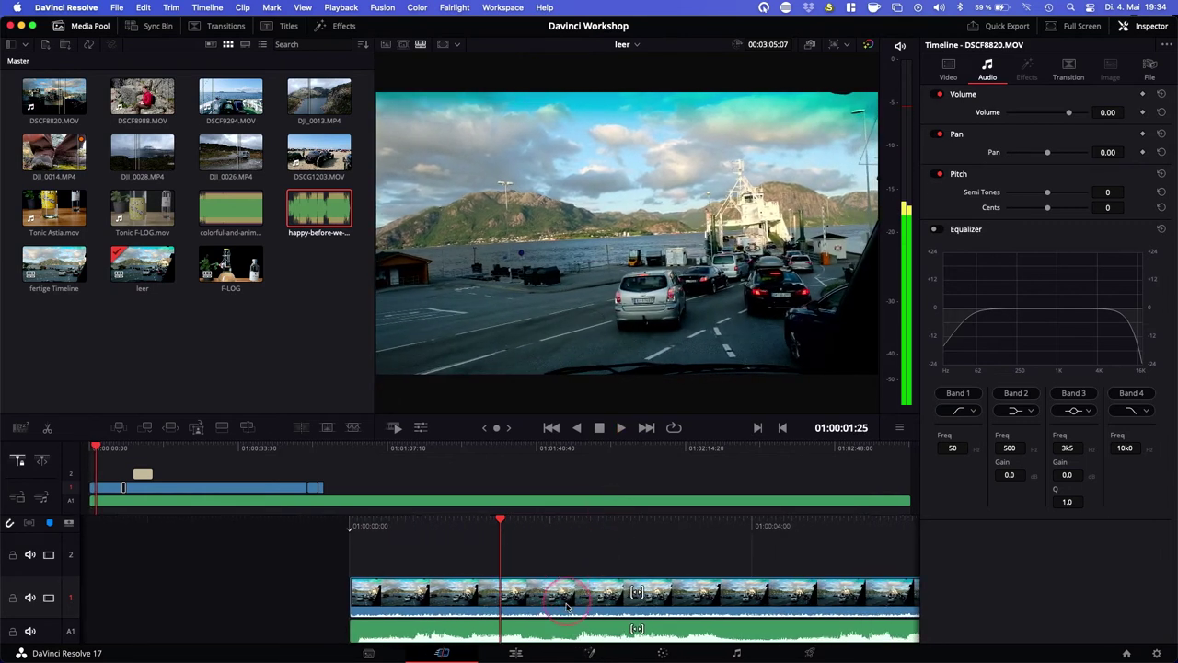
{"action": "left_click", "coordinate": [565, 611]}
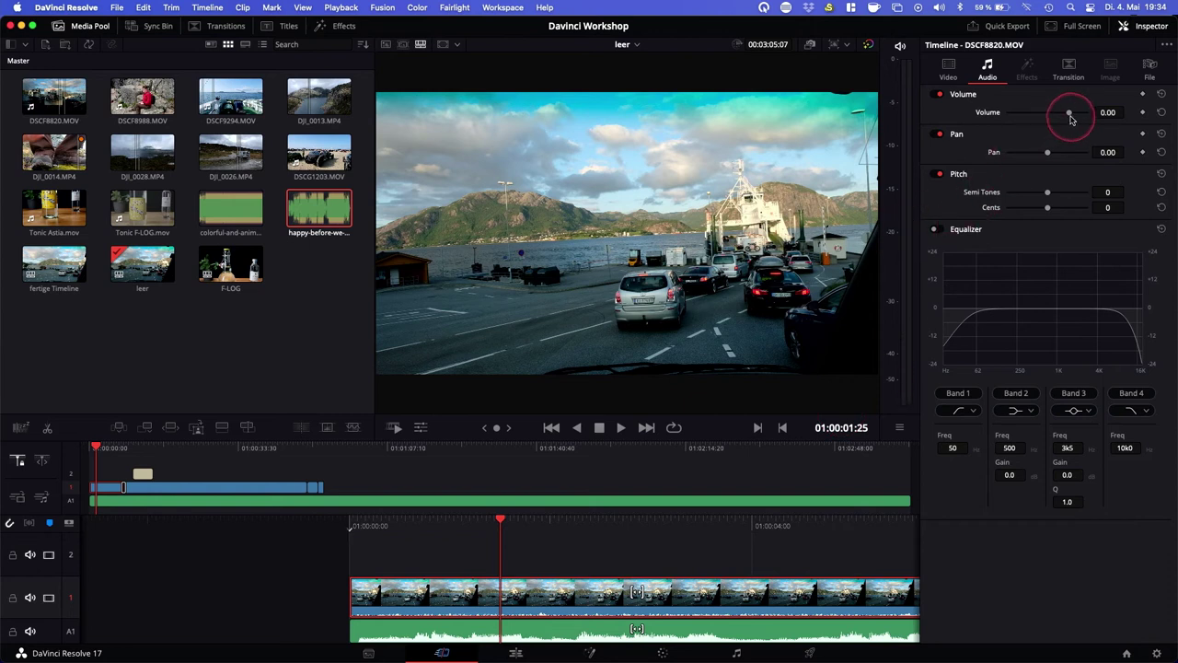
{"action": "left_click_drag", "start_coordinate": [1068, 111], "coordinate": [1053, 114]}
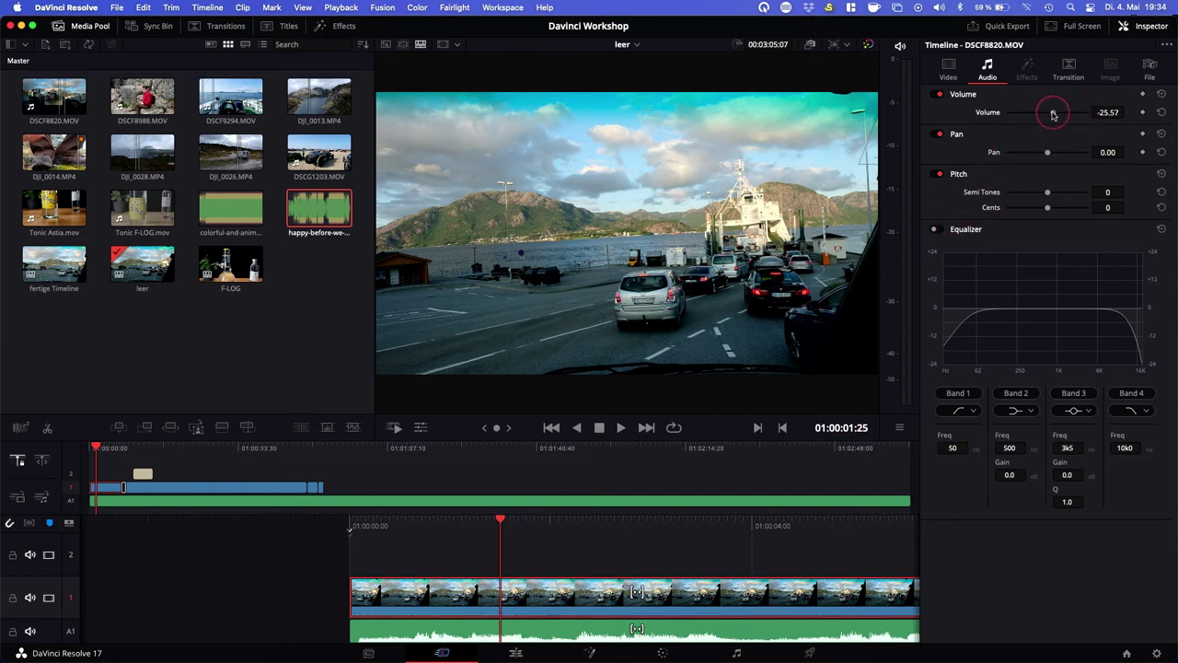
{"action": "key", "text": "space"}
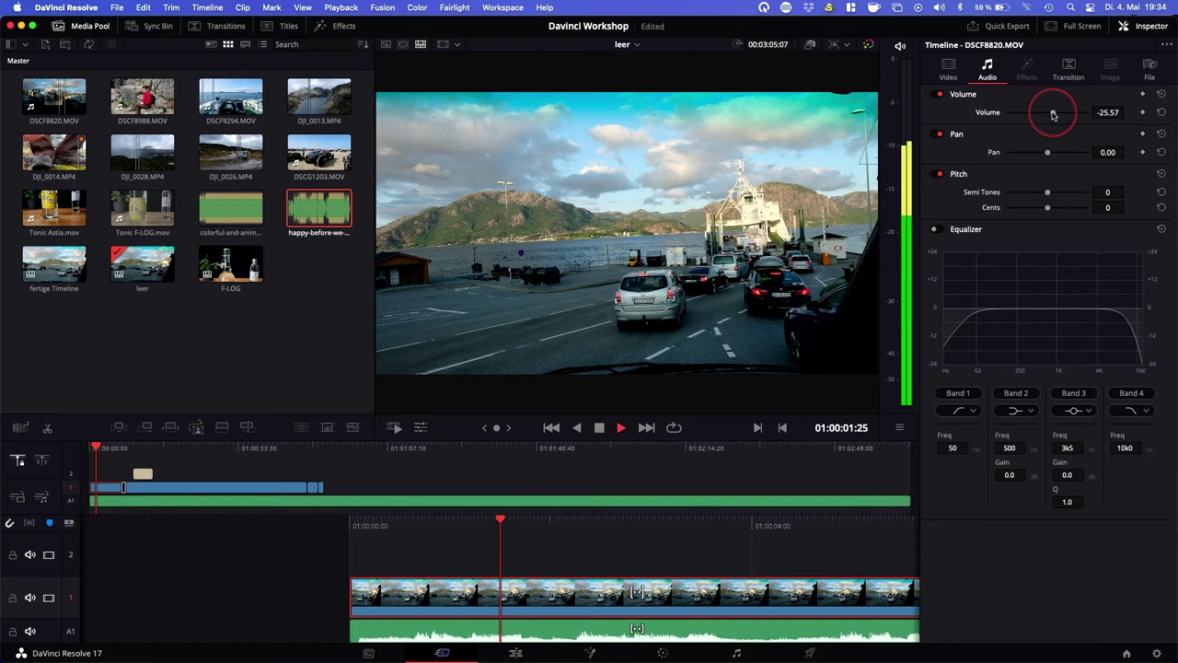
{"action": "key", "text": "space"}
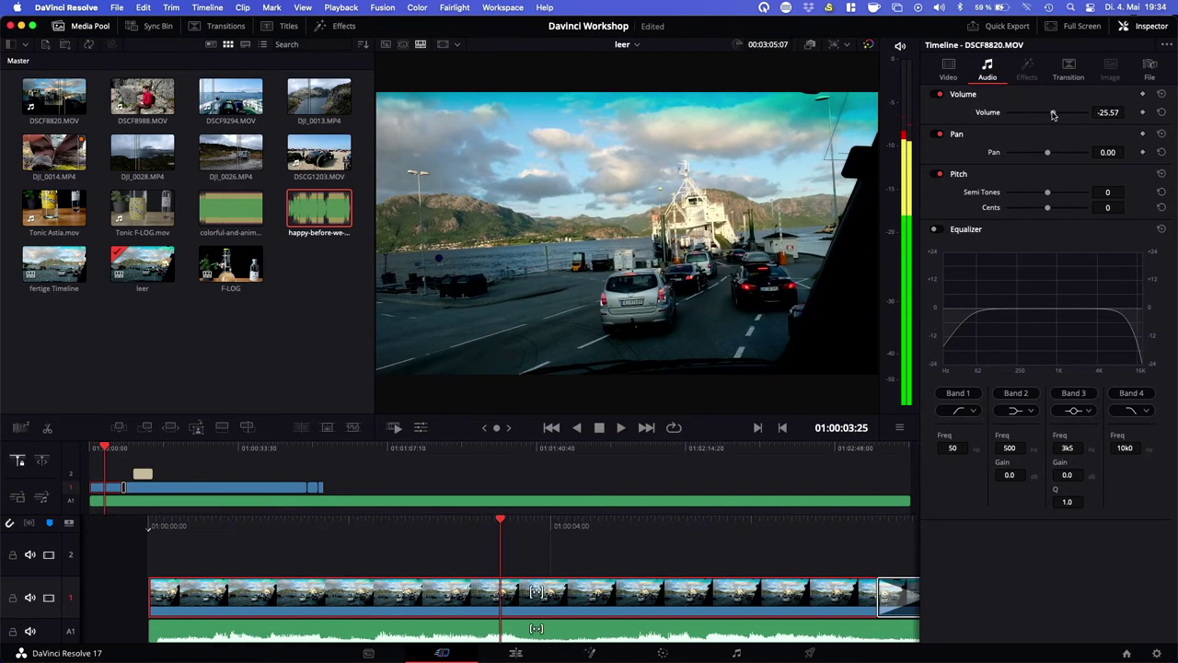
{"action": "left_click", "coordinate": [1062, 114]}
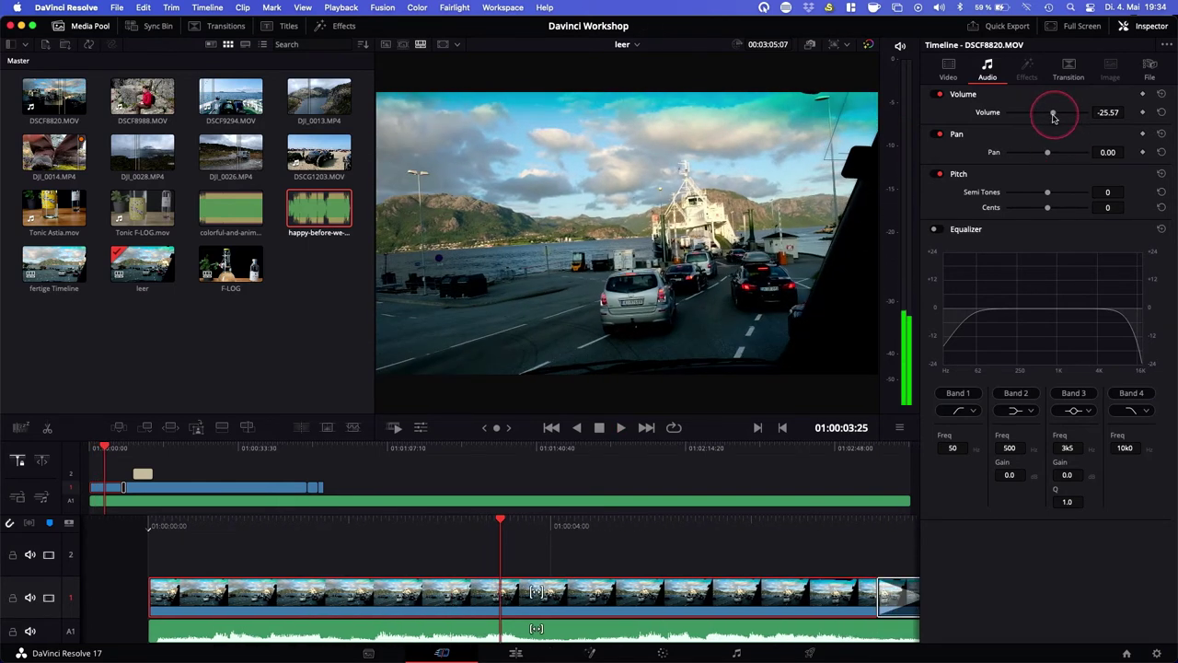
{"action": "left_click_drag", "start_coordinate": [1051, 109], "coordinate": [1073, 115]}
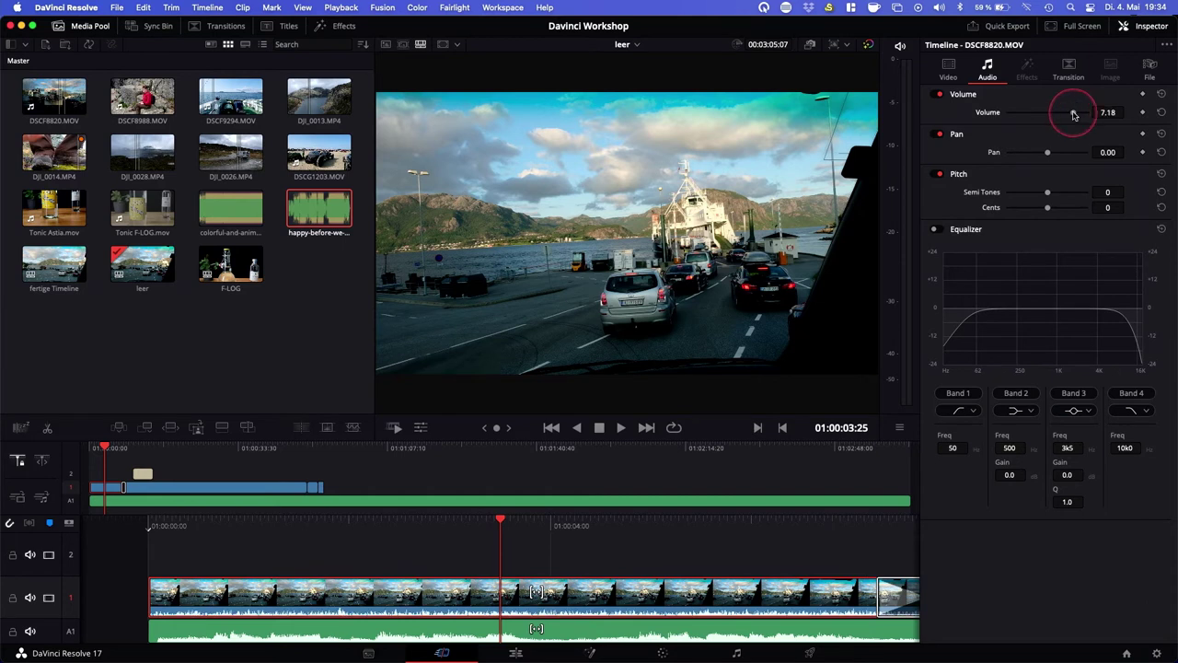
{"action": "key", "text": "space"}
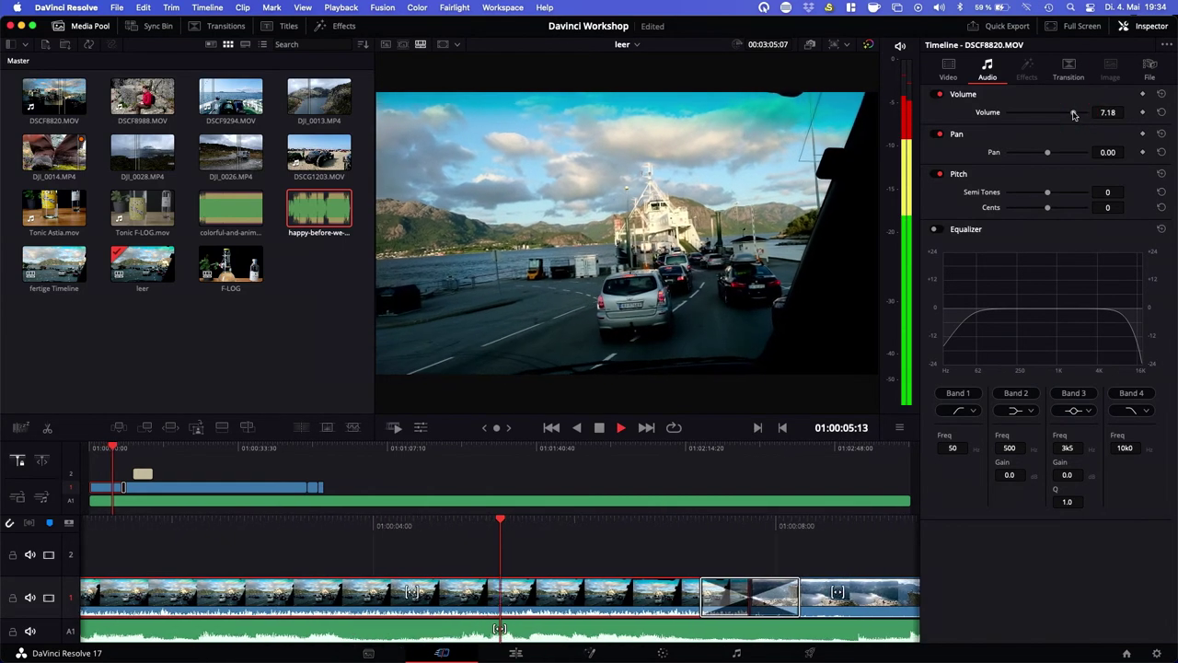
{"action": "key", "text": "space"}
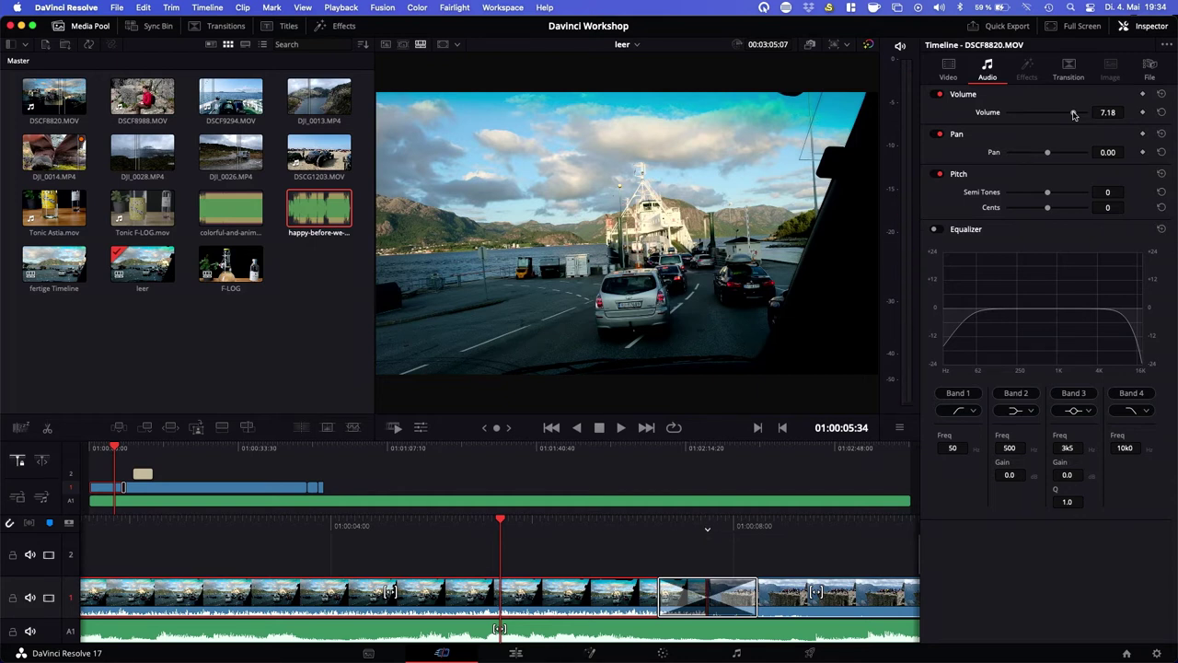
{"action": "left_click_drag", "start_coordinate": [1073, 112], "coordinate": [1070, 112]}
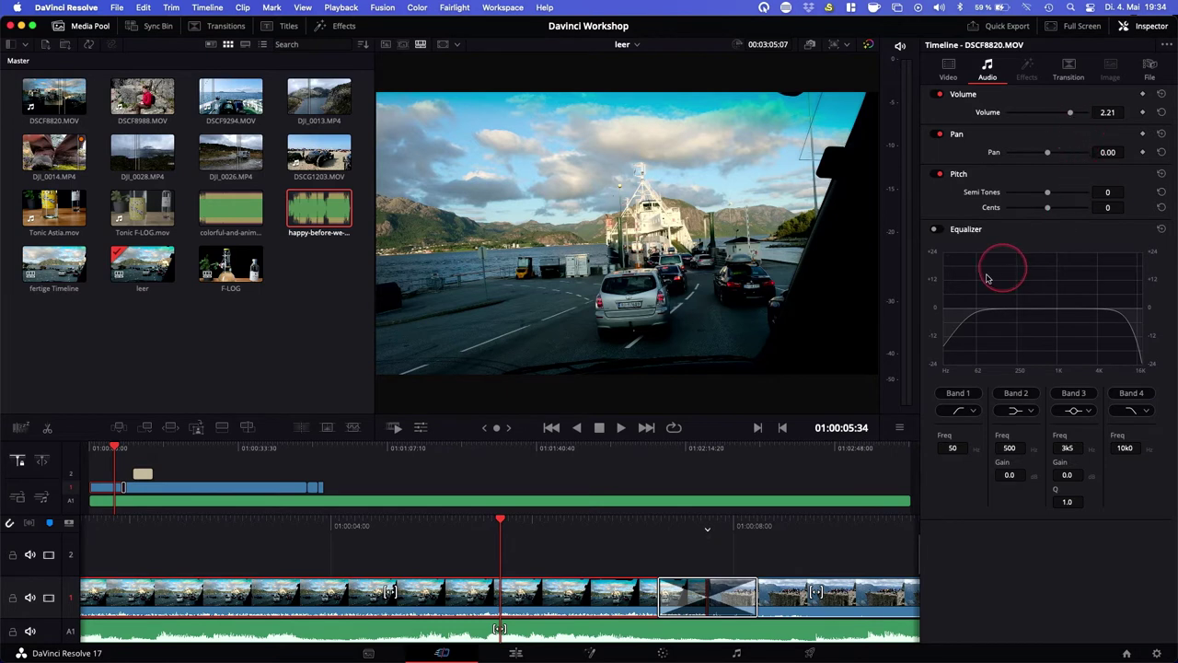
Shorten the green music clip on A1 so it ends with the video at 01:00:52:40.
{"action": "left_click", "coordinate": [481, 610]}
{"action": "left_click", "coordinate": [433, 500]}
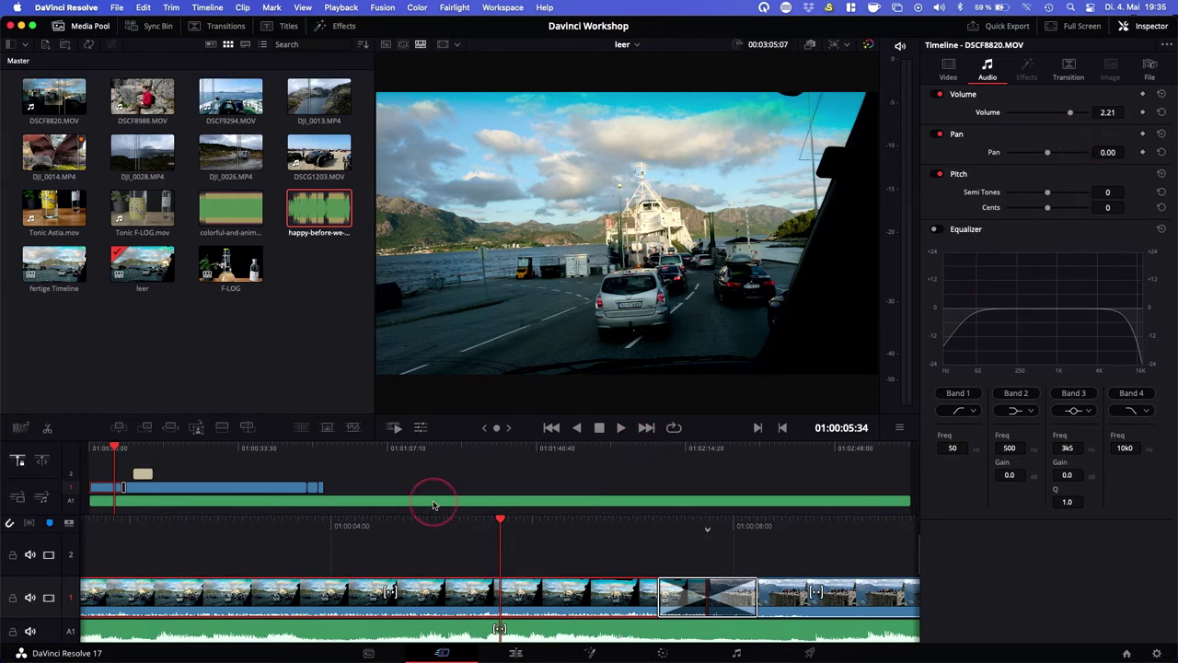
{"action": "left_click", "coordinate": [304, 444]}
{"action": "left_click_drag", "start_coordinate": [304, 444], "coordinate": [315, 505]}
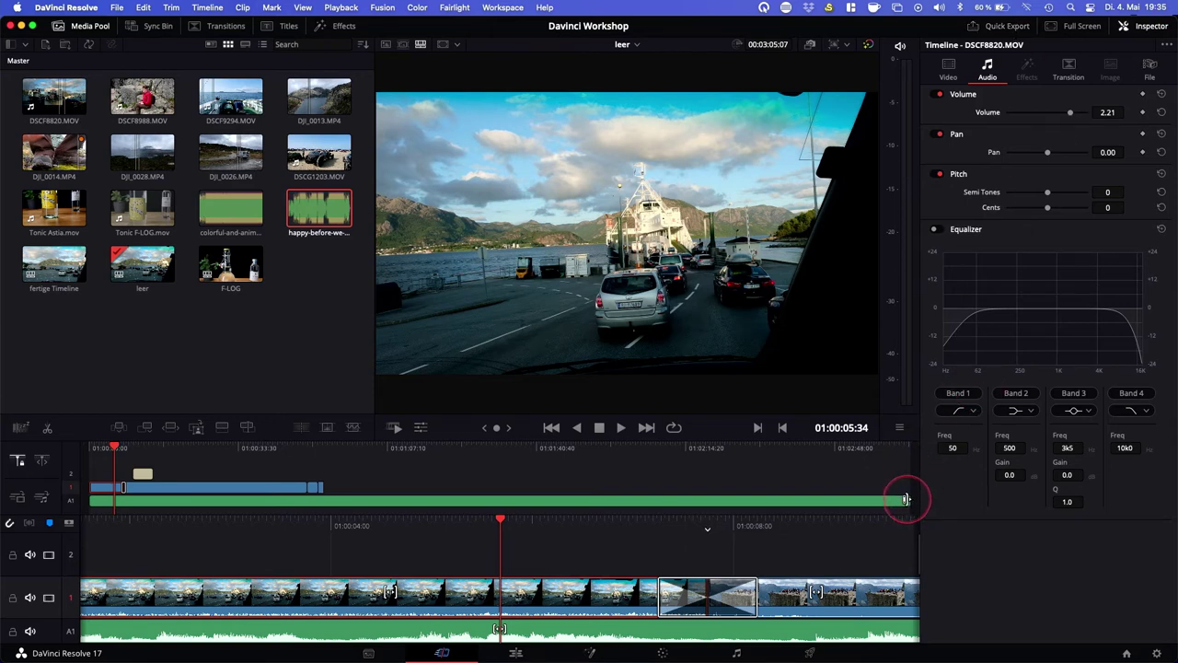
{"action": "mouse_move", "coordinate": [907, 498]}
{"action": "left_mouse_down"}
{"action": "mouse_move", "coordinate": [519, 512]}
{"action": "mouse_move", "coordinate": [322, 500]}
{"action": "left_mouse_up"}
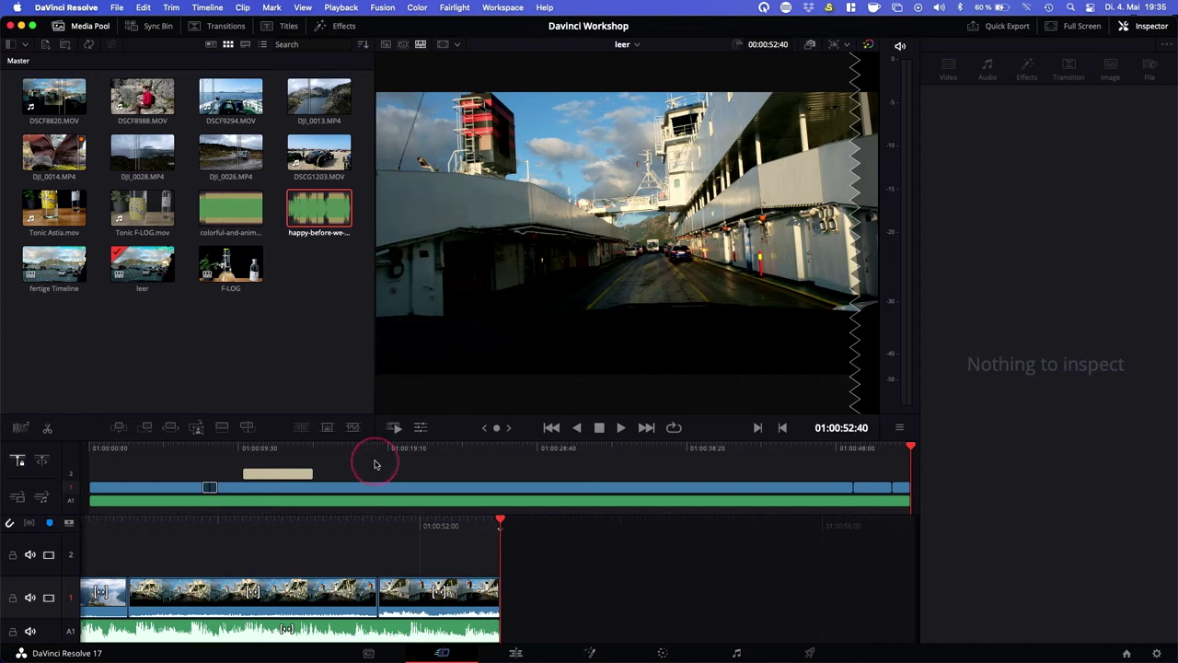
{"action": "left_click", "coordinate": [516, 652]}
{"action": "left_click", "coordinate": [515, 653]}
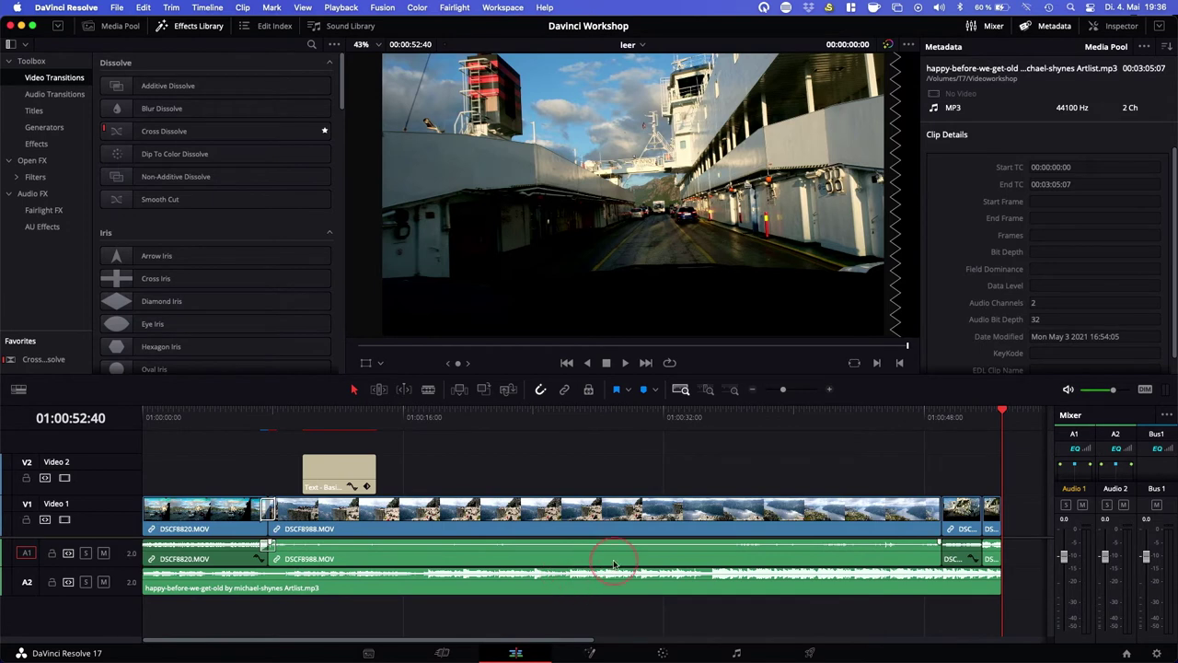
{"action": "left_click", "coordinate": [474, 537]}
{"action": "left_click", "coordinate": [522, 559]}
{"action": "left_click", "coordinate": [540, 528]}
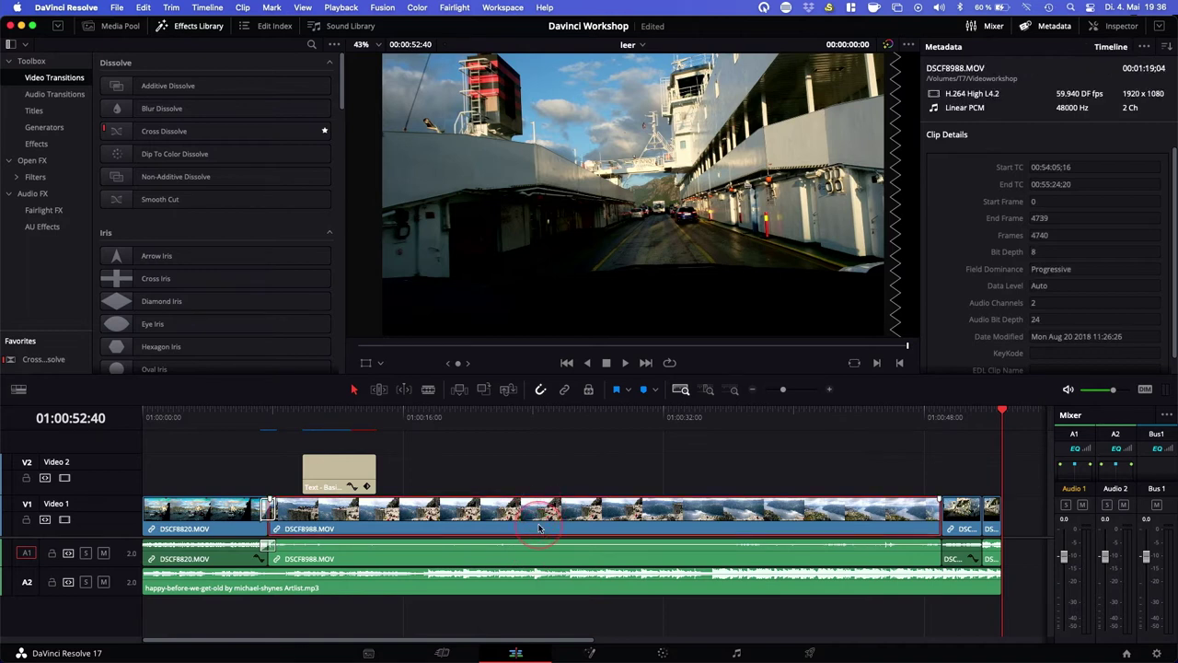
{"action": "left_click", "coordinate": [564, 388]}
{"action": "left_click", "coordinate": [487, 483]}
{"action": "left_click", "coordinate": [488, 506]}
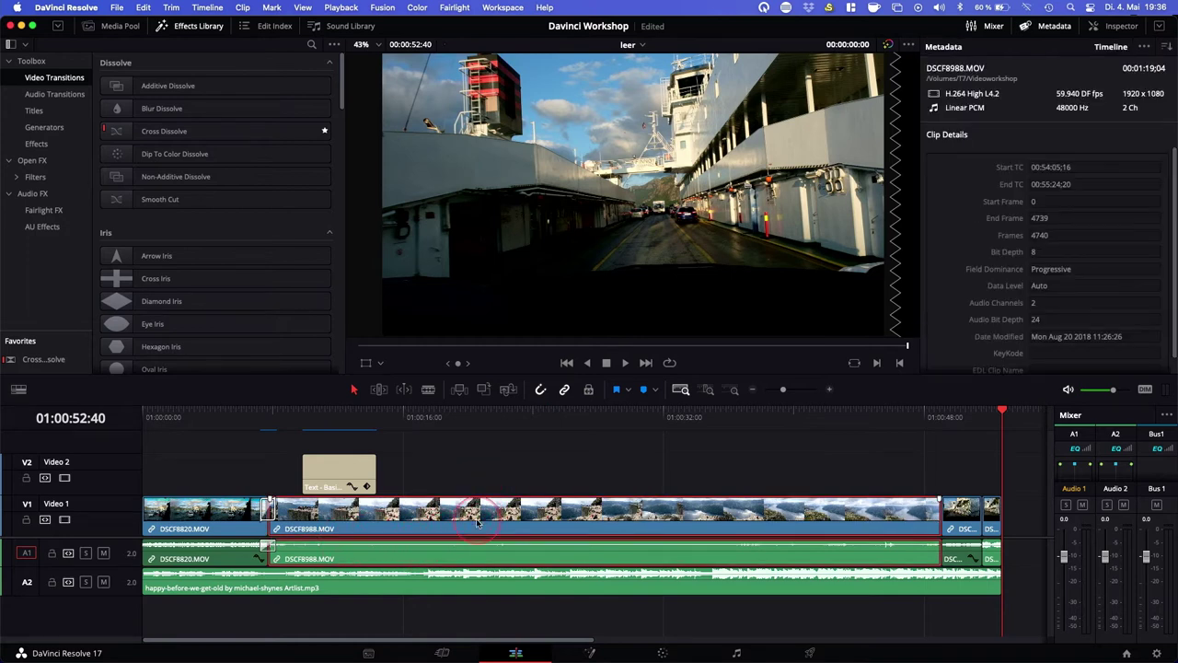
{"action": "left_click", "coordinate": [542, 389]}
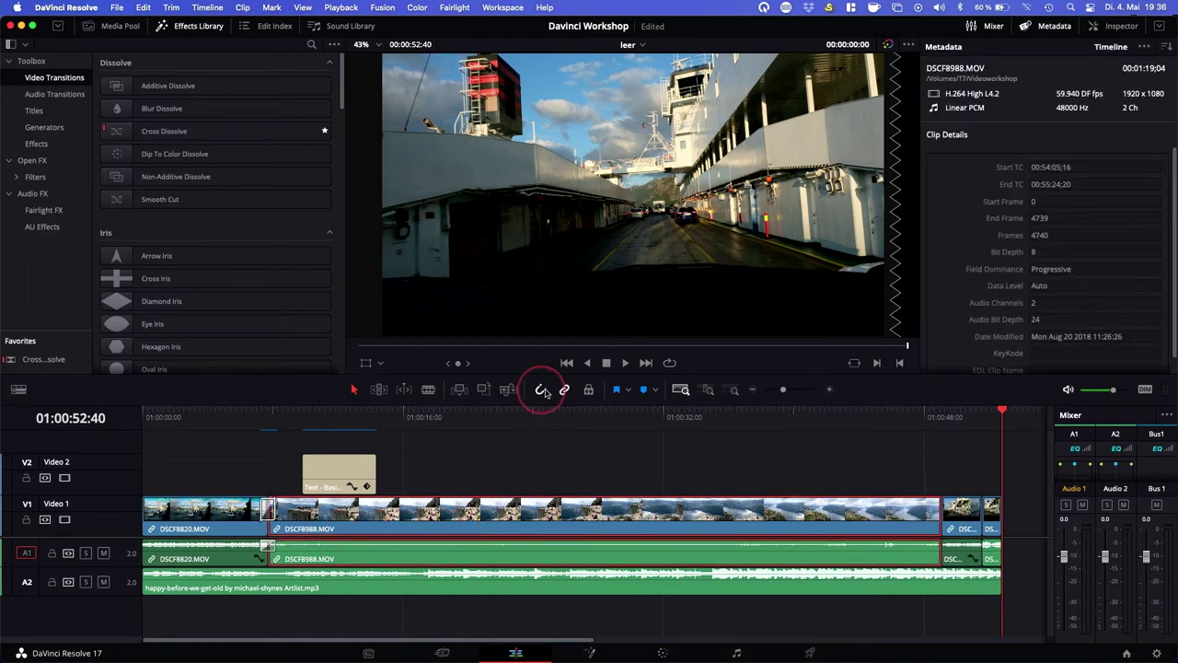
{"action": "left_click", "coordinate": [542, 532]}
{"action": "left_click", "coordinate": [564, 390]}
{"action": "left_click", "coordinate": [91, 265]}
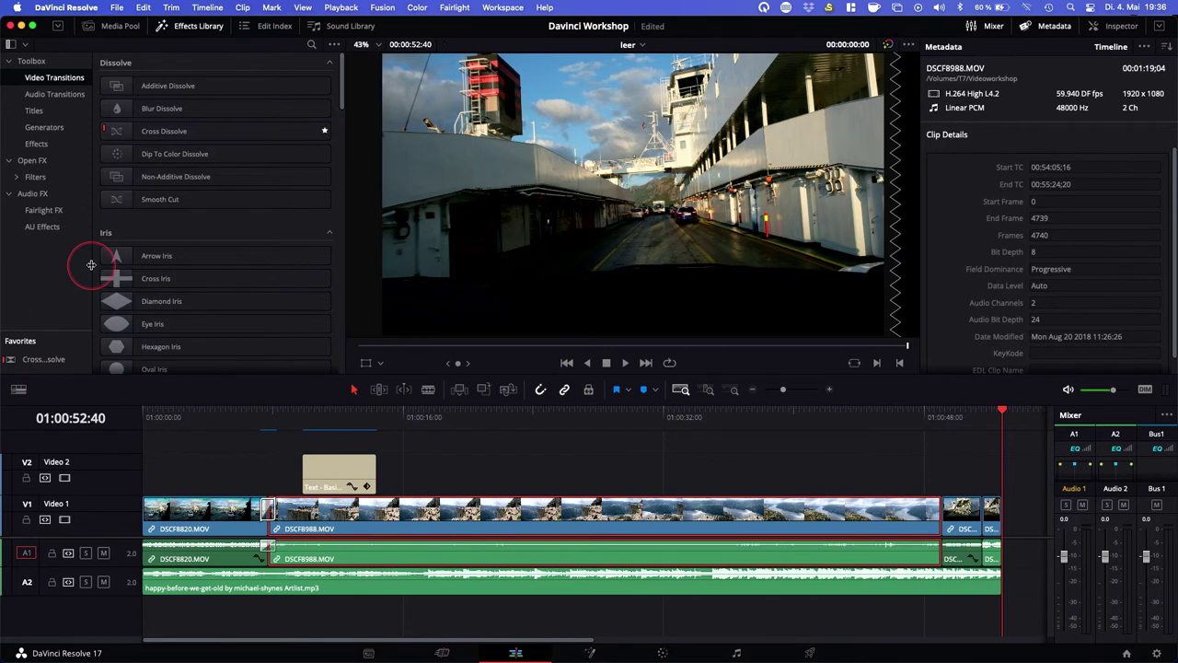
{"action": "left_click", "coordinate": [442, 653]}
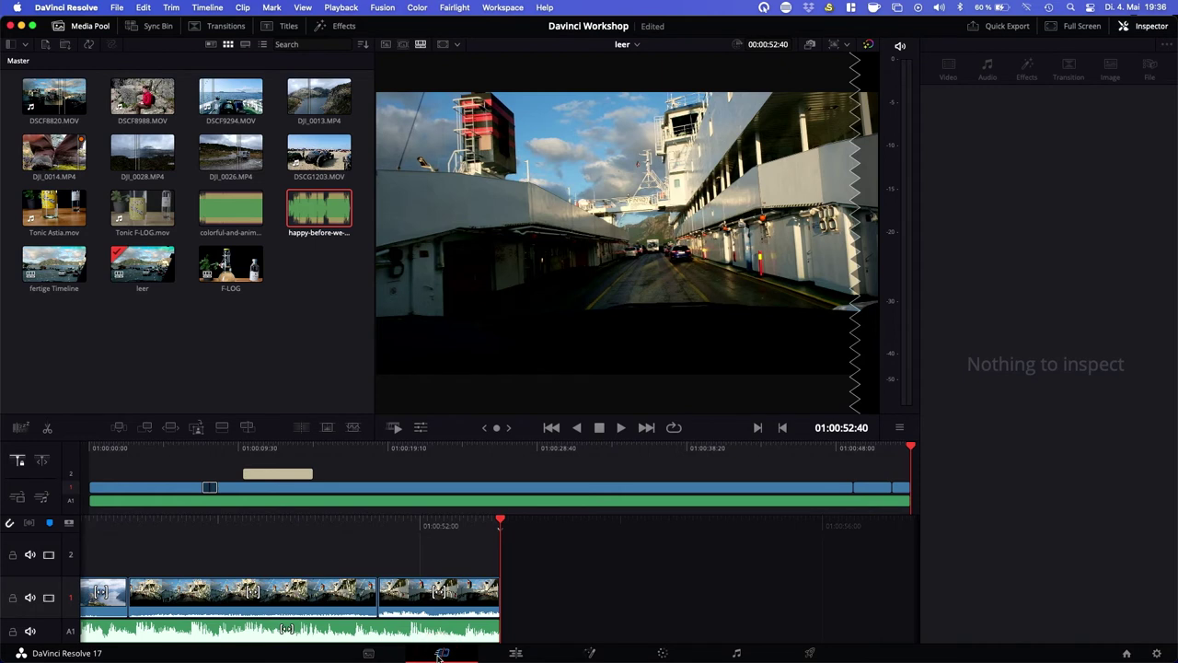
Select the middle clip and check its Video and Audio properties in the Inspector.
{"action": "left_click", "coordinate": [513, 599]}
{"action": "left_click", "coordinate": [388, 608]}
{"action": "left_click", "coordinate": [315, 605]}
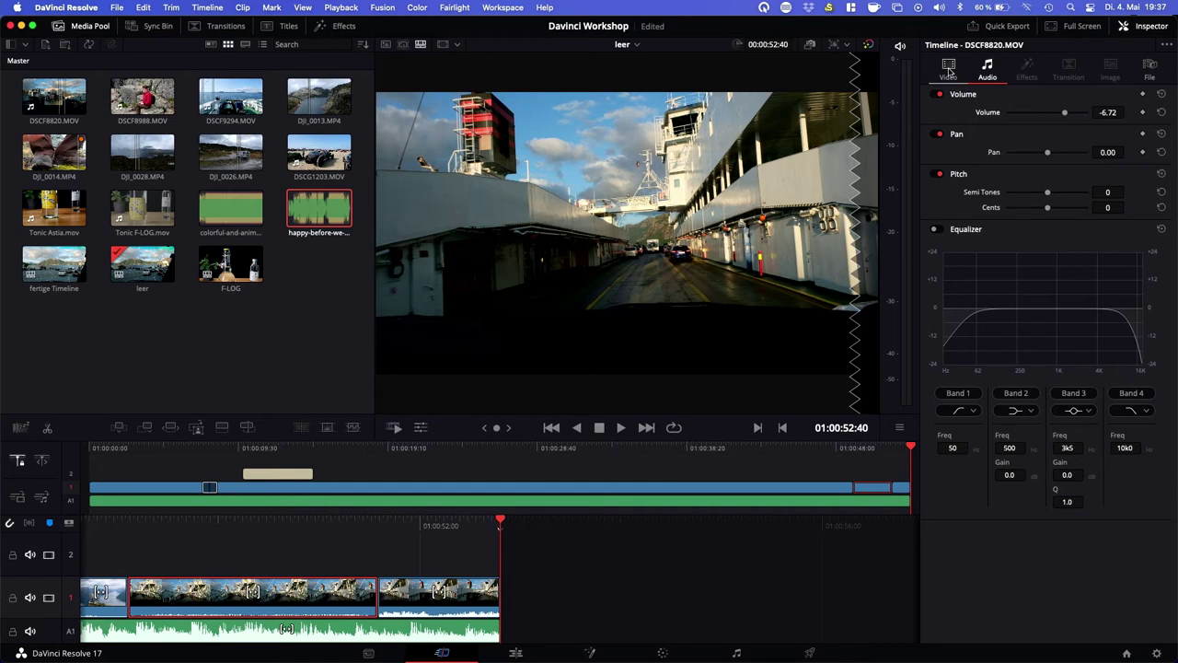
{"action": "left_click", "coordinate": [990, 87]}
{"action": "left_click", "coordinate": [998, 58]}
{"action": "left_click", "coordinate": [986, 69]}
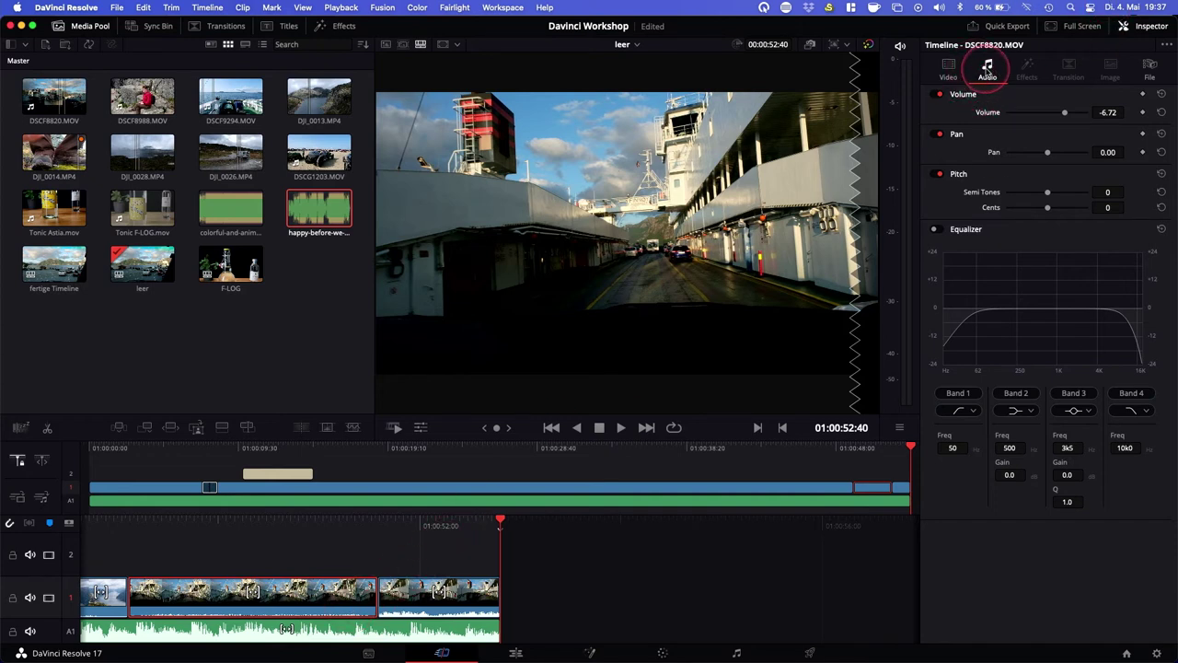
{"action": "left_click", "coordinate": [949, 72]}
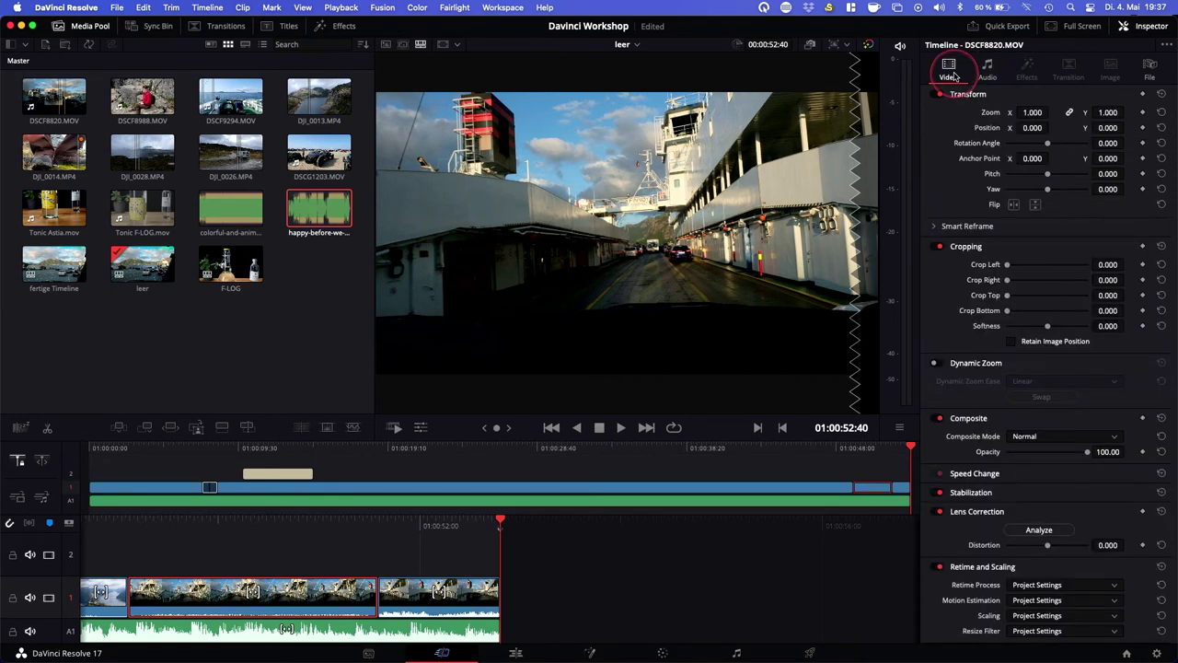
{"action": "left_click", "coordinate": [987, 68]}
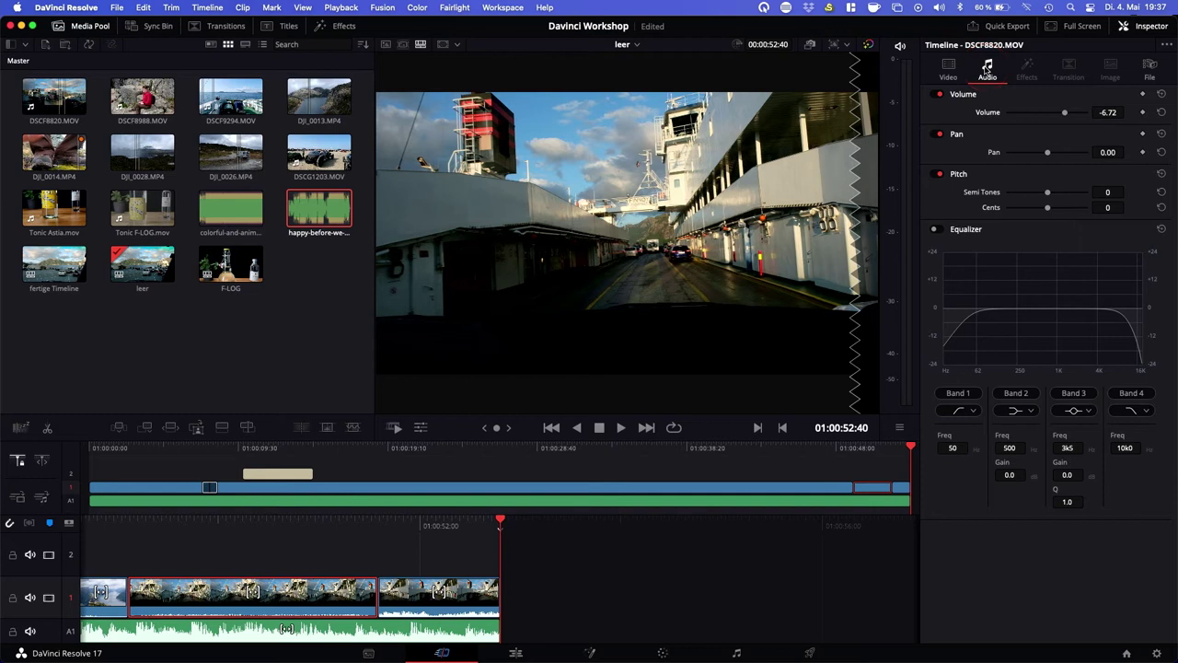
Move the playhead to 01:00:52:37 and switch to the Edit page.
{"action": "left_click", "coordinate": [373, 544]}
{"action": "left_click", "coordinate": [337, 596]}
{"action": "left_click", "coordinate": [296, 629]}
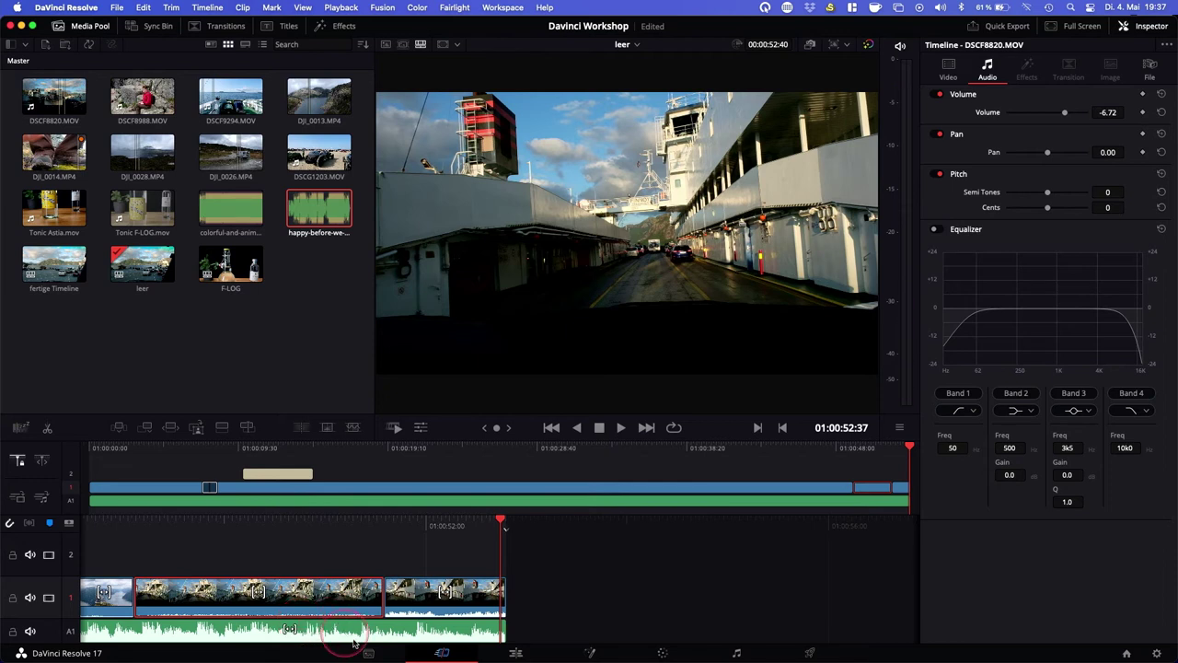
{"action": "left_click", "coordinate": [517, 653]}
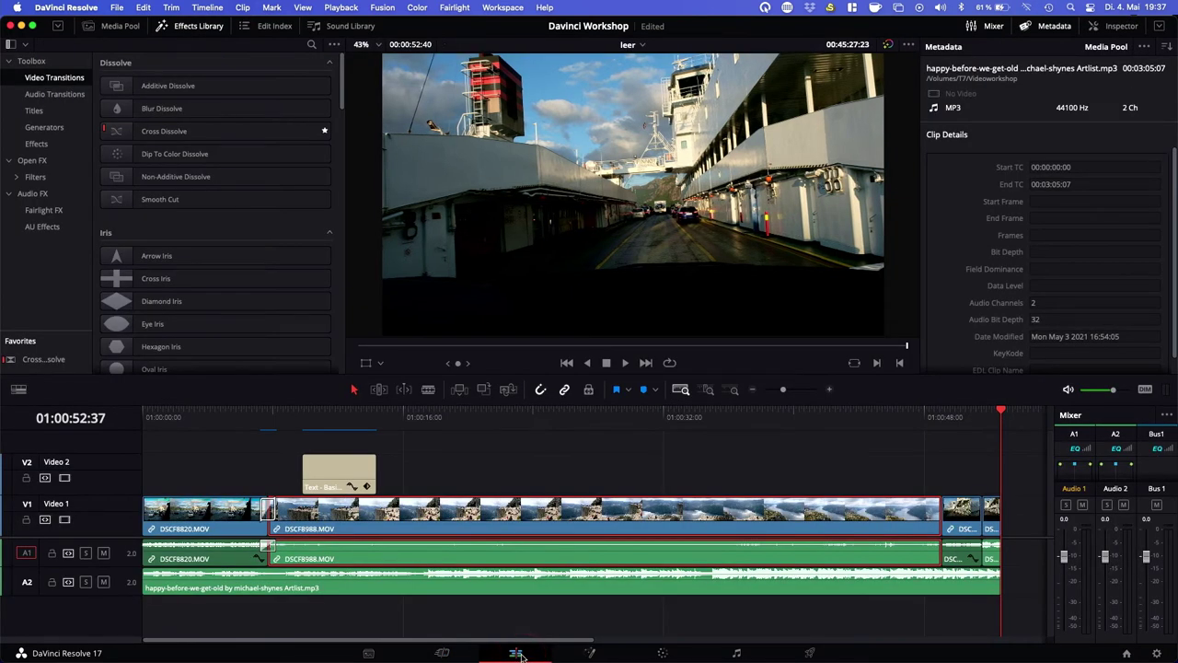
Make the Audio 1 track much taller so its waveforms show large.
{"action": "left_click", "coordinate": [104, 582]}
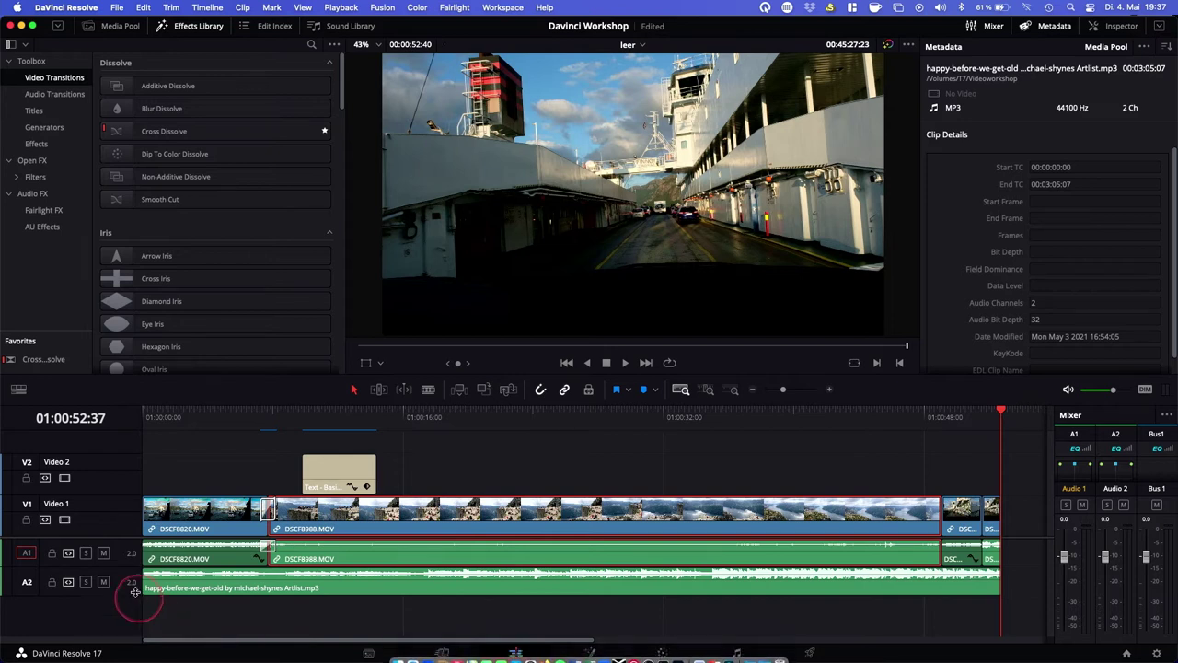
{"action": "left_click_drag", "start_coordinate": [118, 564], "coordinate": [118, 616]}
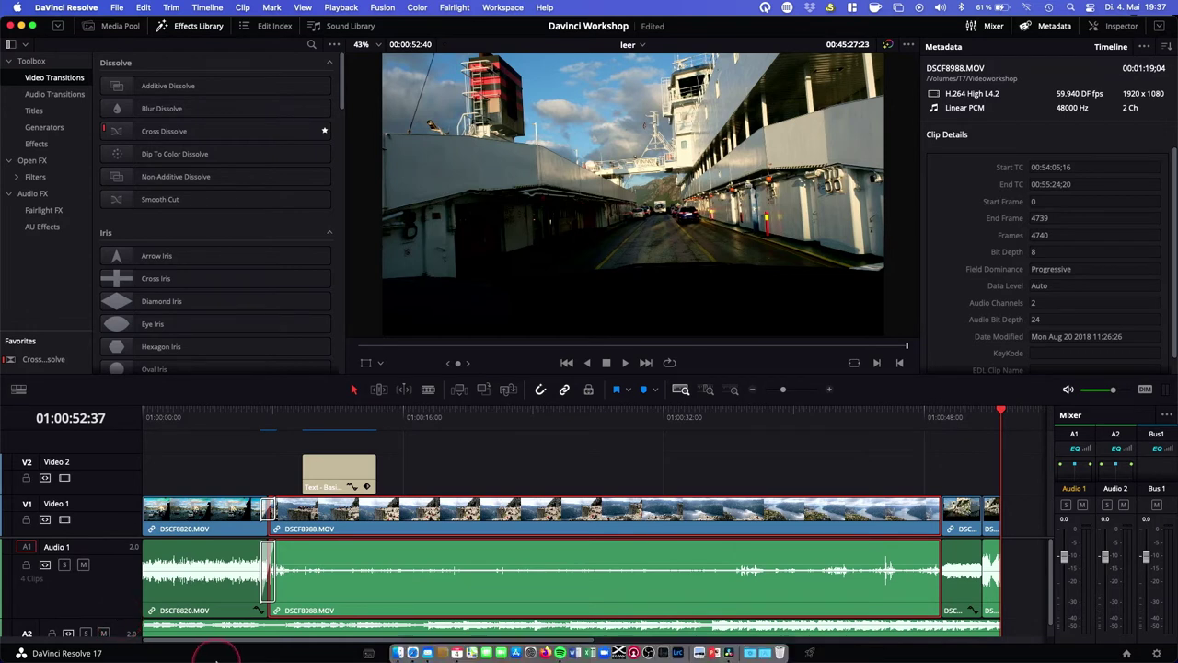
{"action": "left_click", "coordinate": [602, 576]}
{"action": "left_click", "coordinate": [867, 553]}
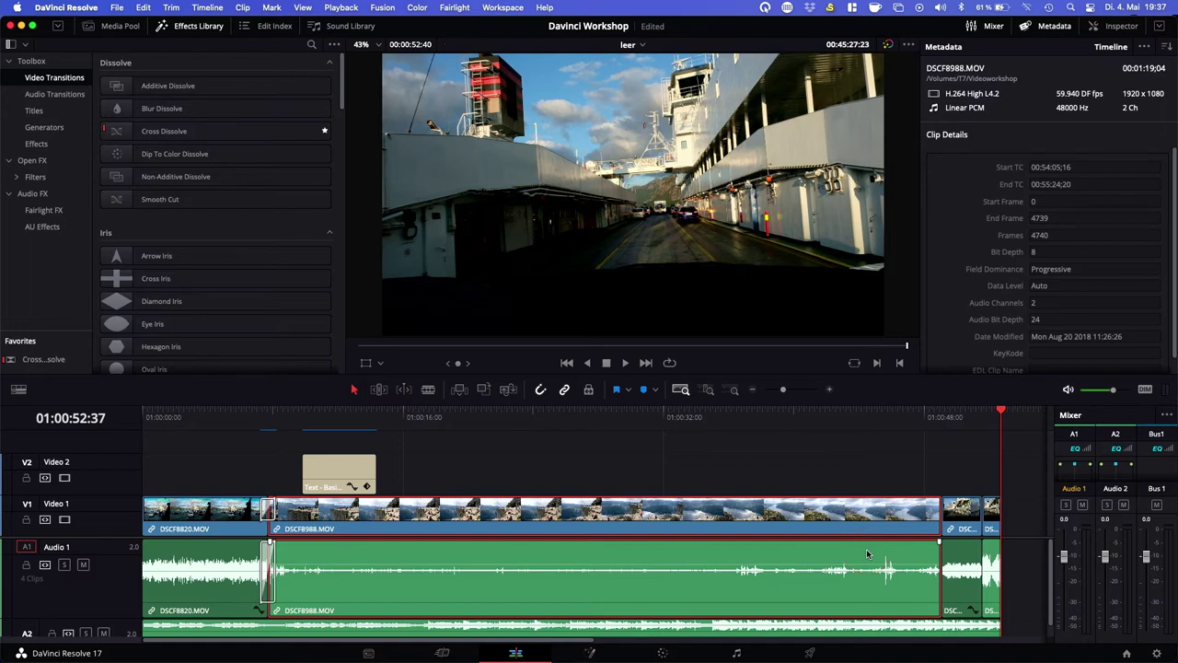
Add a roughly two-second fade-out to the end of the DSCF8988.MOV audio on A1.
{"action": "left_click", "coordinate": [940, 543]}
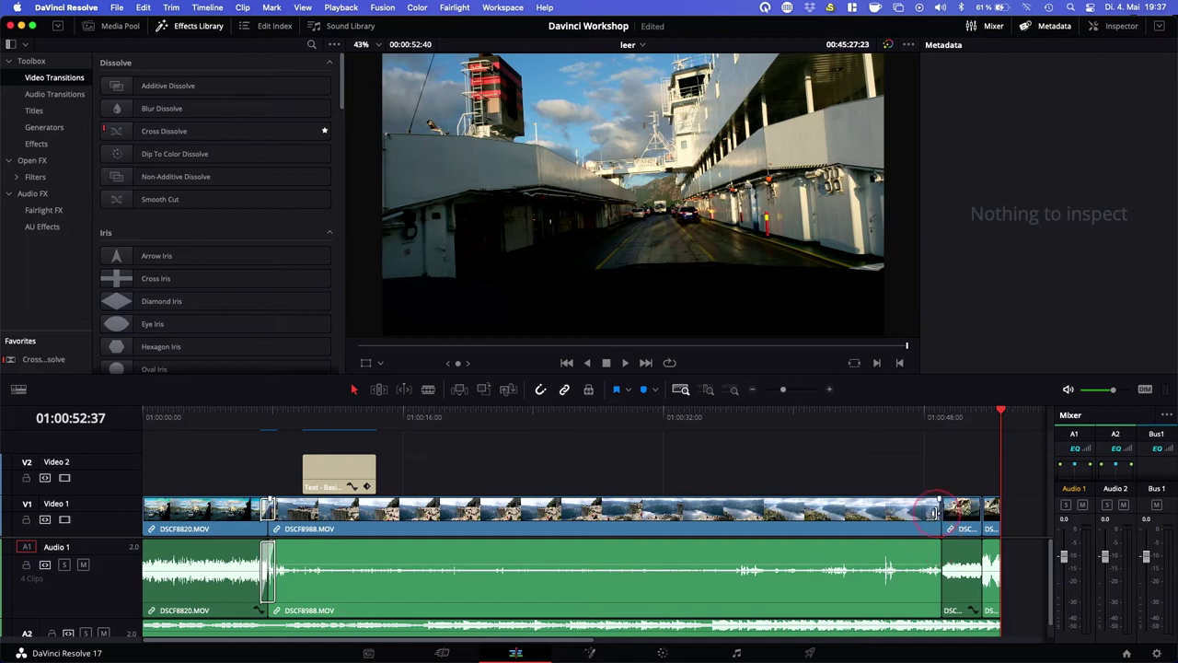
{"action": "left_click", "coordinate": [937, 505]}
{"action": "left_click", "coordinate": [930, 559]}
{"action": "left_click", "coordinate": [938, 542]}
Extend the A1 audio fade-out and add a fade-out to the end of the DSCF8988 video clip.
{"action": "left_click_drag", "start_coordinate": [939, 542], "coordinate": [906, 545]}
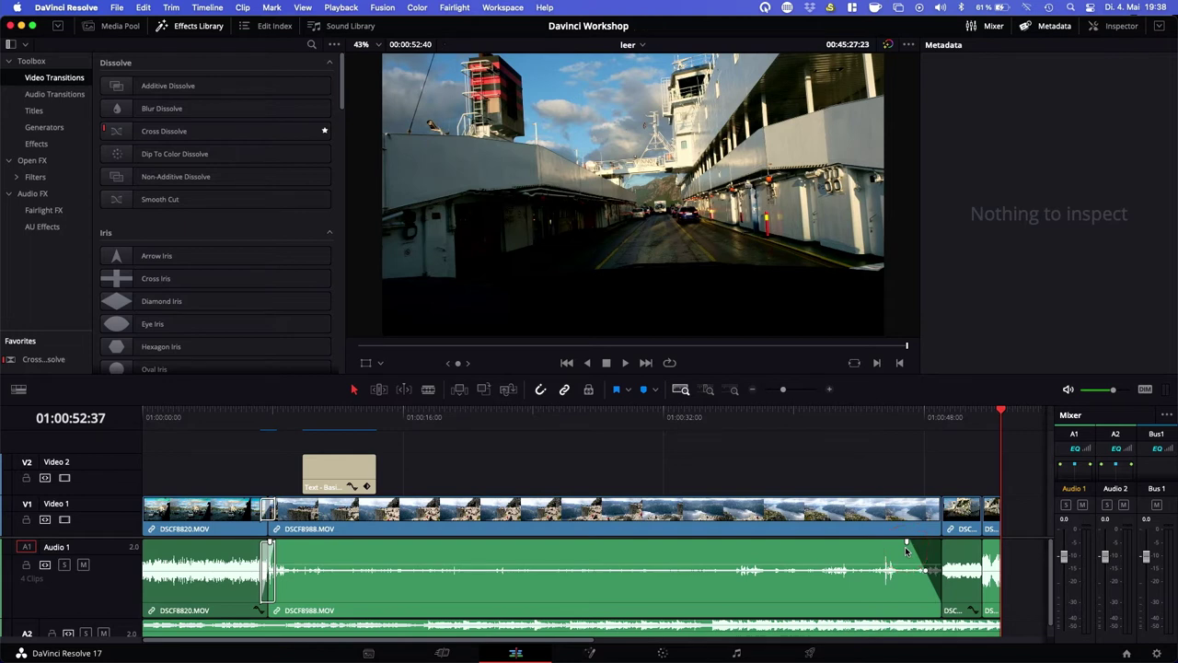
{"action": "left_click", "coordinate": [937, 493]}
{"action": "left_click_drag", "start_coordinate": [936, 494], "coordinate": [914, 497]}
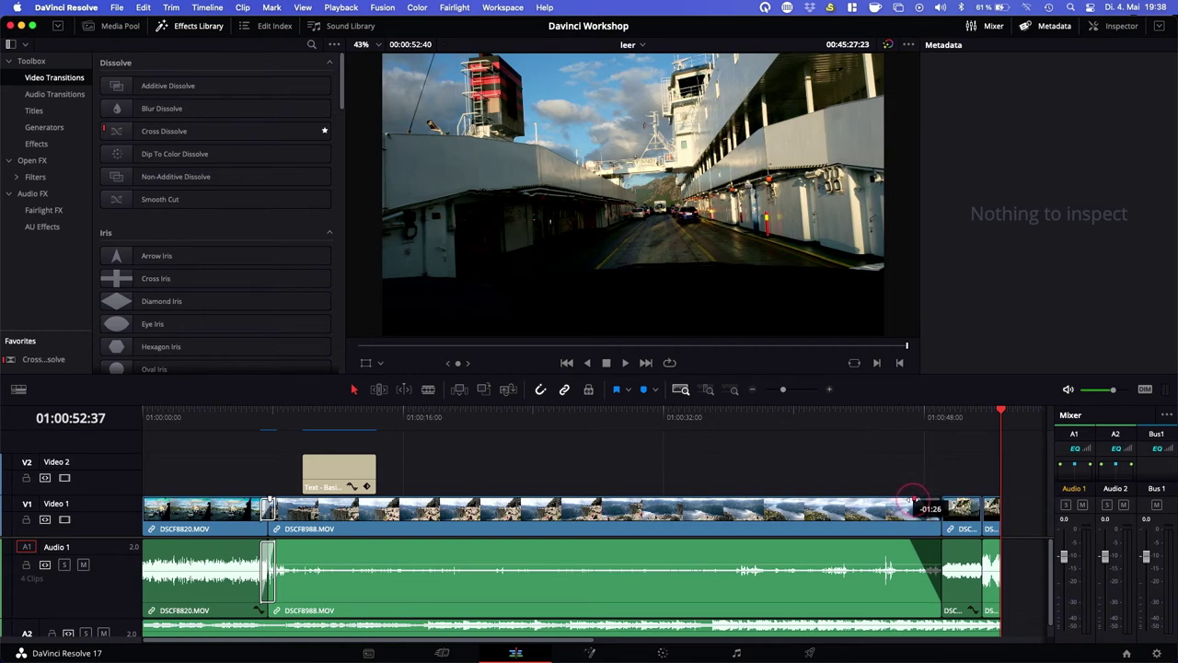
{"action": "left_click_drag", "start_coordinate": [914, 497], "coordinate": [955, 496]}
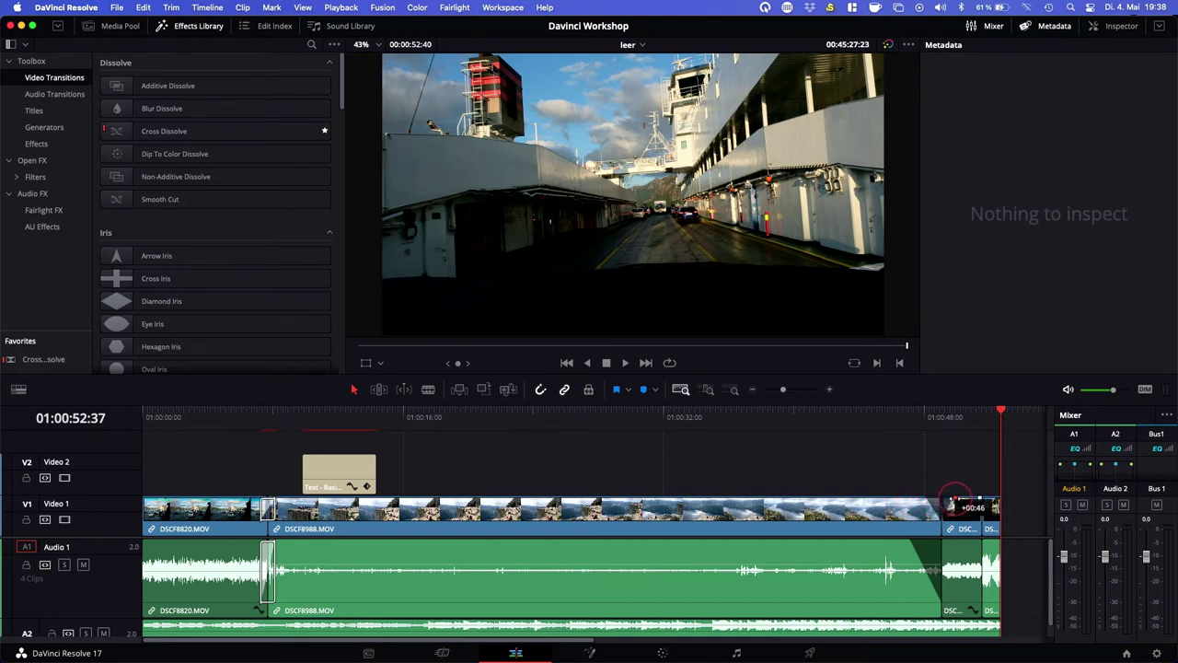
Play back the end of DSCF8988 to check the fades.
{"action": "left_click_drag", "start_coordinate": [999, 407], "coordinate": [904, 430]}
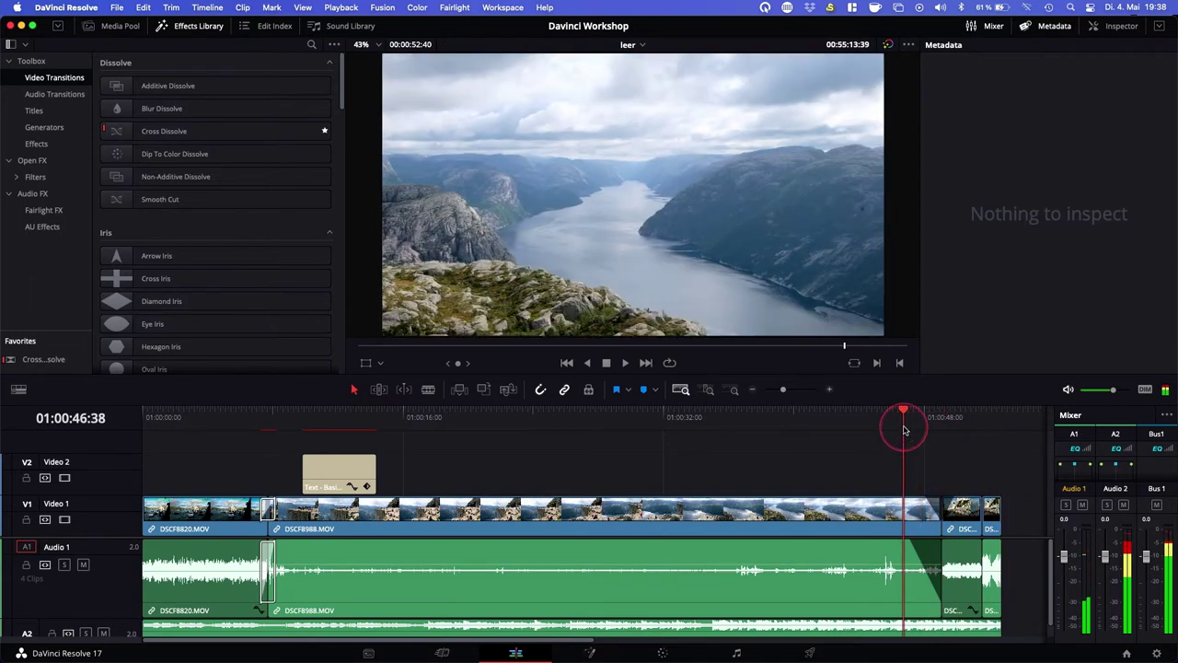
{"action": "key", "text": "space"}
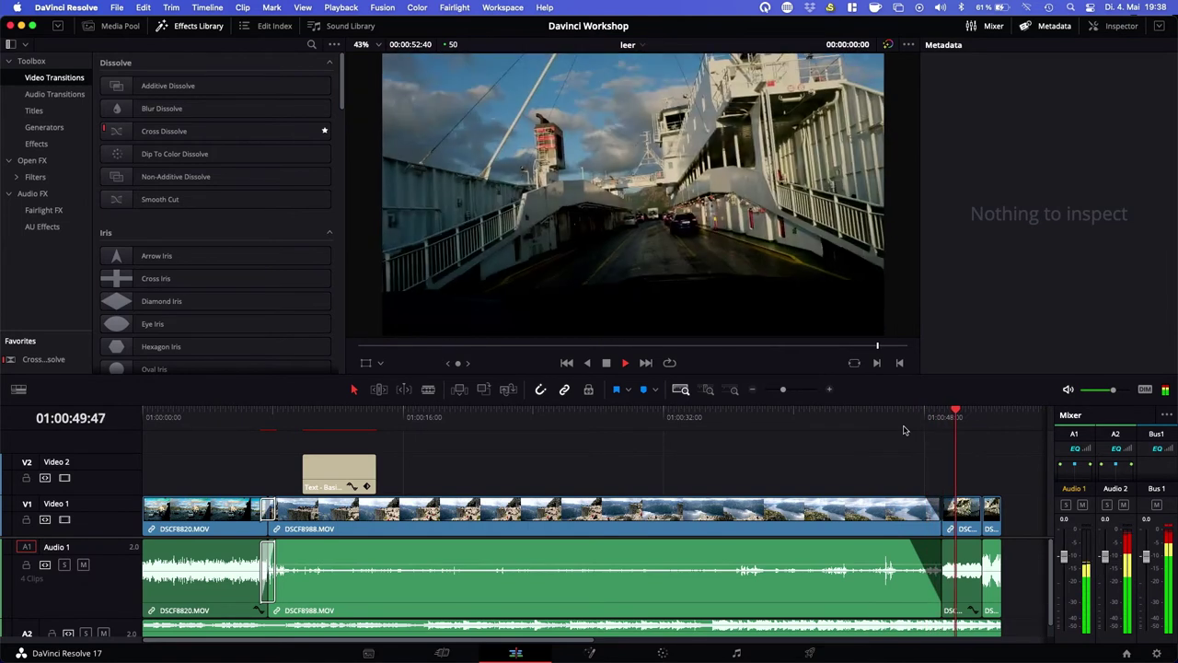
{"action": "key", "text": "space"}
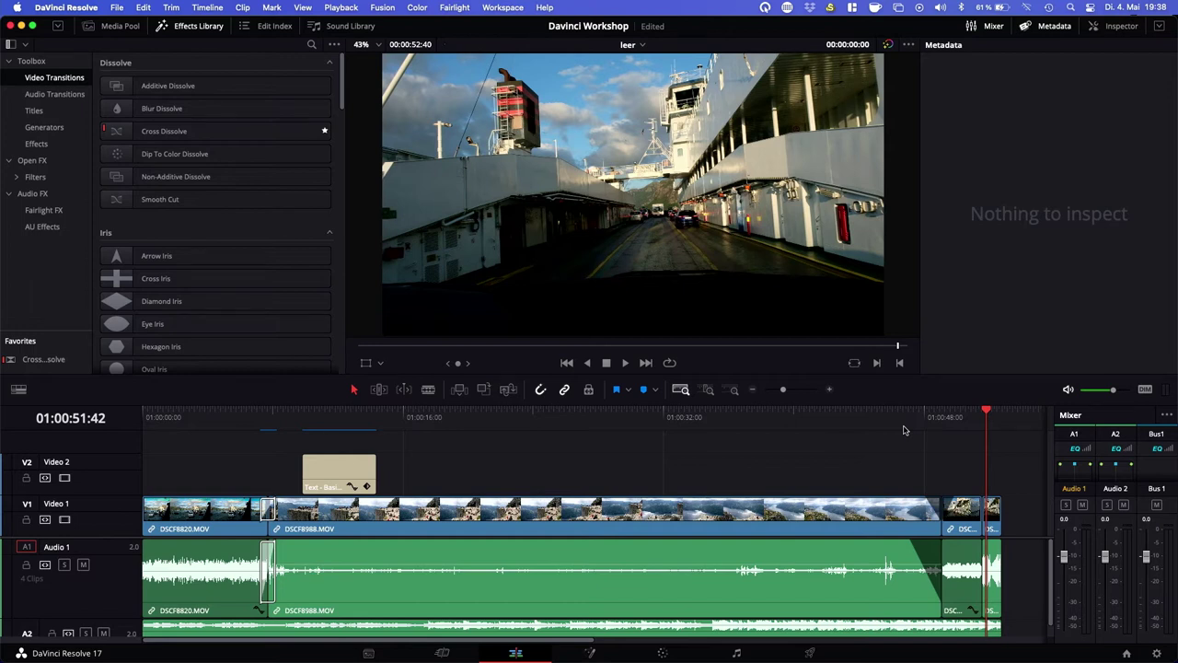
{"action": "left_click", "coordinate": [926, 468]}
Lengthen the A1 audio fade-out on DSCF8988.MOV and enlarge the Video 1 track's height.
{"action": "left_click_drag", "start_coordinate": [906, 541], "coordinate": [779, 555]}
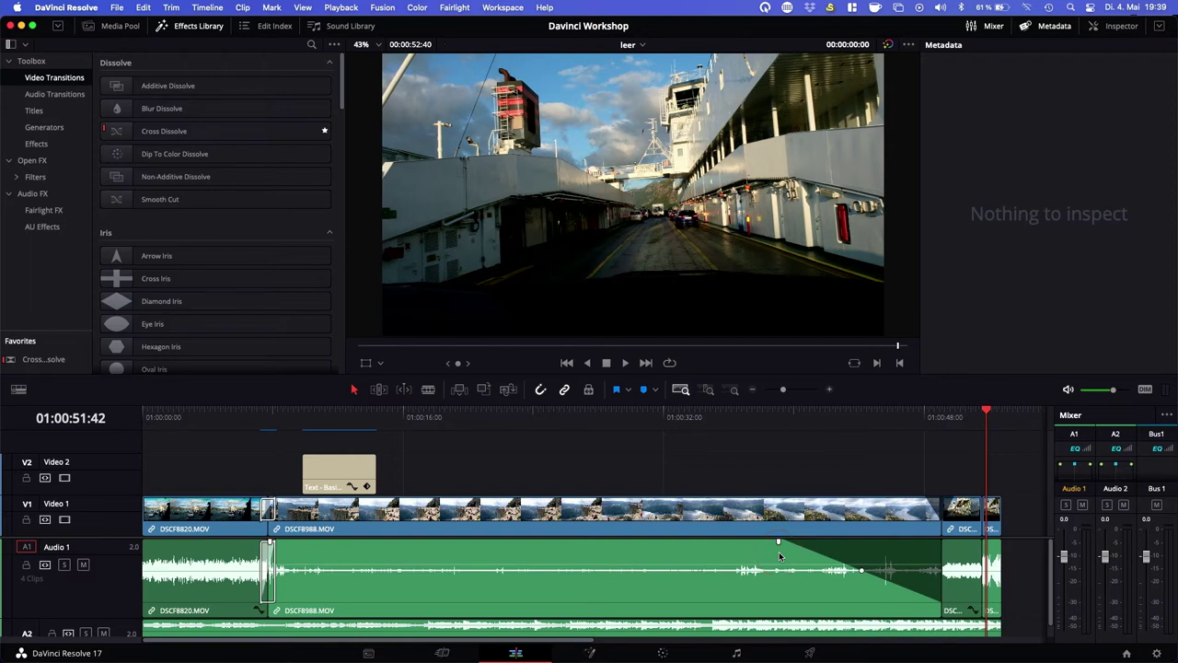
{"action": "left_click", "coordinate": [85, 536]}
{"action": "left_click_drag", "start_coordinate": [86, 536], "coordinate": [85, 576]}
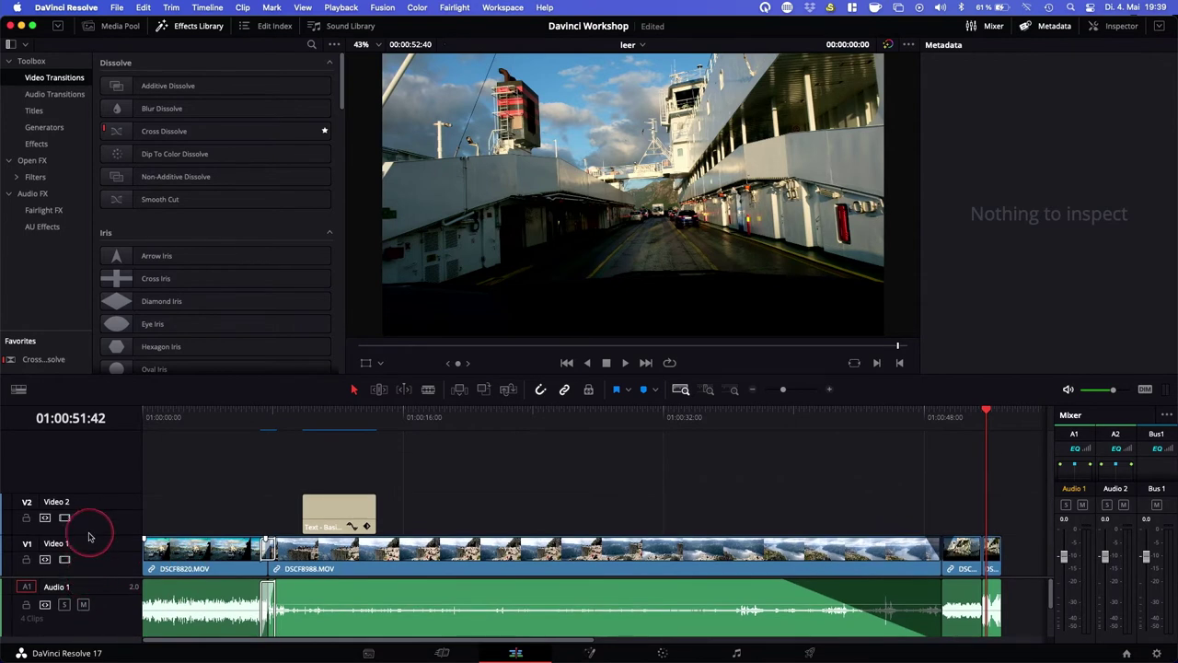
{"action": "left_click_drag", "start_coordinate": [89, 536], "coordinate": [86, 480]}
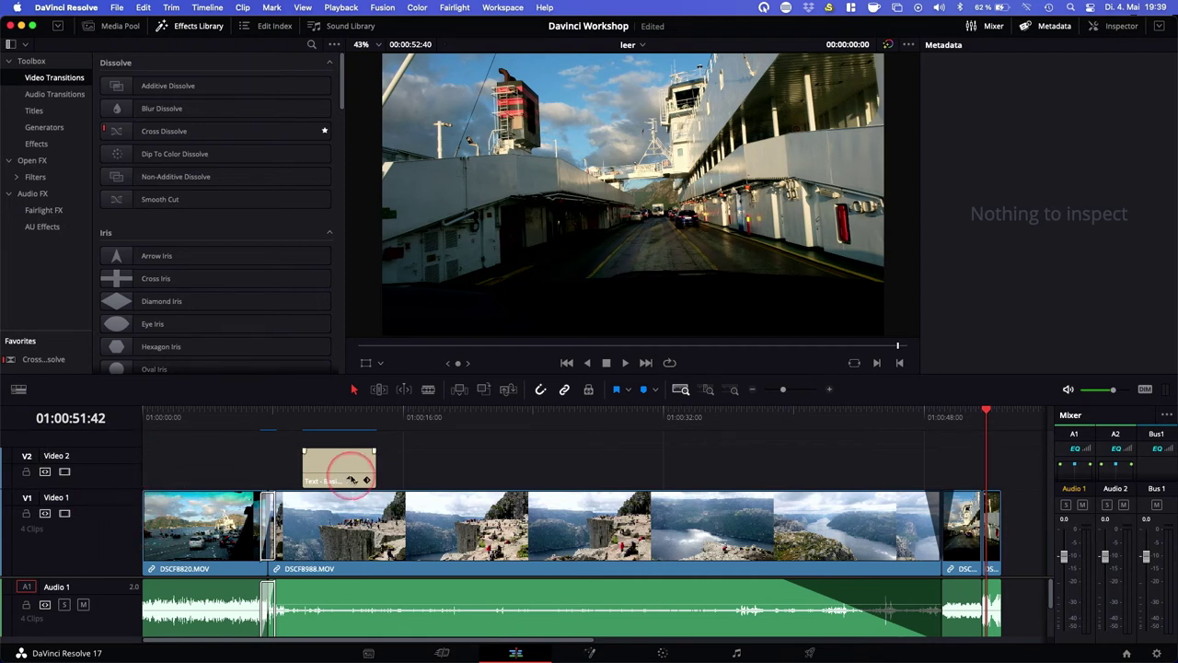
Move the playhead to just before the Basic Title and play that section.
{"action": "left_click", "coordinate": [983, 411]}
{"action": "left_click_drag", "start_coordinate": [987, 412], "coordinate": [351, 482]}
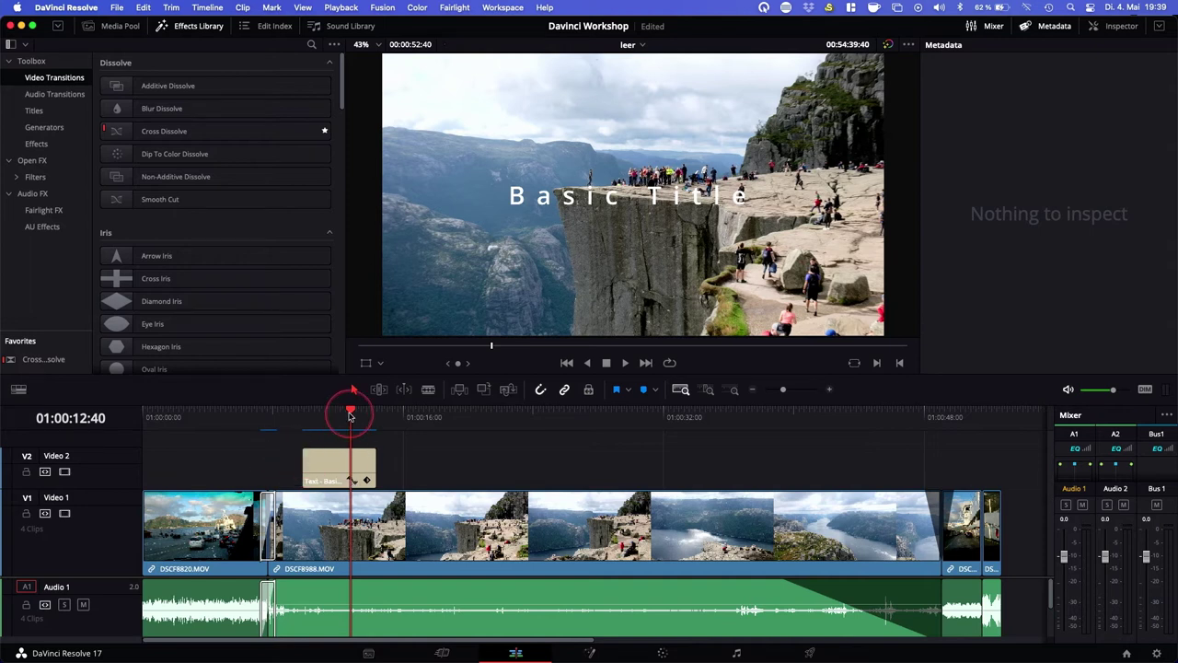
{"action": "left_click_drag", "start_coordinate": [348, 425], "coordinate": [276, 429]}
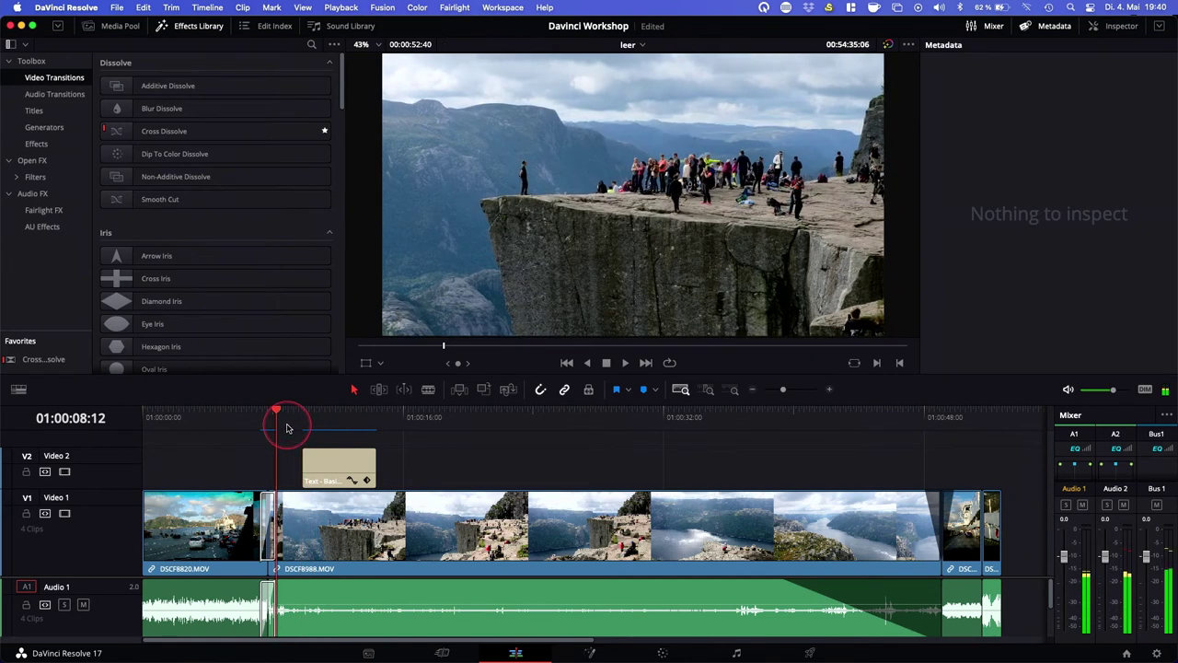
{"action": "key", "text": "space"}
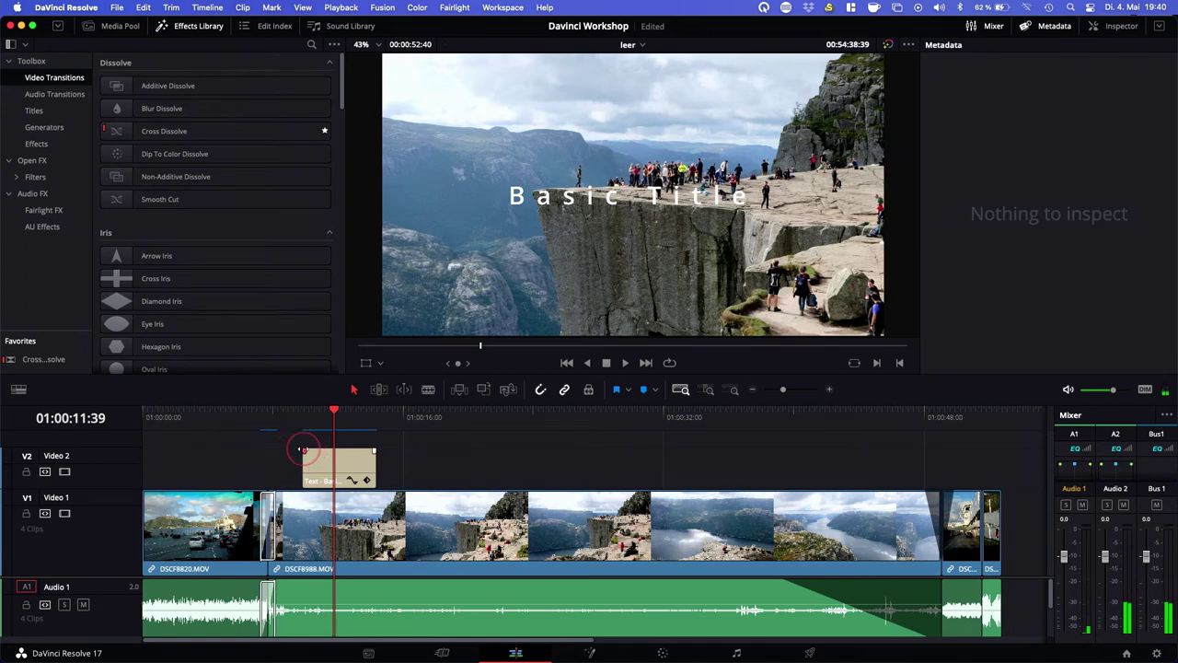
Trim the start of the title clip on V2 and replay the title section.
{"action": "left_click_drag", "start_coordinate": [303, 449], "coordinate": [366, 450]}
{"action": "left_click", "coordinate": [333, 408]}
{"action": "left_click_drag", "start_coordinate": [334, 409], "coordinate": [291, 411]}
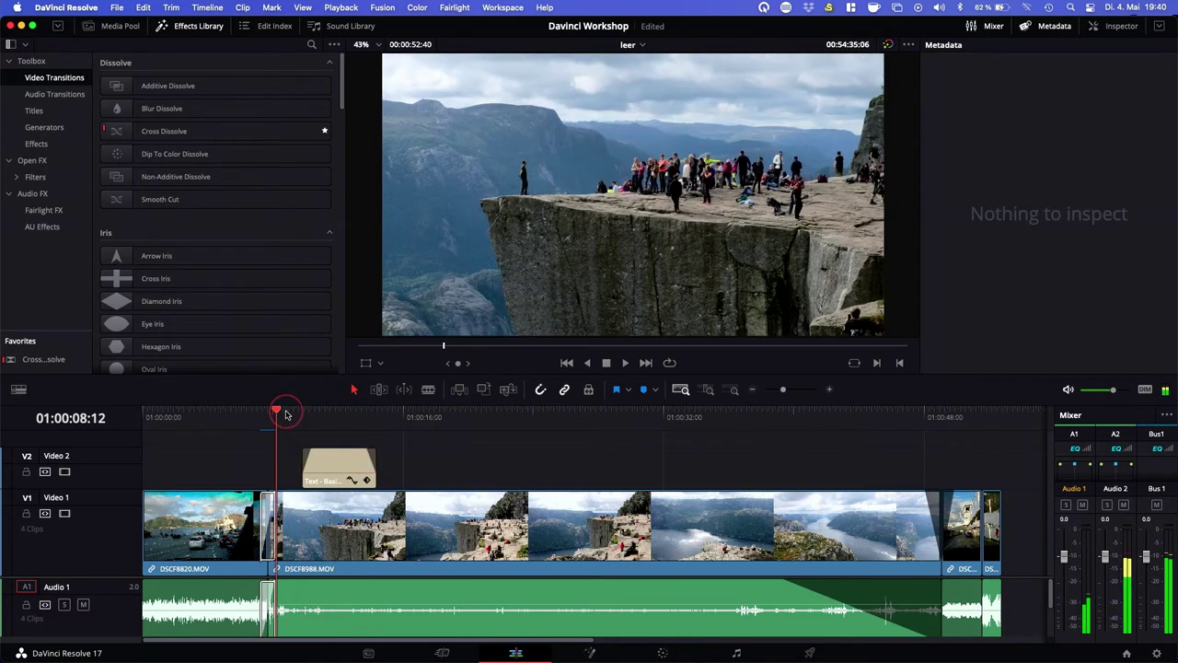
{"action": "key", "text": "space"}
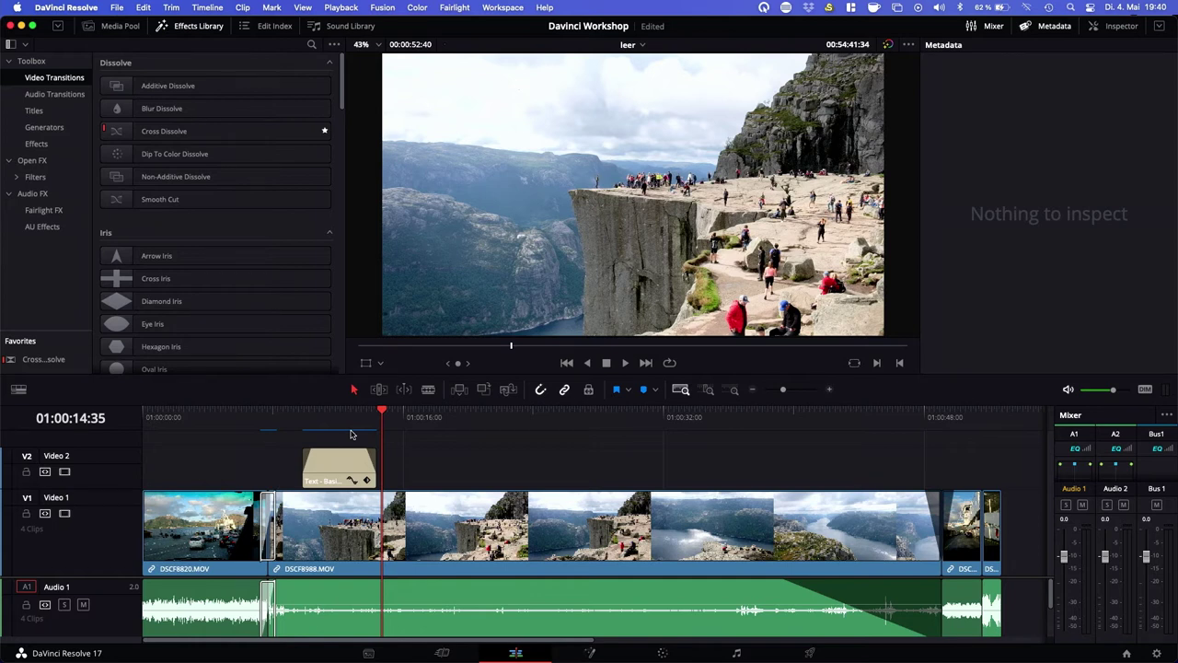
{"action": "left_click", "coordinate": [382, 8]}
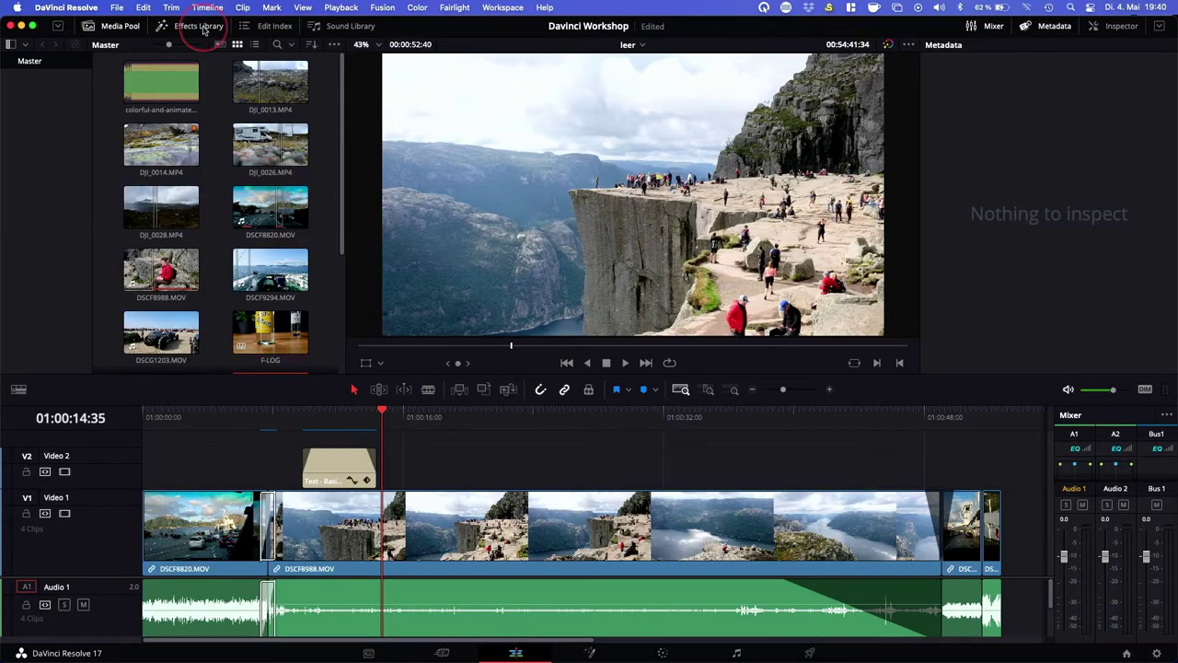
Show the Effects Library on Video Transitions in place of the Media Pool.
{"action": "left_click", "coordinate": [202, 27]}
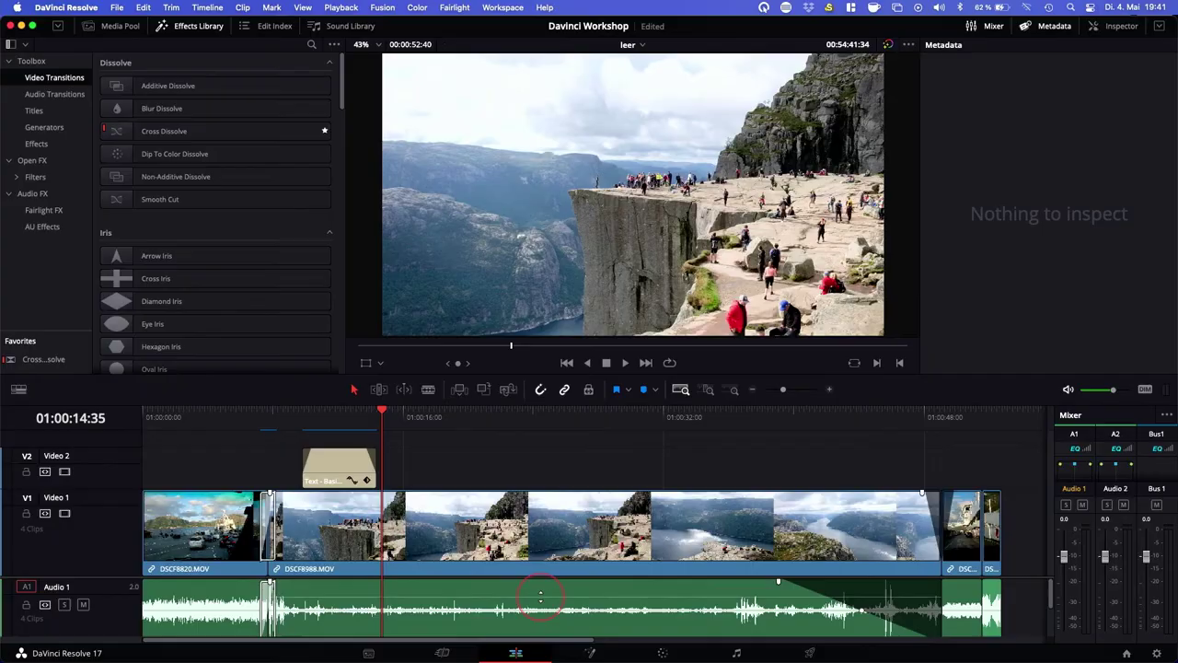
Raise the Audio 1 clip to about 11.65 dB and show DSCF8988.MOV's Inspector video properties.
{"action": "left_click_drag", "start_coordinate": [540, 597], "coordinate": [540, 596]}
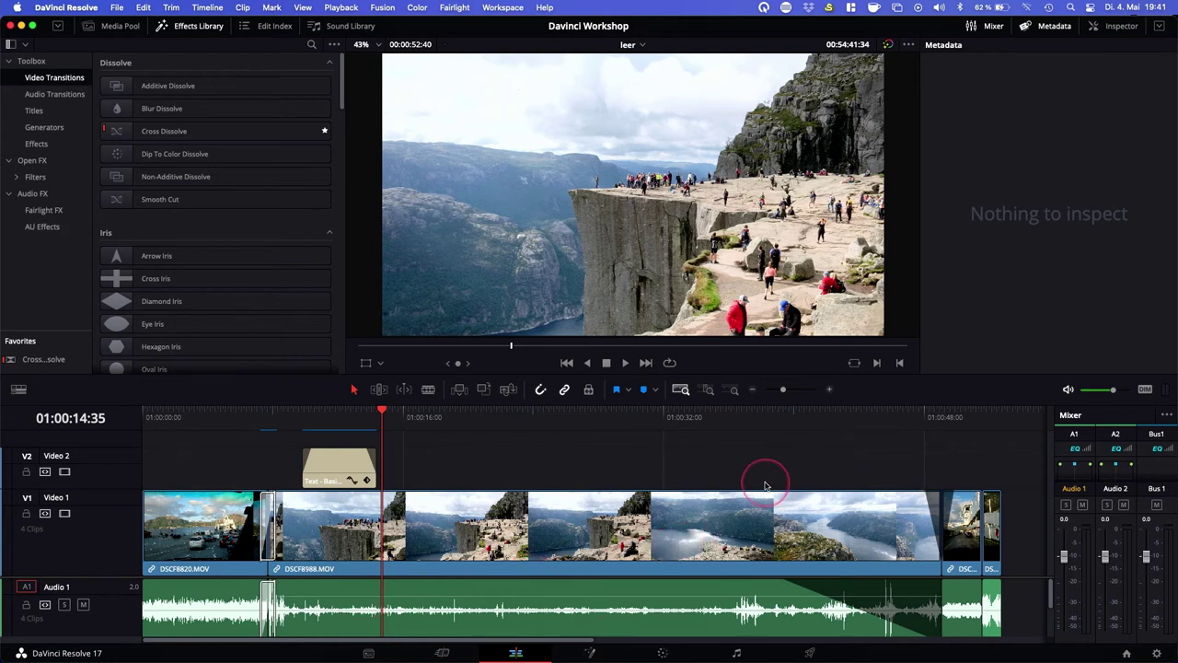
{"action": "left_click", "coordinate": [1121, 27]}
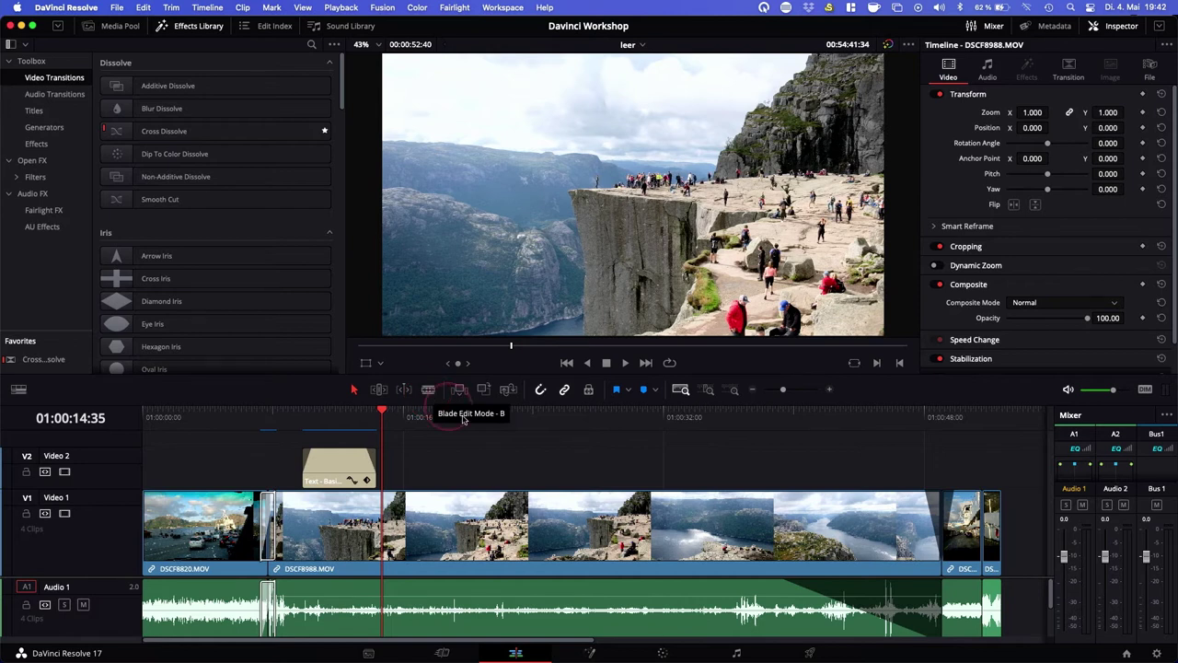
Blade the long DSCF8988.MOV clip on V1 into two at the playhead.
{"action": "left_click", "coordinate": [460, 525]}
{"action": "left_click", "coordinate": [460, 524]}
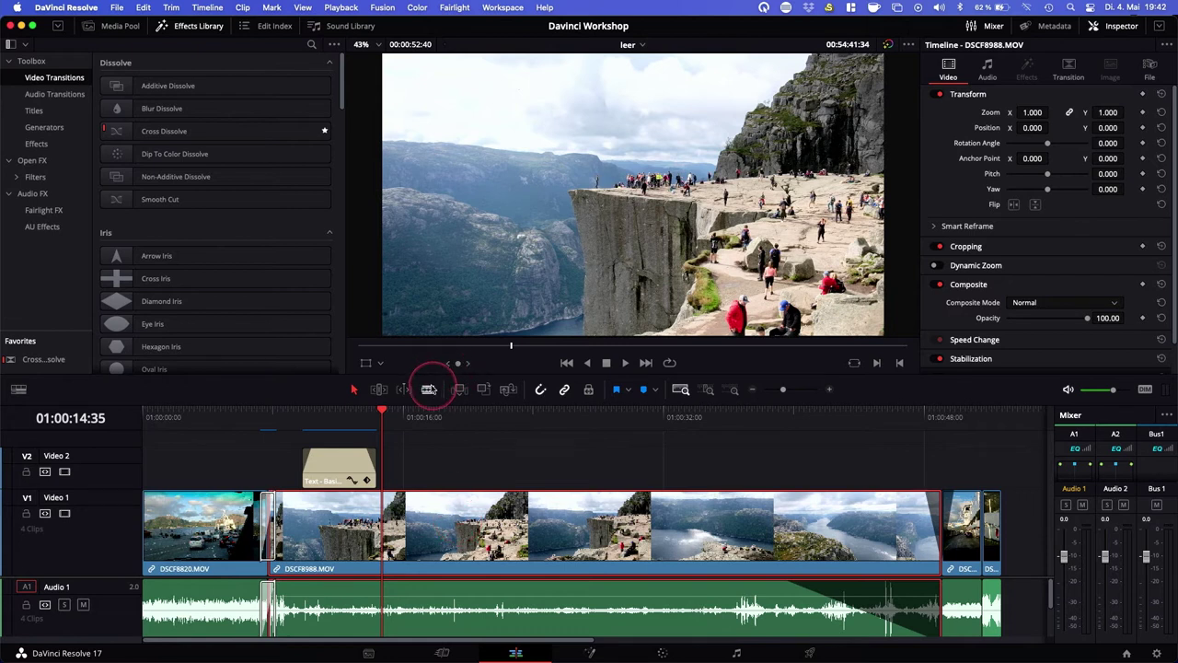
{"action": "left_click", "coordinate": [429, 389]}
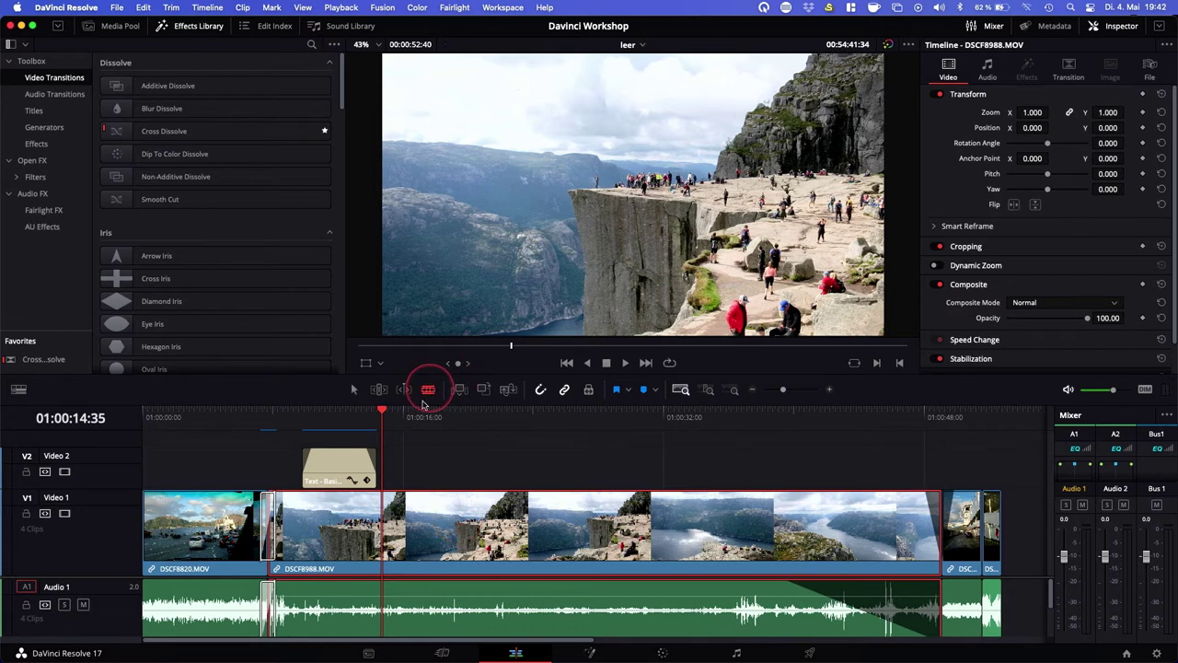
{"action": "left_click", "coordinate": [394, 520]}
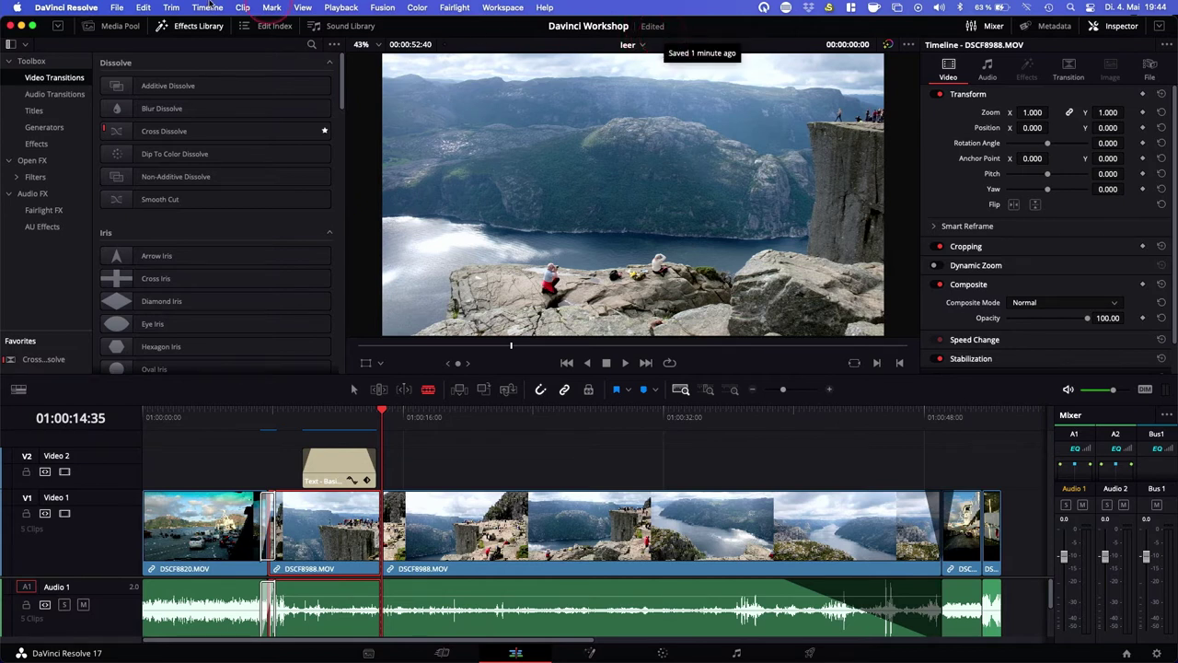
{"action": "left_click", "coordinate": [120, 11]}
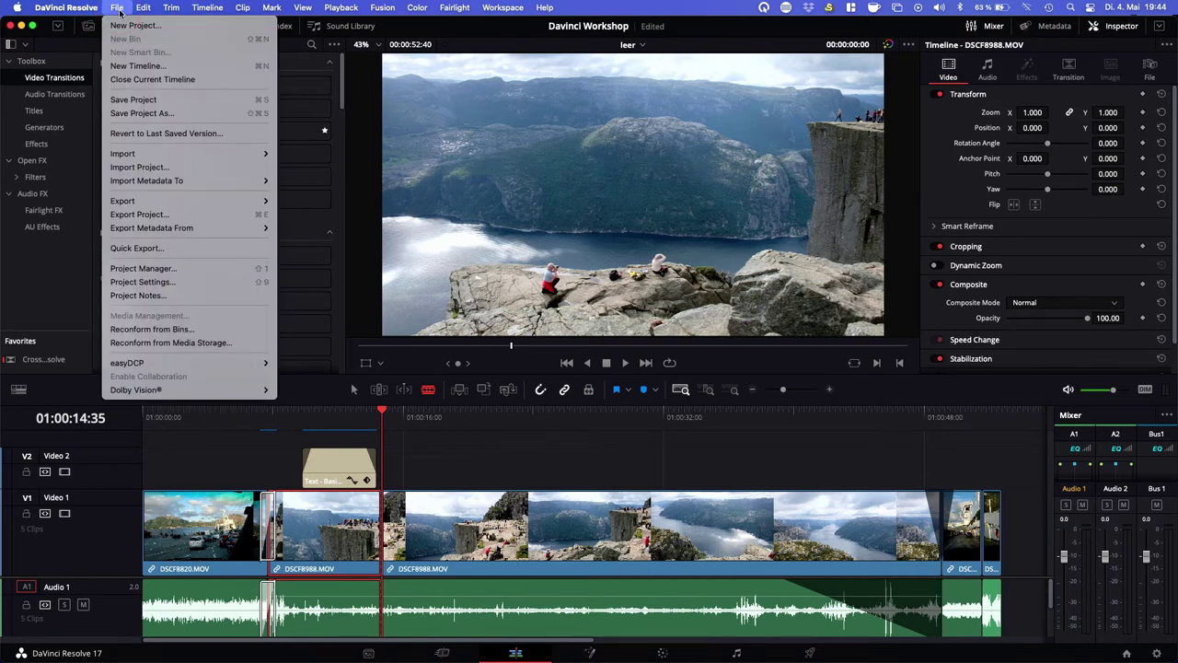
{"action": "left_click", "coordinate": [137, 105]}
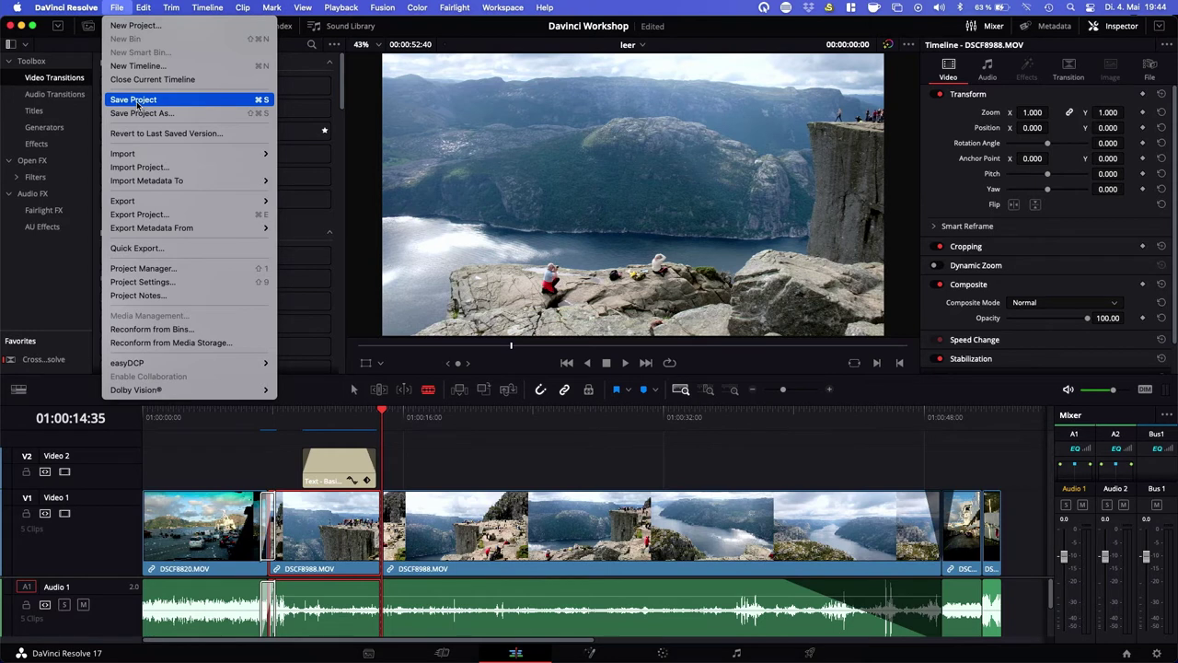
{"action": "left_click", "coordinate": [443, 11]}
{"action": "left_click", "coordinate": [414, 27]}
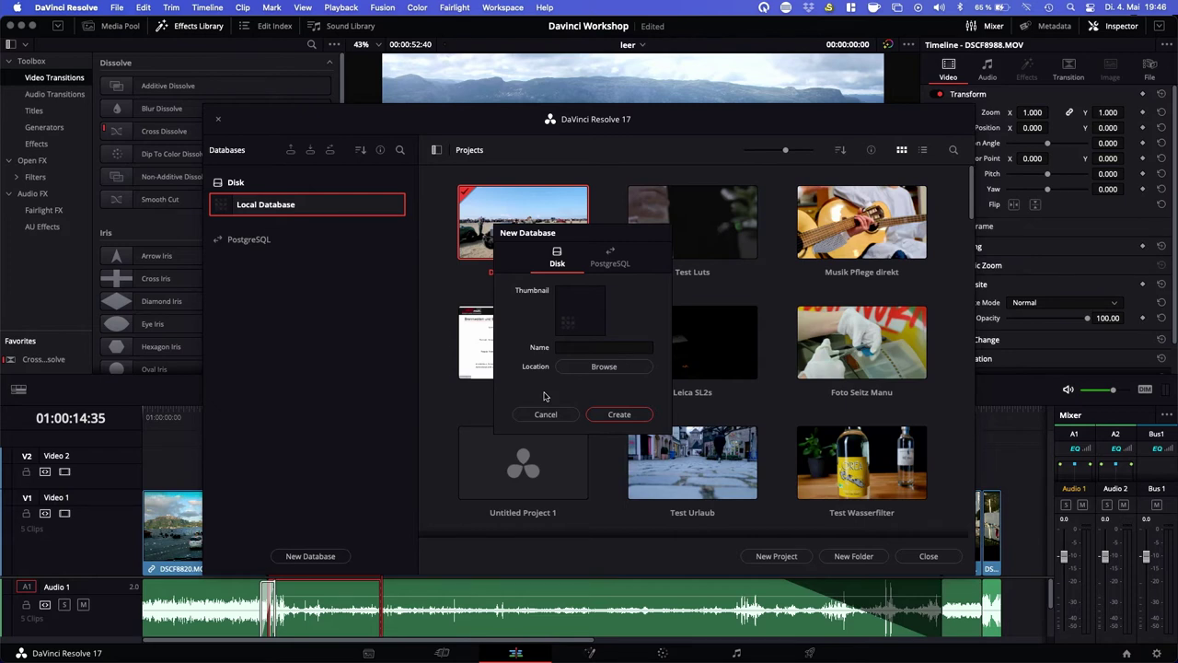
Cancel the New Database dialog, leaving the macOS desktop in front.
{"action": "left_click", "coordinate": [545, 412]}
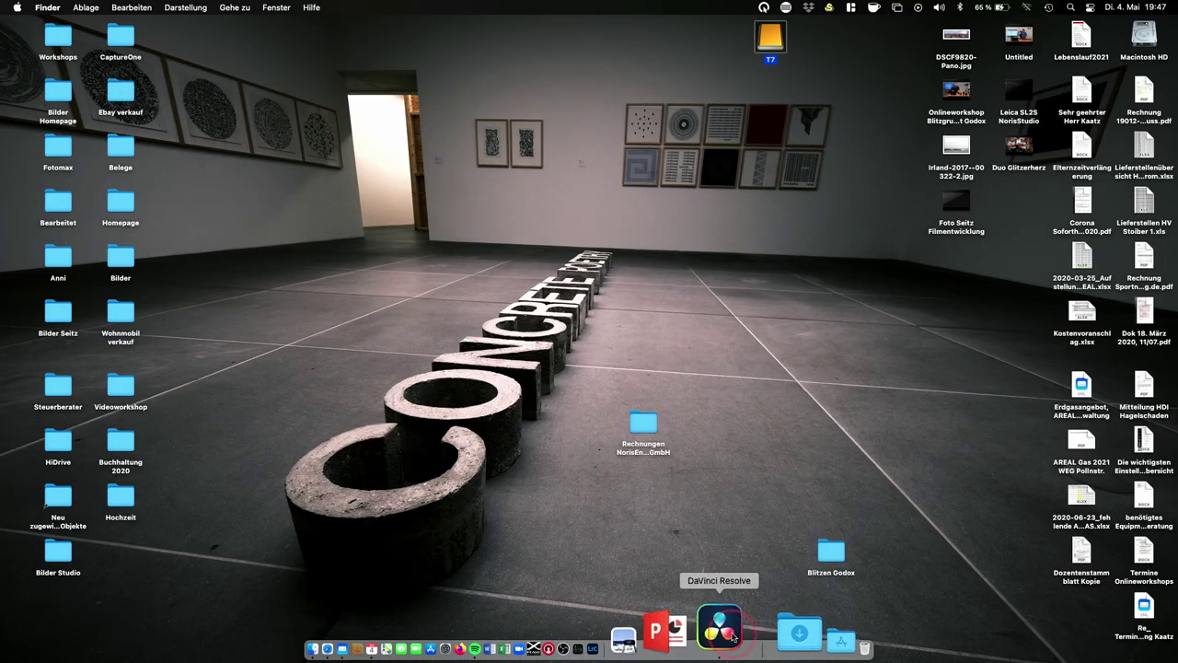
Quit DaVinci Resolve (Beenden) from its Dock icon and relaunch it from the Dock.
{"action": "right_click", "coordinate": [733, 633]}
{"action": "left_click", "coordinate": [737, 572]}
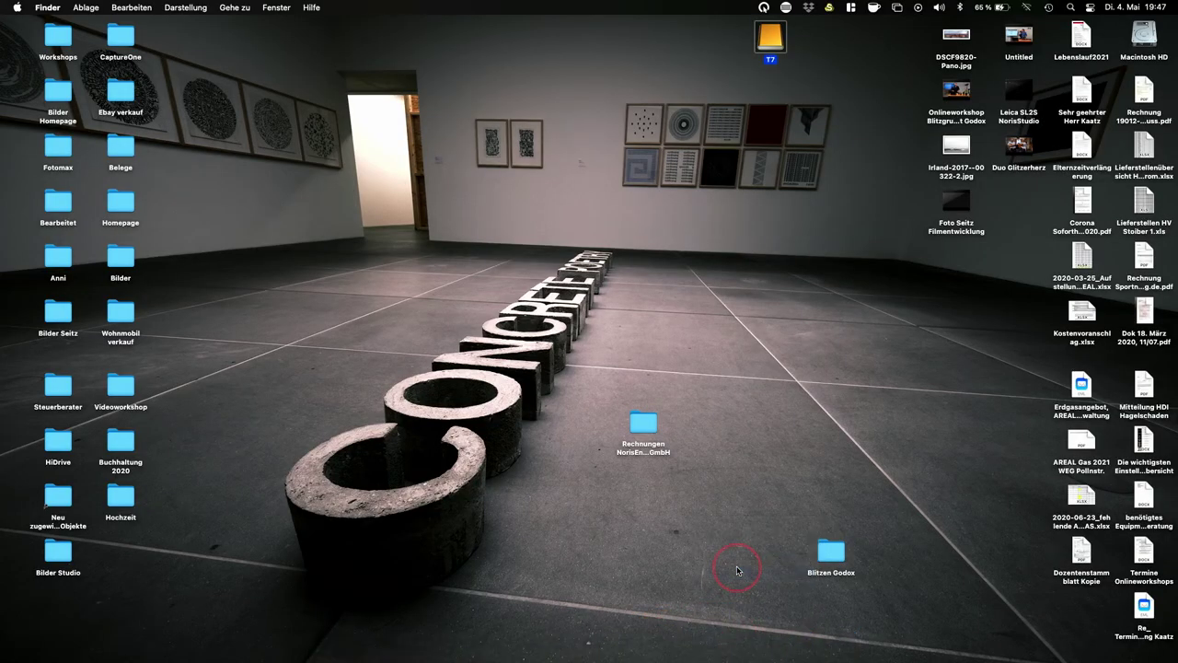
{"action": "mouse_move", "coordinate": [672, 657]}
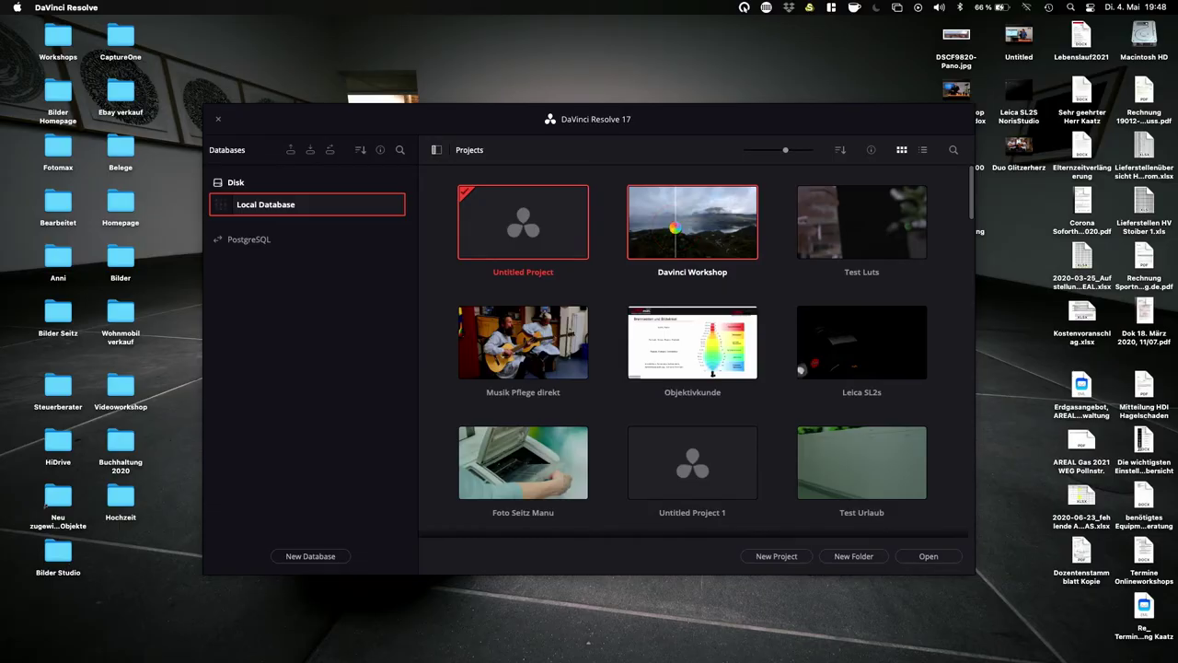
Open the Davinci Workshop project from the Local Database project list.
{"action": "double_click", "coordinate": [676, 229]}
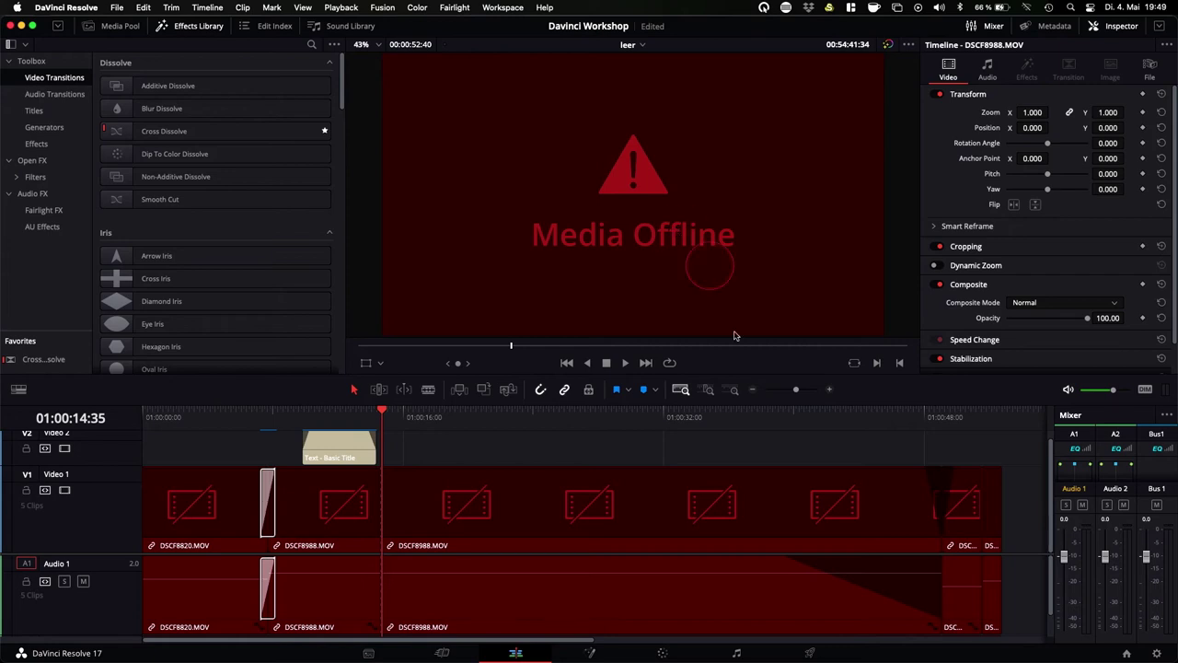
On the Media page, relink offline DSCF8820.MOV to the T7 > Videoworkshop folder.
{"action": "left_click", "coordinate": [724, 580]}
{"action": "left_click", "coordinate": [368, 653]}
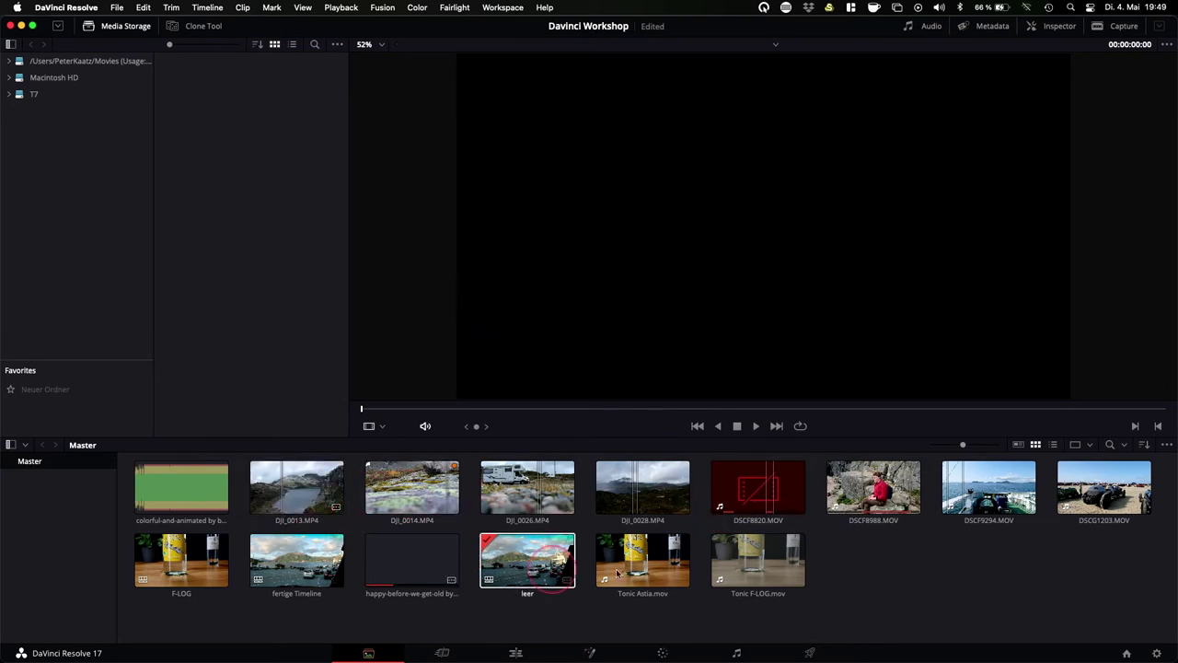
{"action": "right_click", "coordinate": [743, 490]}
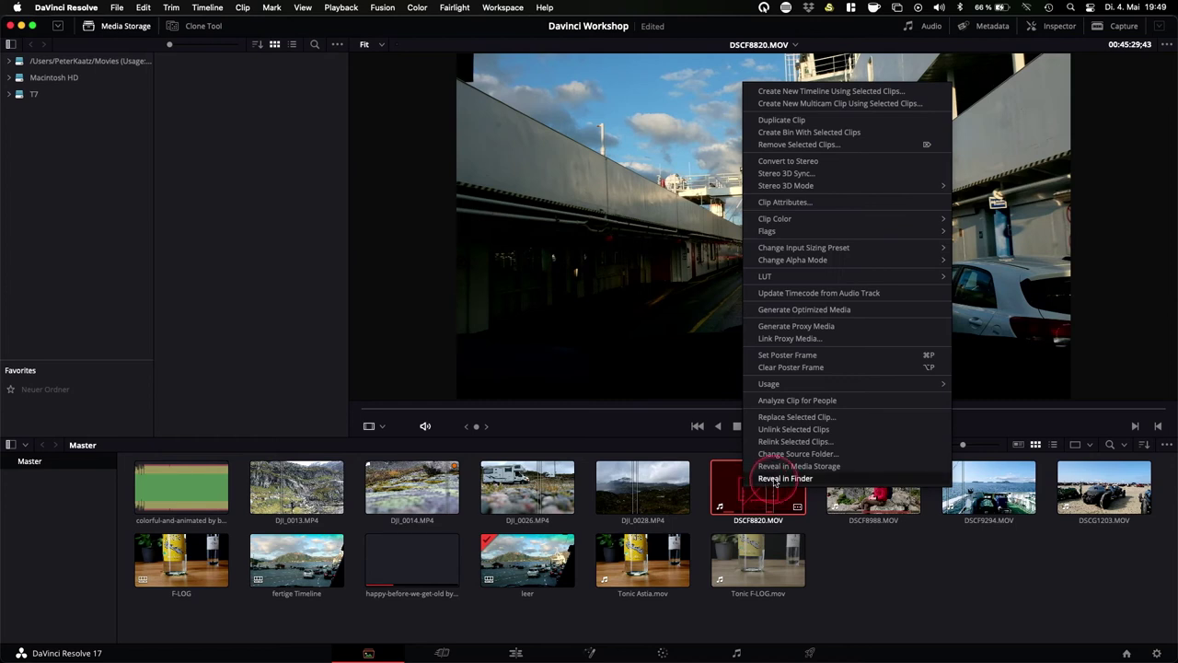
{"action": "left_click", "coordinate": [782, 441]}
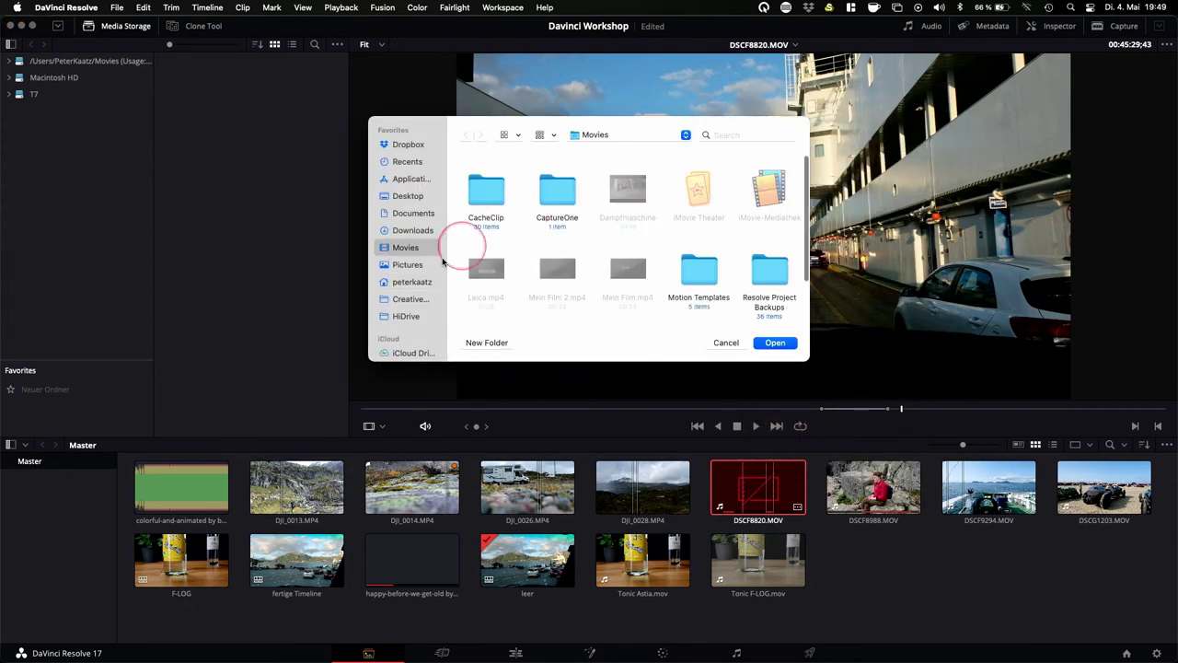
{"action": "scroll", "coordinate": [433, 267], "scroll_direction": "down", "scroll_amount": 3}
{"action": "left_click", "coordinate": [398, 327]}
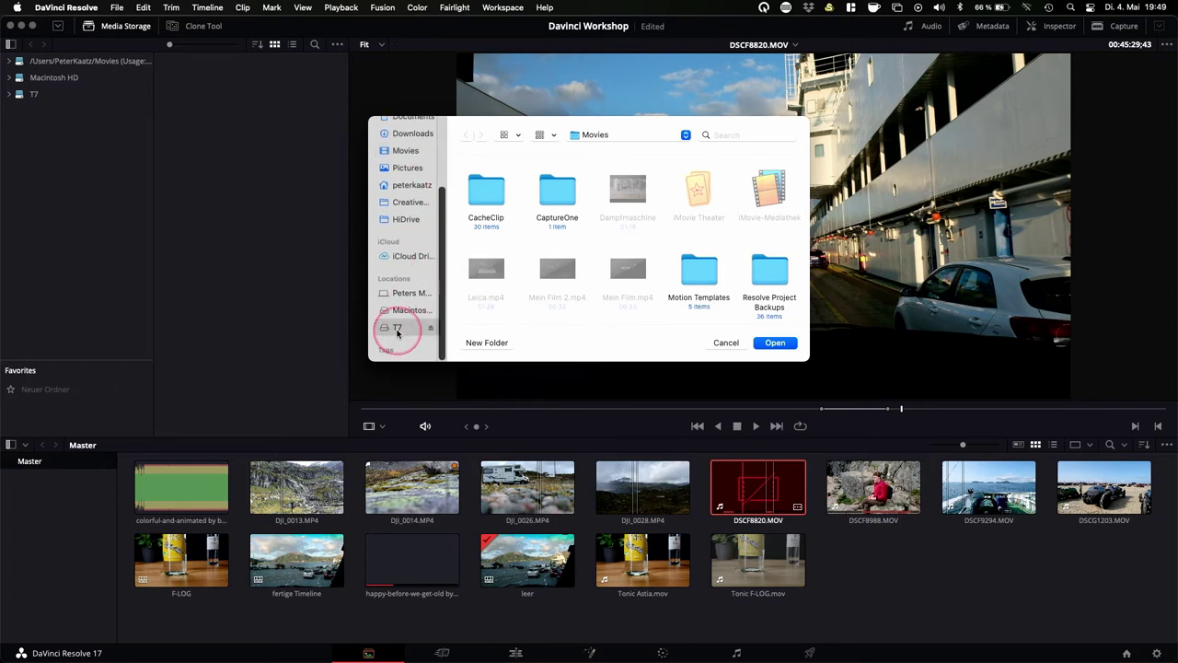
{"action": "double_click", "coordinate": [632, 276]}
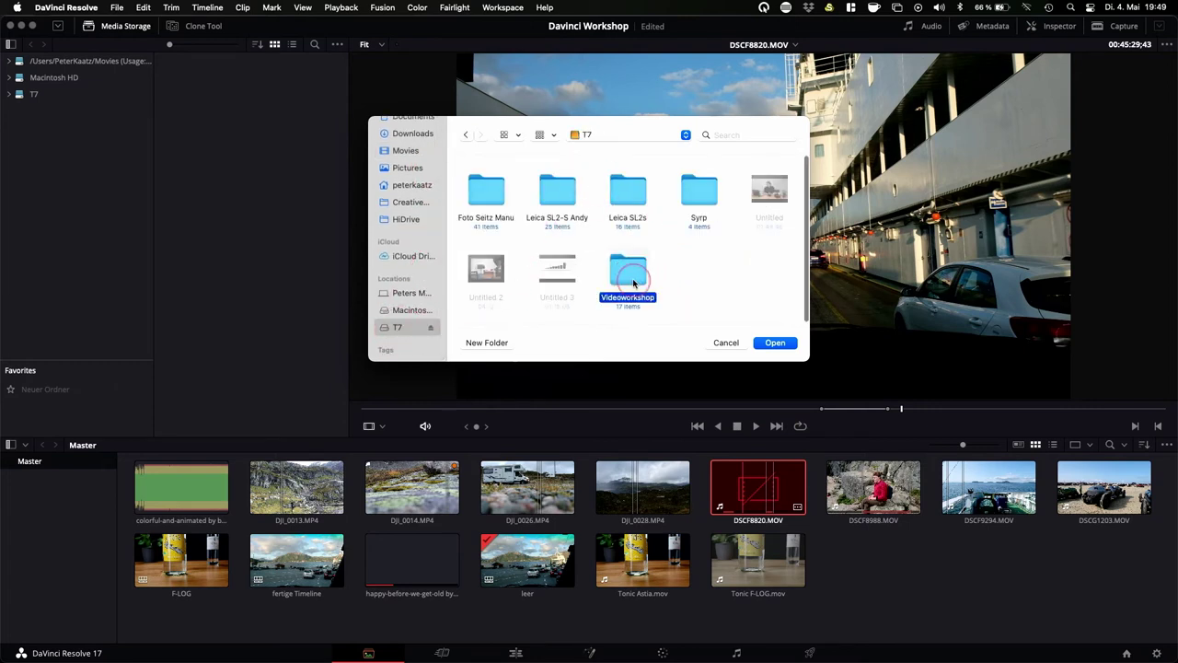
{"action": "left_click", "coordinate": [771, 341]}
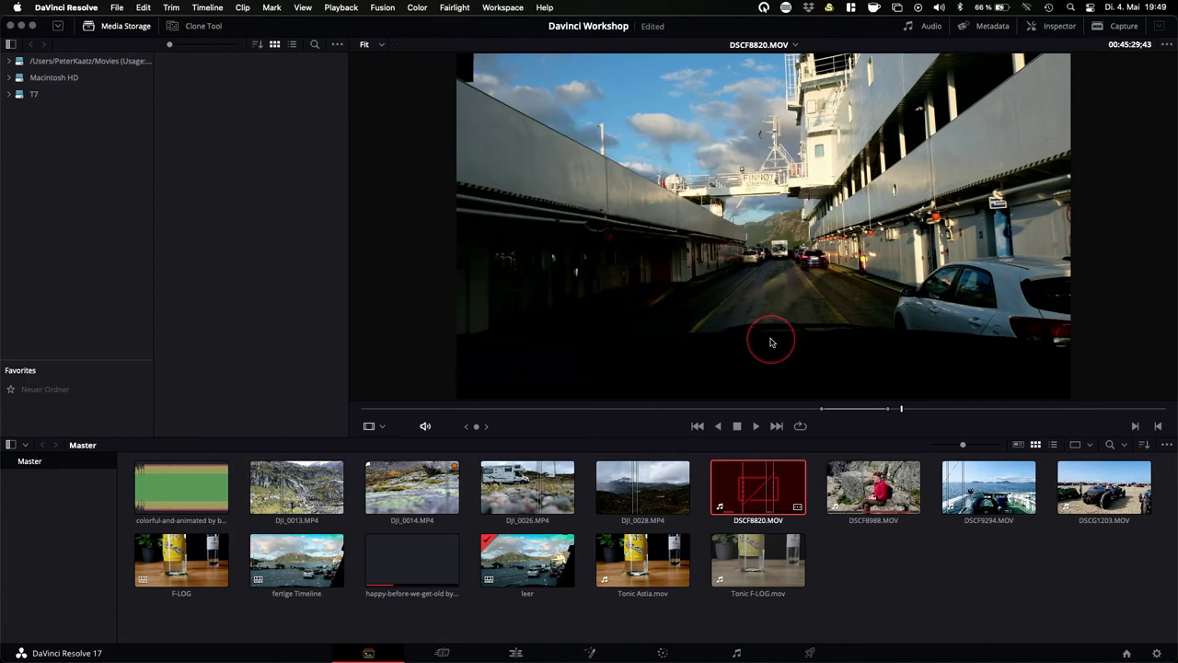
{"action": "mouse_move", "coordinate": [906, 656]}
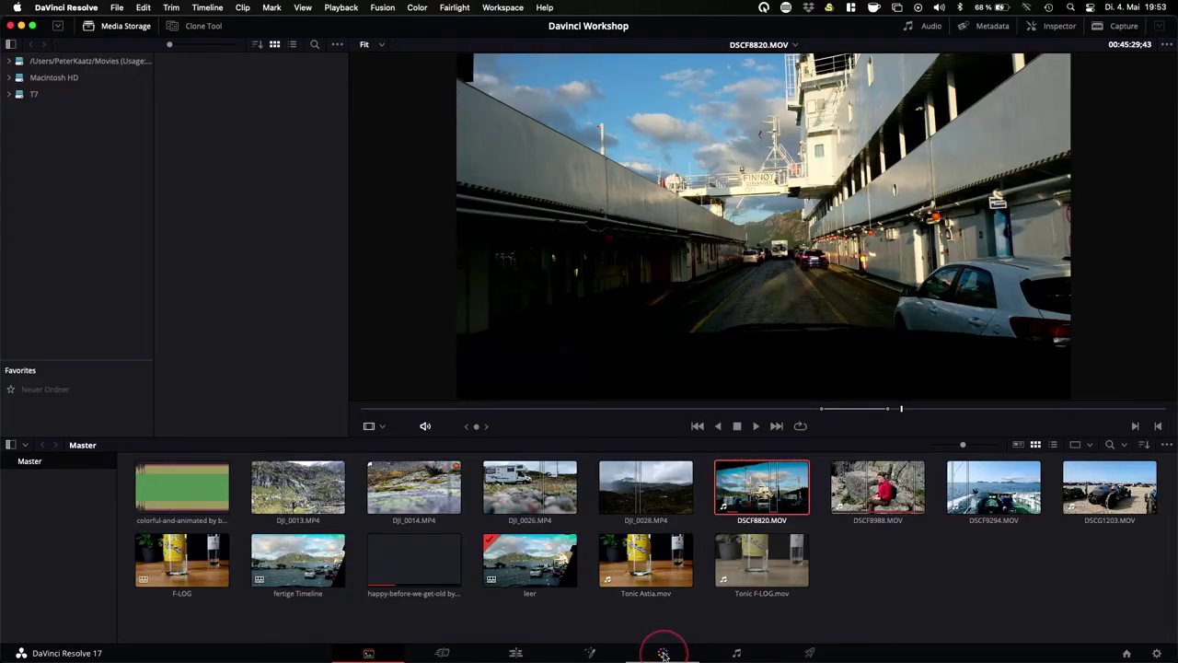
Switch to the Color page and scrub the playhead back onto the ferry clip.
{"action": "left_click", "coordinate": [663, 653]}
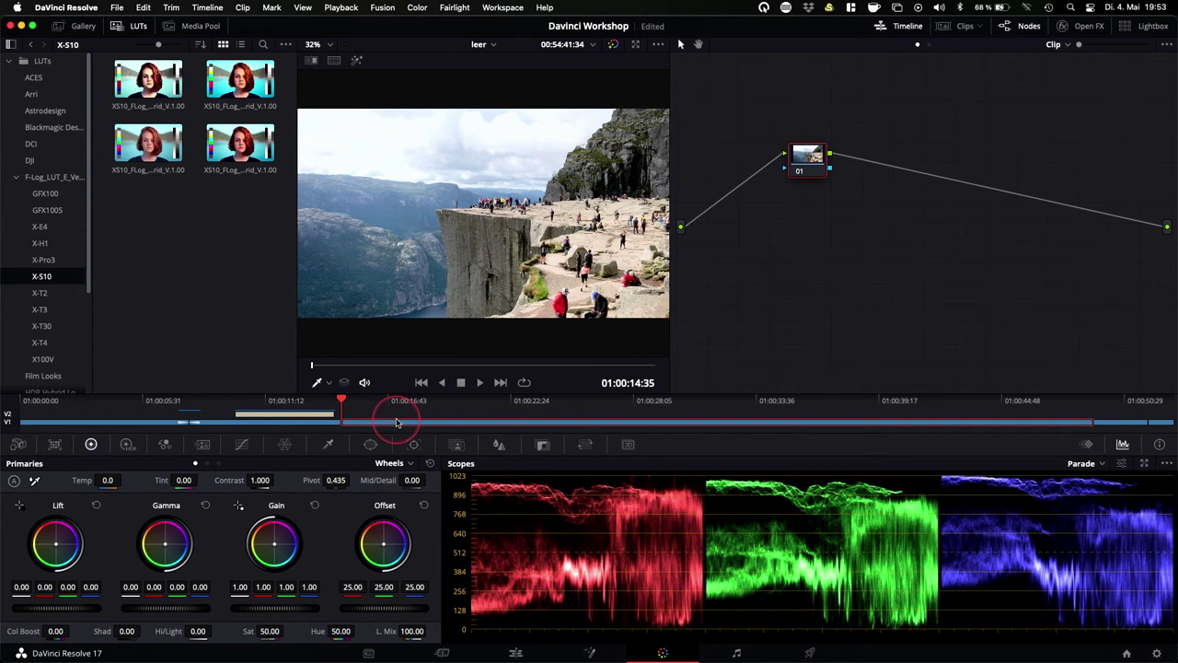
{"action": "left_click", "coordinate": [314, 402]}
{"action": "left_click_drag", "start_coordinate": [314, 402], "coordinate": [113, 416]}
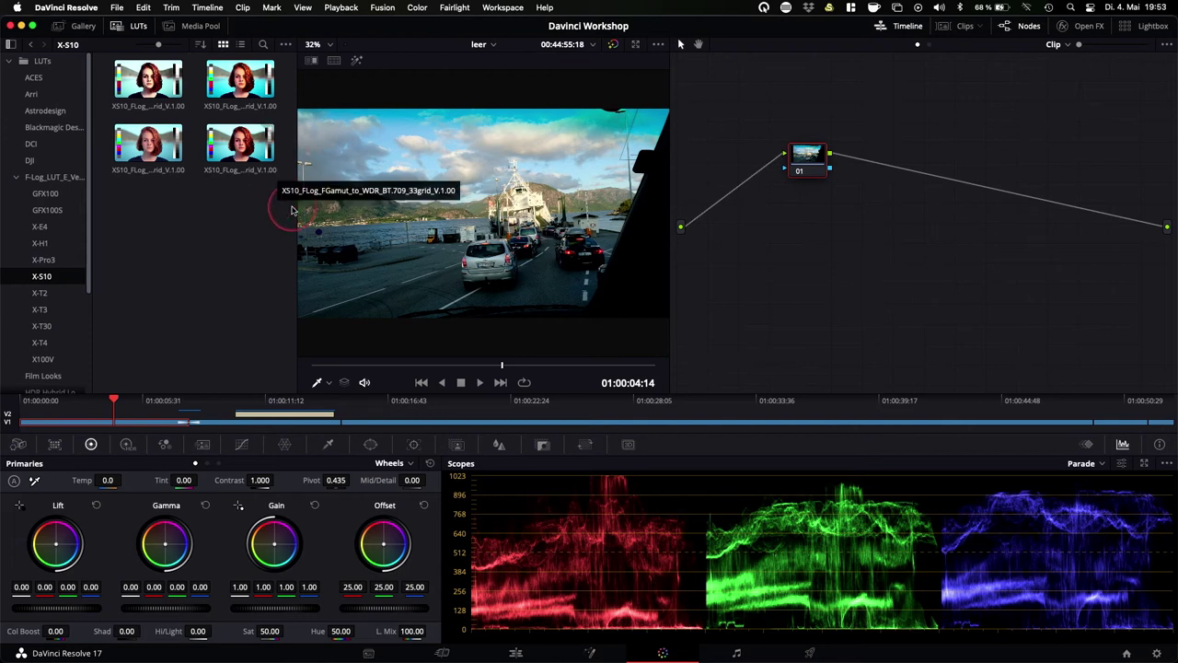
Hide the LUT browser, raise Offset to about 30.80 and Lift to 0.03.
{"action": "left_click", "coordinate": [133, 31]}
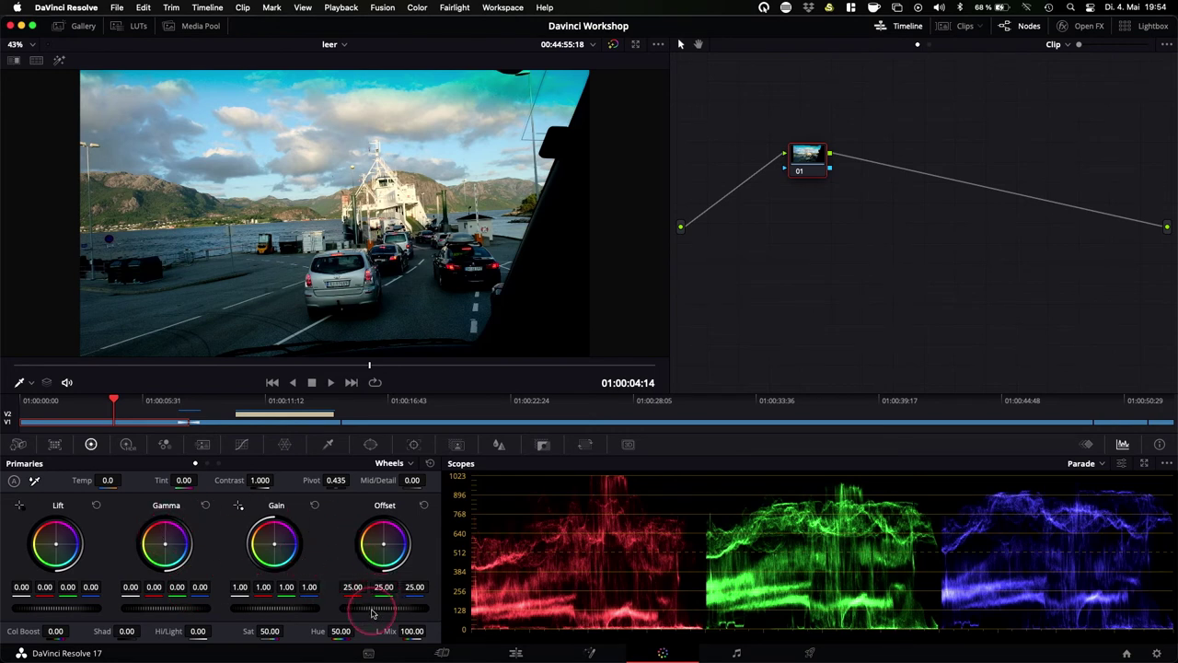
{"action": "left_click_drag", "start_coordinate": [373, 612], "coordinate": [426, 600]}
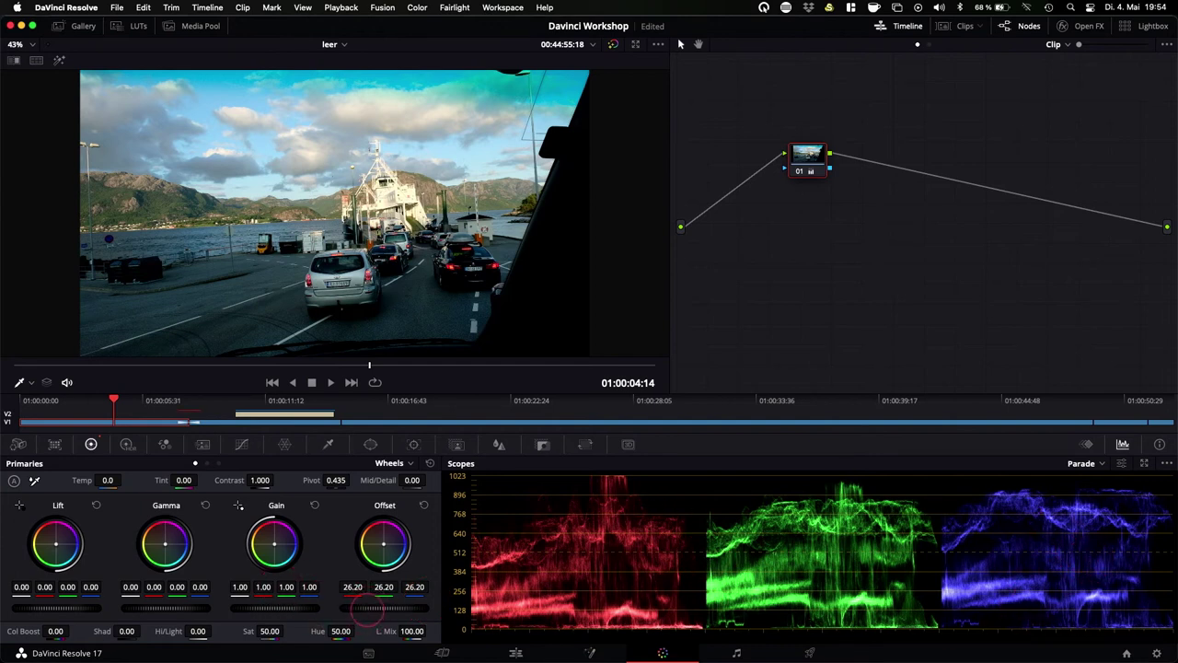
{"action": "left_click_drag", "start_coordinate": [366, 612], "coordinate": [428, 608]}
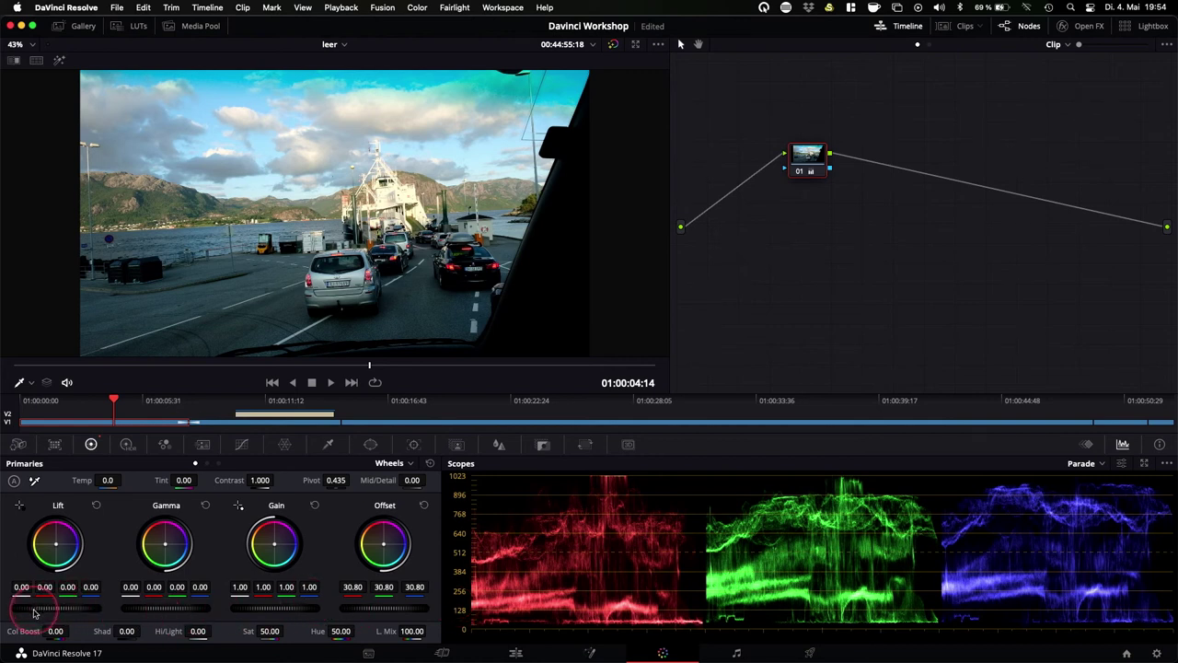
{"action": "left_click_drag", "start_coordinate": [34, 613], "coordinate": [66, 608]}
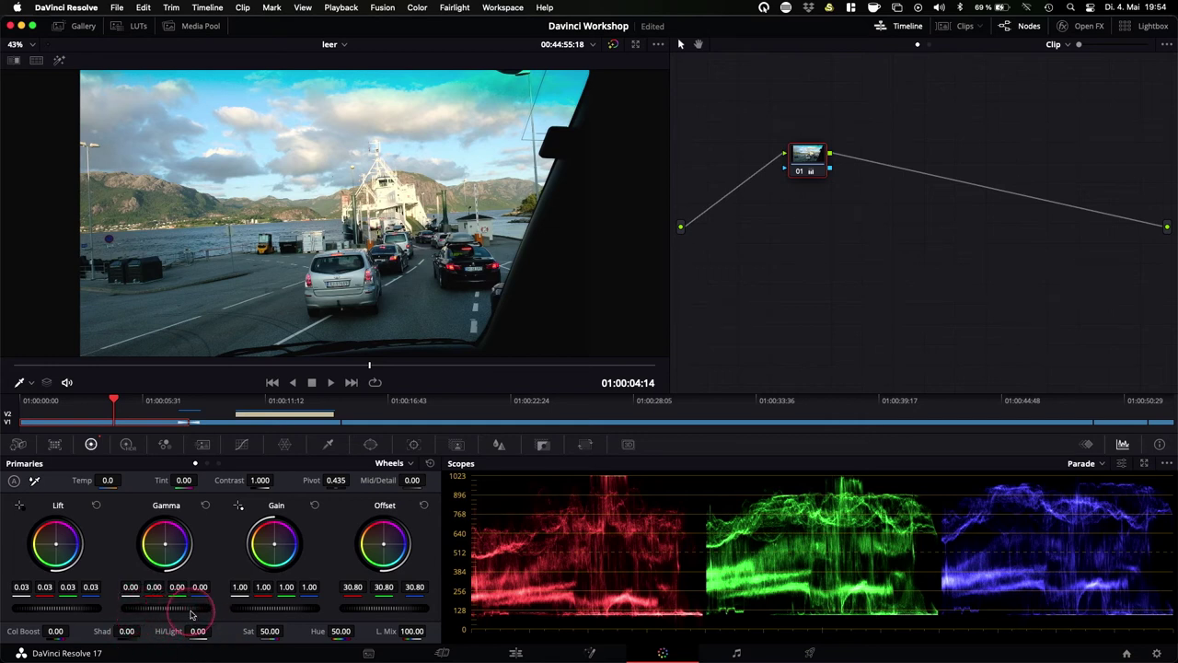
Try gamma and warm/cool midtone and highlight tints, then reset all colour wheels to neutral.
{"action": "left_click_drag", "start_coordinate": [149, 612], "coordinate": [184, 599]}
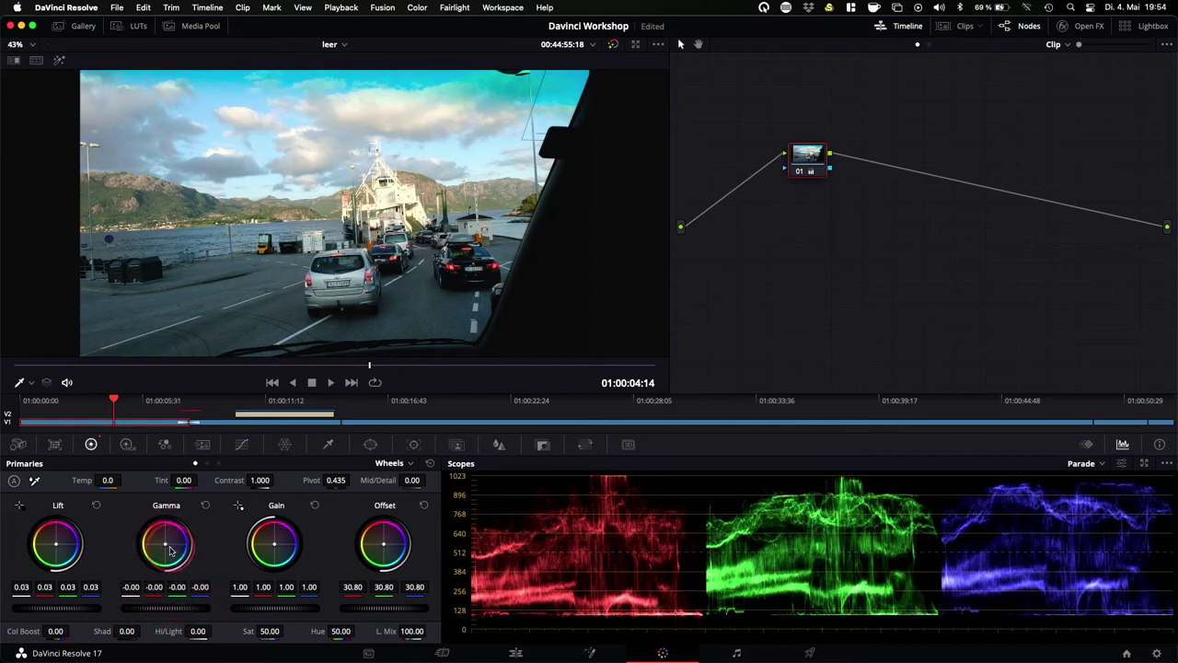
{"action": "left_click", "coordinate": [96, 506]}
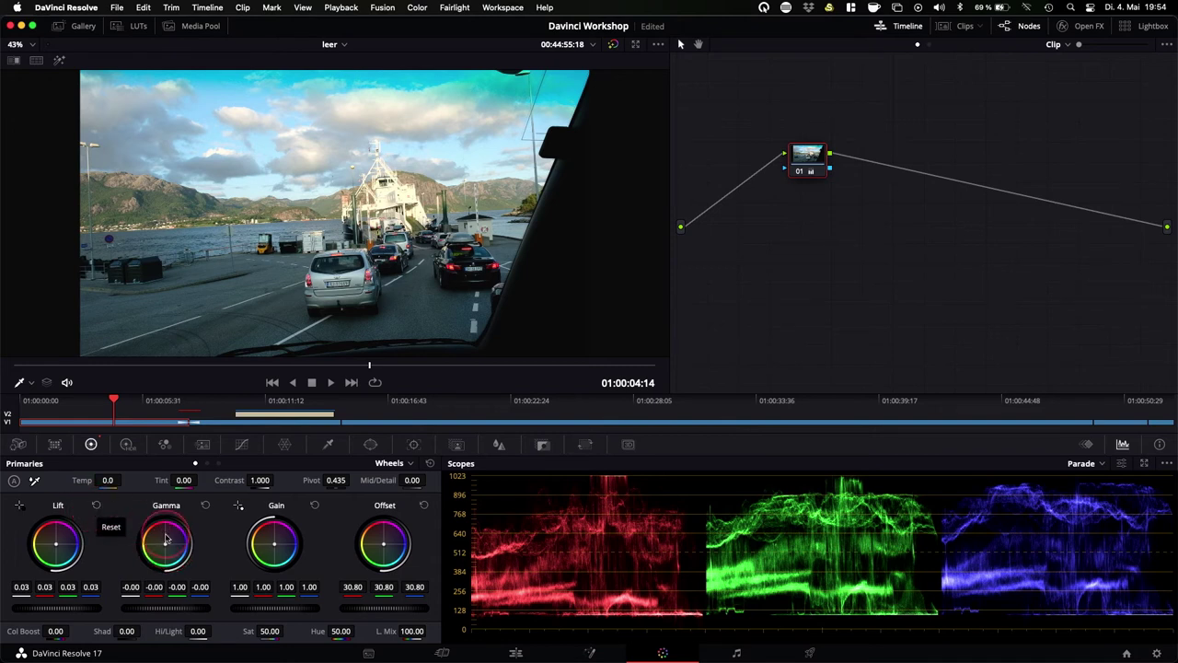
{"action": "left_click_drag", "start_coordinate": [165, 543], "coordinate": [159, 536]}
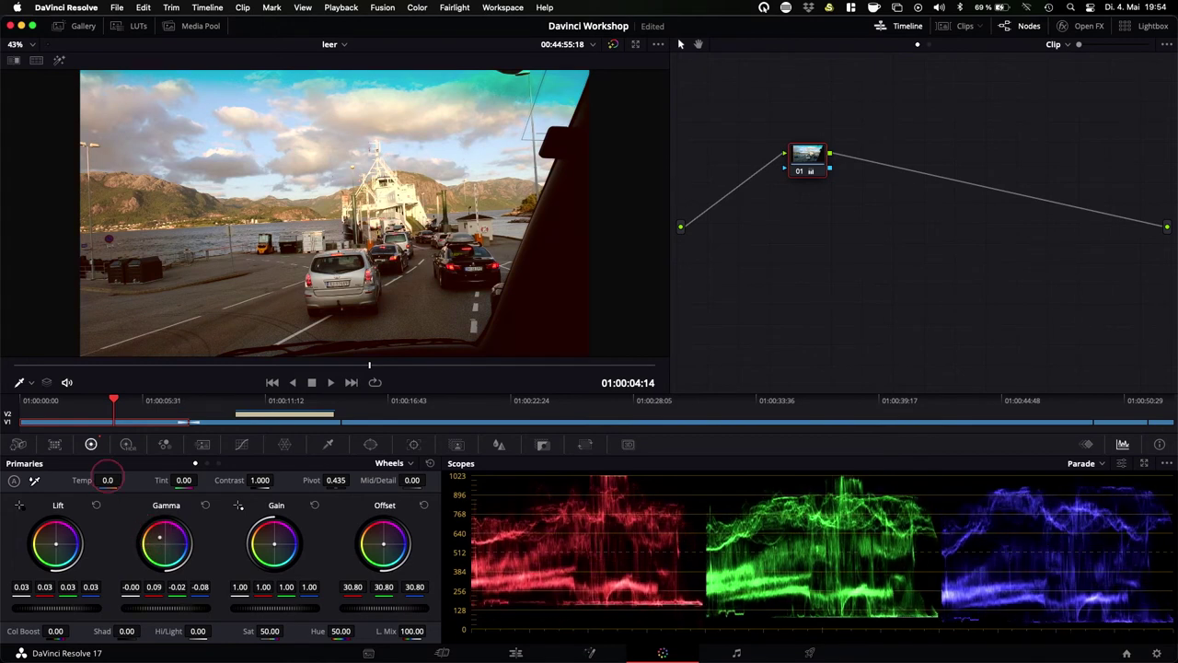
{"action": "left_click", "coordinate": [107, 484]}
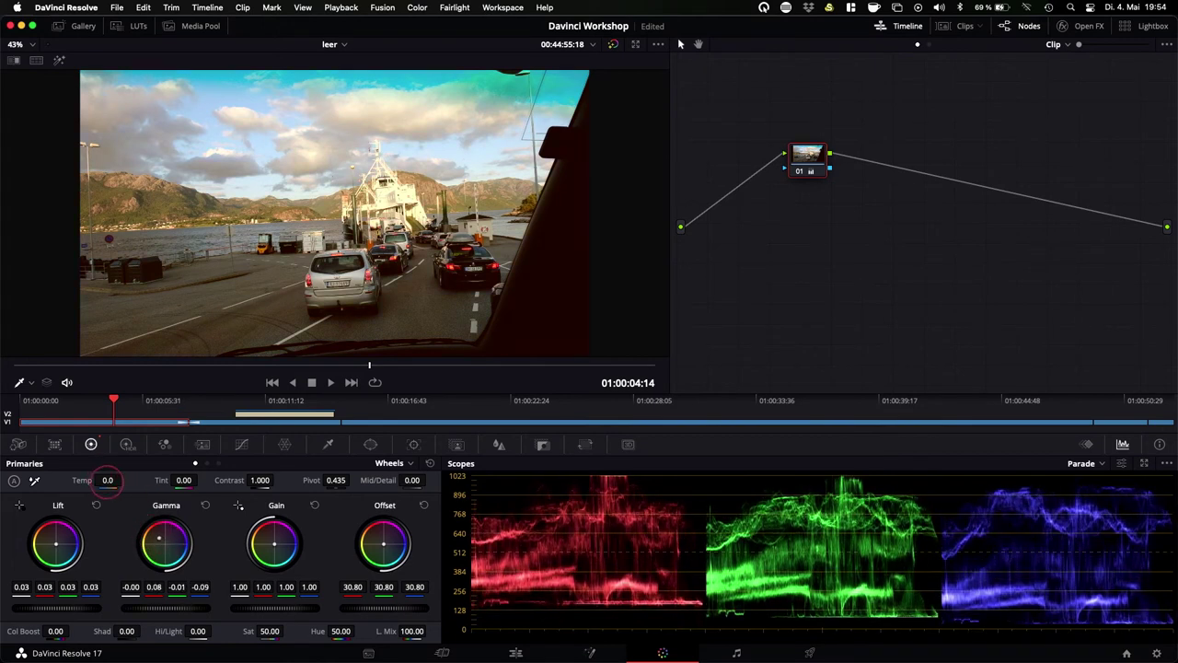
{"action": "key", "text": "super+z"}
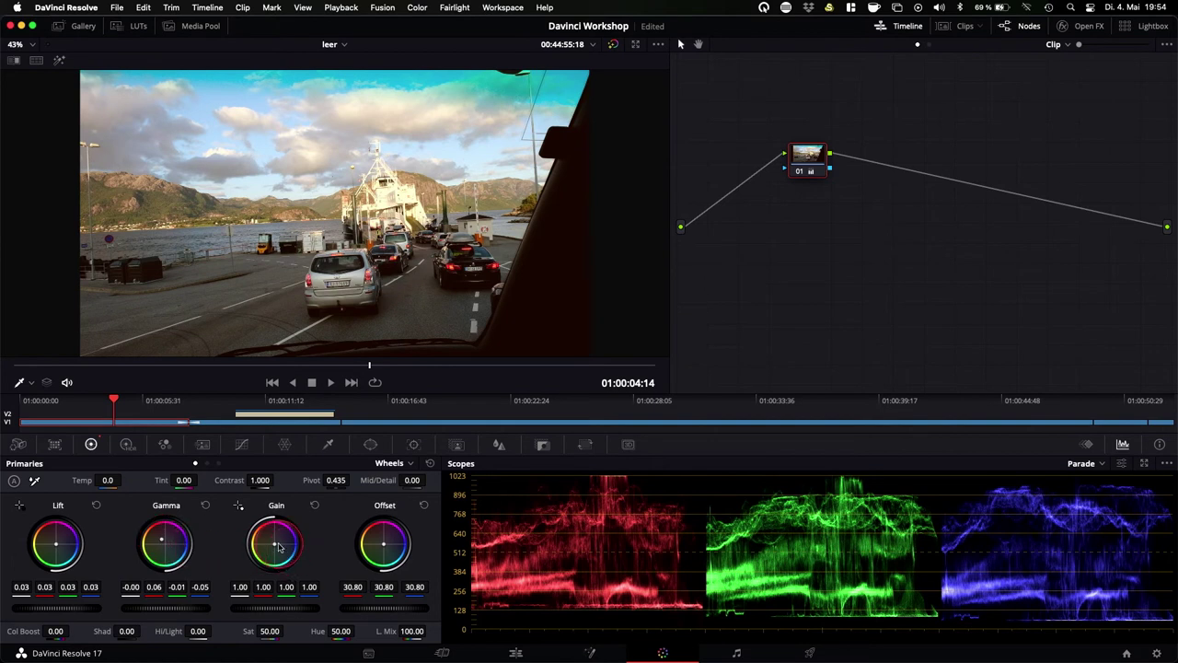
{"action": "left_click_drag", "start_coordinate": [276, 546], "coordinate": [276, 548]}
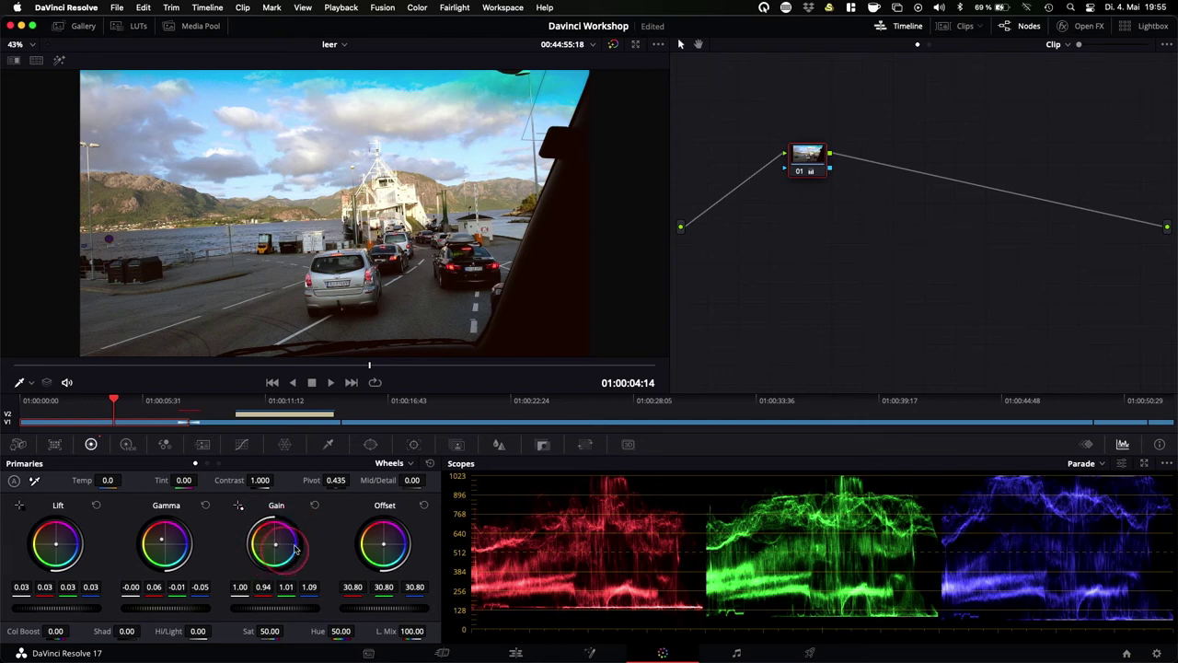
{"action": "left_click", "coordinate": [316, 506]}
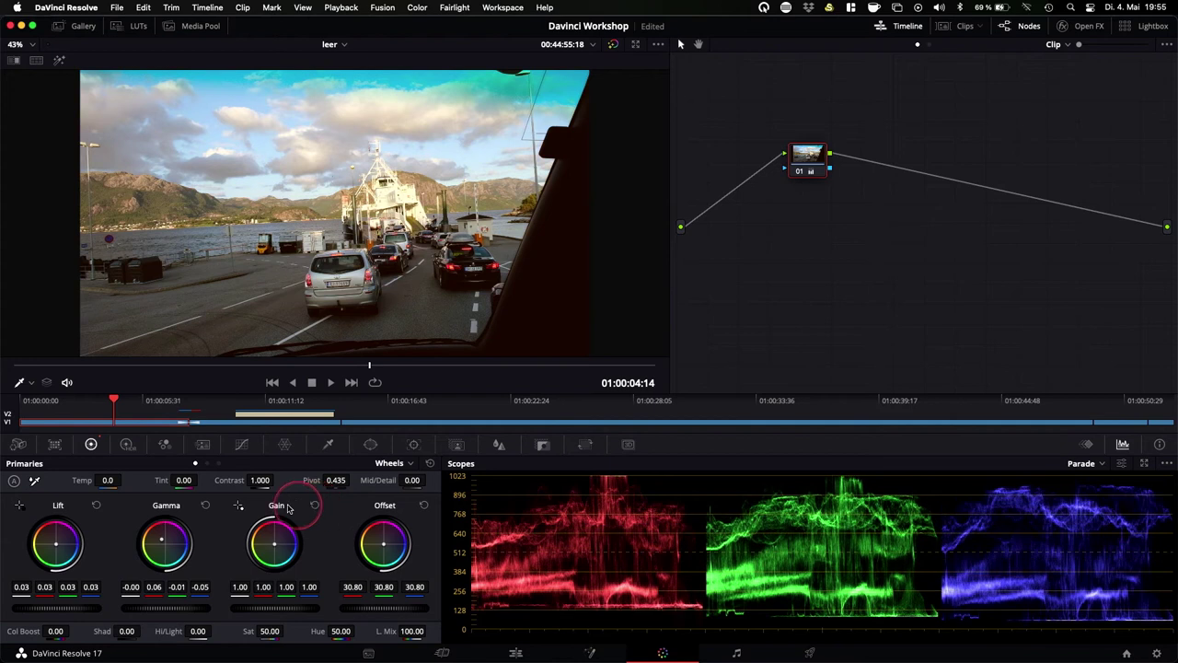
{"action": "left_click", "coordinate": [206, 505]}
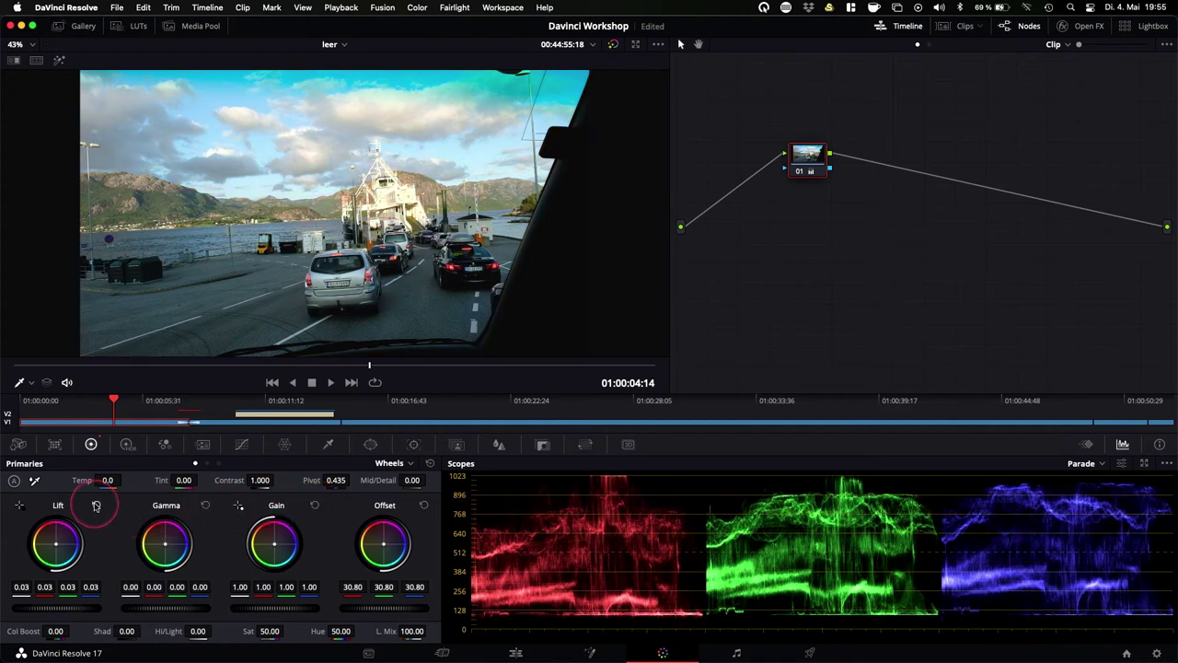
{"action": "left_click", "coordinate": [96, 505]}
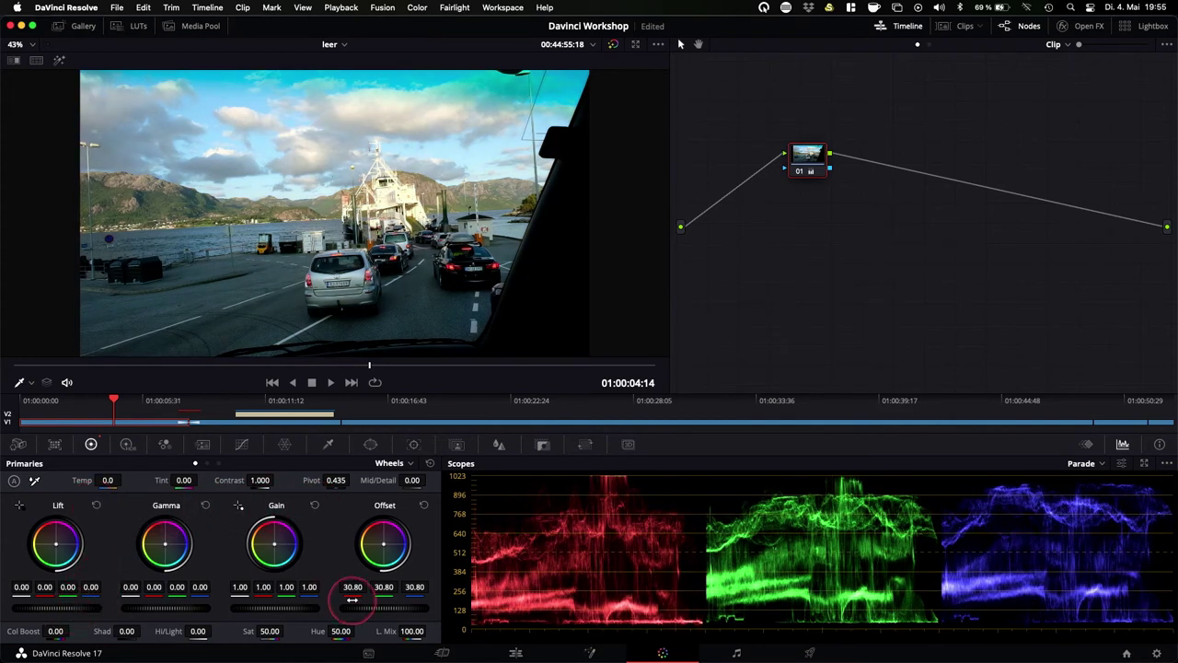
Raise Offset to 32.65, Gamma to 0.01 and Lift to 0.02.
{"action": "left_click_drag", "start_coordinate": [382, 608], "coordinate": [425, 609]}
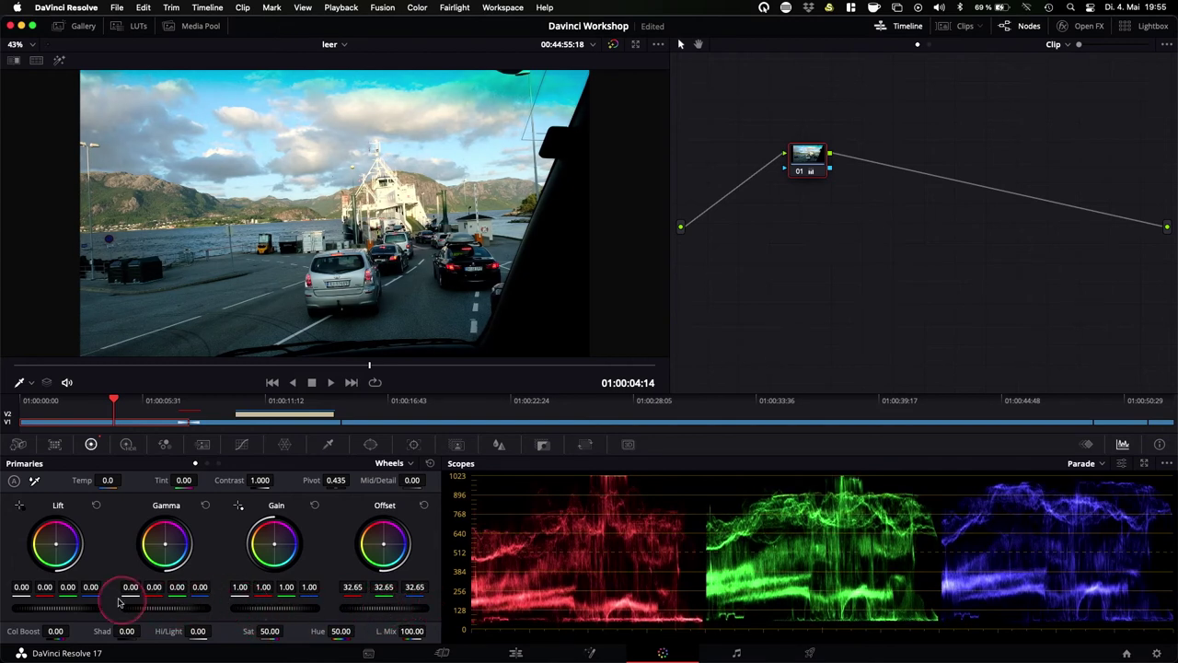
{"action": "left_click_drag", "start_coordinate": [152, 608], "coordinate": [189, 606]}
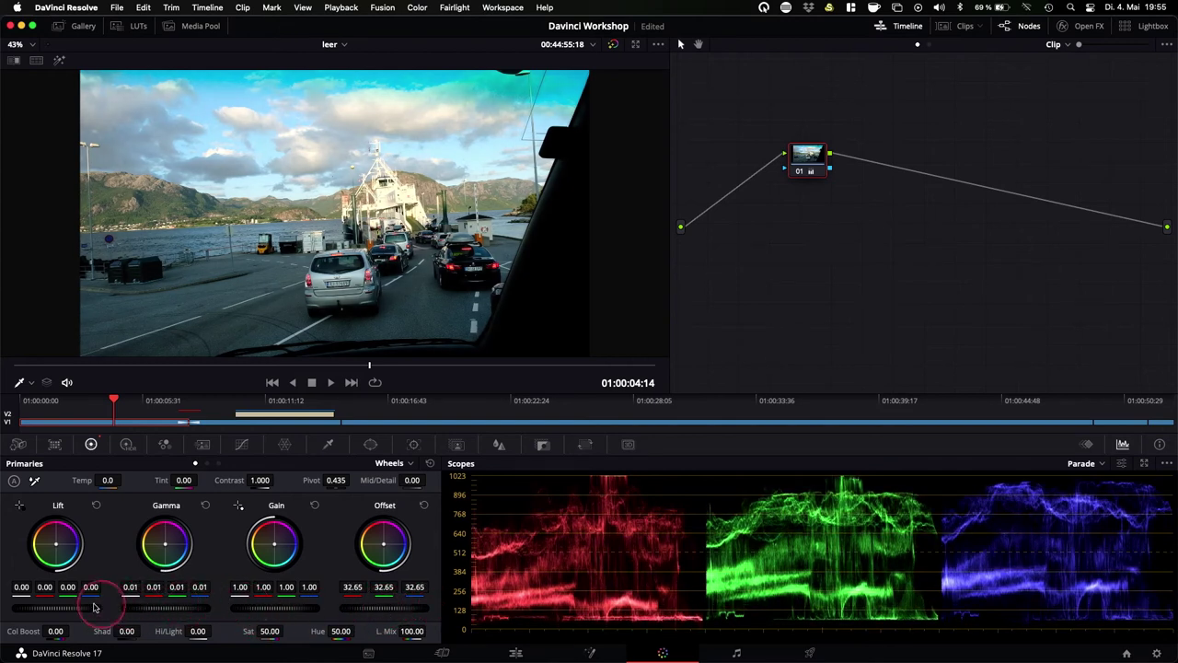
{"action": "left_click_drag", "start_coordinate": [53, 609], "coordinate": [79, 609]}
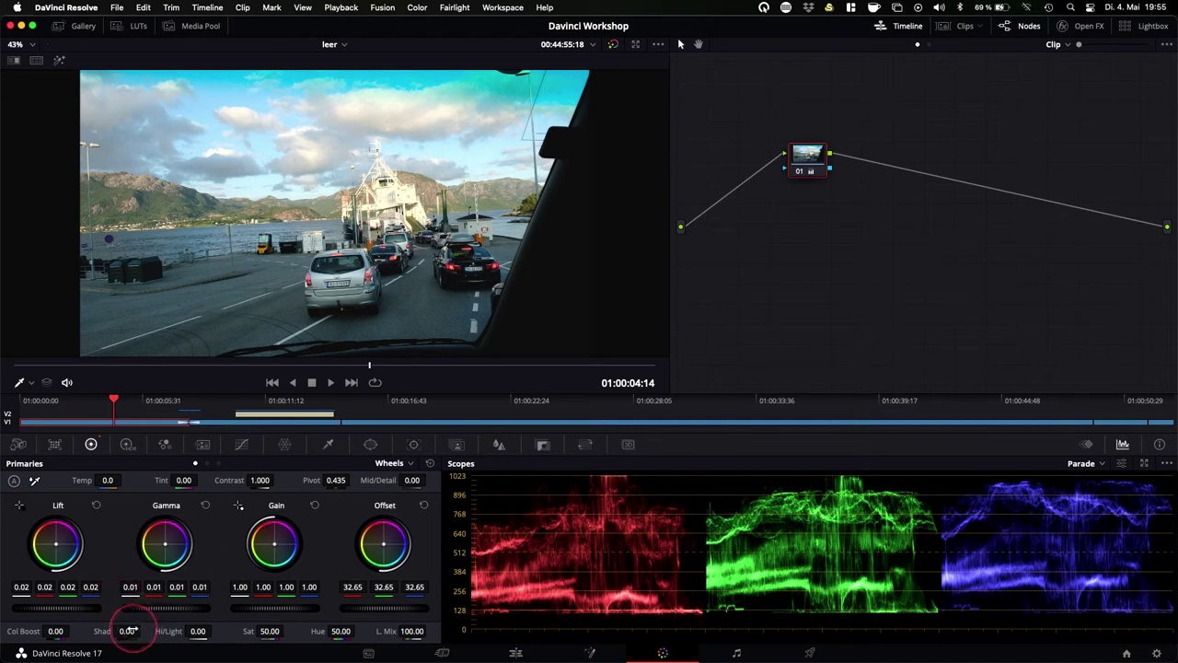
{"action": "left_click", "coordinate": [198, 631]}
{"action": "left_click", "coordinate": [269, 632]}
{"action": "mouse_move", "coordinate": [126, 633]}
{"action": "left_mouse_down"}
{"action": "mouse_move", "coordinate": [102, 627]}
{"action": "mouse_move", "coordinate": [173, 624]}
{"action": "left_mouse_up"}
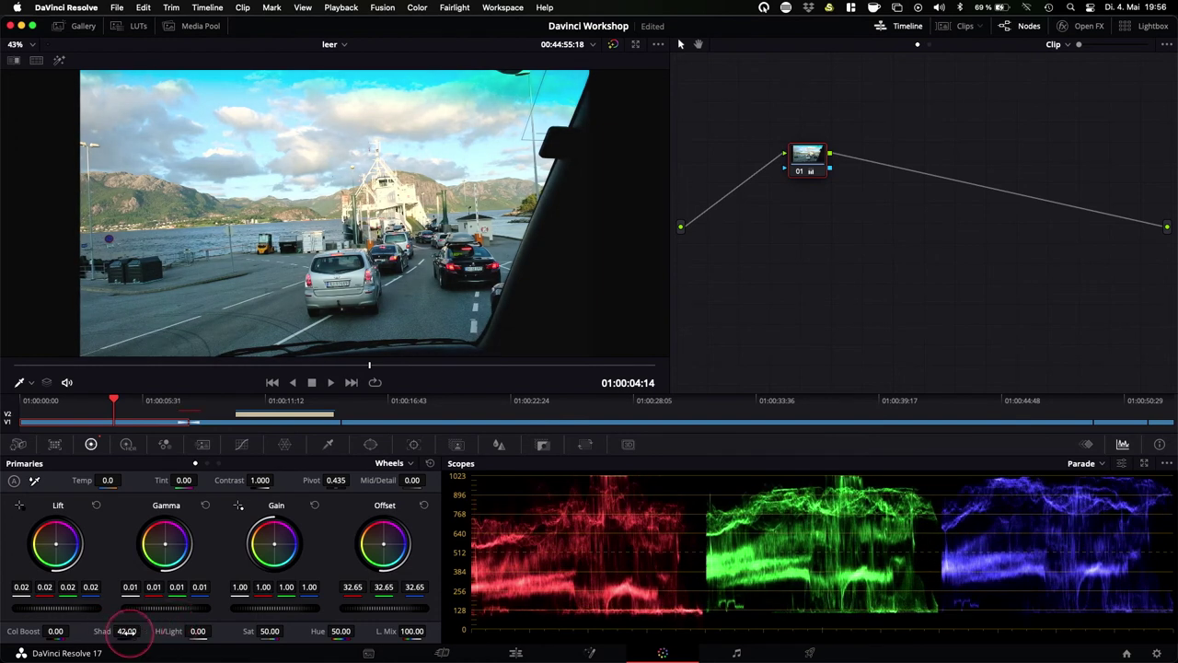
{"action": "left_click", "coordinate": [125, 632]}
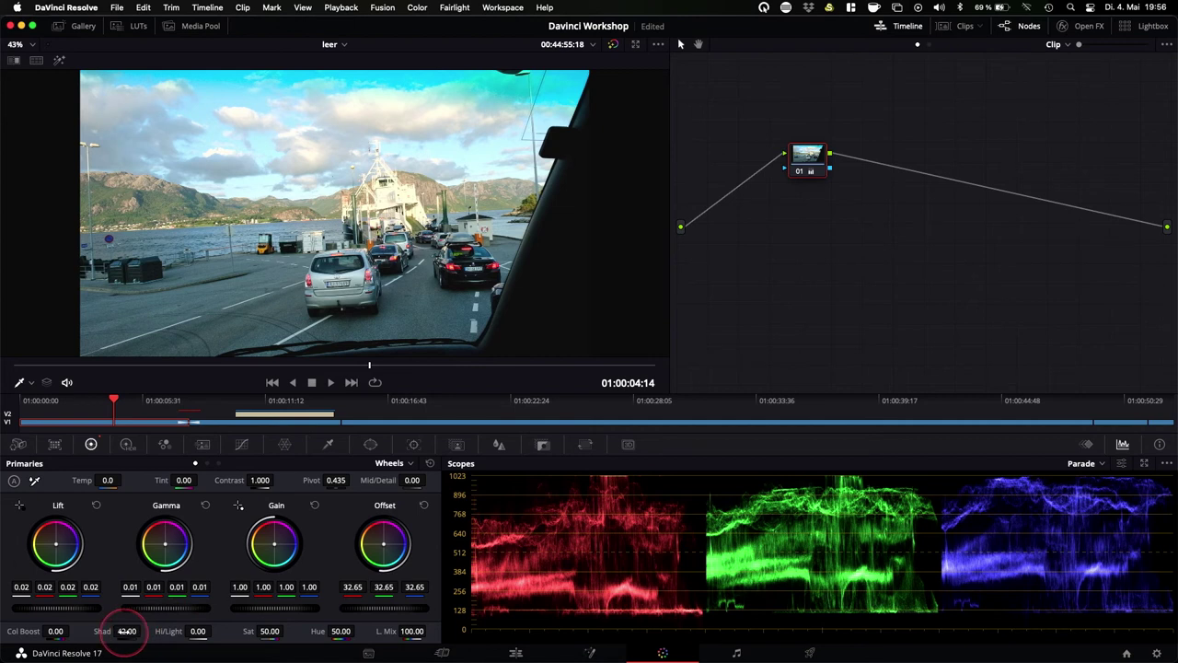
{"action": "type", "text": "46.5"}
{"action": "key", "text": "Return"}
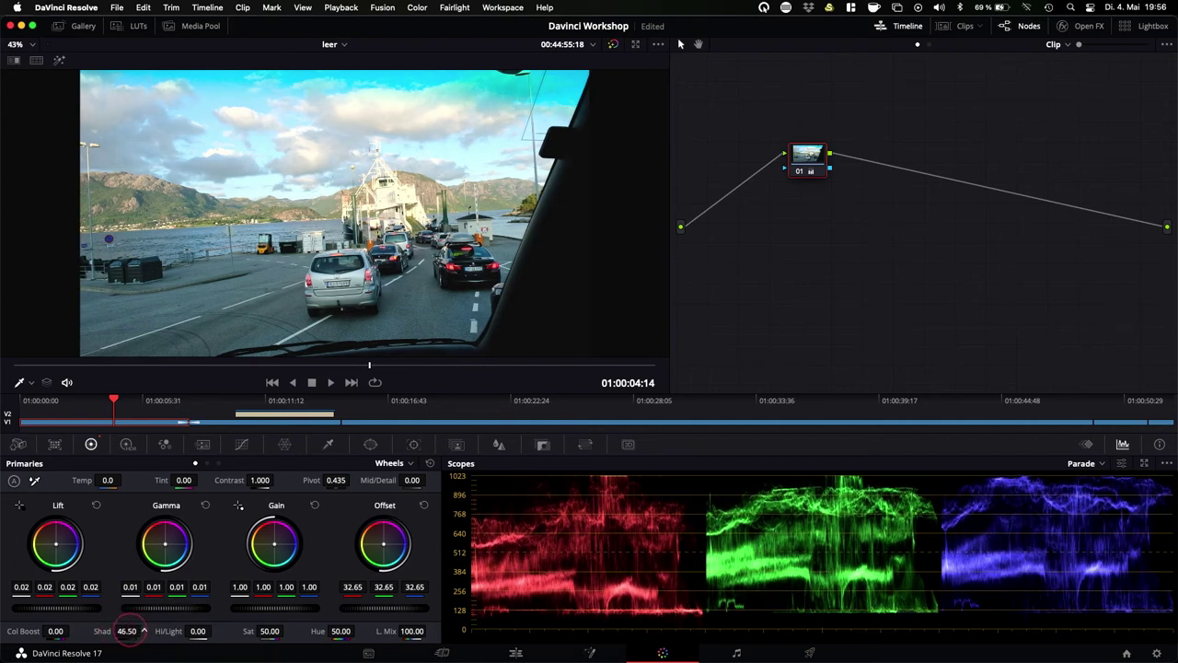
{"action": "left_click", "coordinate": [126, 632]}
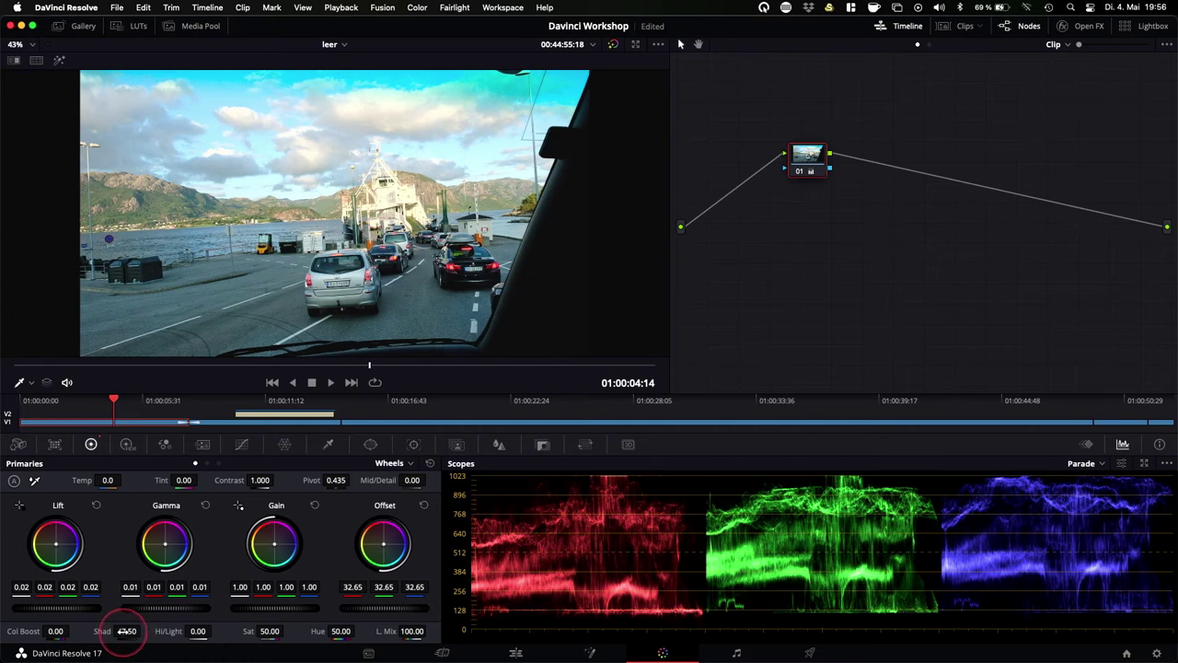
{"action": "left_click_drag", "start_coordinate": [122, 632], "coordinate": [126, 631]}
{"action": "left_click", "coordinate": [122, 631]}
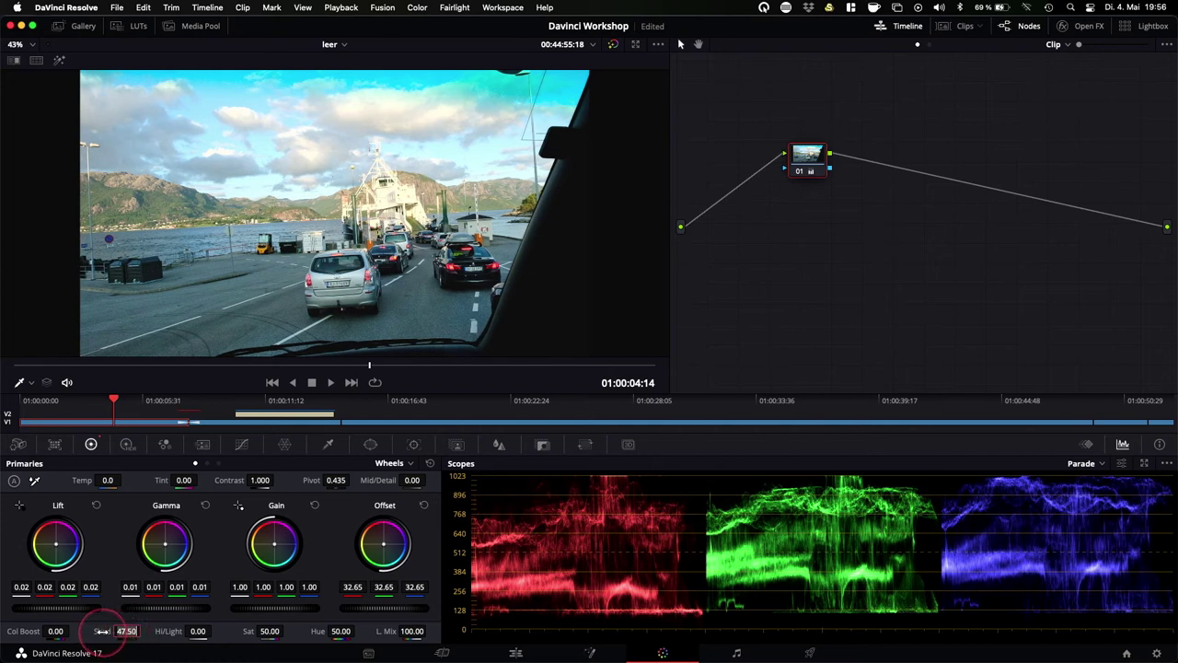
{"action": "double_click", "coordinate": [101, 631]}
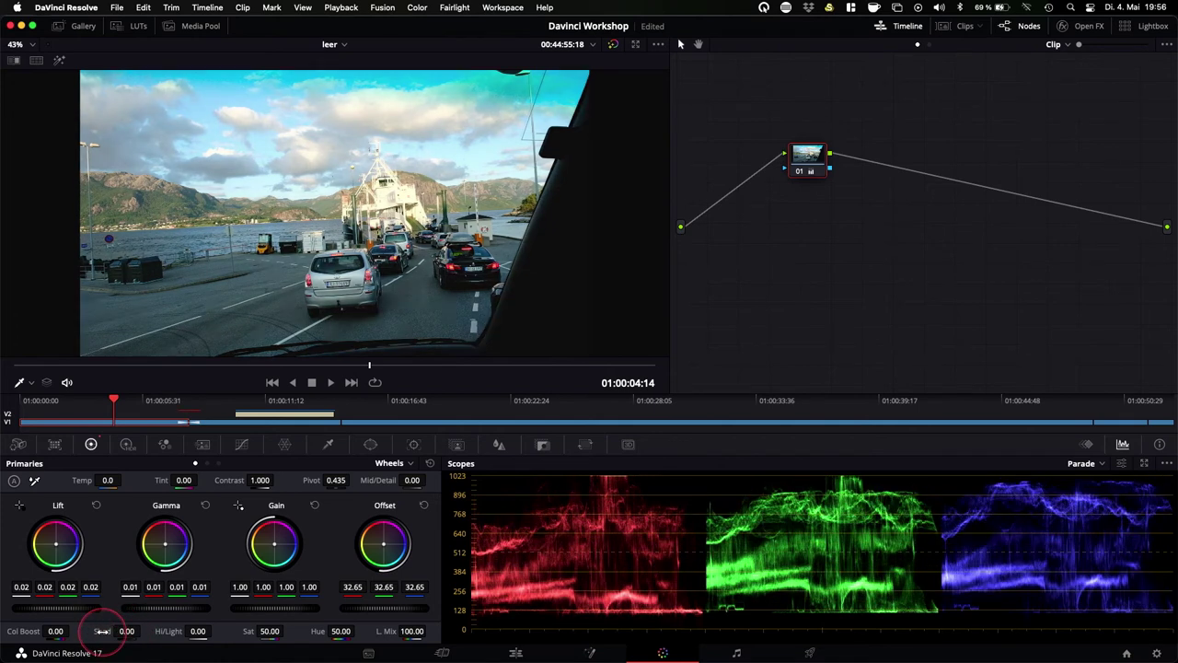
Switch the Primaries wheels to Log mode.
{"action": "left_click", "coordinate": [410, 464]}
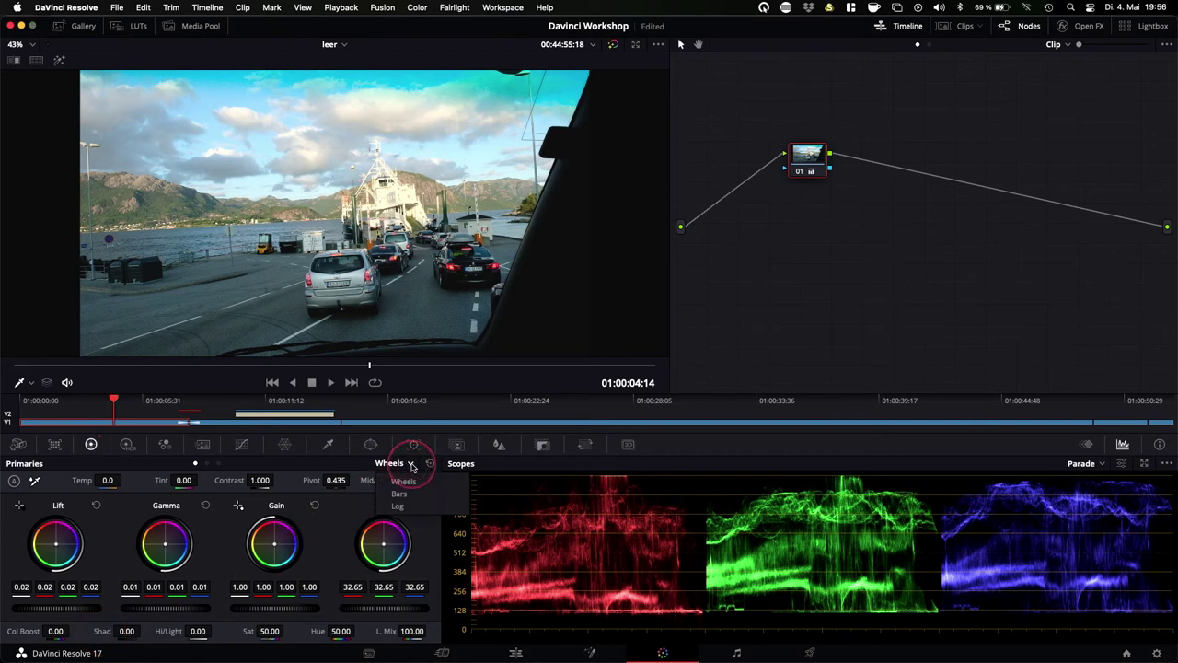
{"action": "left_click", "coordinate": [403, 507]}
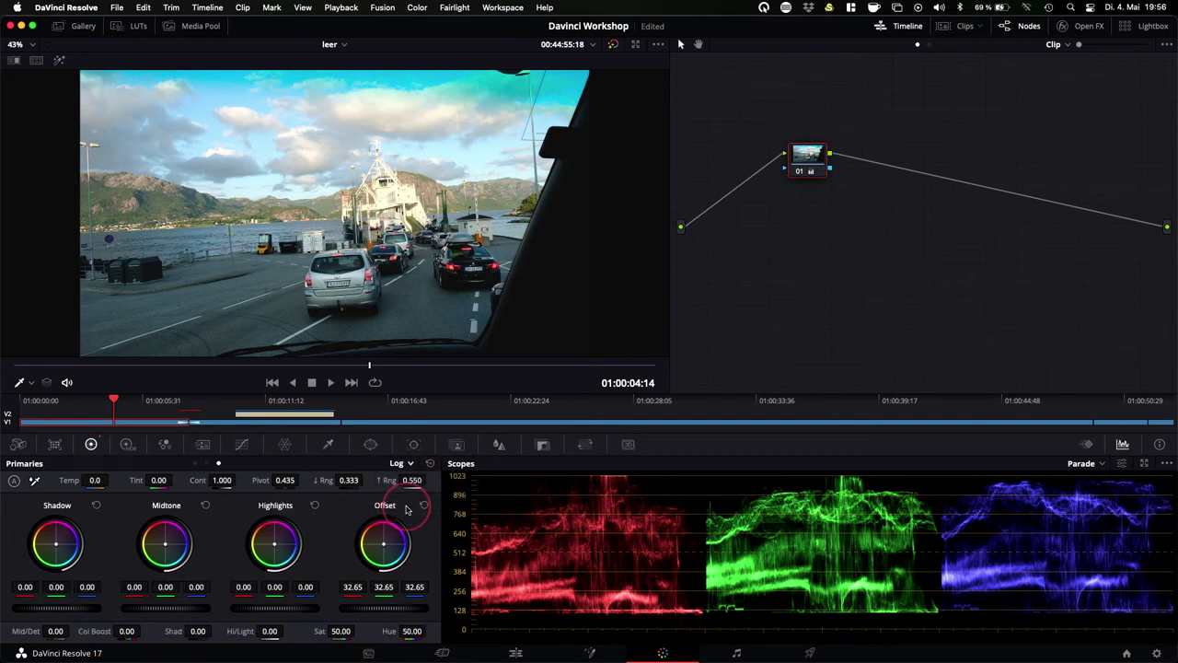
{"action": "left_click", "coordinate": [63, 540]}
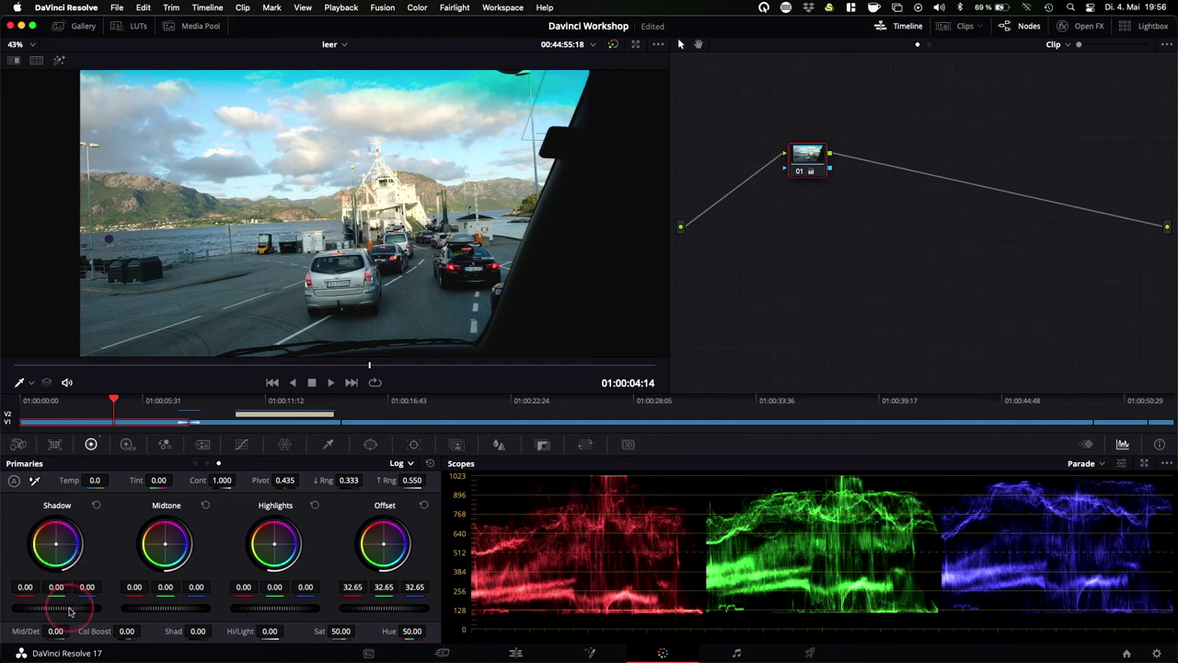
Lower the Log Shadow wheel to -0.16 on all three channels.
{"action": "left_click_drag", "start_coordinate": [69, 607], "coordinate": [53, 608]}
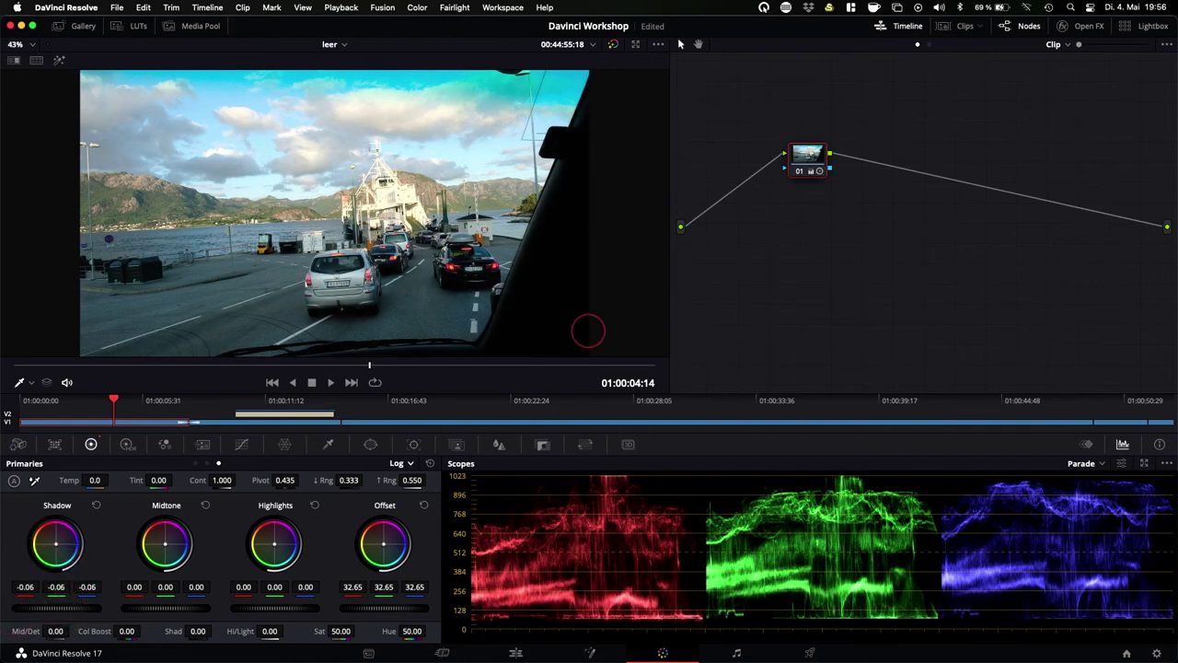
{"action": "key", "text": "super+z"}
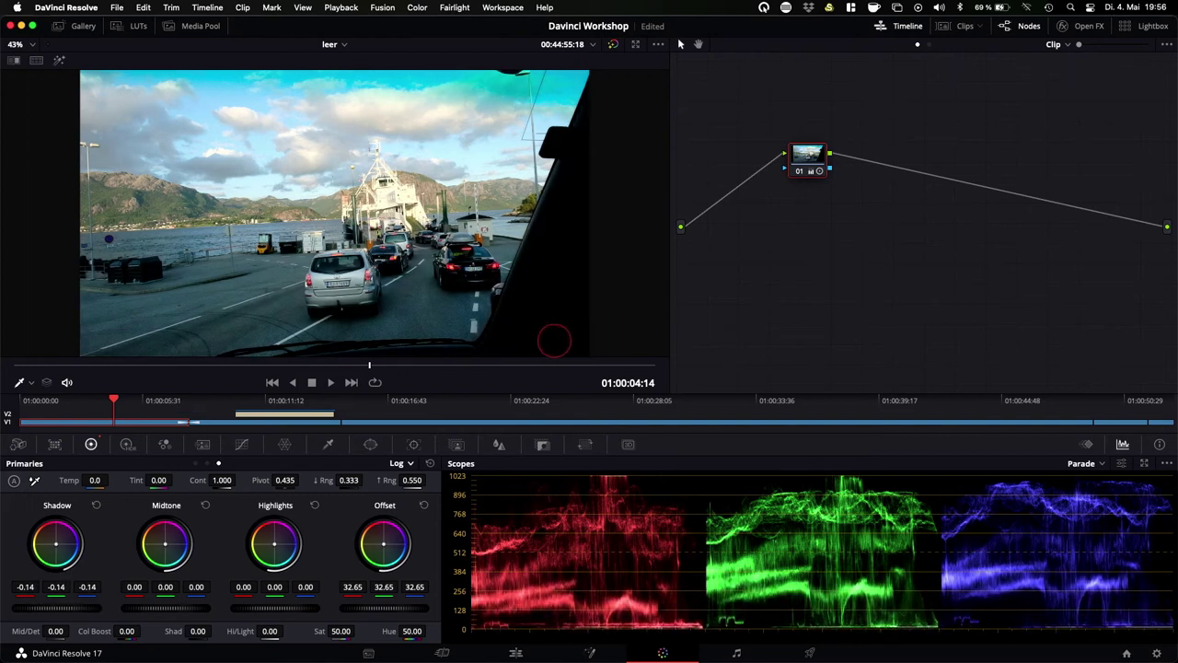
{"action": "left_click_drag", "start_coordinate": [56, 607], "coordinate": [31, 600]}
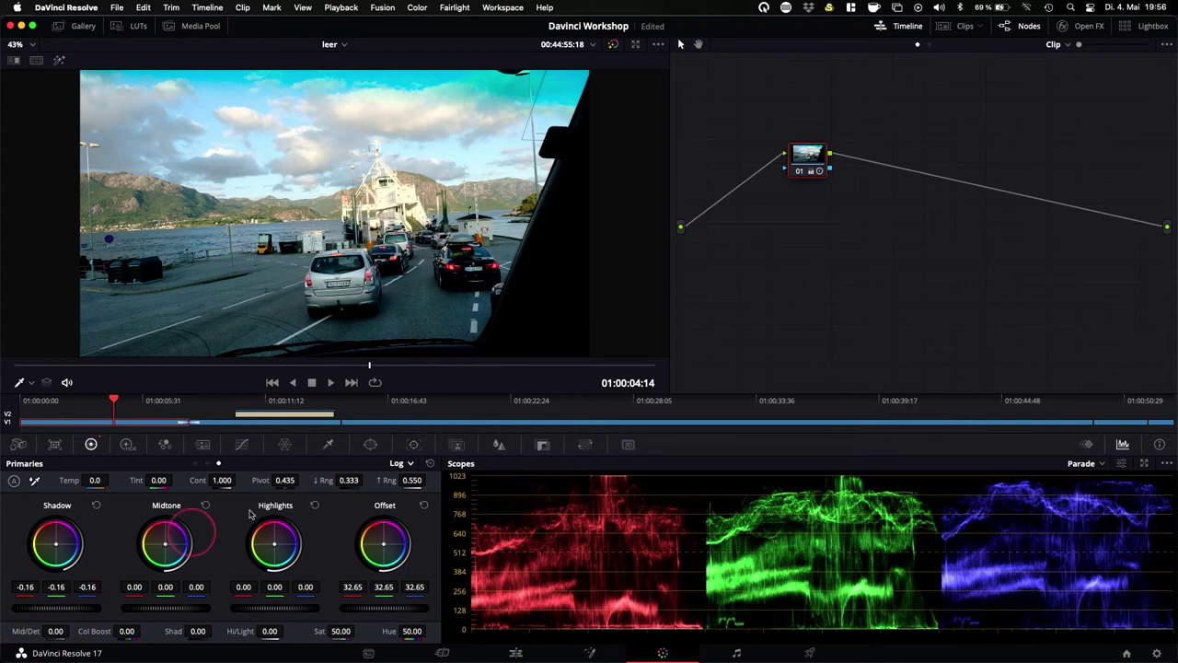
{"action": "left_click", "coordinate": [410, 465]}
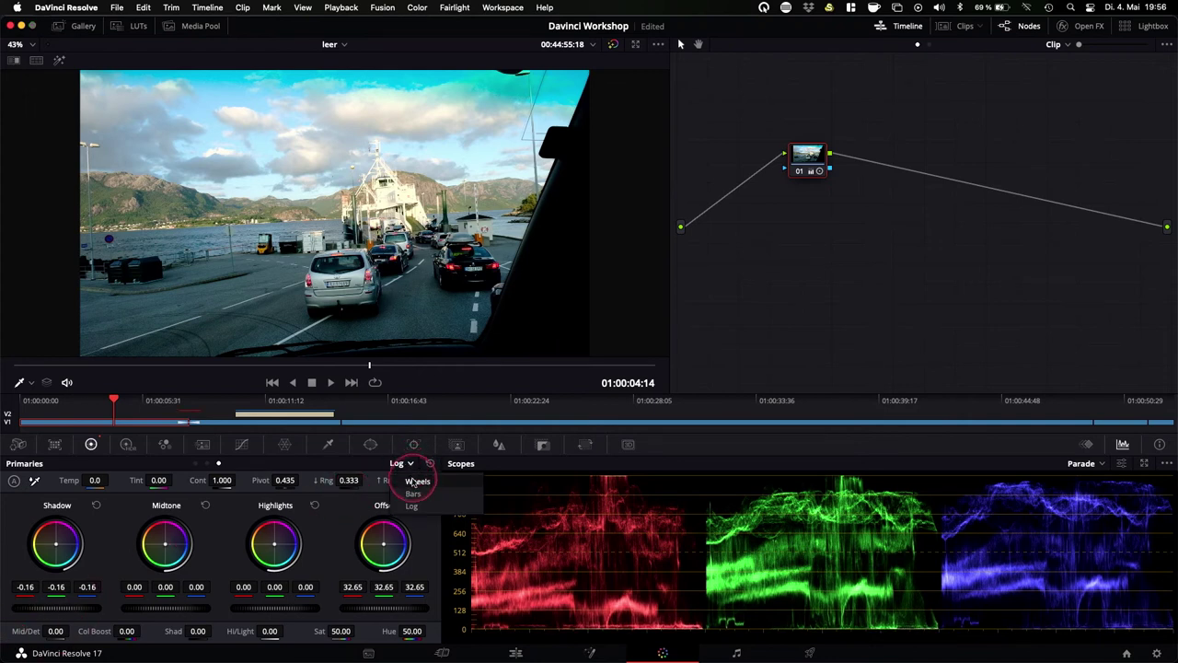
On the primary wheels, compare the ferry clip's Lift at zero versus 0.02, keep 0.02, and reselect the ferry clip.
{"action": "left_click", "coordinate": [411, 479]}
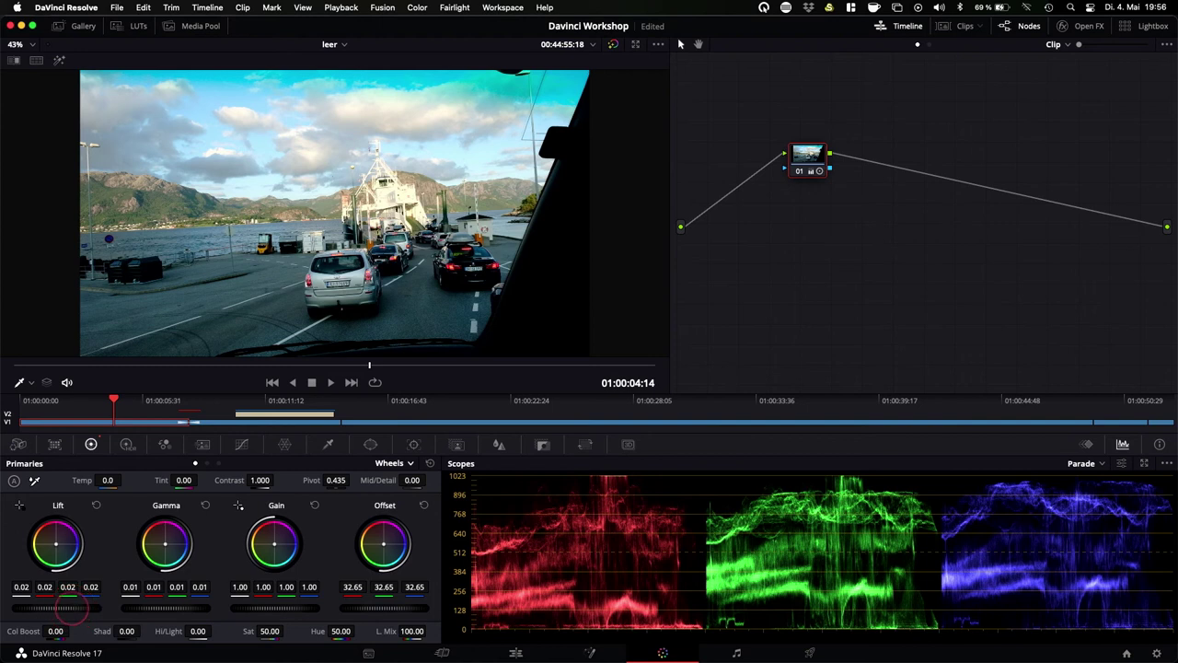
{"action": "left_click_drag", "start_coordinate": [69, 608], "coordinate": [51, 607]}
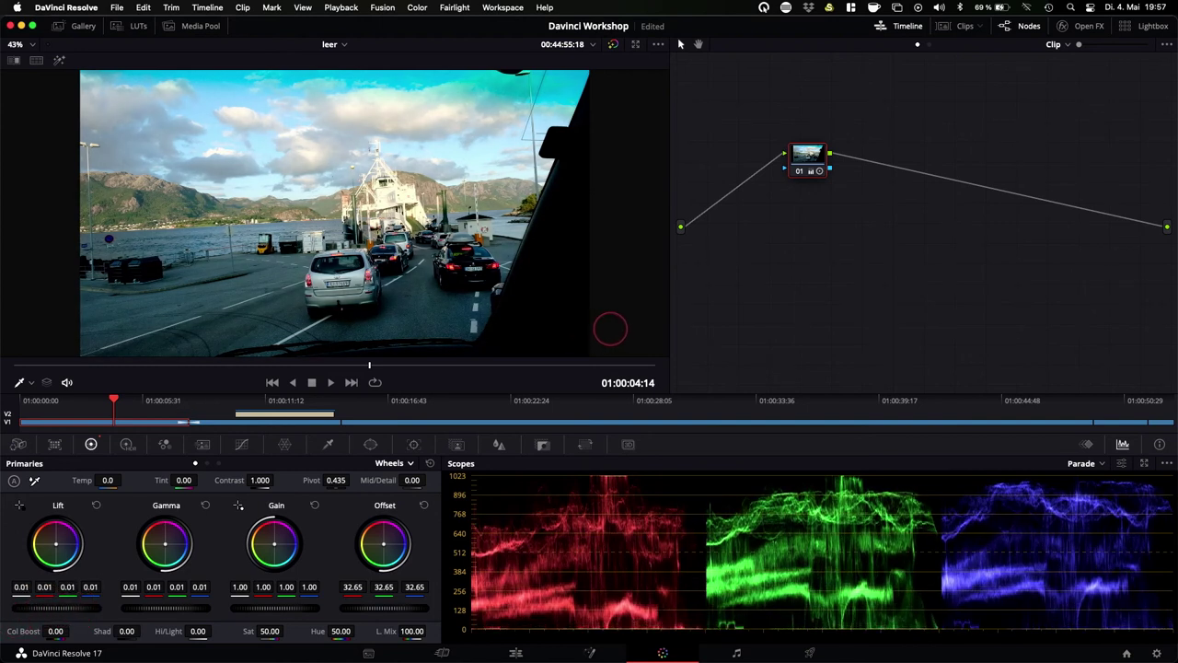
{"action": "key", "text": "cmd+z"}
{"action": "key", "text": "cmd+shift+z"}
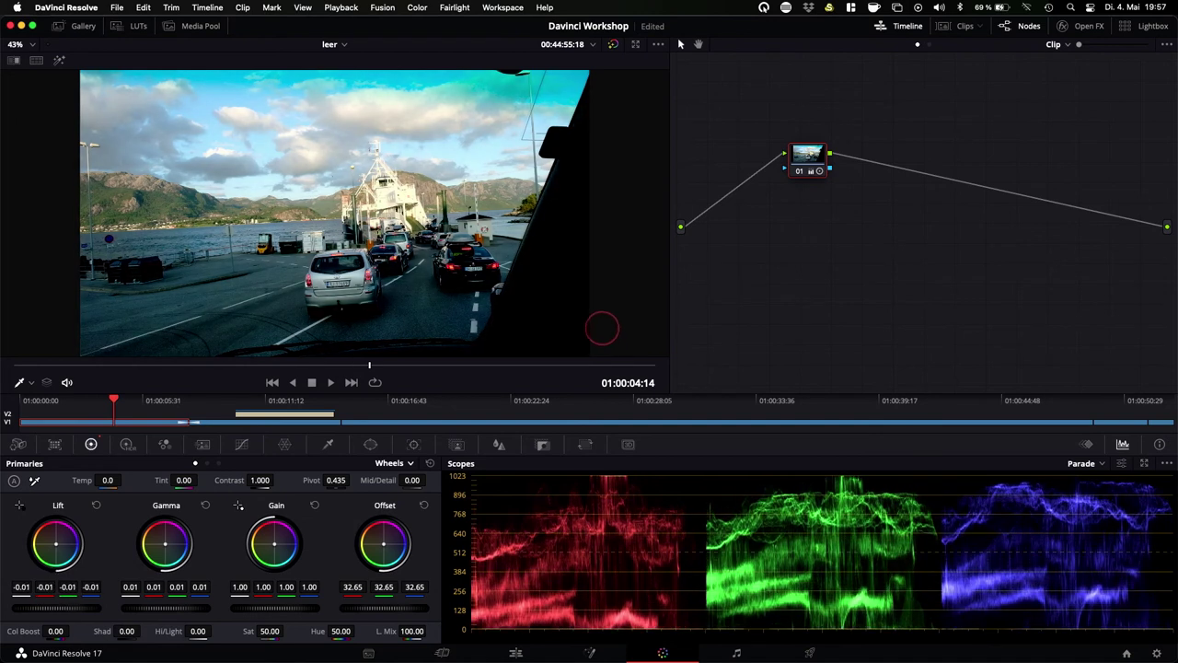
{"action": "key", "text": "cmd+z"}
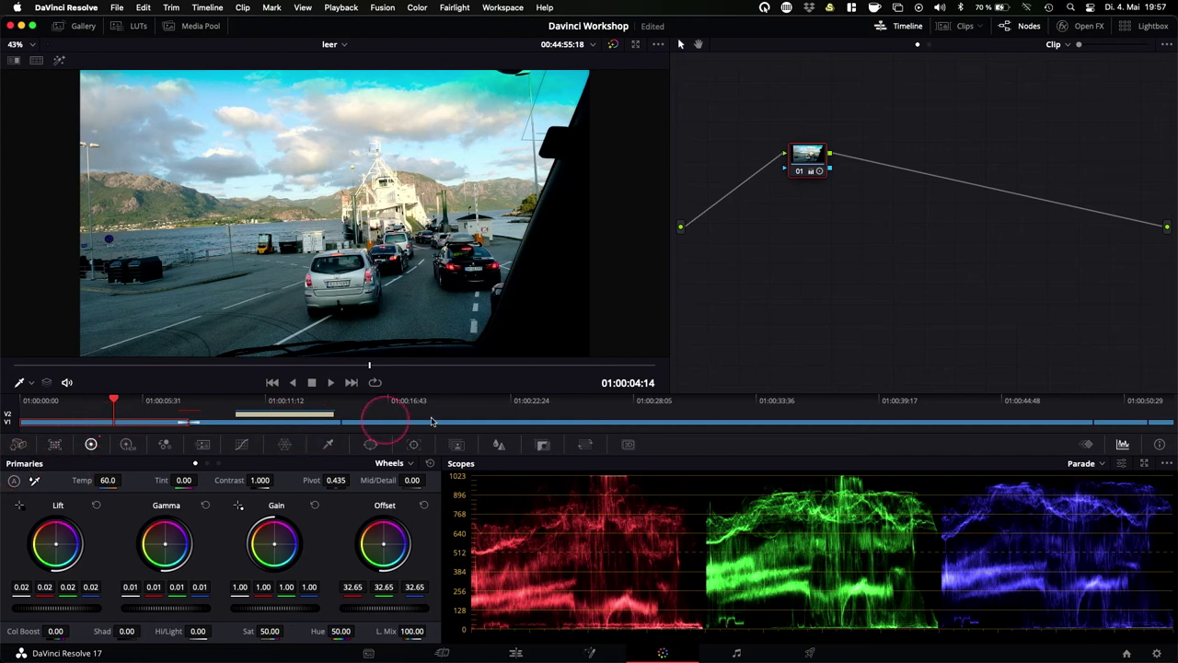
{"action": "left_click", "coordinate": [263, 425]}
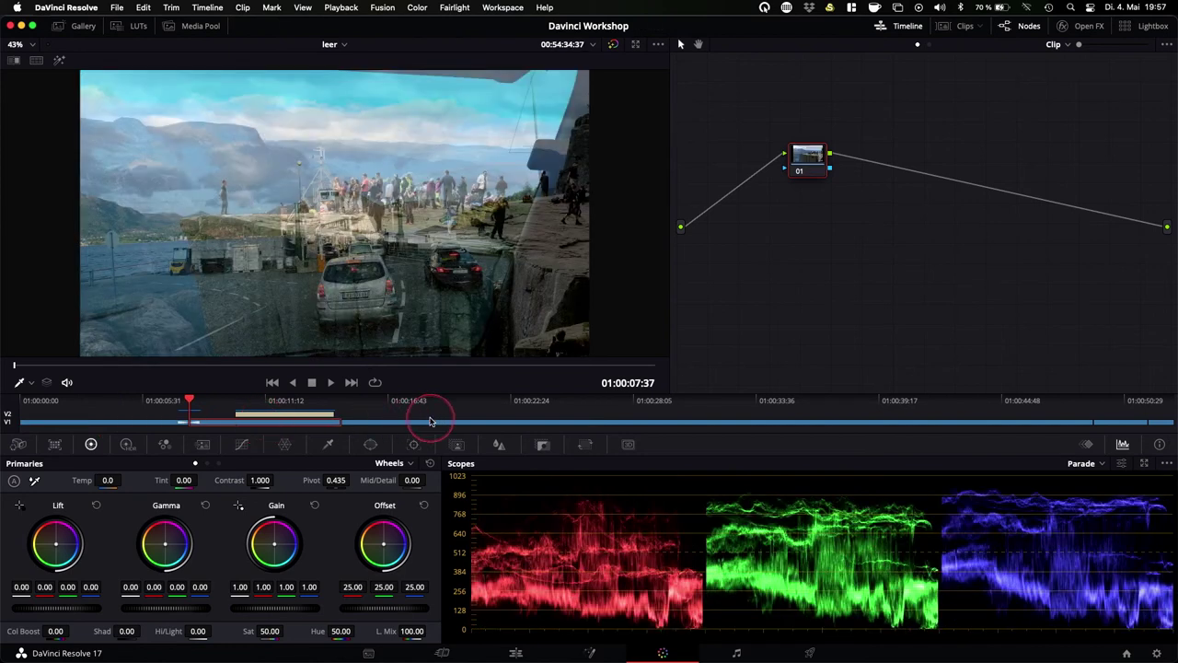
{"action": "left_click", "coordinate": [152, 421]}
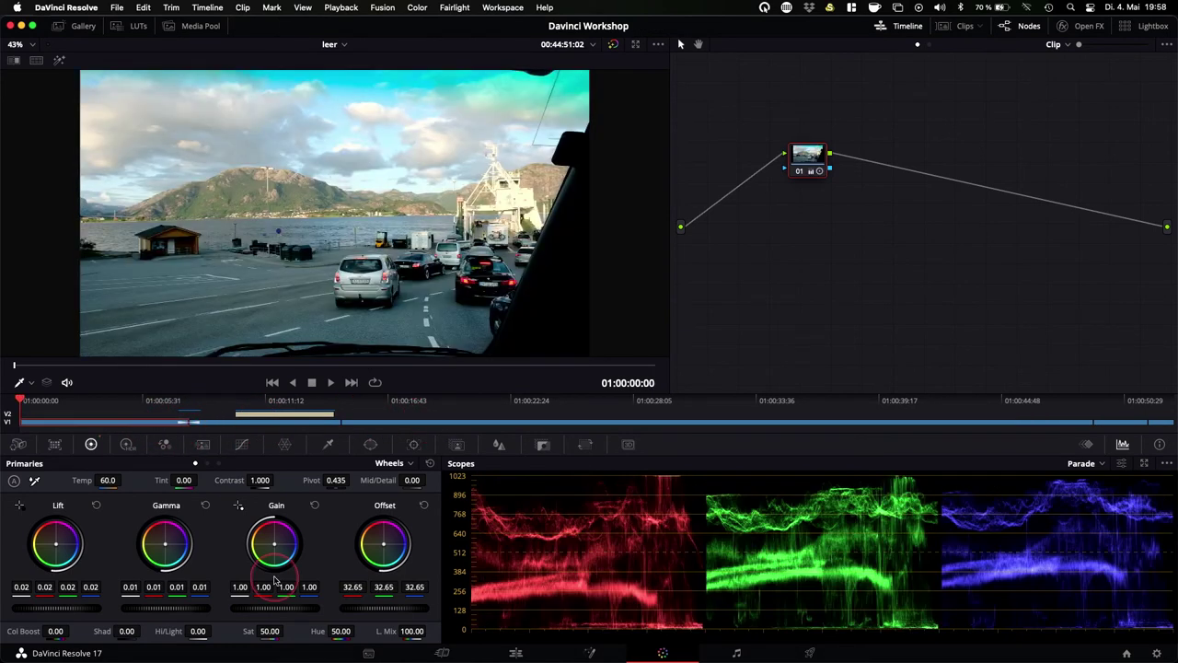
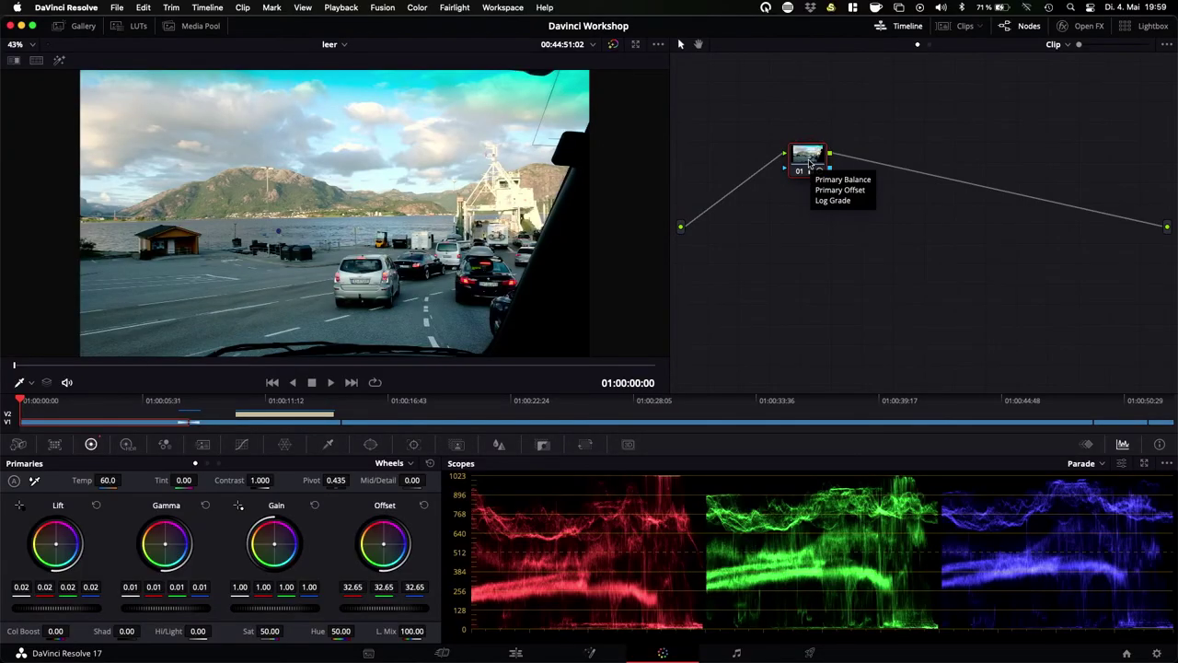
Add a serial node 02 after node 01 in the node graph.
{"action": "right_click", "coordinate": [810, 163]}
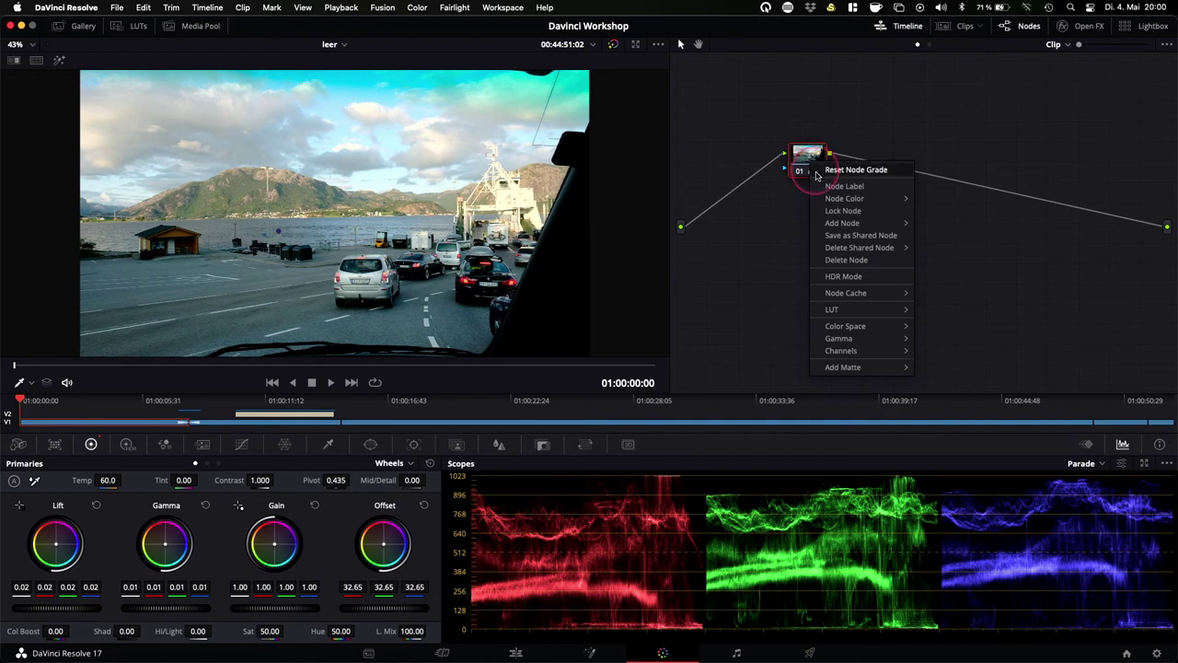
{"action": "left_click", "coordinate": [829, 215]}
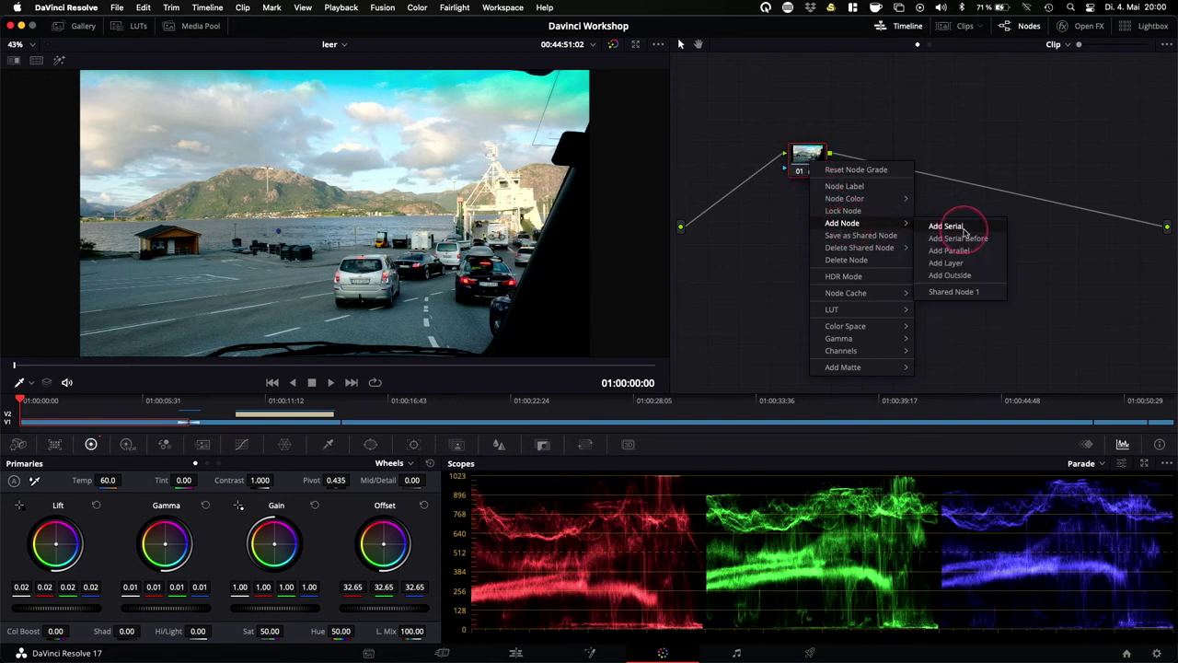
{"action": "left_click", "coordinate": [960, 228]}
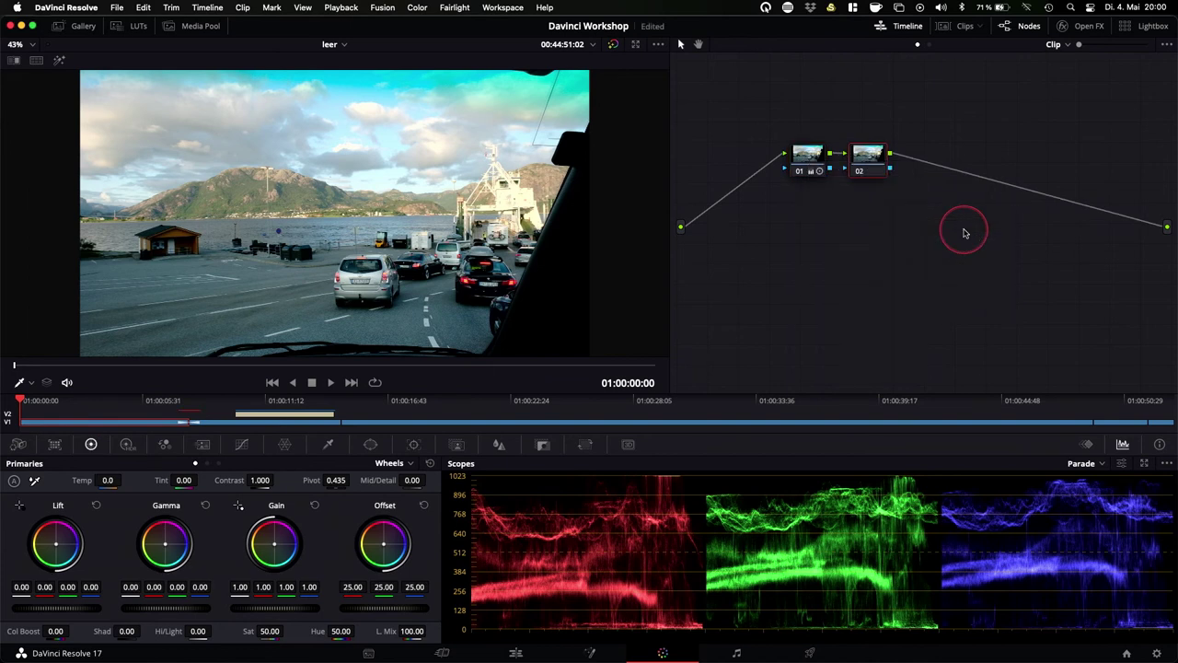
Warm node 02 to temperature 2630, then toggle the node off and on to compare.
{"action": "mouse_move", "coordinate": [809, 158]}
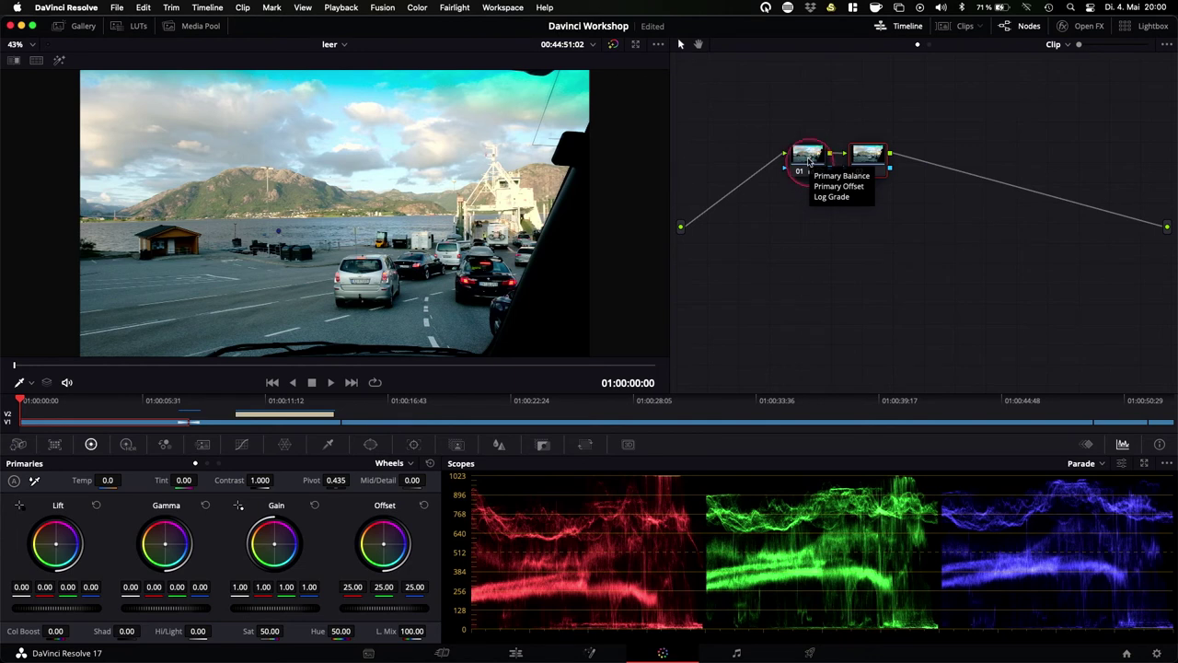
{"action": "left_click", "coordinate": [884, 177]}
{"action": "left_click", "coordinate": [857, 174]}
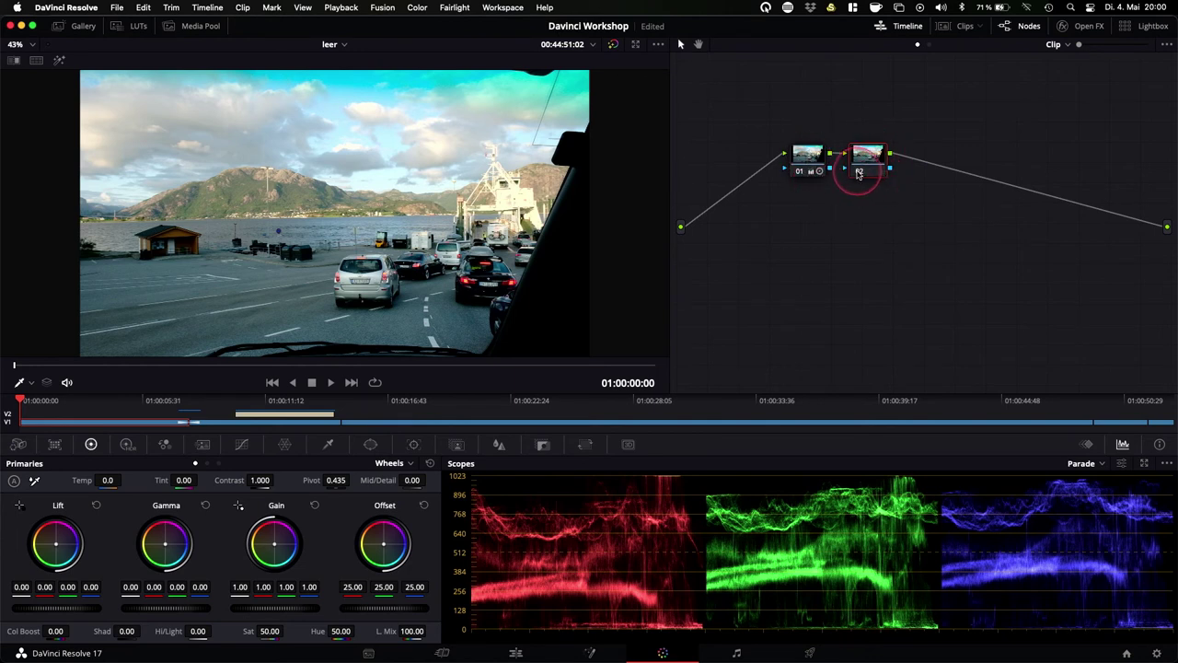
{"action": "left_click_drag", "start_coordinate": [101, 480], "coordinate": [260, 471]}
{"action": "left_click", "coordinate": [863, 178]}
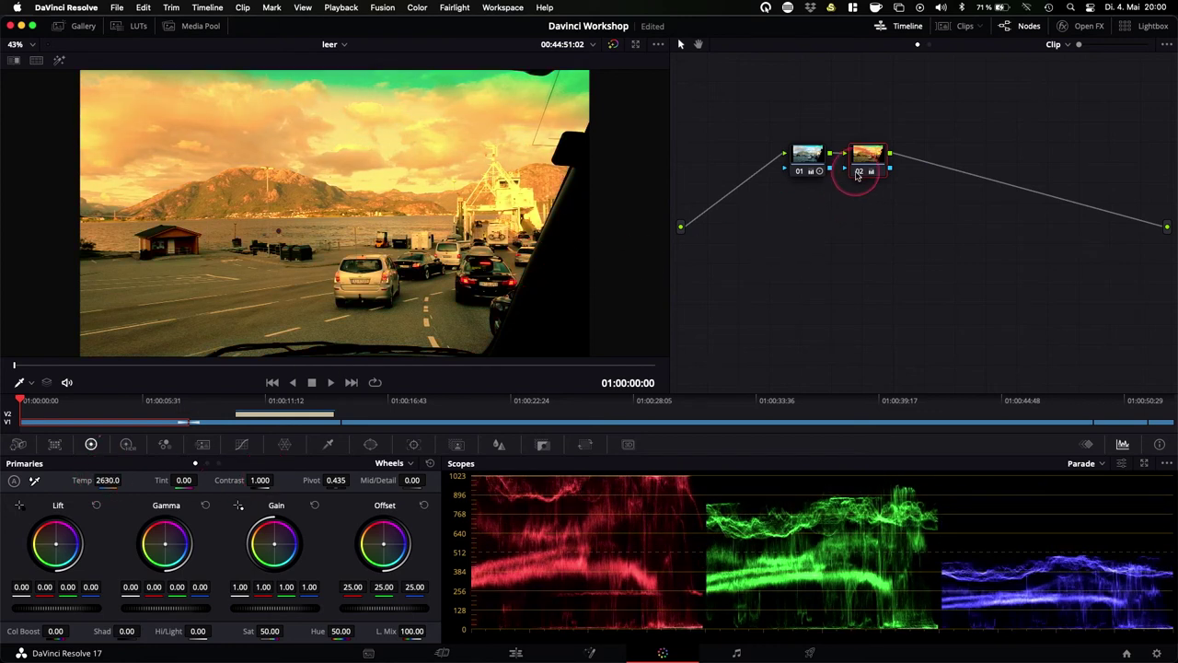
{"action": "left_click", "coordinate": [859, 173]}
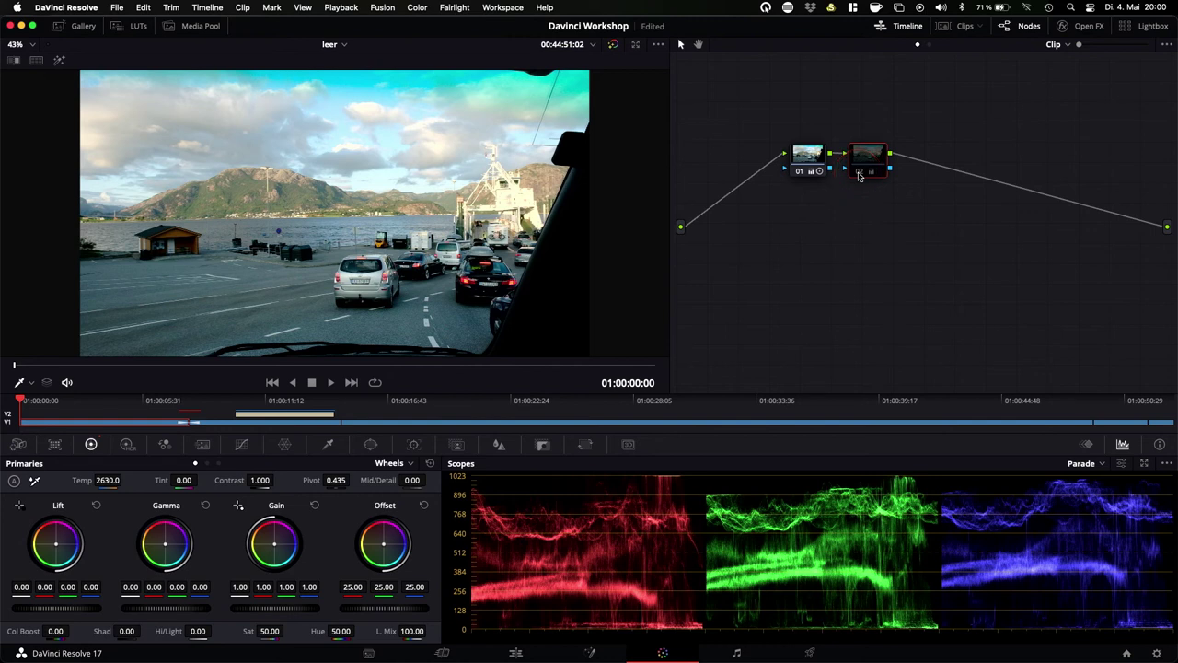
{"action": "left_click", "coordinate": [860, 173]}
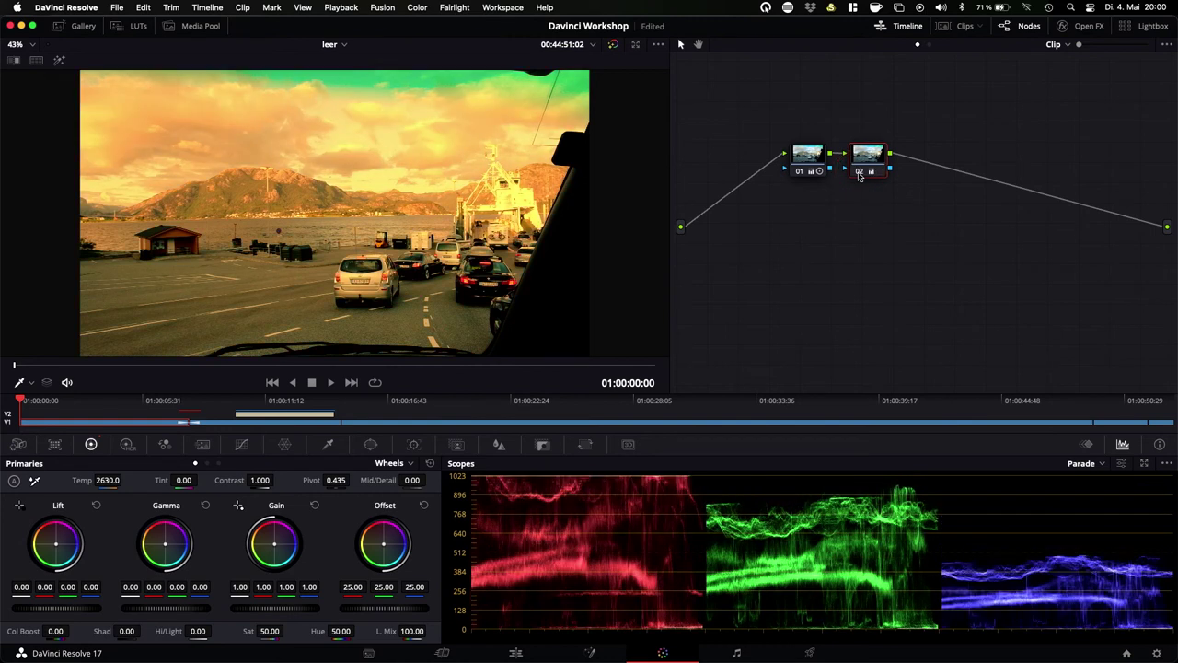
{"action": "right_click", "coordinate": [865, 164]}
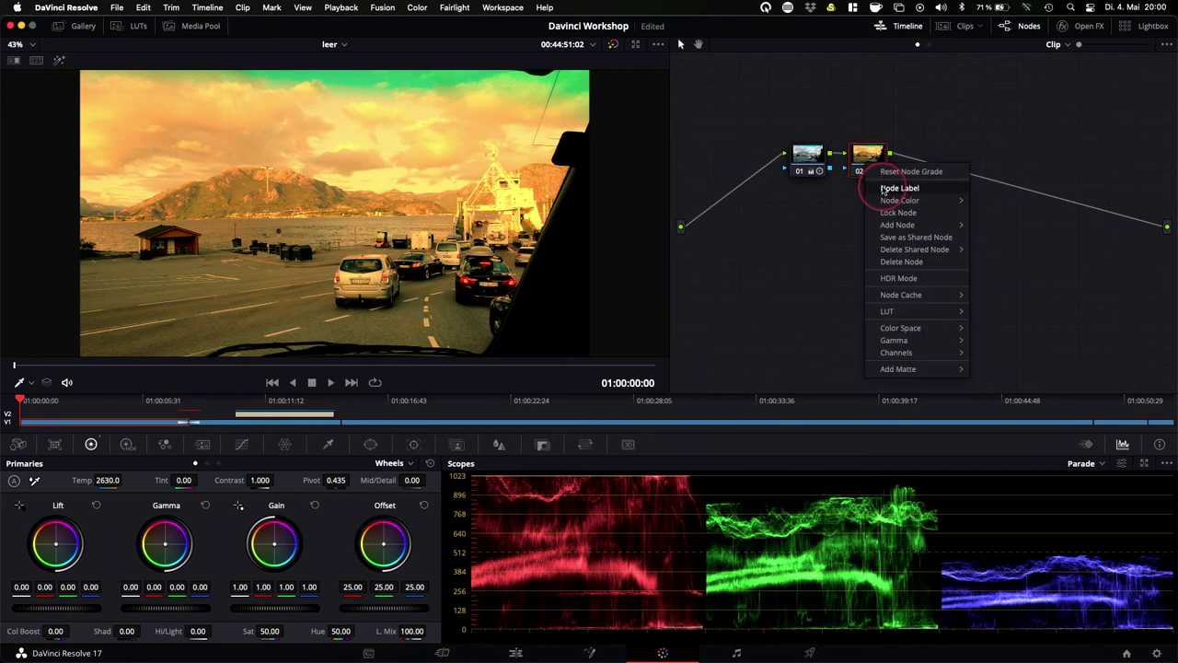
{"action": "left_click", "coordinate": [897, 193]}
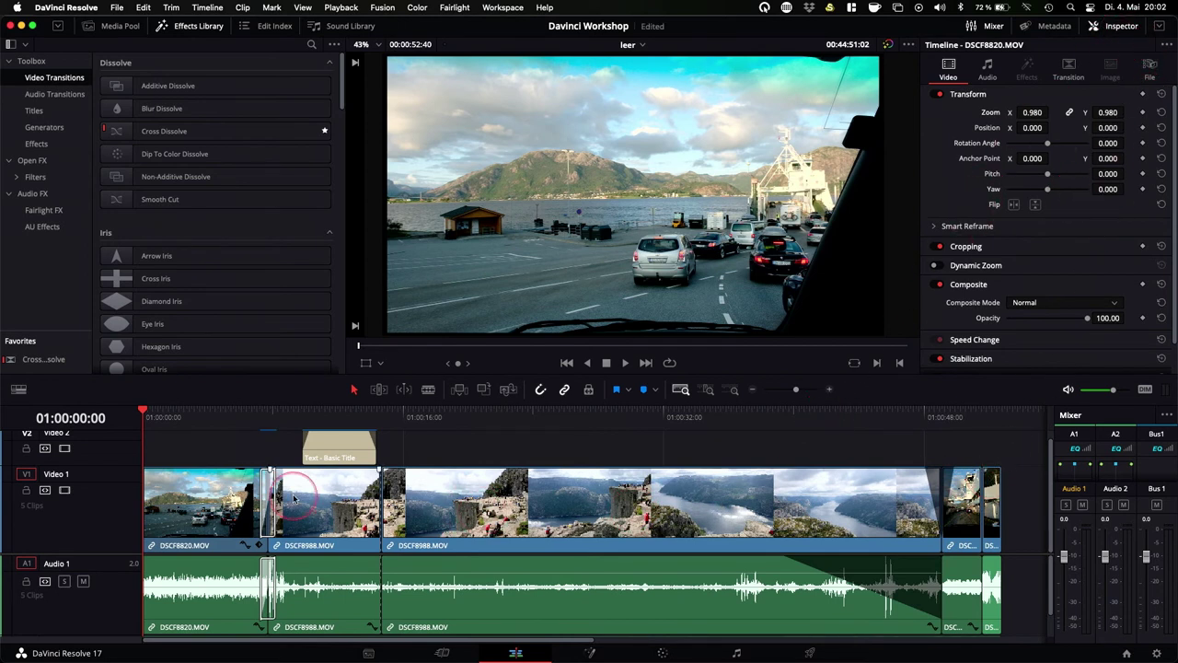
Select the DSCF8988.MOV cliff clip, move the playhead into it, and raise Zoom to 1.420.
{"action": "left_click", "coordinate": [554, 516]}
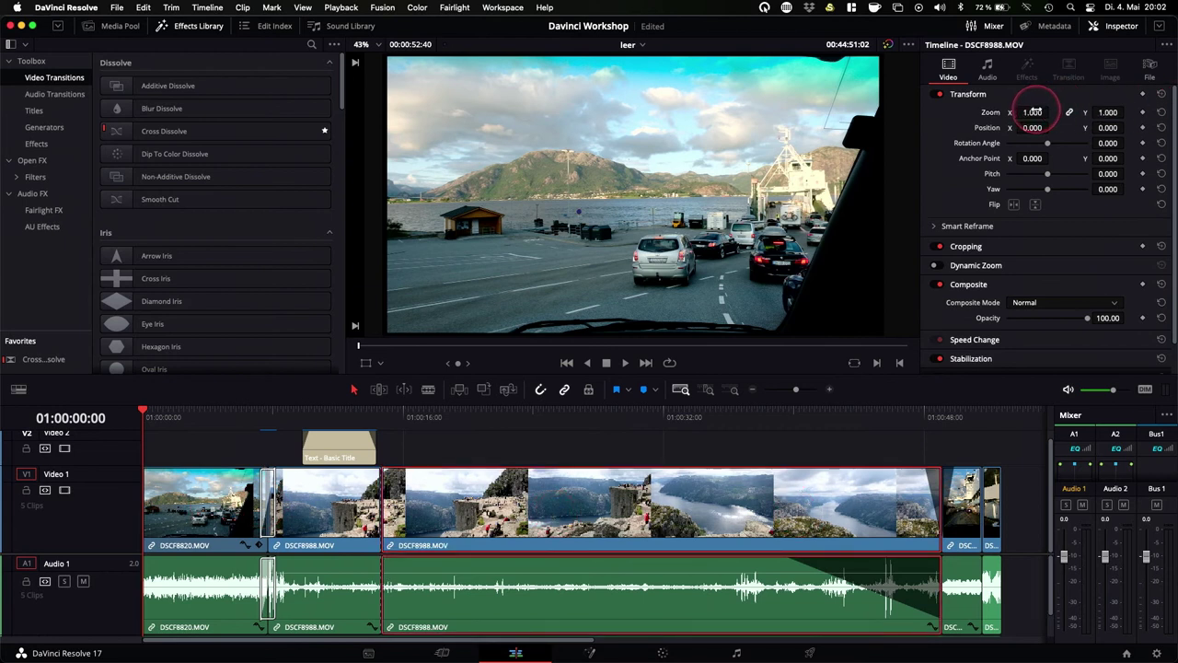
{"action": "left_click_drag", "start_coordinate": [1033, 112], "coordinate": [1035, 112]}
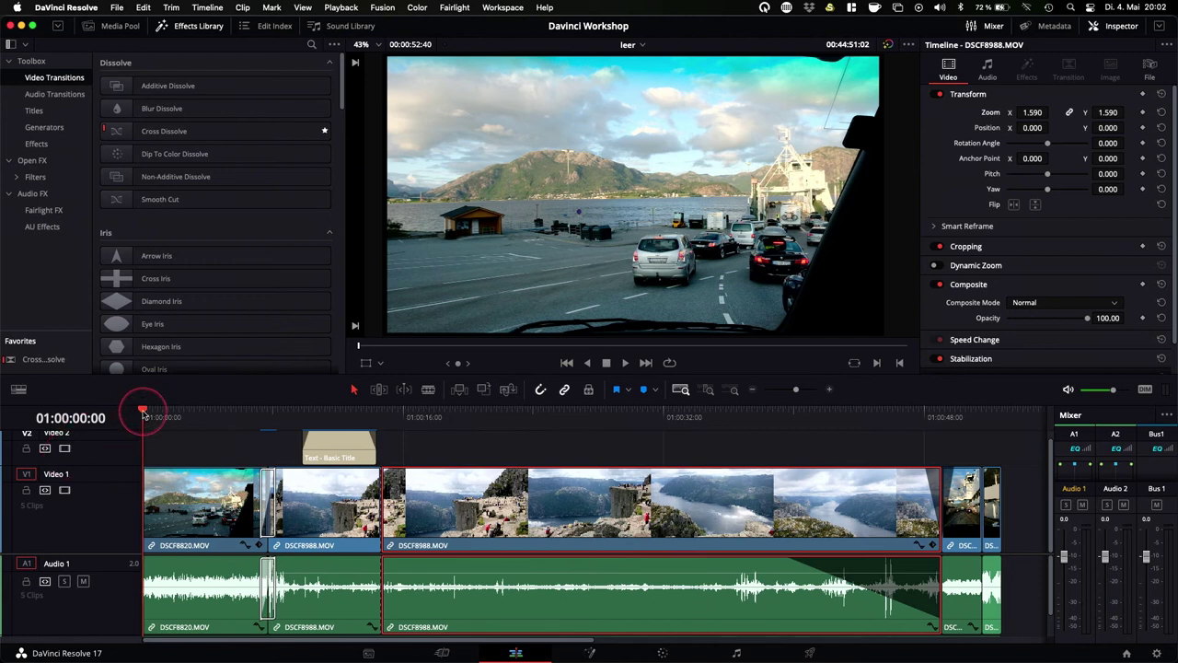
{"action": "left_click_drag", "start_coordinate": [143, 412], "coordinate": [481, 414]}
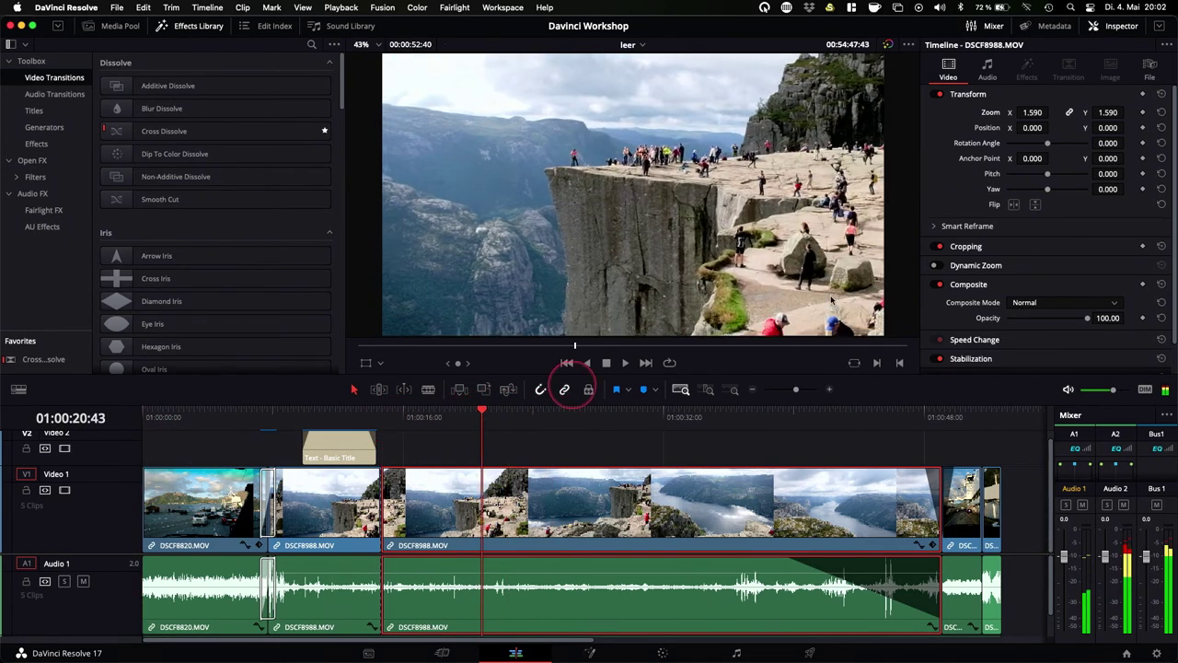
{"action": "mouse_move", "coordinate": [1036, 111]}
{"action": "left_mouse_down"}
{"action": "mouse_move", "coordinate": [1095, 110]}
{"action": "mouse_move", "coordinate": [1039, 112]}
{"action": "left_mouse_up"}
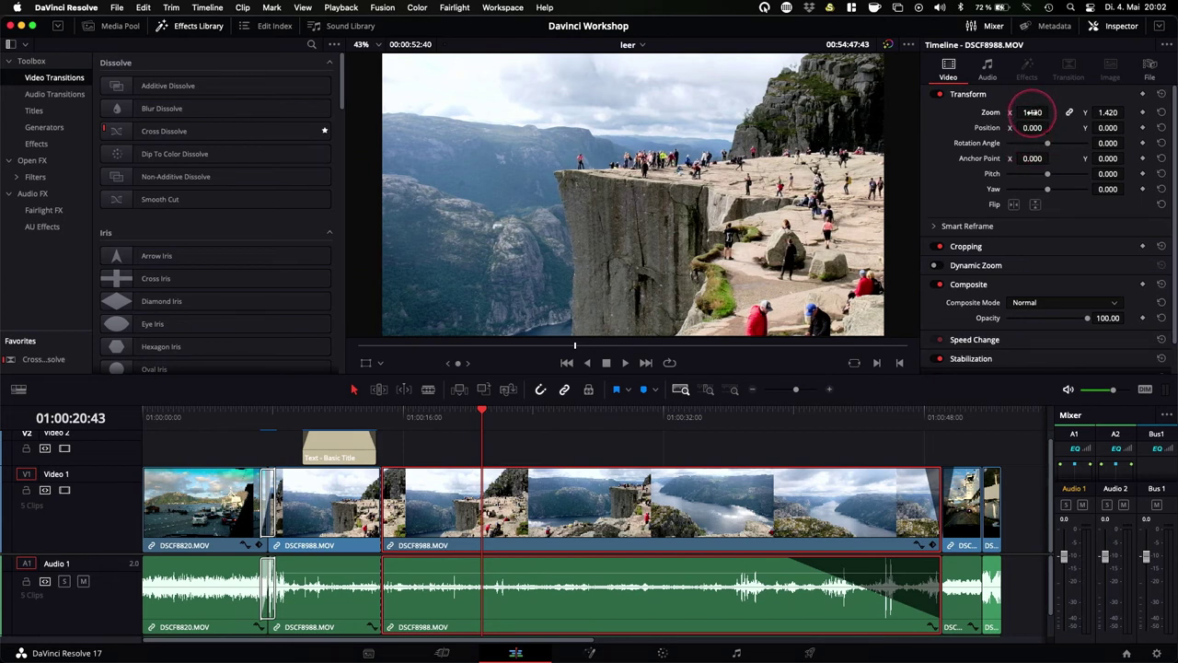
Try several Zoom values on the cliff clip, settling Zoom at 1.010.
{"action": "mouse_move", "coordinate": [1031, 112]}
{"action": "left_mouse_down"}
{"action": "mouse_move", "coordinate": [1021, 112]}
{"action": "mouse_move", "coordinate": [1032, 113]}
{"action": "left_mouse_up"}
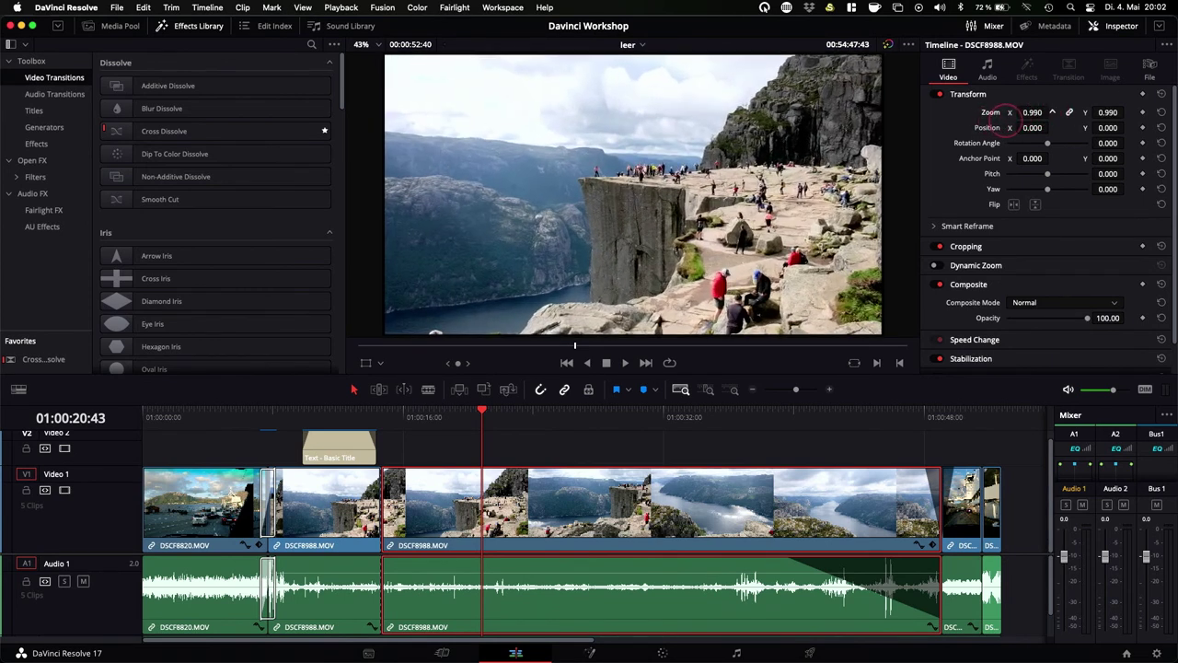
{"action": "double_click", "coordinate": [990, 112]}
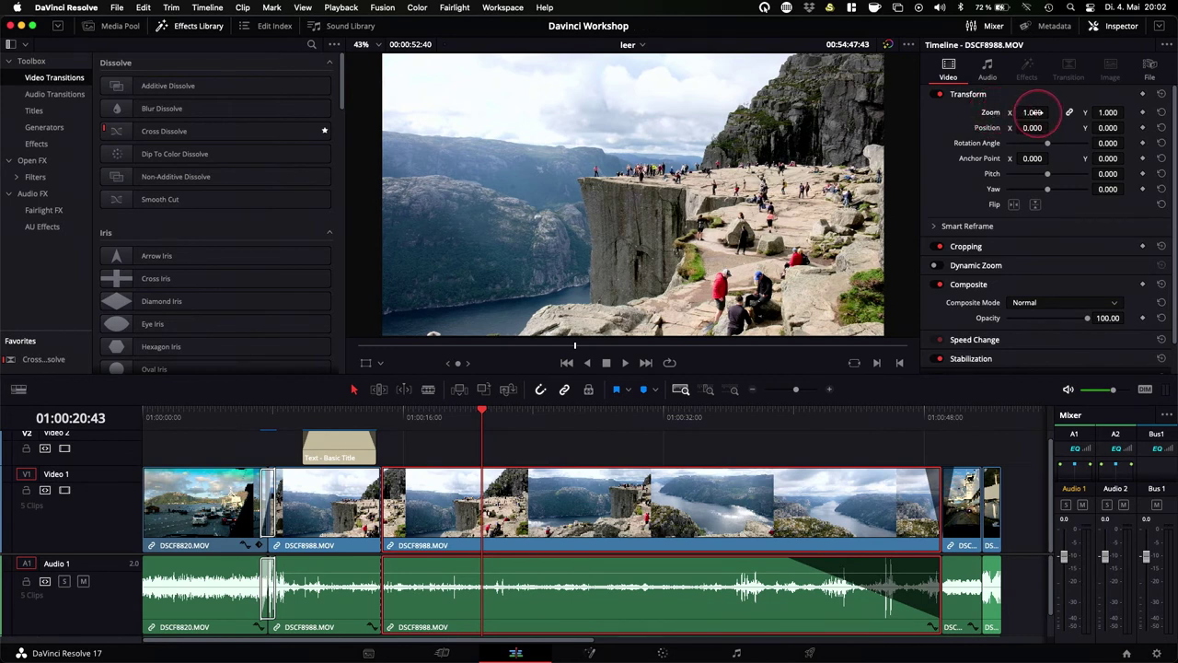
{"action": "left_click_drag", "start_coordinate": [1032, 112], "coordinate": [1052, 111]}
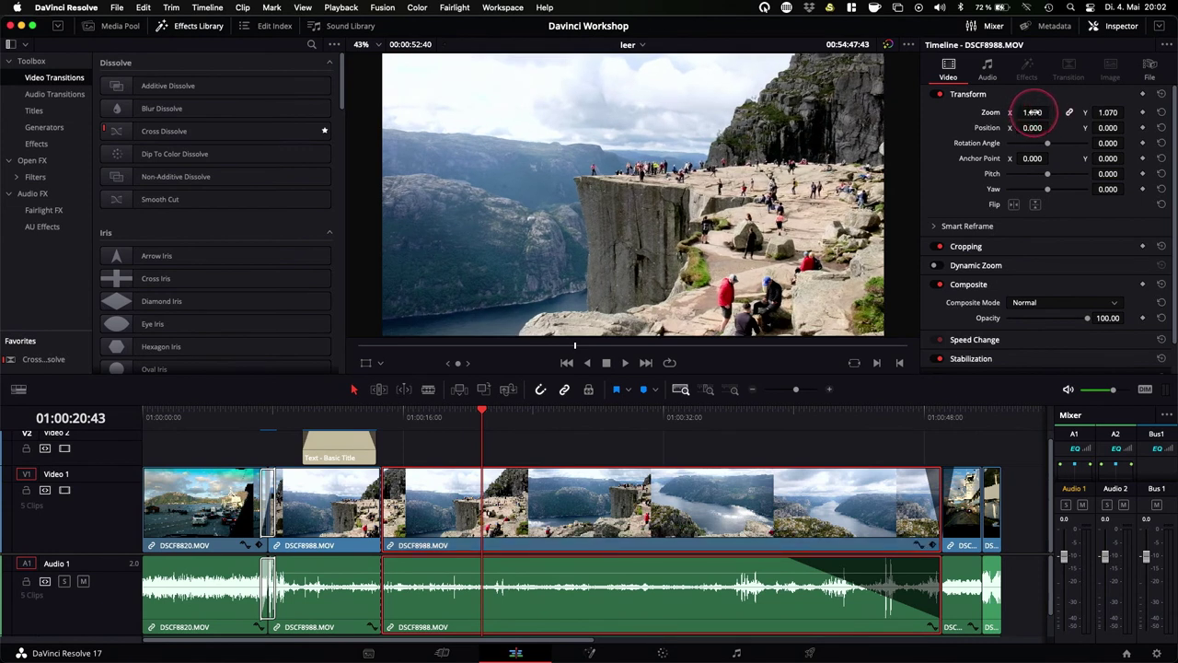
{"action": "left_click_drag", "start_coordinate": [1031, 108], "coordinate": [1030, 109]}
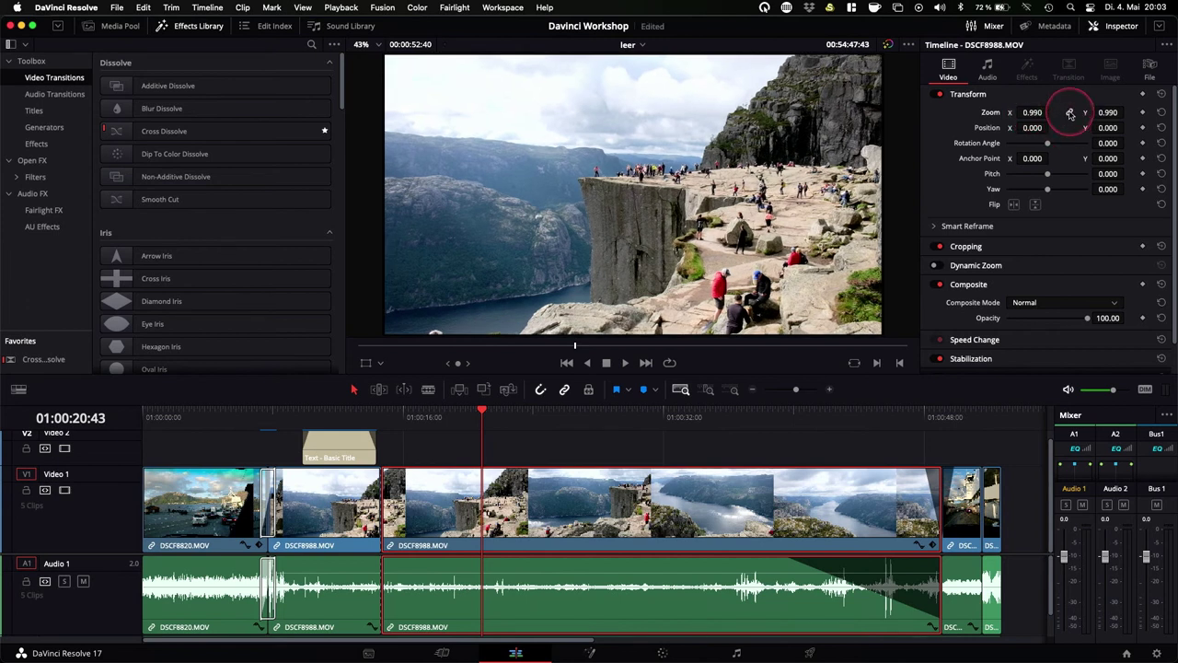
{"action": "left_click_drag", "start_coordinate": [1030, 106], "coordinate": [1033, 109]}
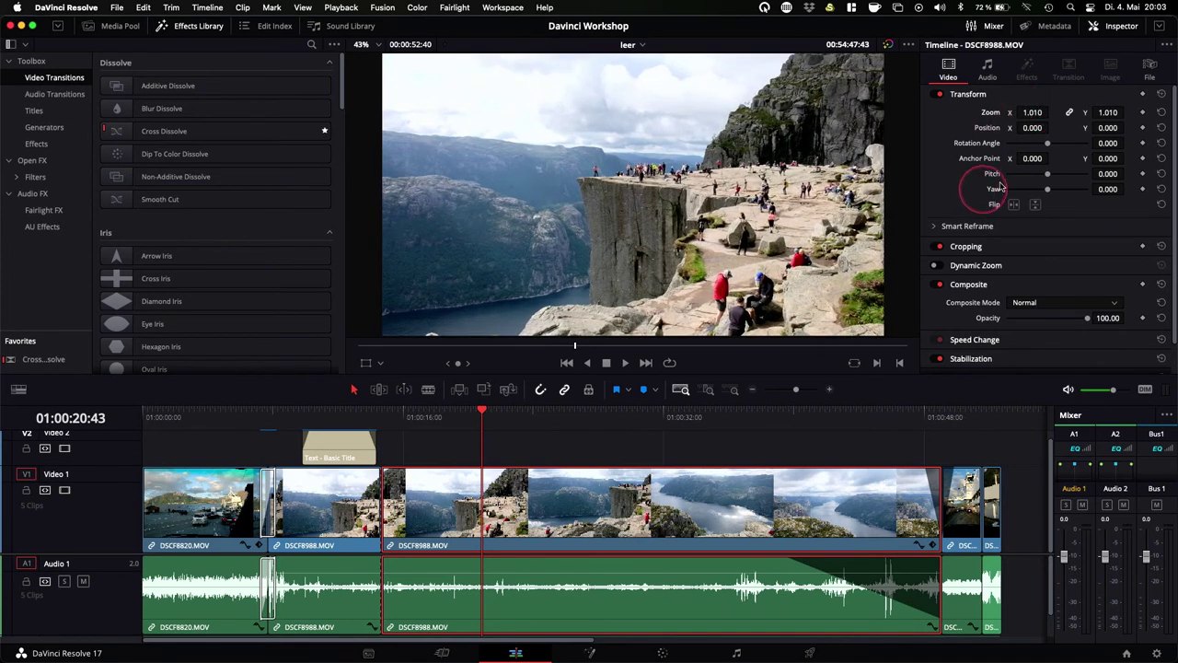
Try rotating the clip, then reset Rotation Angle and Pitch to 0.
{"action": "left_click_drag", "start_coordinate": [1046, 144], "coordinate": [1043, 175]}
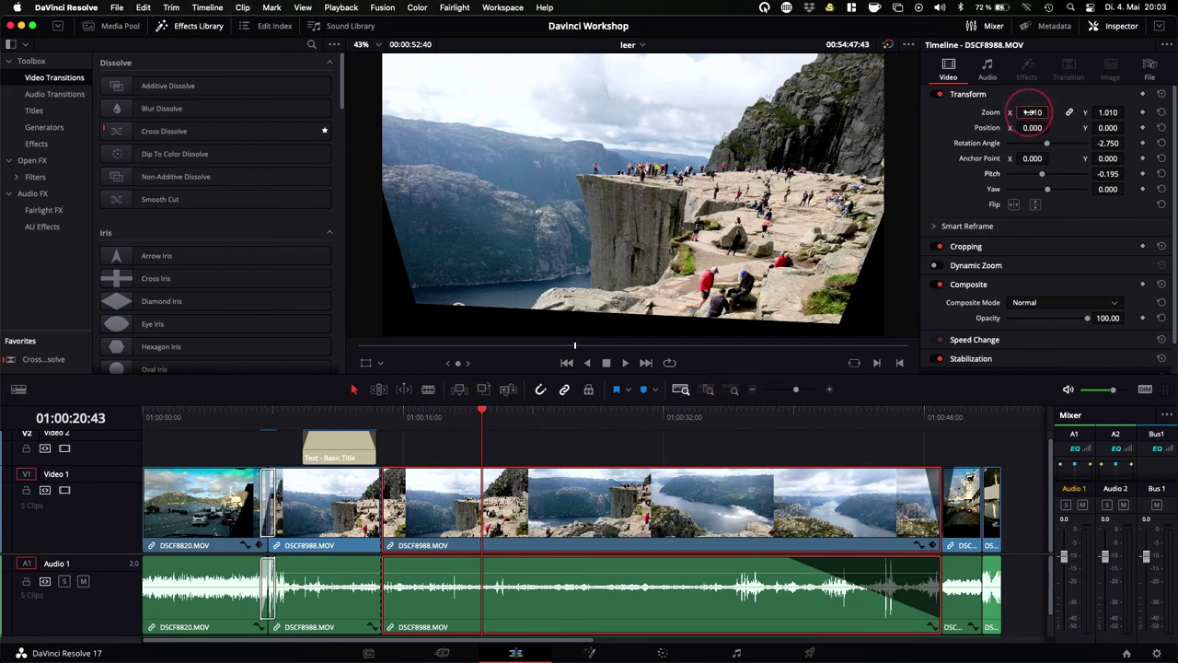
{"action": "double_click", "coordinate": [981, 143]}
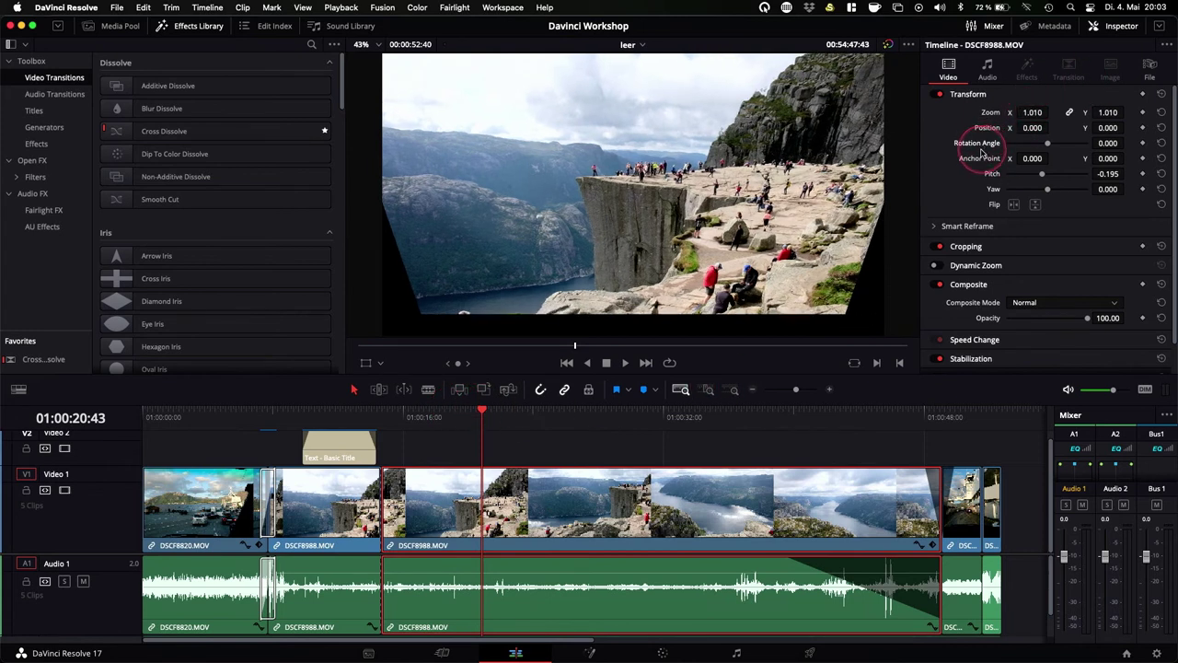
{"action": "double_click", "coordinate": [992, 175]}
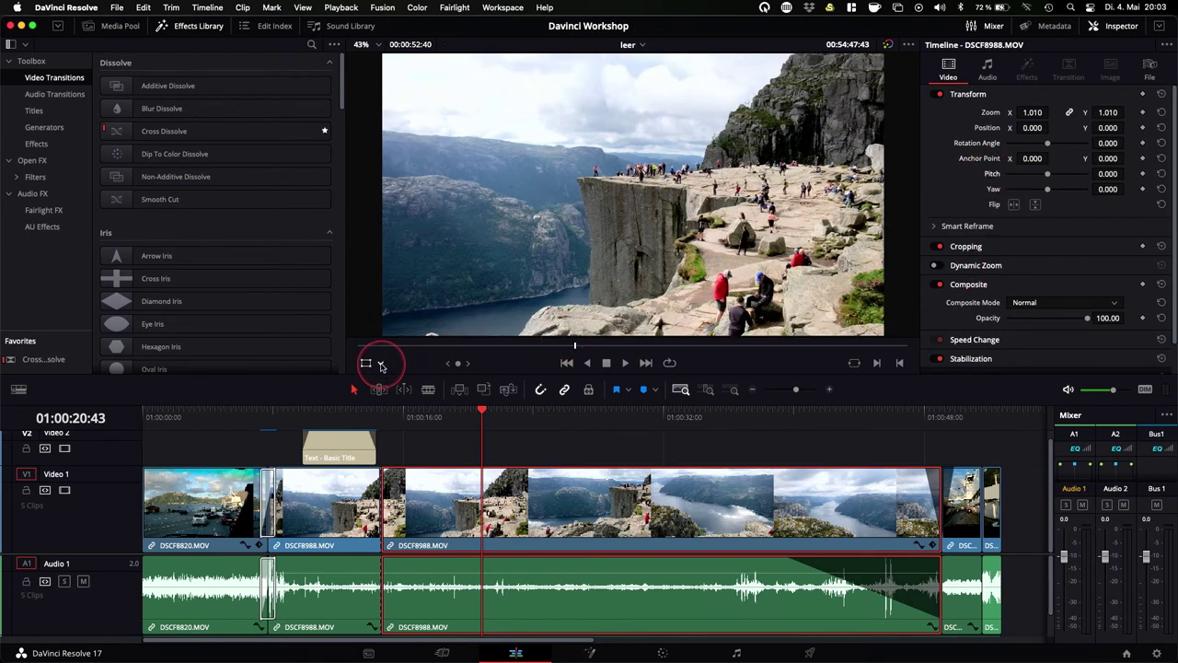
Turn on the Transform viewer overlay and drag the left handle in, making horizontal zoom 1.008.
{"action": "left_click", "coordinate": [381, 364]}
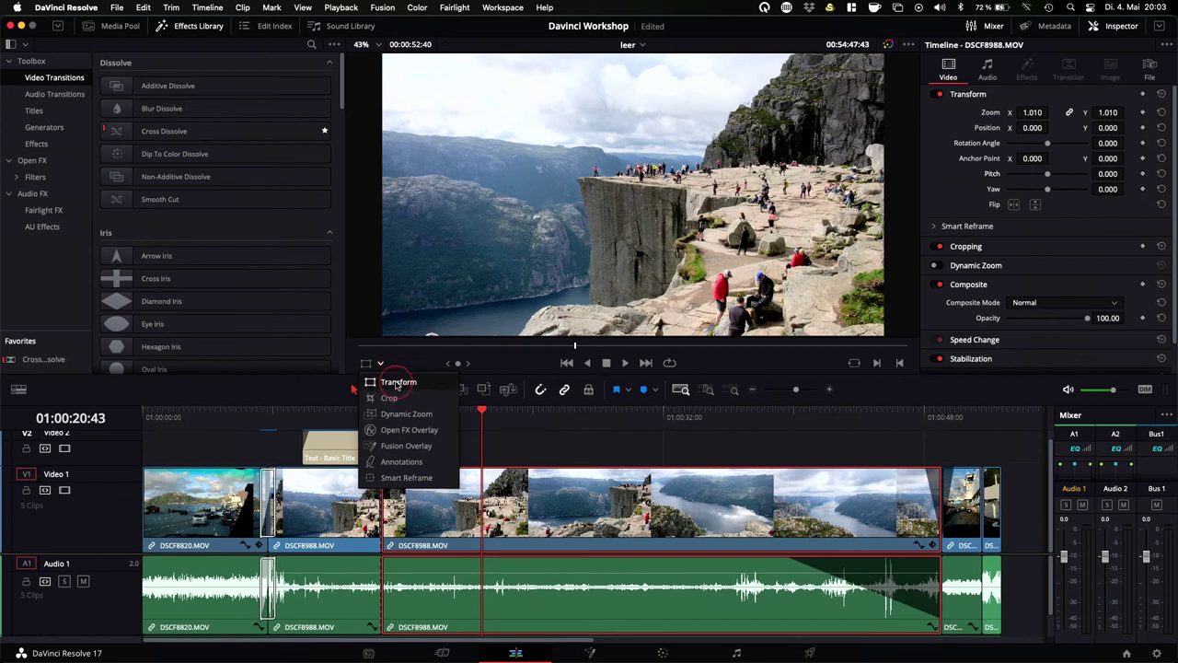
{"action": "left_click", "coordinate": [397, 385]}
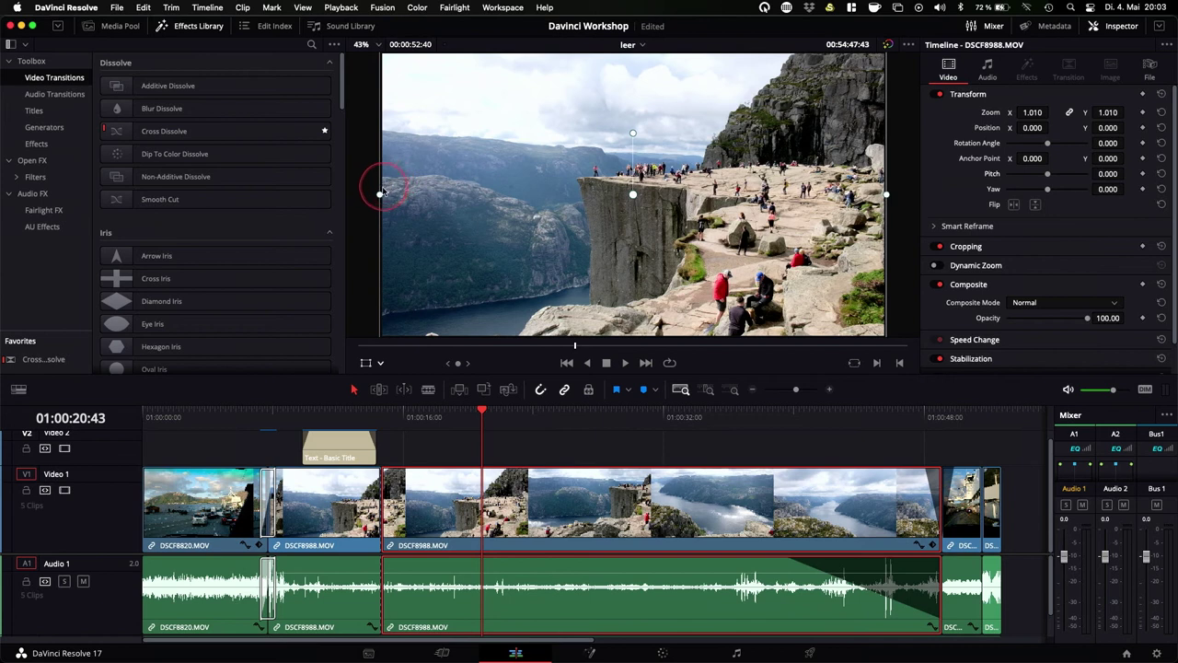
{"action": "mouse_move", "coordinate": [380, 195]}
{"action": "left_mouse_down"}
{"action": "mouse_move", "coordinate": [394, 200]}
{"action": "mouse_move", "coordinate": [381, 204]}
{"action": "left_mouse_up"}
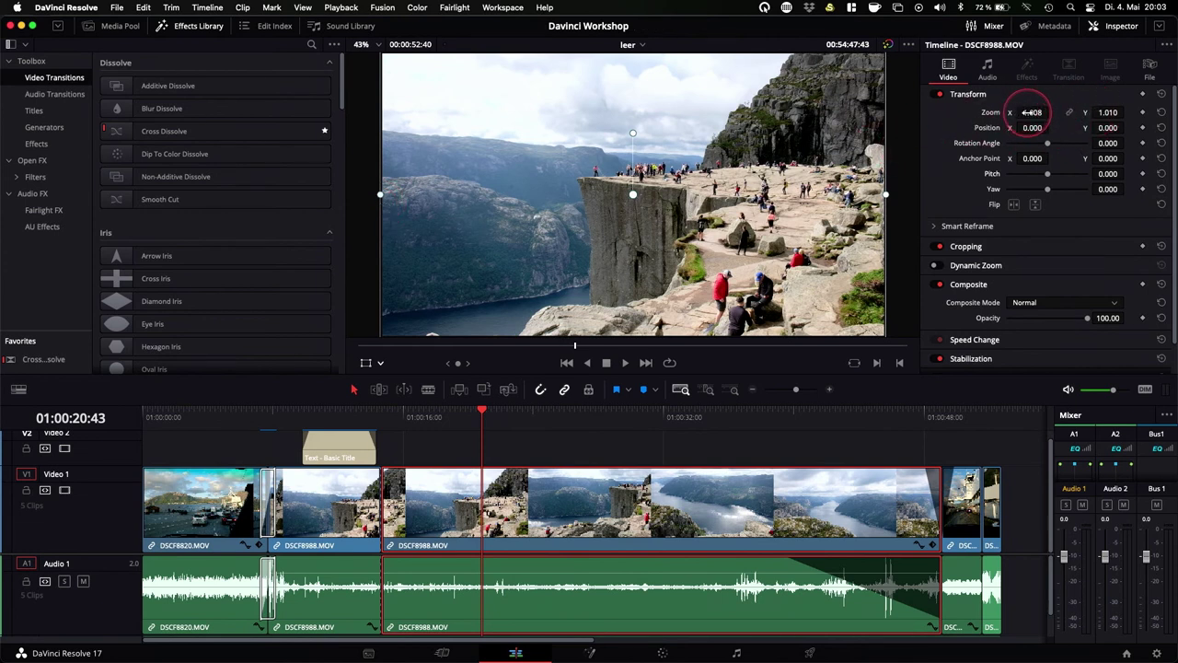
{"action": "left_click", "coordinate": [552, 427]}
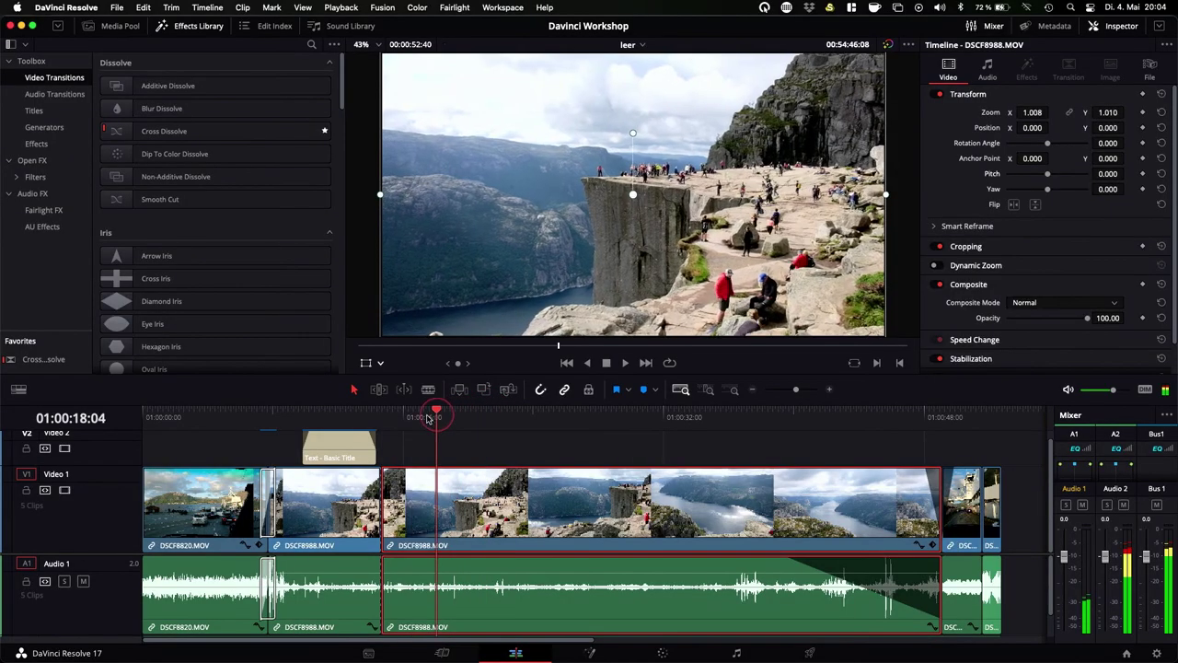
At 01:00:24:00, link Zoom X/Y and set Zoom 2.728 and Position X -633.
{"action": "left_click_drag", "start_coordinate": [481, 421], "coordinate": [389, 424]}
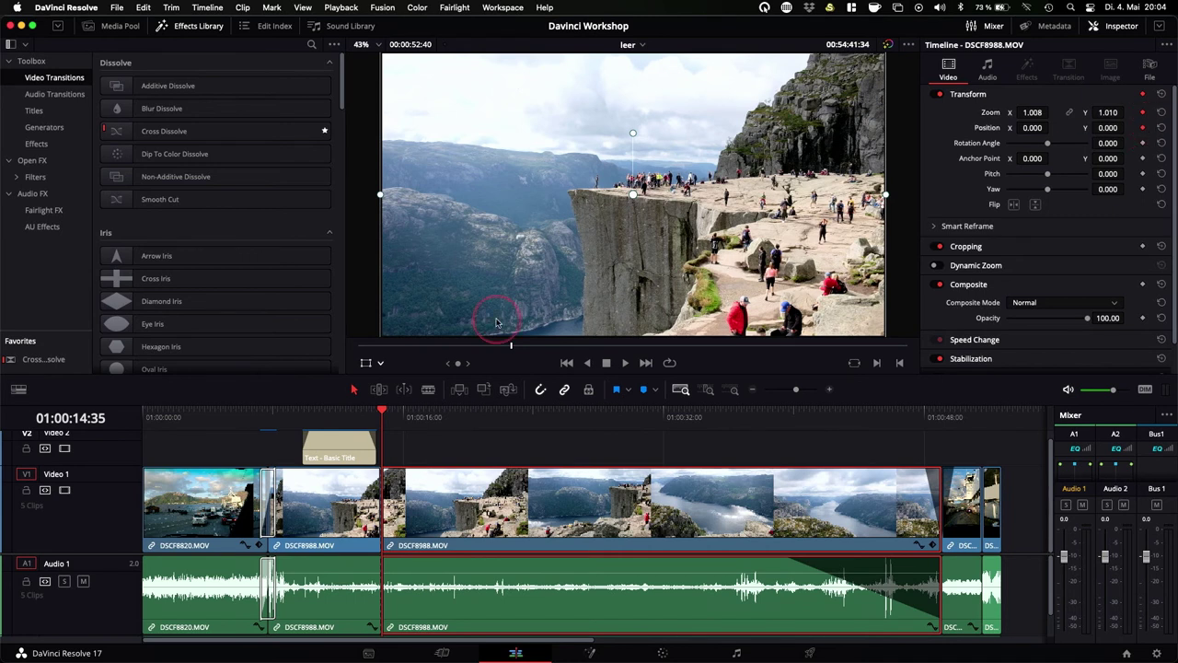
{"action": "left_click_drag", "start_coordinate": [386, 411], "coordinate": [533, 411]}
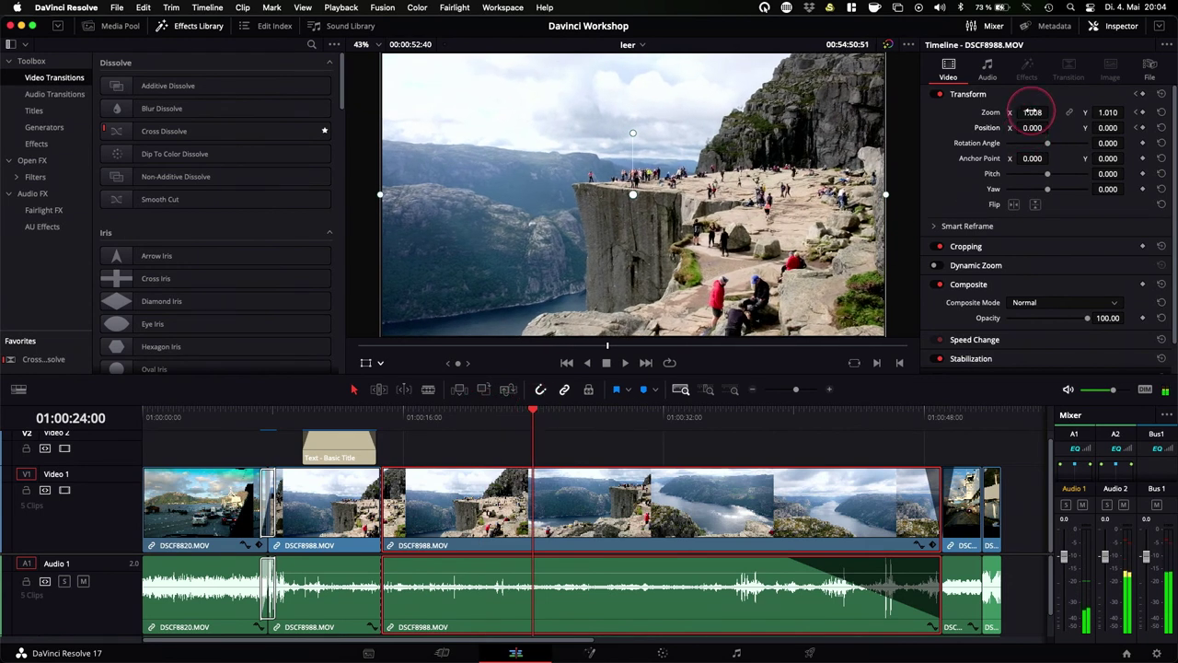
{"action": "mouse_move", "coordinate": [1031, 111]}
{"action": "left_mouse_down"}
{"action": "mouse_move", "coordinate": [1052, 111]}
{"action": "mouse_move", "coordinate": [1031, 113]}
{"action": "left_mouse_up"}
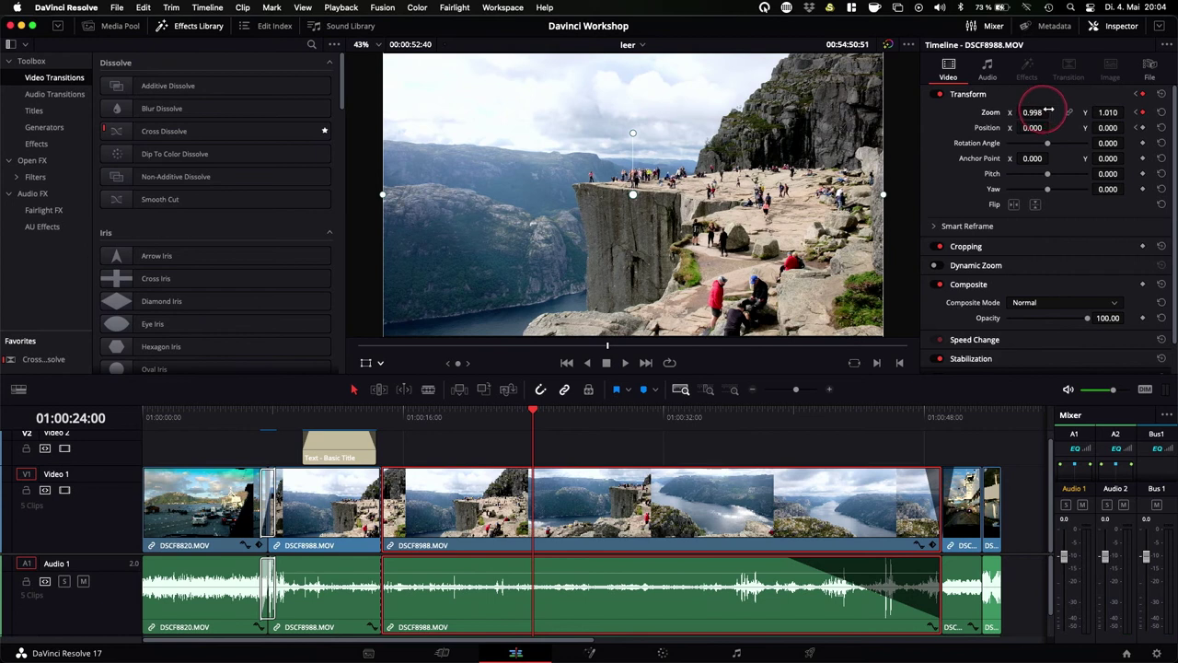
{"action": "left_click", "coordinate": [1068, 113]}
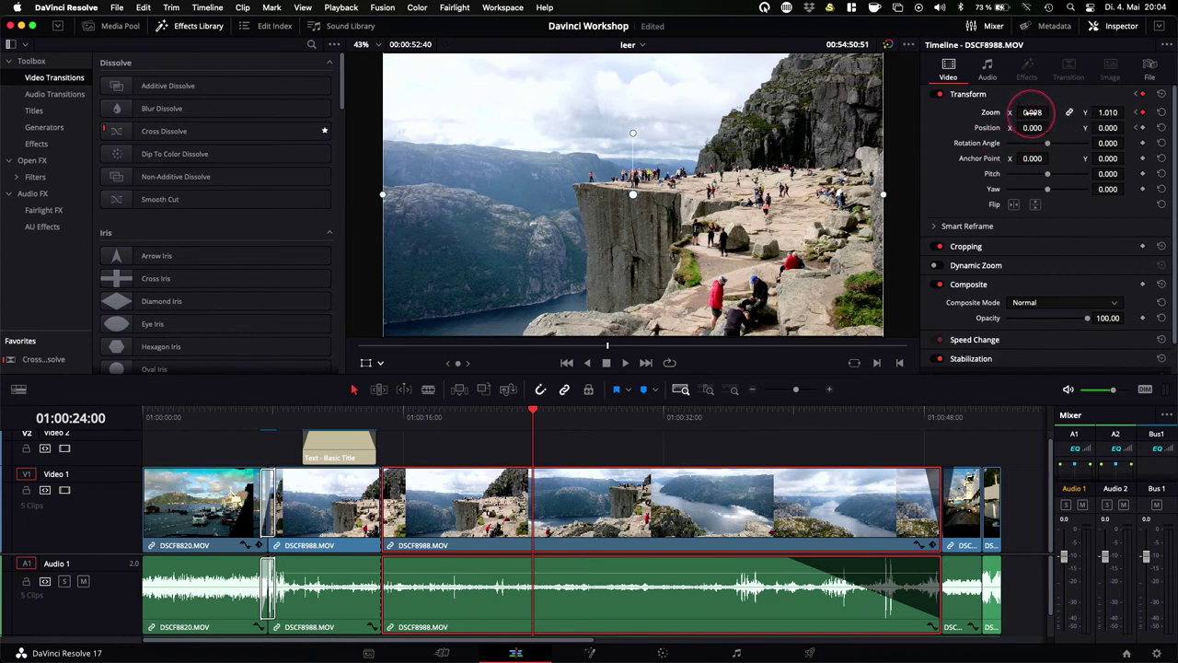
{"action": "mouse_move", "coordinate": [1032, 112]}
{"action": "left_mouse_down"}
{"action": "mouse_move", "coordinate": [1052, 111]}
{"action": "mouse_move", "coordinate": [1032, 117]}
{"action": "left_mouse_up"}
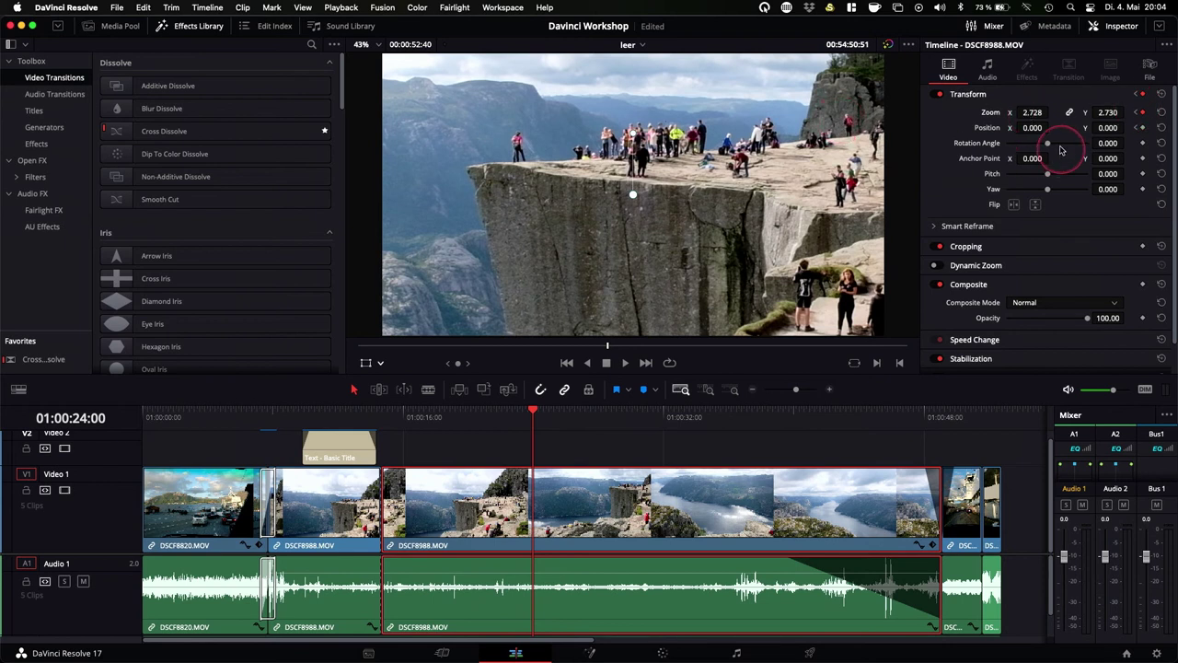
{"action": "mouse_move", "coordinate": [1032, 128]}
{"action": "left_mouse_down"}
{"action": "mouse_move", "coordinate": [1012, 129]}
{"action": "mouse_move", "coordinate": [1046, 131]}
{"action": "left_mouse_up"}
{"action": "type", "text": "-633.000"}
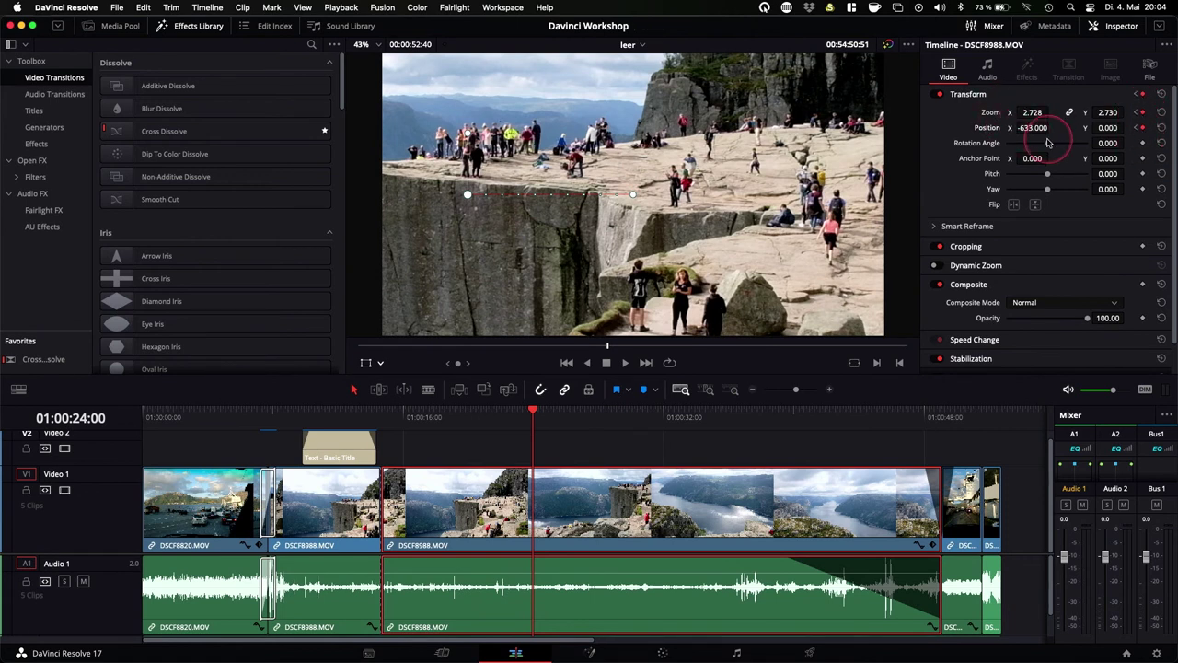
Play the push-in from the clip's first frame to preview it.
{"action": "left_click_drag", "start_coordinate": [534, 409], "coordinate": [386, 420]}
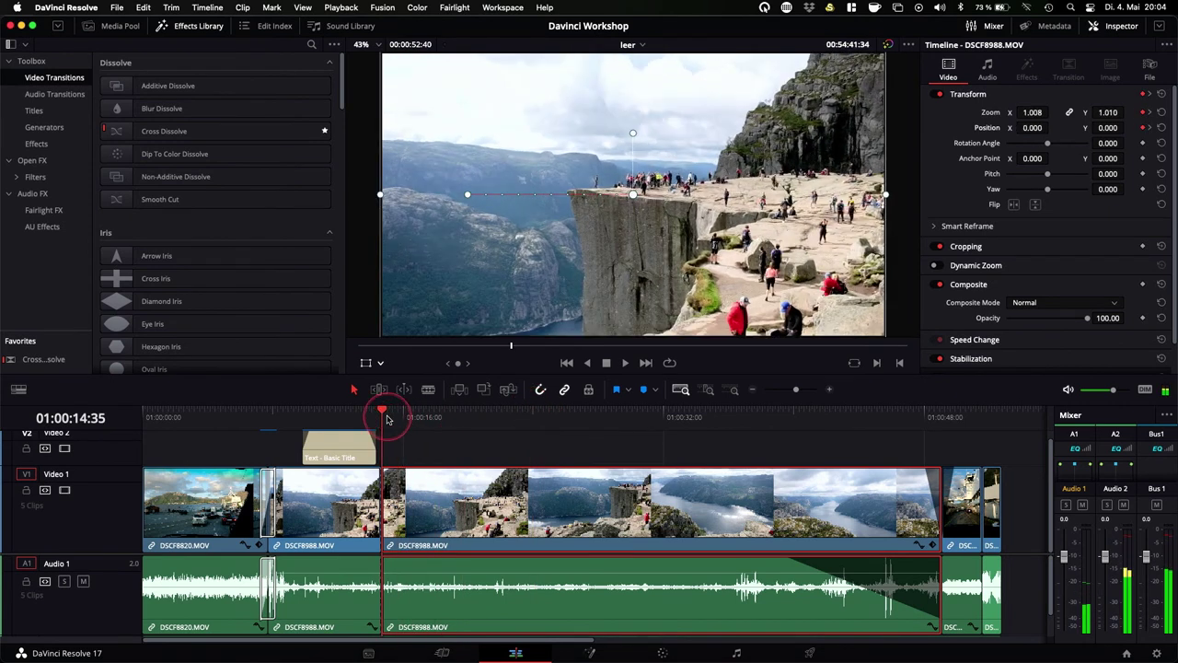
{"action": "key", "text": "space"}
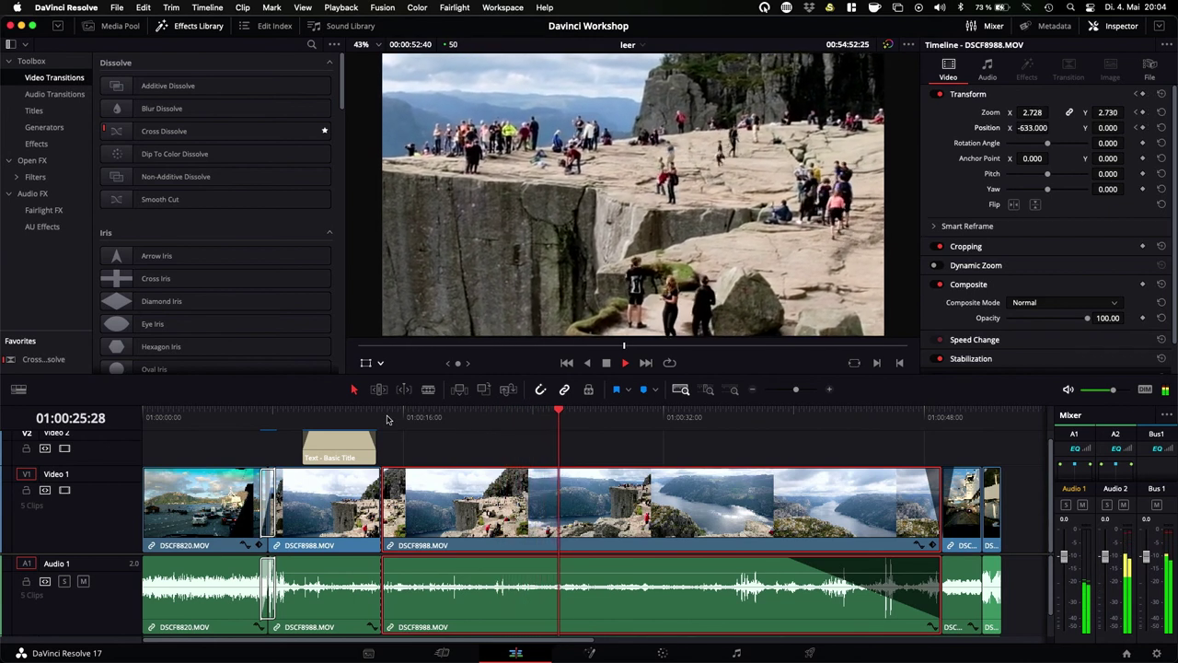
{"action": "key", "text": "space"}
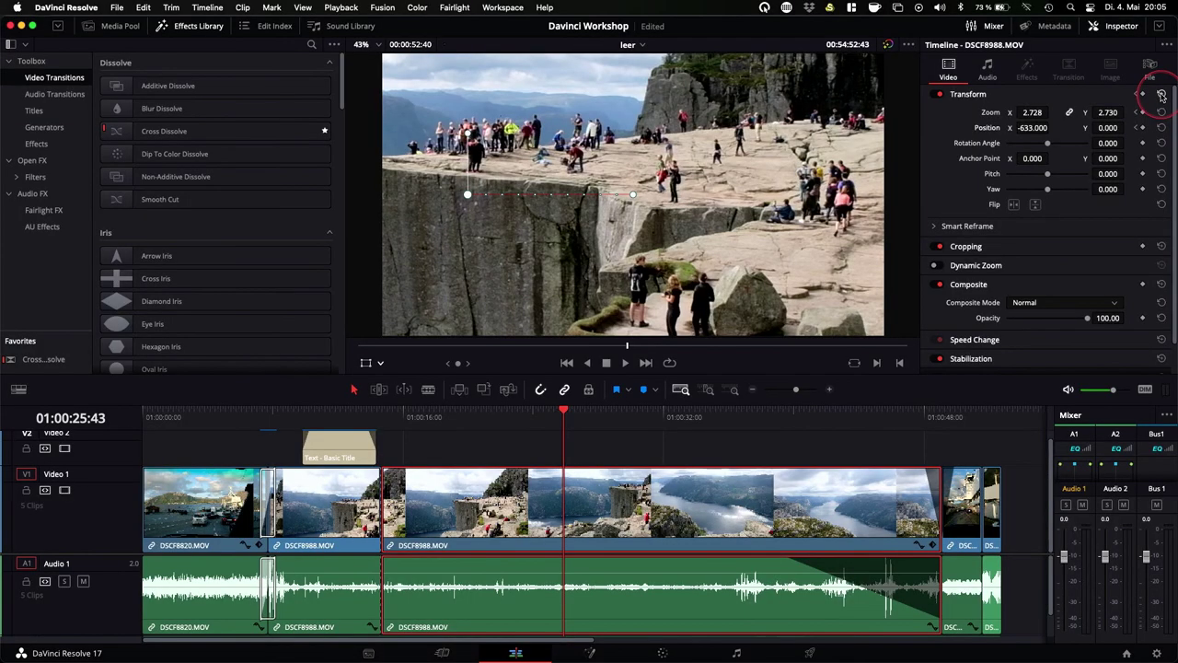
Reset the cliff clip's transform to zoom 1.000 and position 0.000.
{"action": "left_click", "coordinate": [1161, 95]}
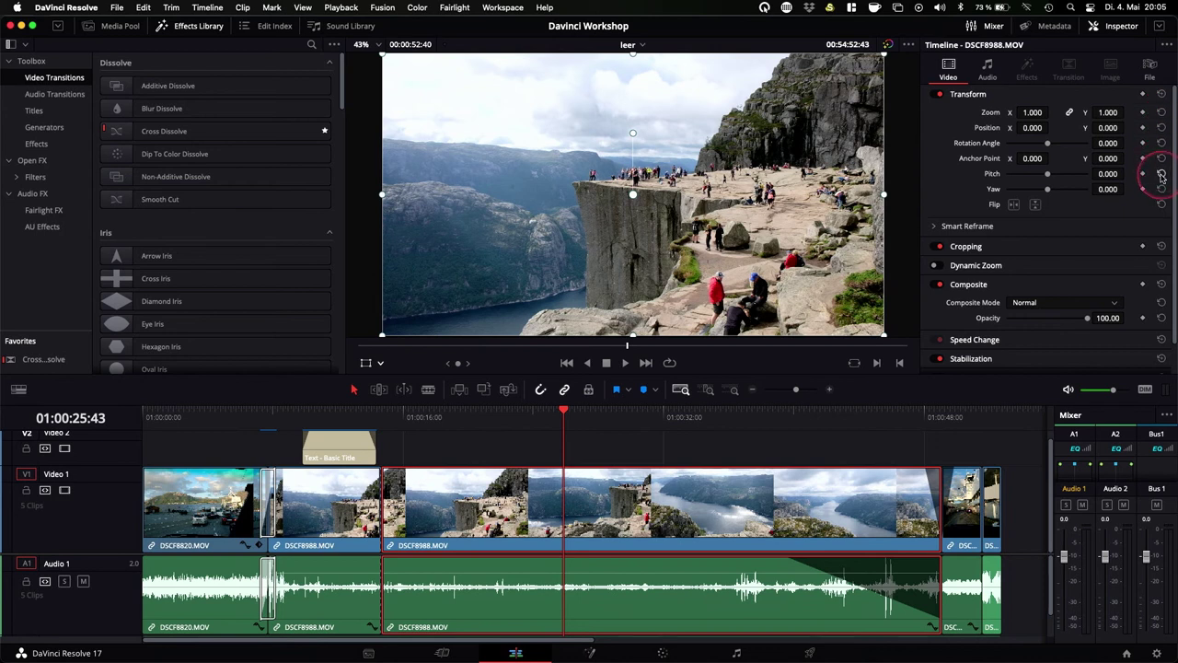
Hide the transform overlay and keyframe Zoom and Position at the clip start, 01:00:14:35.
{"action": "left_click", "coordinate": [563, 414]}
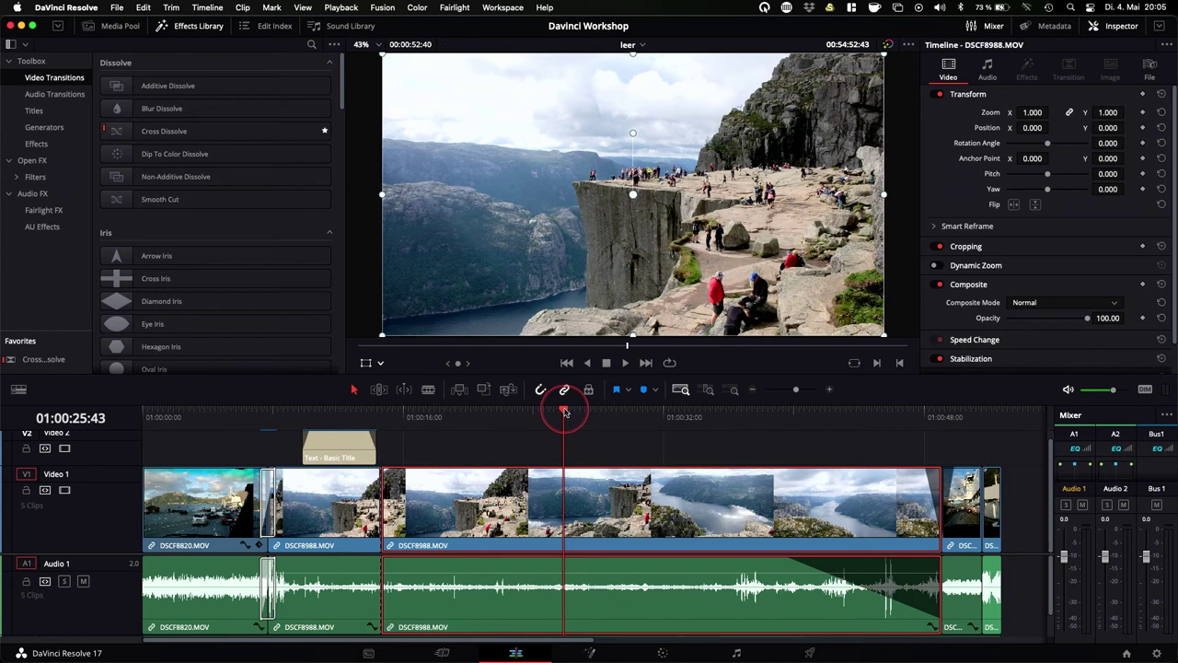
{"action": "mouse_move", "coordinate": [565, 413]}
{"action": "left_mouse_down"}
{"action": "mouse_move", "coordinate": [467, 413]}
{"action": "mouse_move", "coordinate": [508, 419]}
{"action": "mouse_move", "coordinate": [490, 420]}
{"action": "left_mouse_up"}
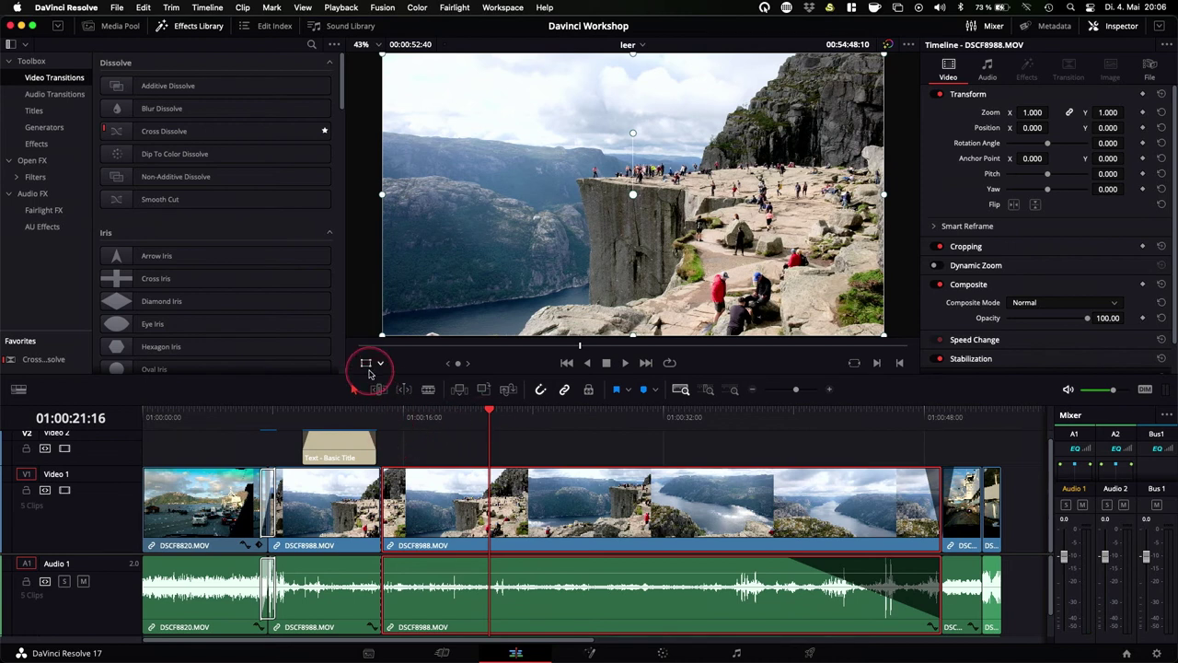
{"action": "left_click", "coordinate": [366, 365]}
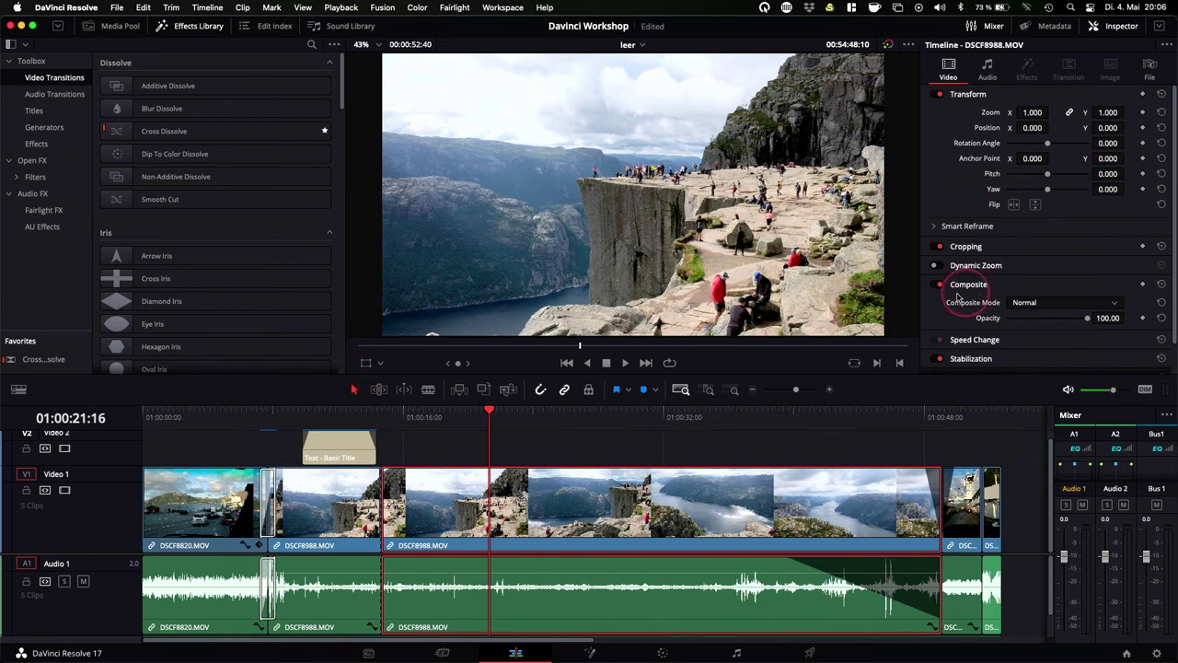
{"action": "left_click_drag", "start_coordinate": [488, 409], "coordinate": [382, 414]}
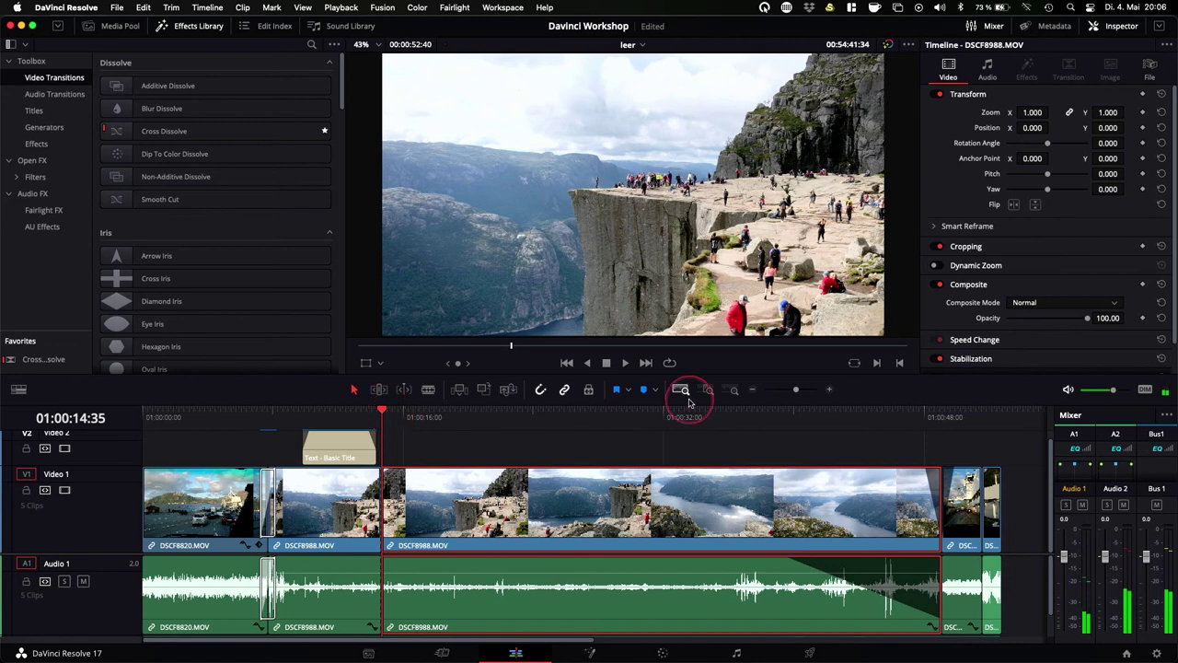
{"action": "left_click", "coordinate": [1142, 111]}
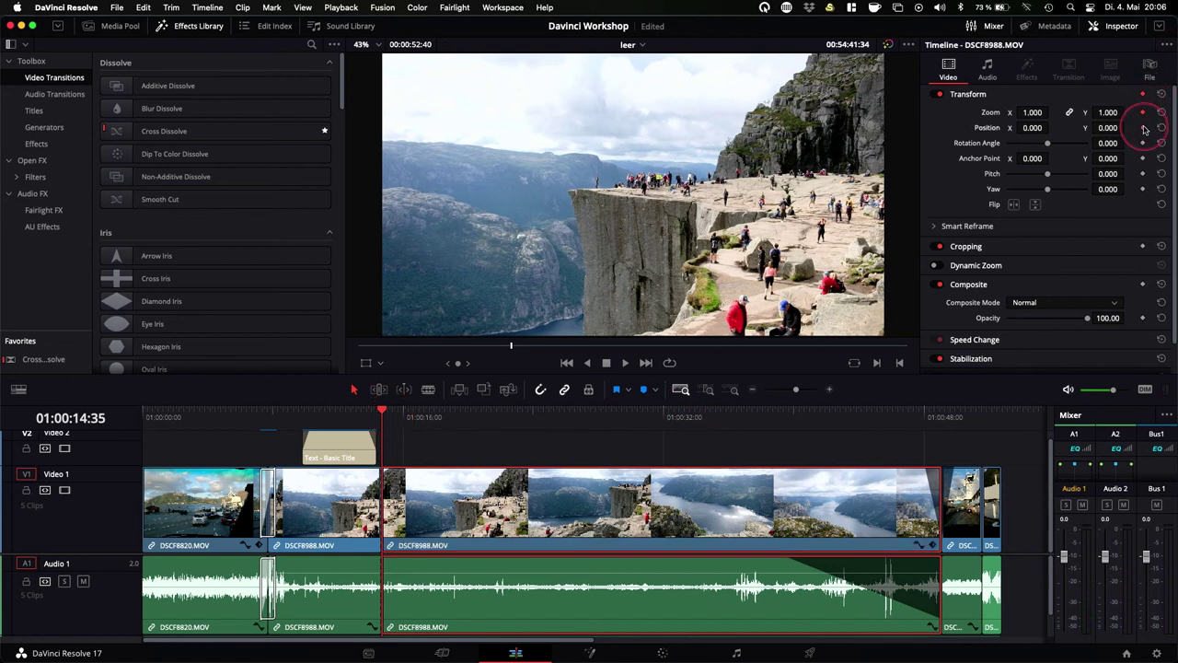
{"action": "left_click", "coordinate": [1142, 127]}
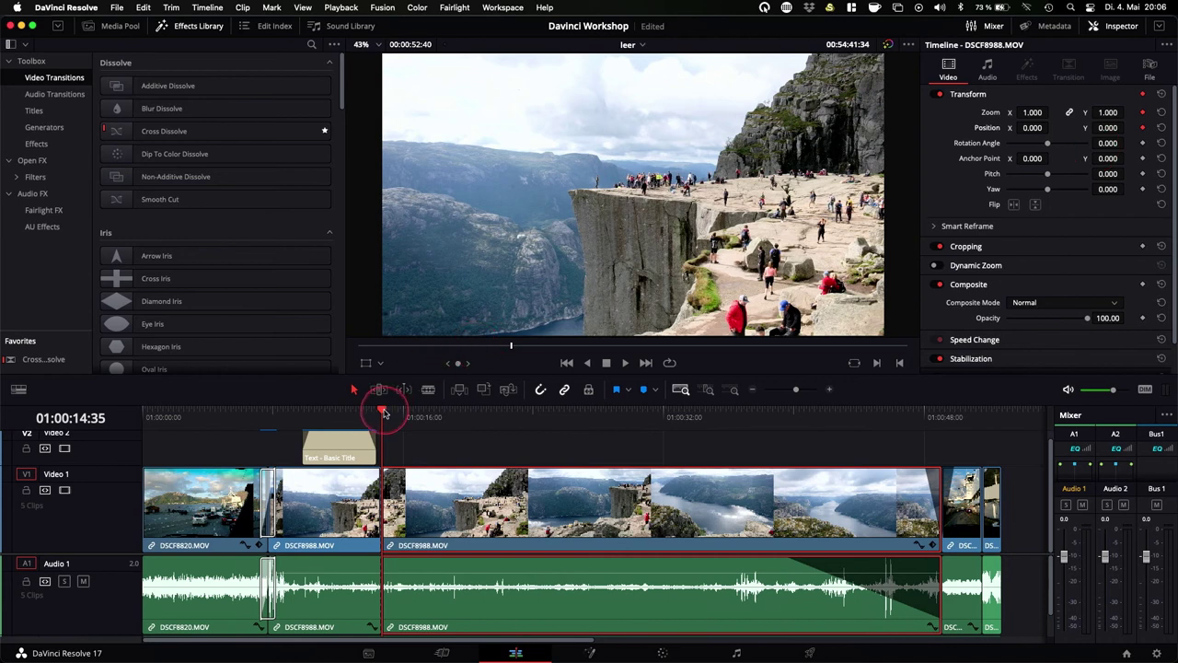
At 01:00:27:38, set Zoom to 1.810 and Position X to -683.
{"action": "left_click_drag", "start_coordinate": [384, 414], "coordinate": [594, 415]}
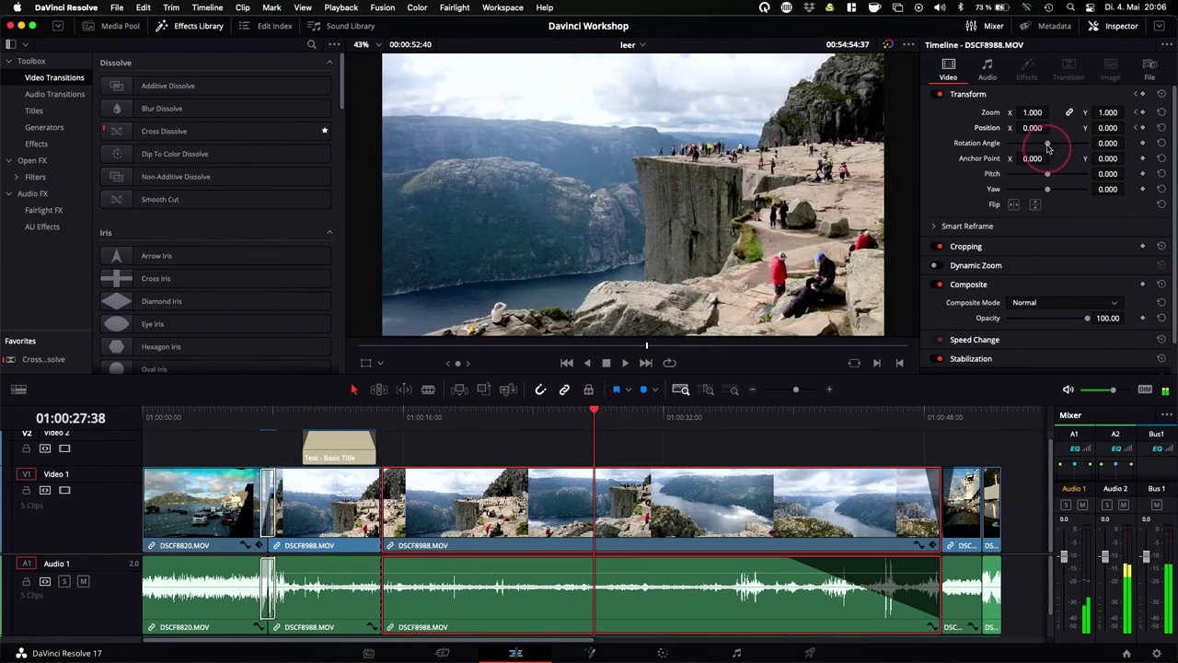
{"action": "left_click_drag", "start_coordinate": [1031, 113], "coordinate": [1078, 119]}
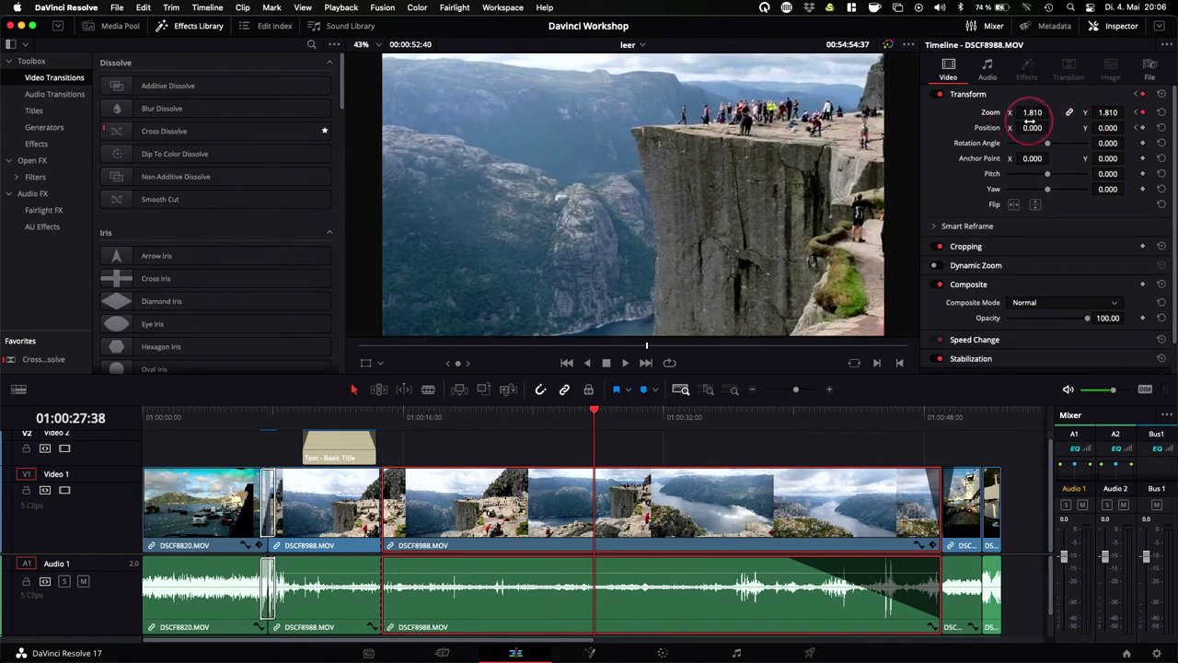
{"action": "left_click_drag", "start_coordinate": [1047, 130], "coordinate": [612, 162]}
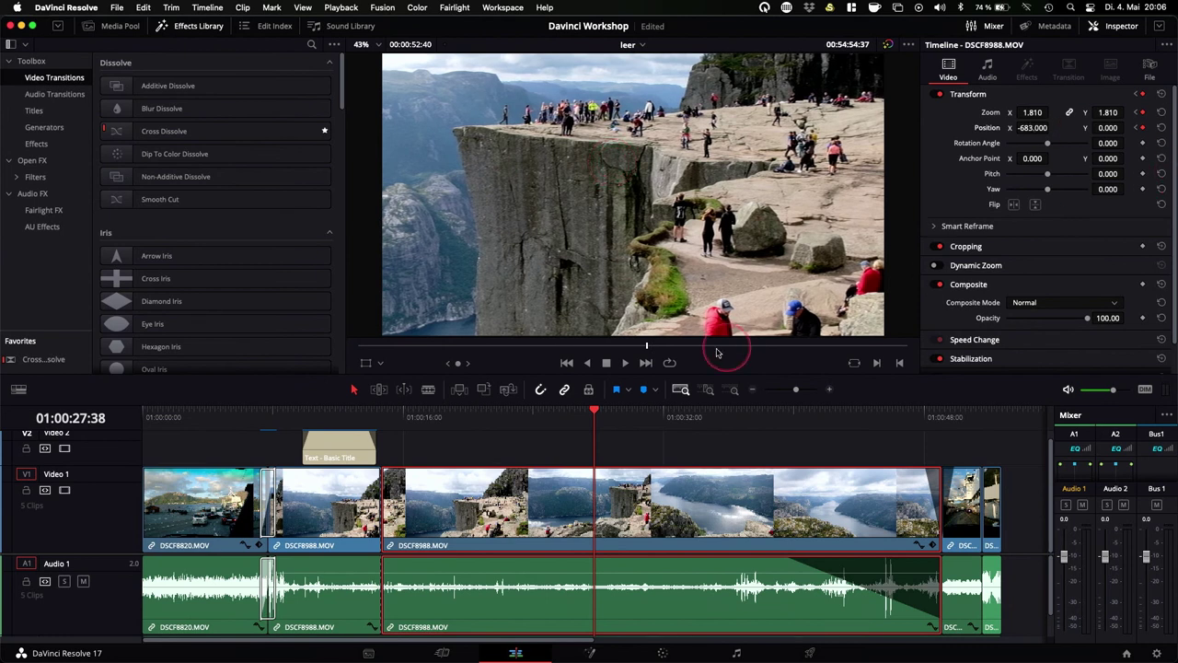
{"action": "left_click_drag", "start_coordinate": [594, 411], "coordinate": [388, 422]}
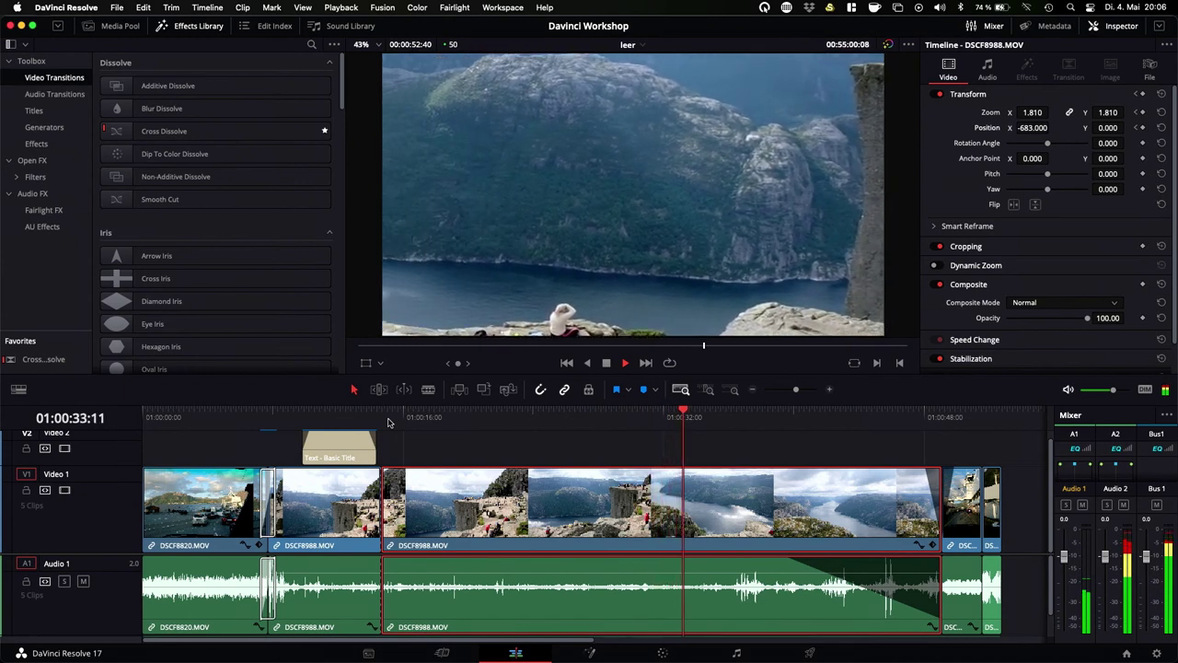
Stop playback, add a transform keyframe at 01:00:33:39, and step through the existing keyframes.
{"action": "key", "text": "space"}
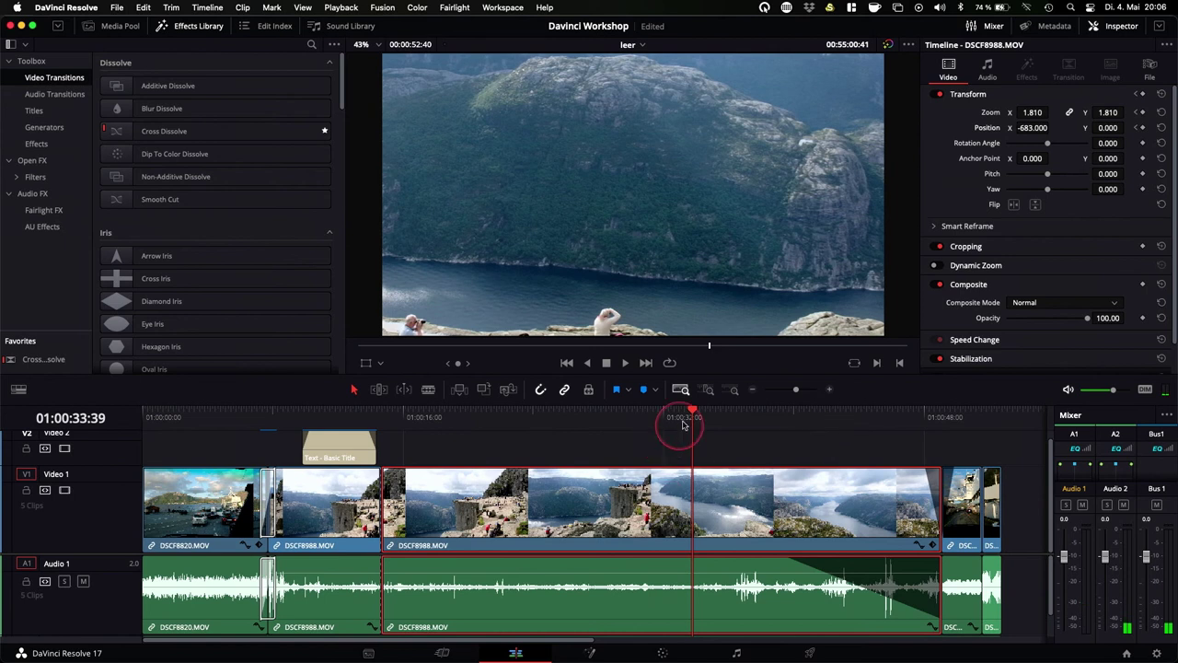
{"action": "left_click", "coordinate": [1139, 117]}
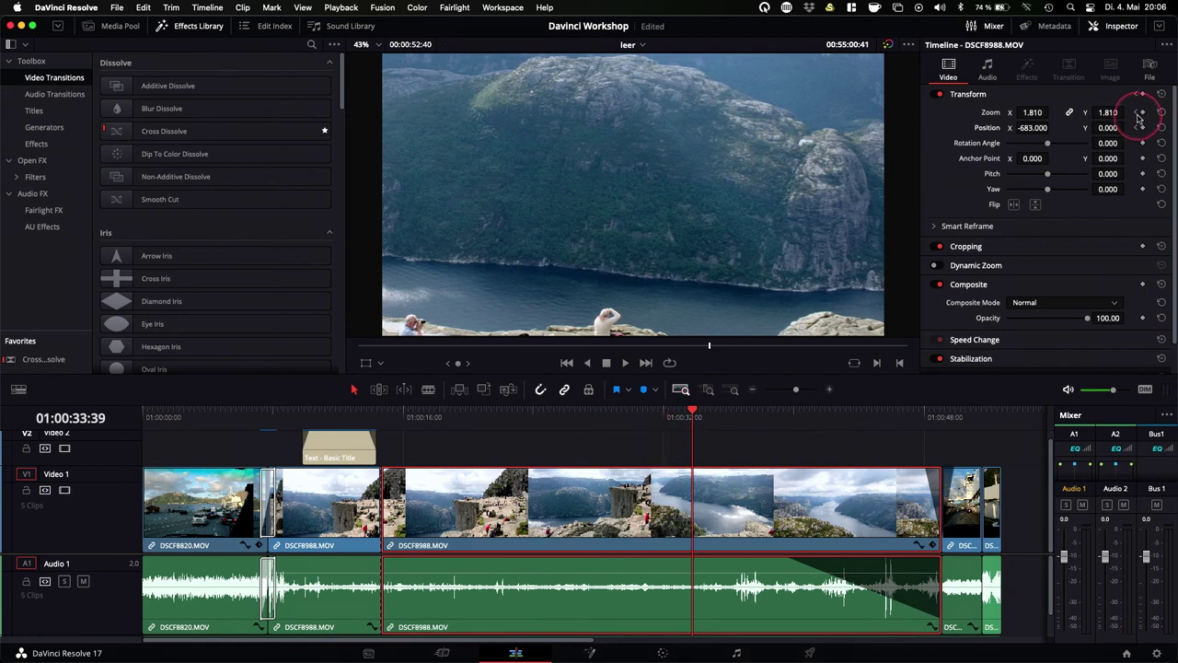
{"action": "left_click", "coordinate": [1138, 117]}
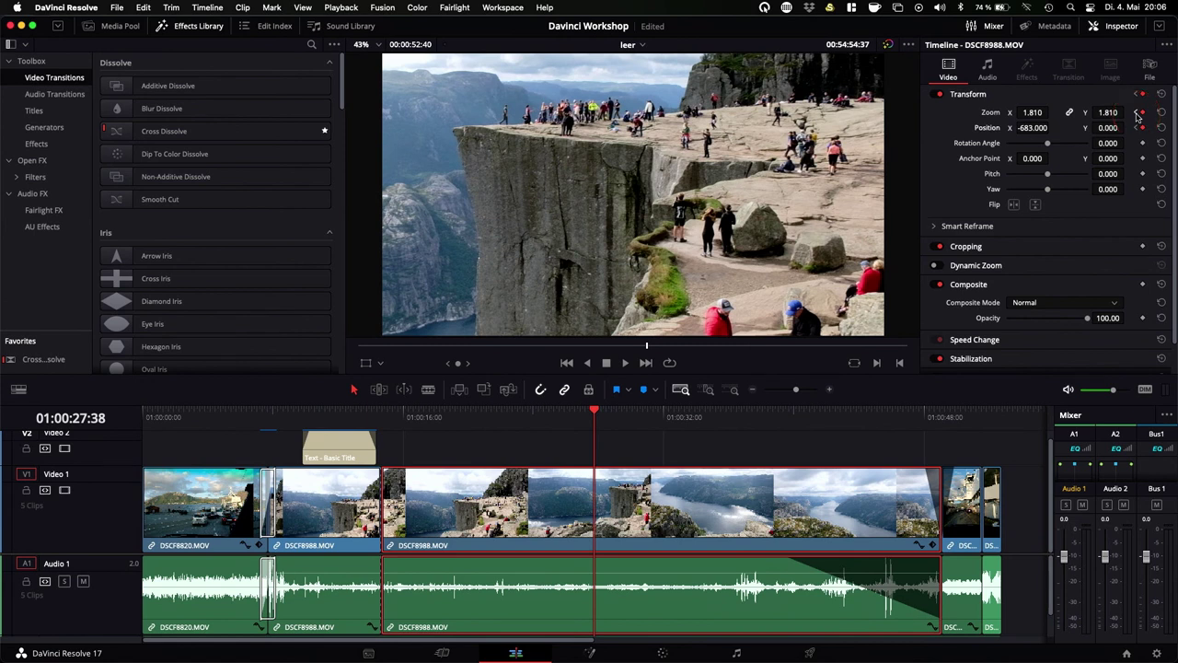
{"action": "left_click", "coordinate": [1138, 117]}
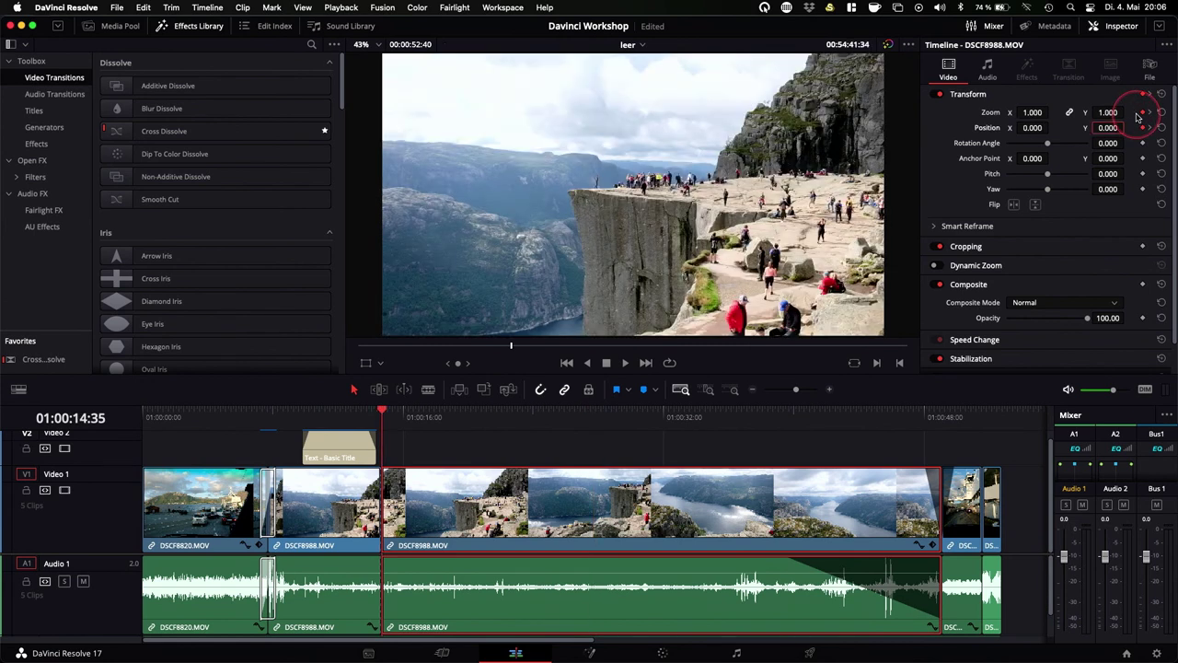
{"action": "left_click", "coordinate": [1150, 112]}
{"action": "left_click", "coordinate": [1150, 113]}
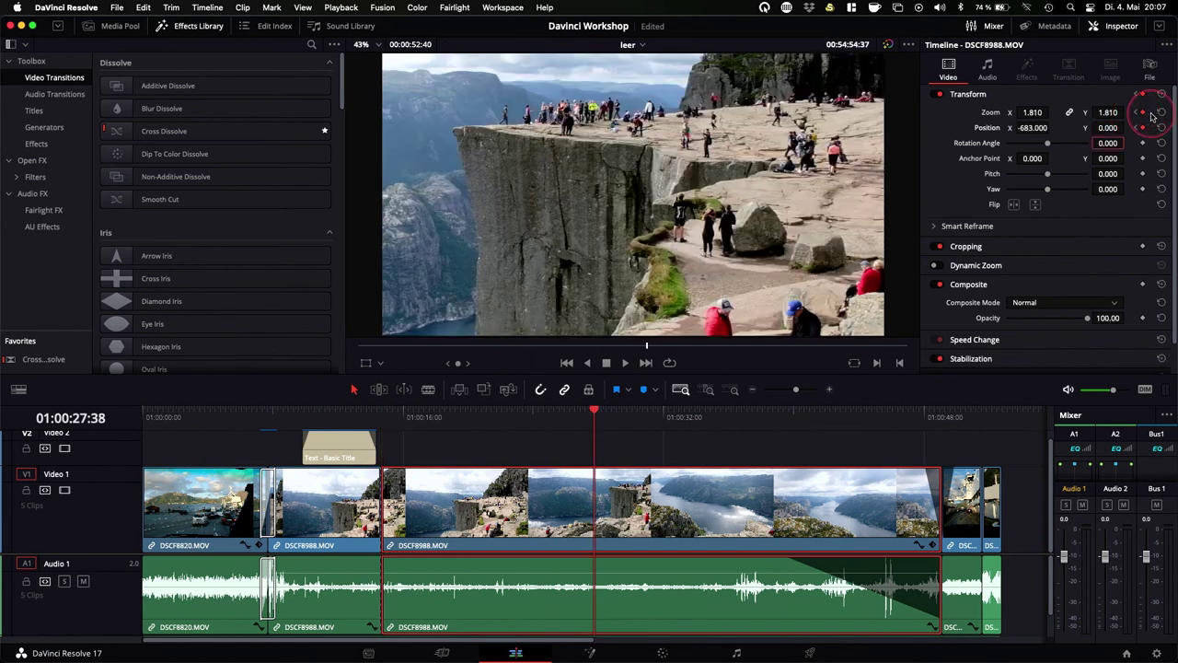
{"action": "left_click", "coordinate": [1138, 113]}
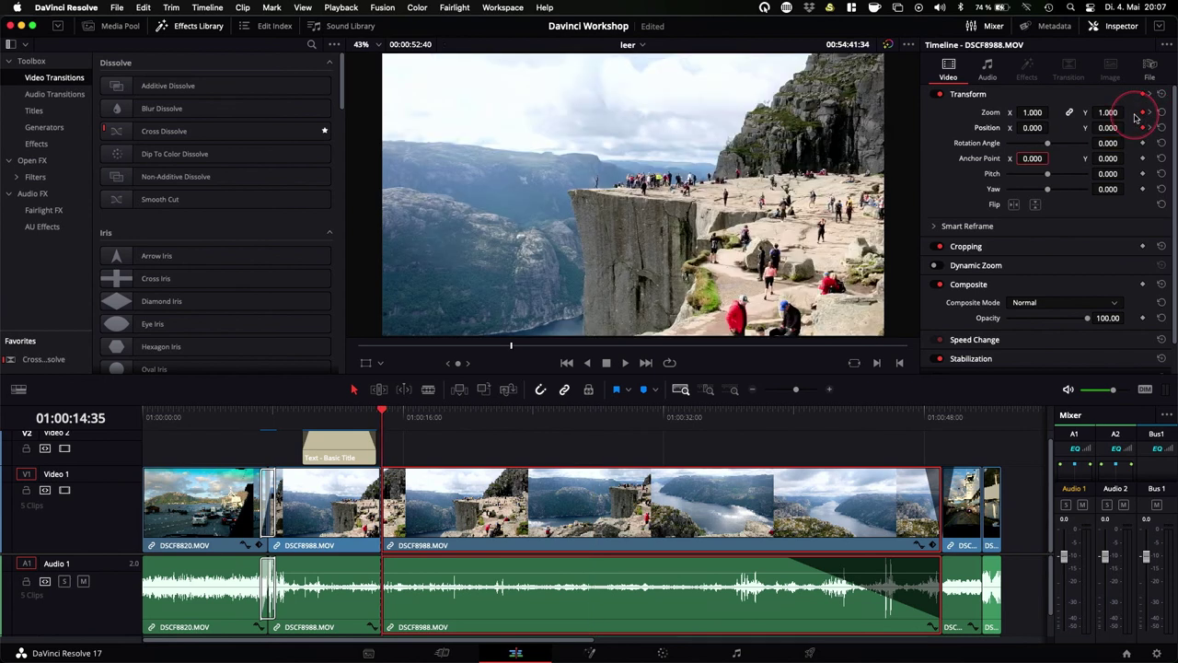
{"action": "left_click", "coordinate": [1150, 112]}
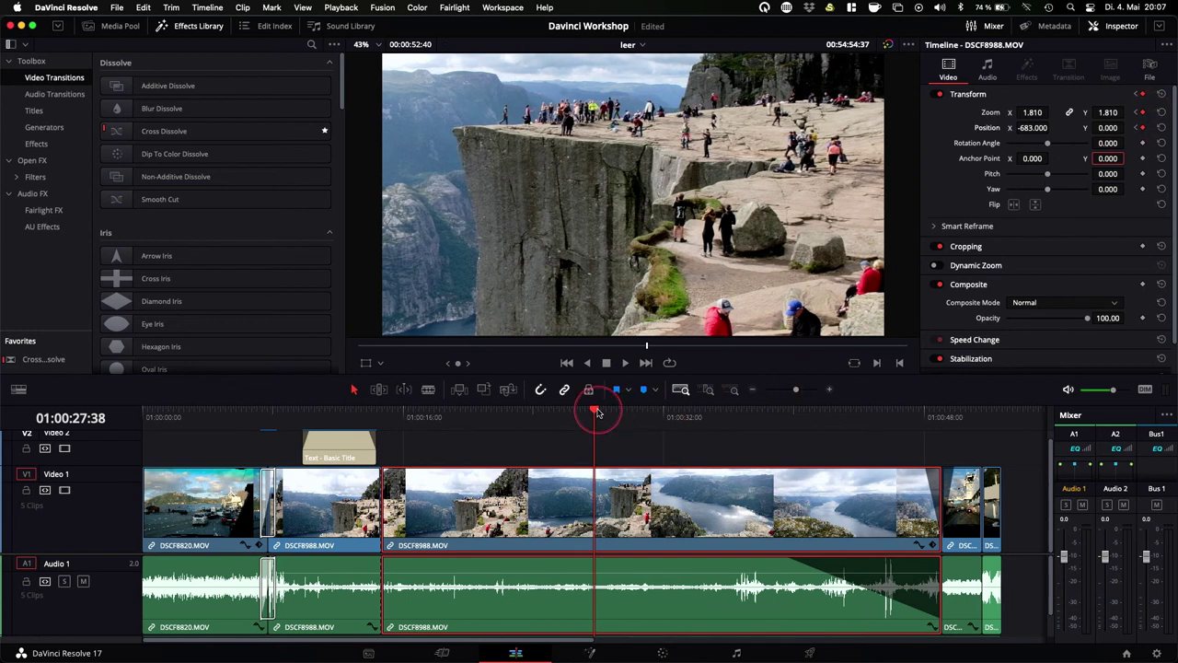
At 01:00:36:42, reset Zoom to 1.000 and Position to 0 for the zoom-out.
{"action": "left_click_drag", "start_coordinate": [596, 413], "coordinate": [741, 412]}
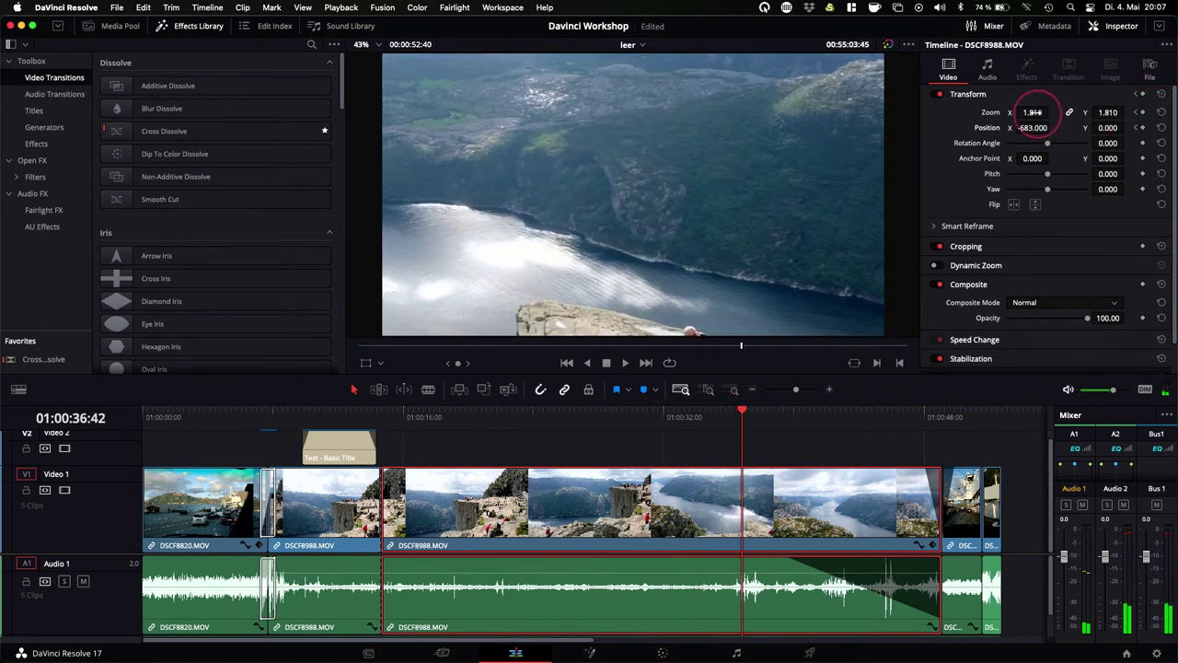
{"action": "double_click", "coordinate": [990, 111]}
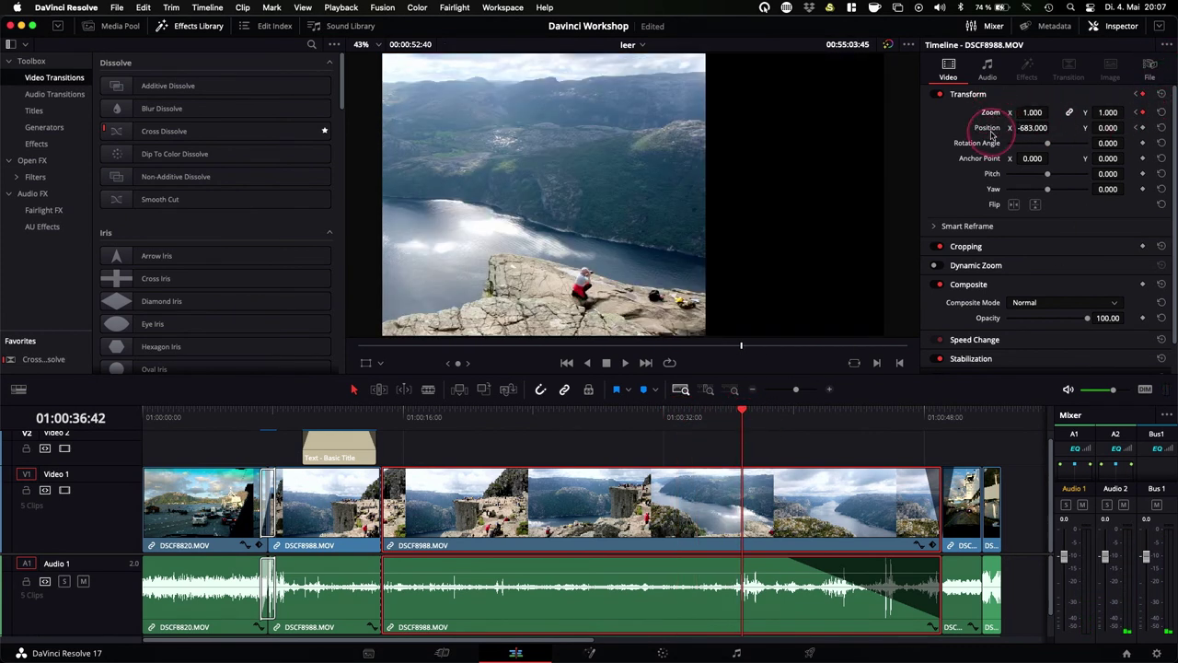
{"action": "double_click", "coordinate": [989, 130]}
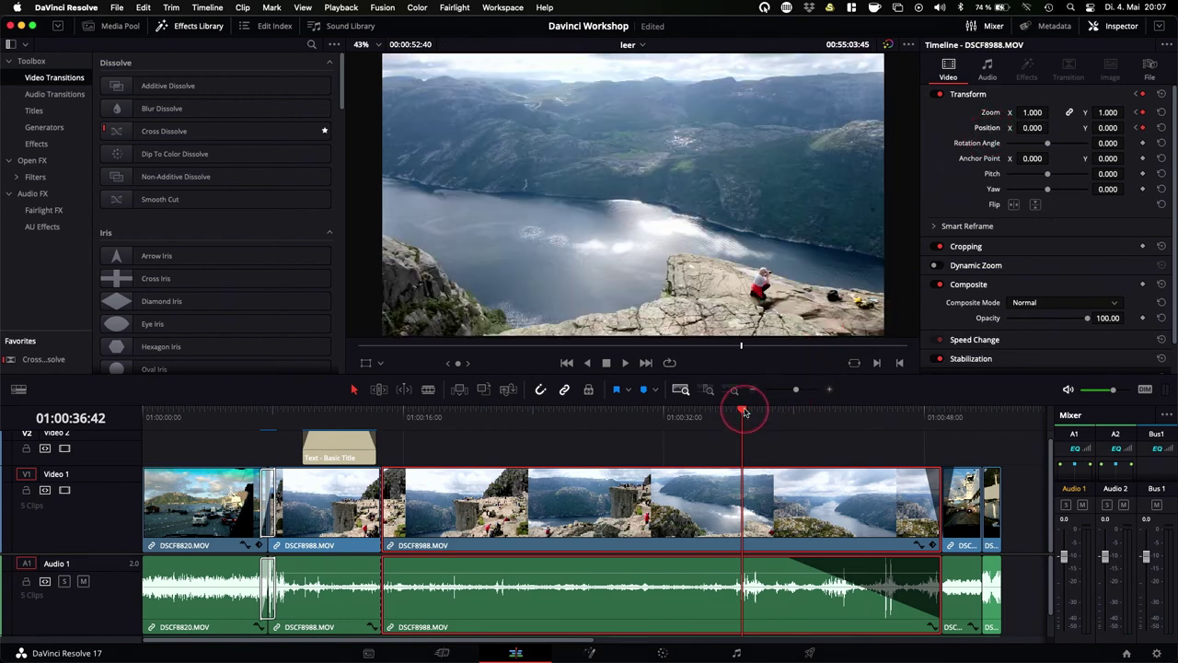
{"action": "left_click_drag", "start_coordinate": [745, 411], "coordinate": [381, 412]}
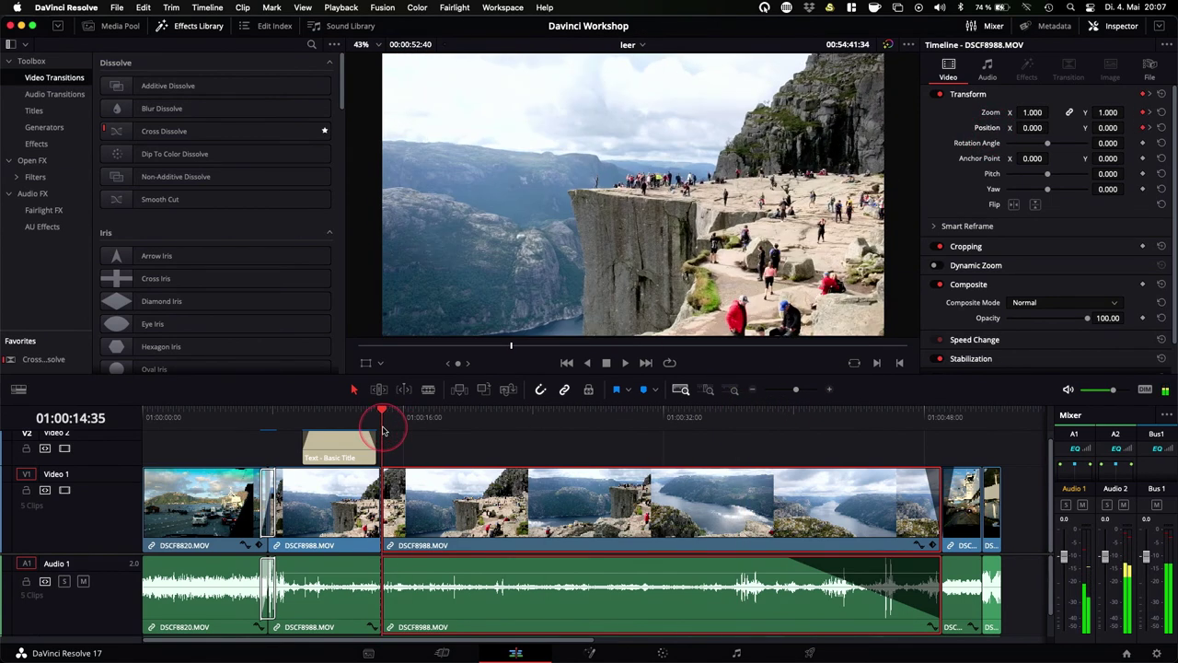
{"action": "key", "text": "space"}
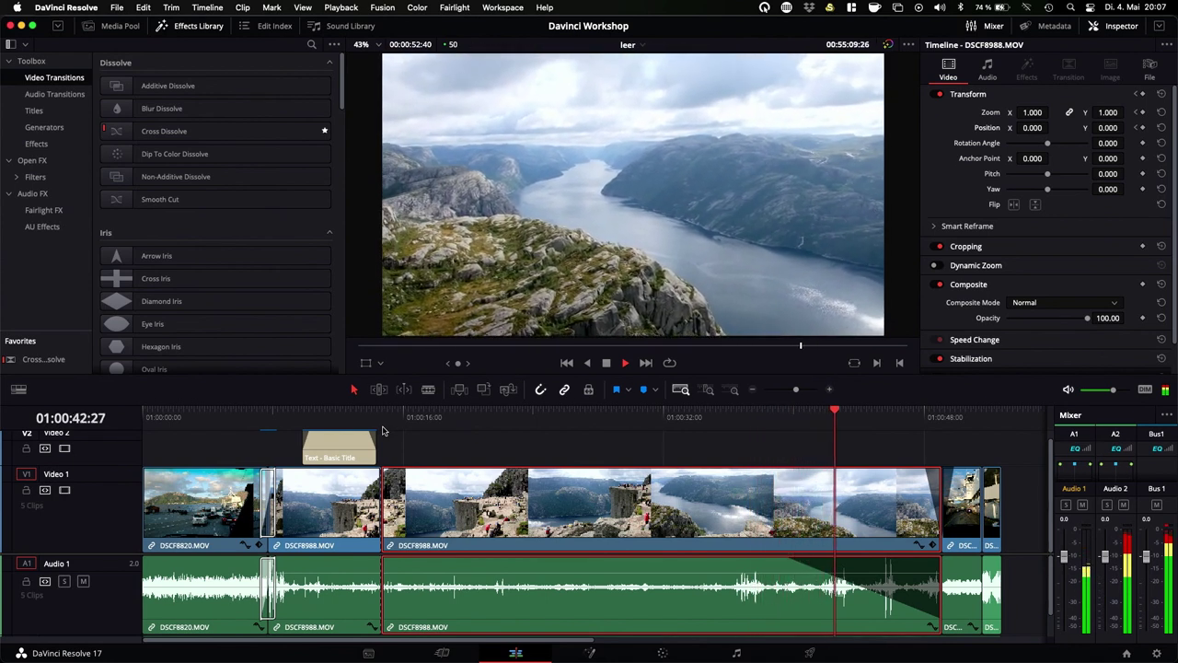
{"action": "key", "text": "space"}
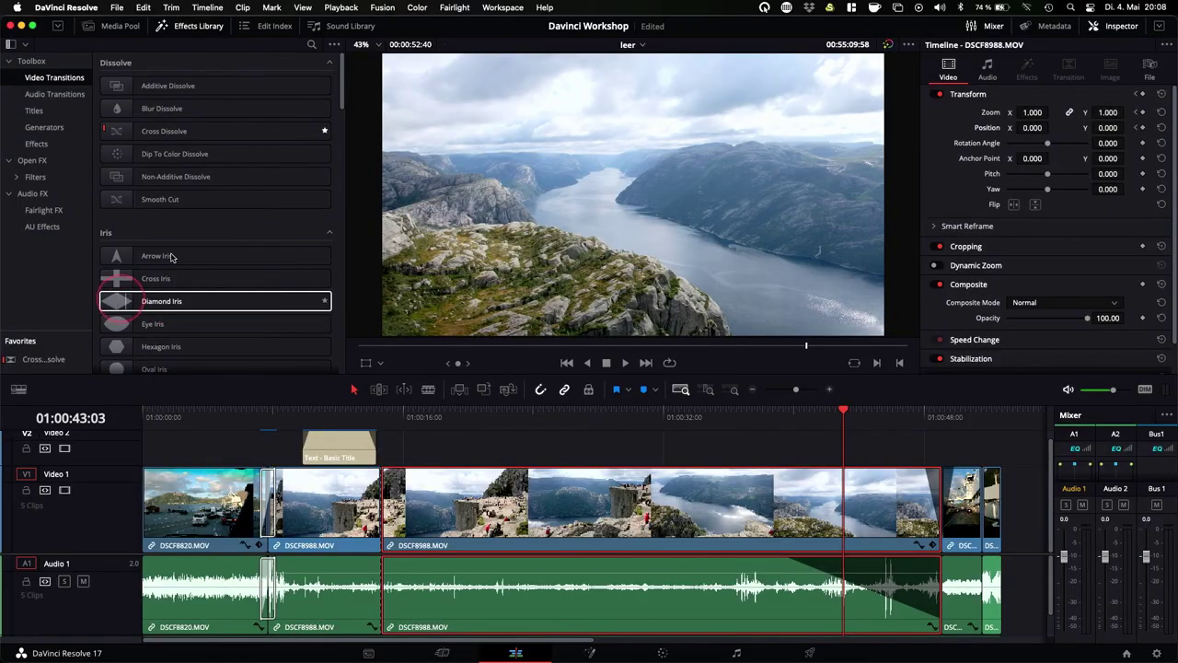
{"action": "left_click", "coordinate": [503, 8]}
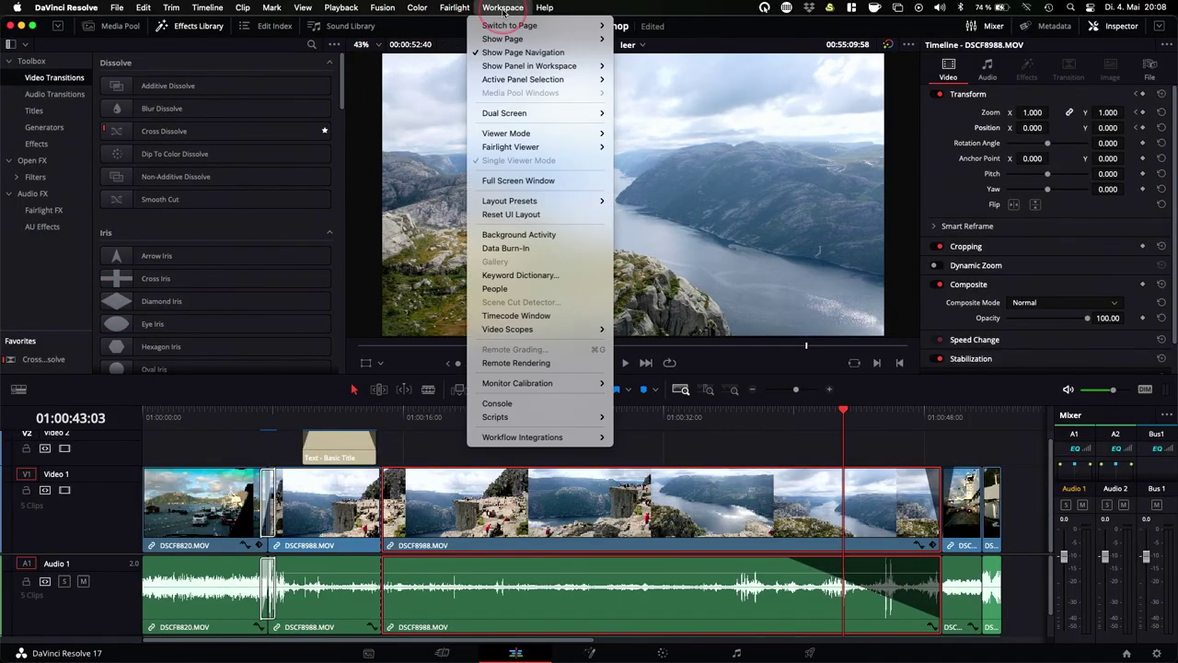
{"action": "left_click", "coordinate": [342, 8]}
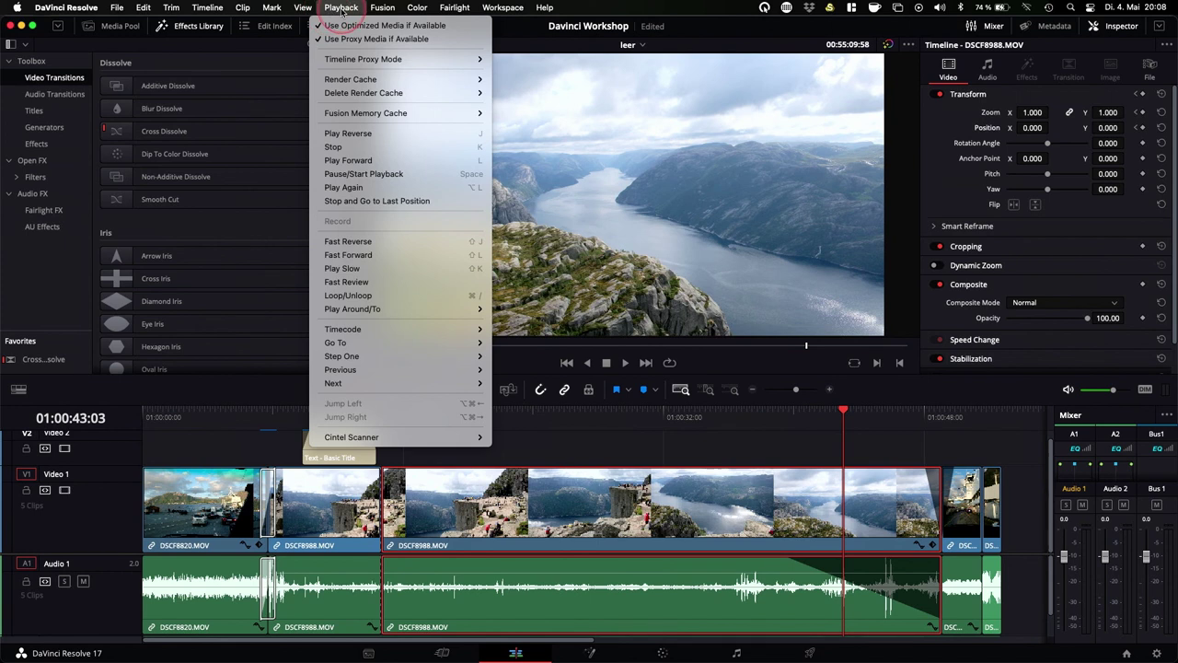
{"action": "mouse_move", "coordinate": [353, 61]}
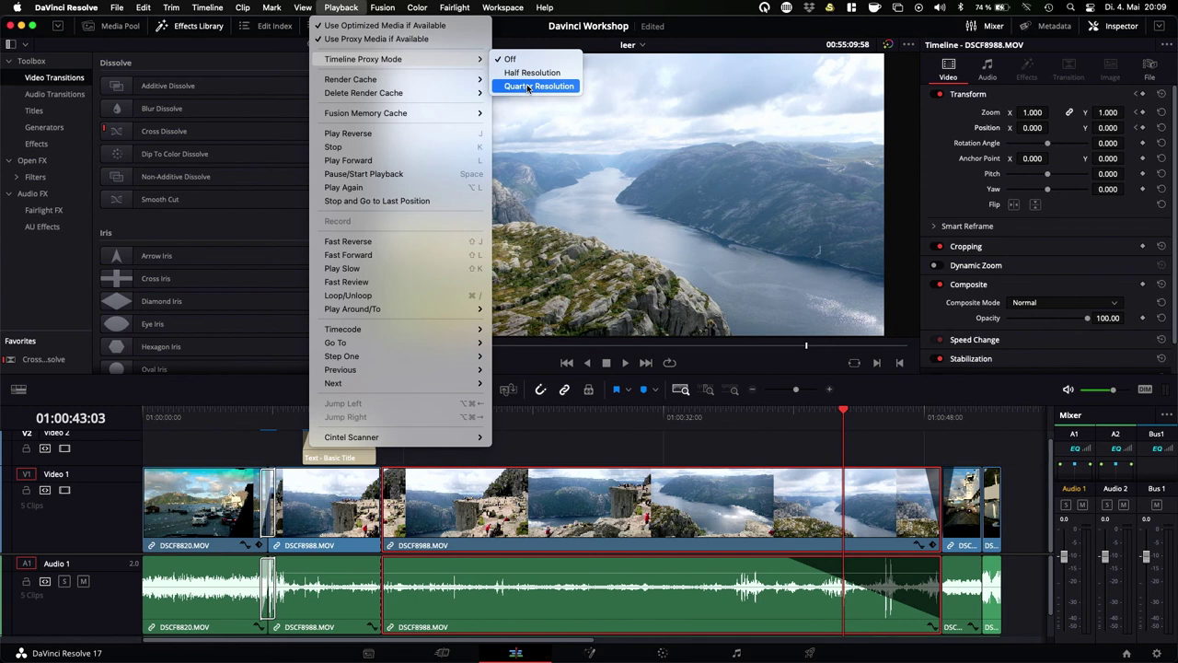
{"action": "mouse_move", "coordinate": [396, 81]}
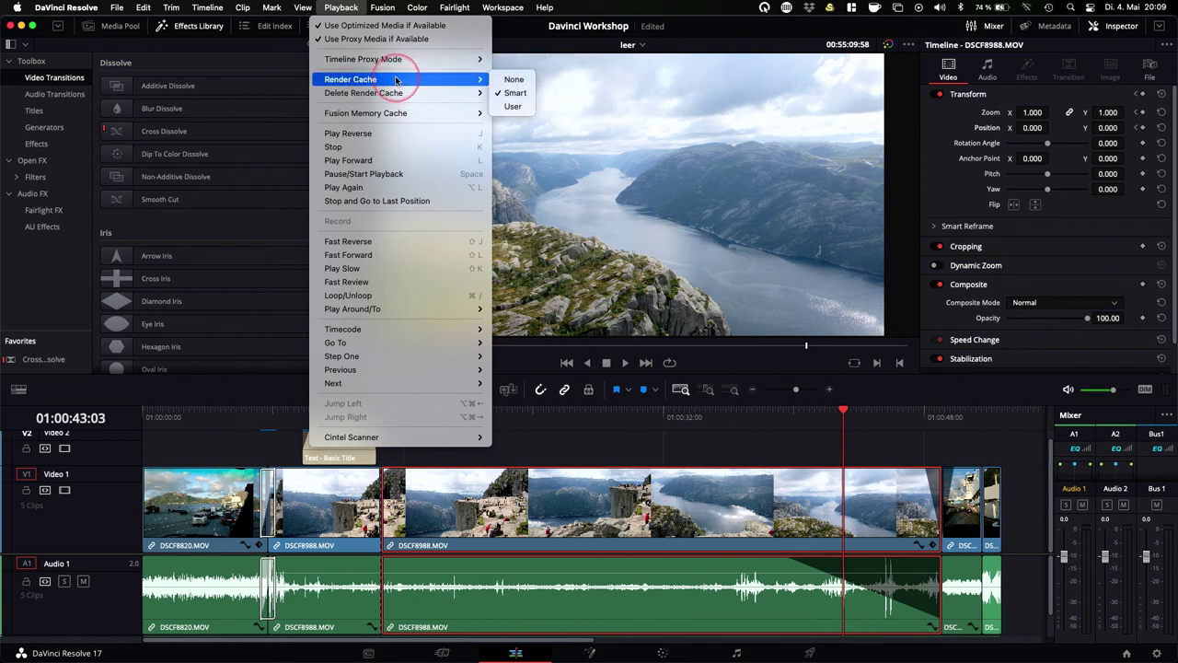
{"action": "mouse_move", "coordinate": [429, 95]}
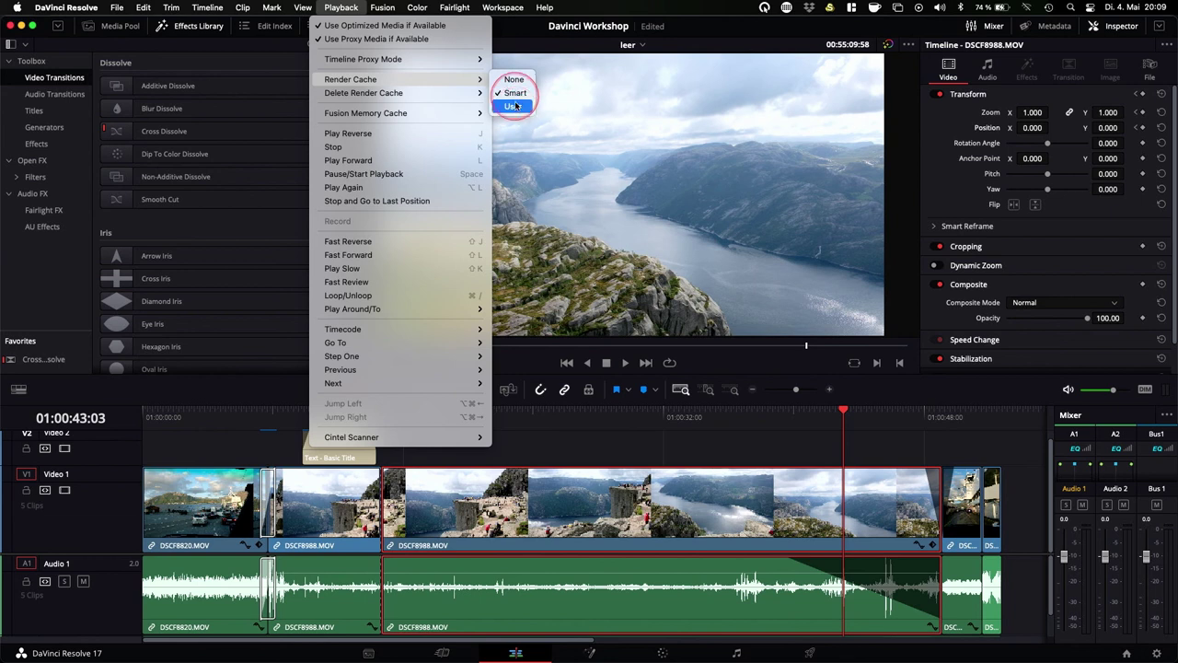
{"action": "left_click", "coordinate": [627, 176]}
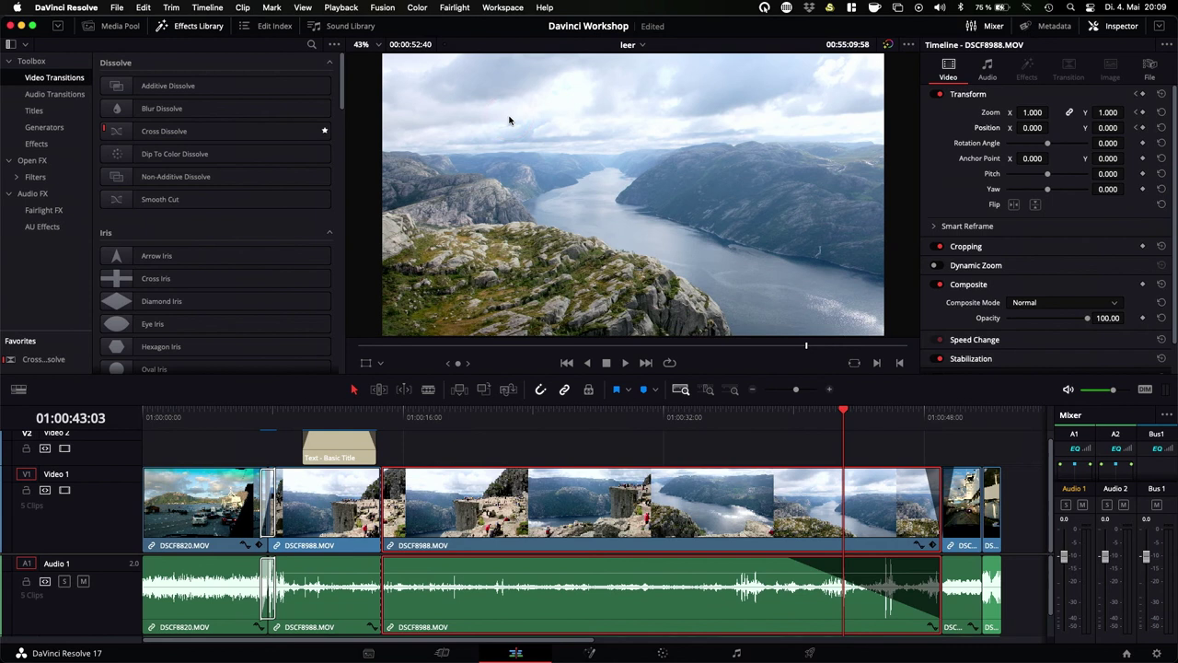
{"action": "left_click", "coordinate": [553, 129]}
{"action": "key", "text": "super+f"}
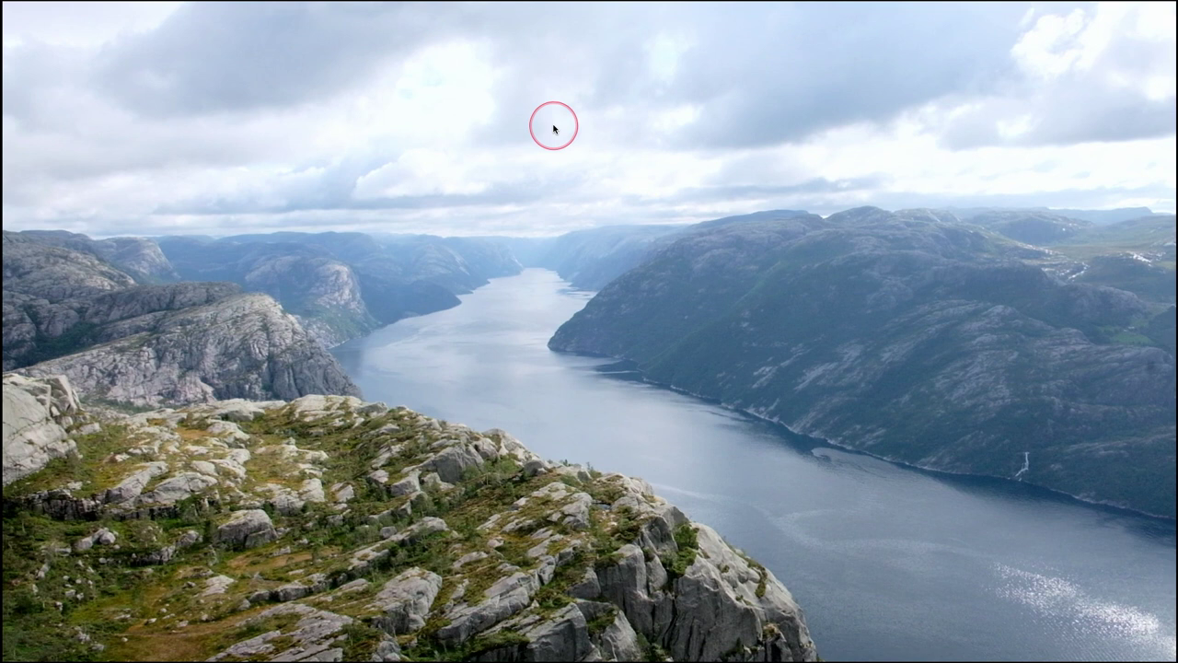
{"action": "key", "text": "Escape"}
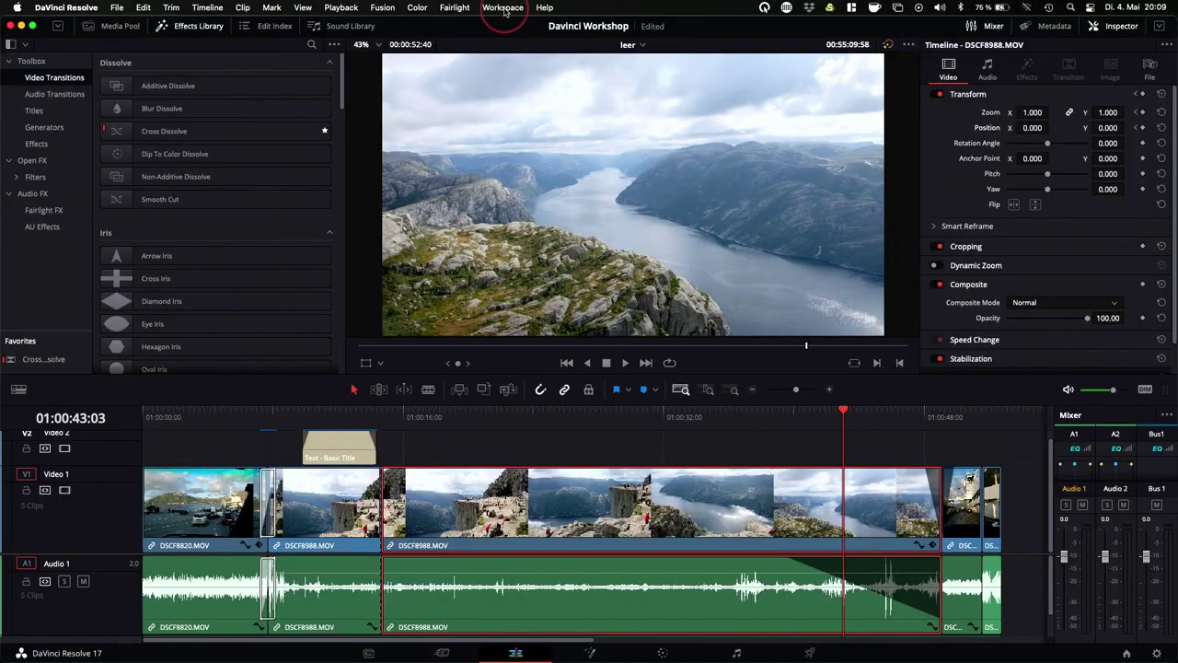
Look over the Workspace > Viewer Mode options, then return the playhead to 01:00:14:35.
{"action": "left_click", "coordinate": [502, 7]}
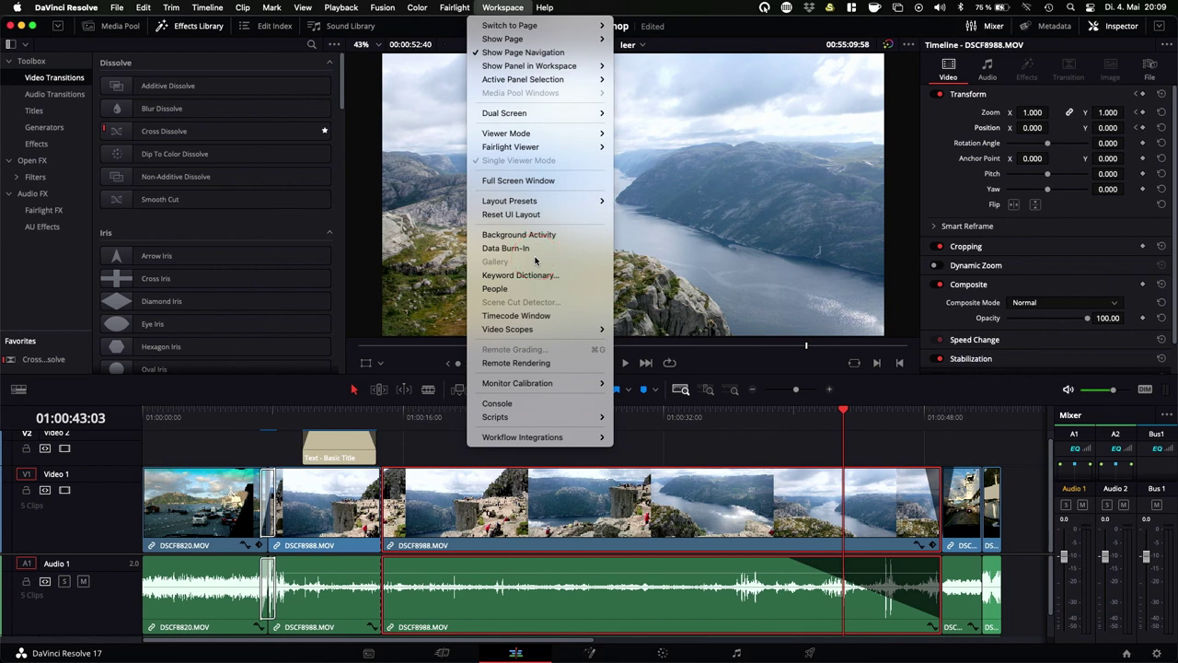
{"action": "left_click", "coordinate": [552, 135]}
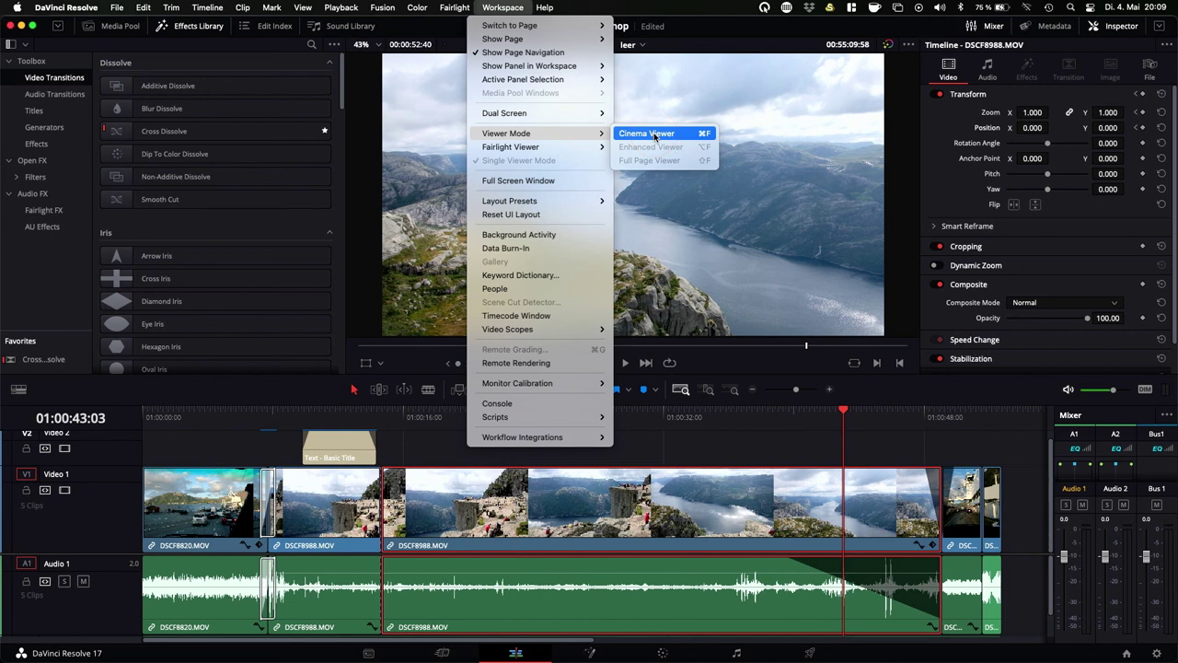
{"action": "left_click", "coordinate": [549, 135]}
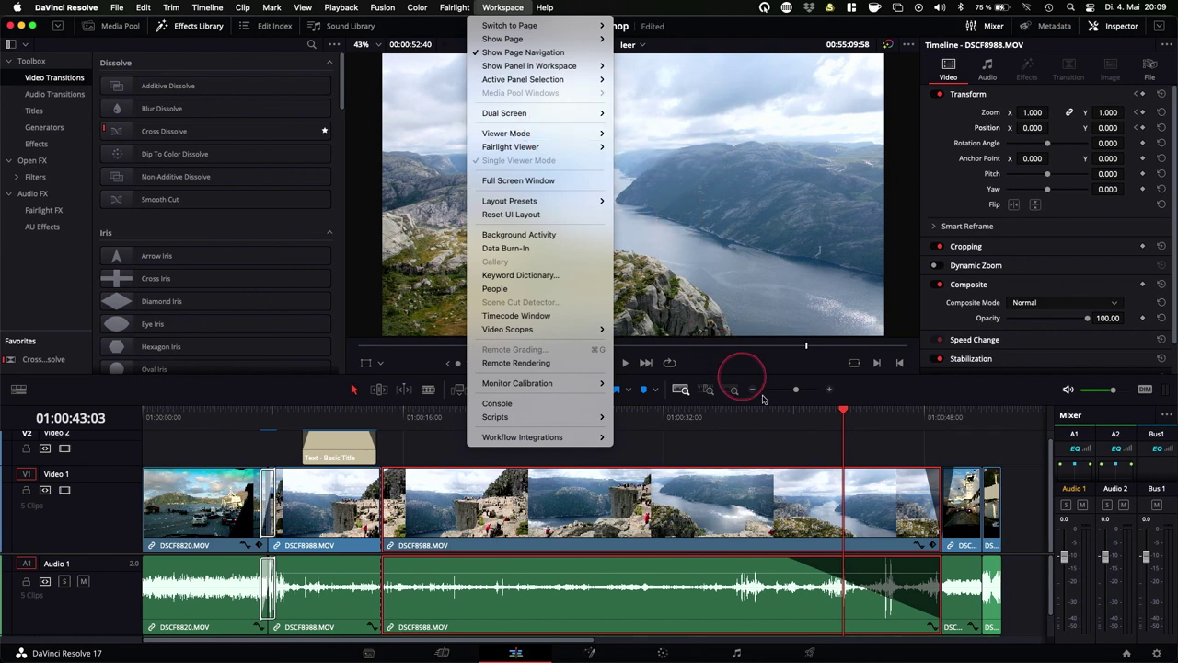
{"action": "left_click", "coordinate": [841, 419]}
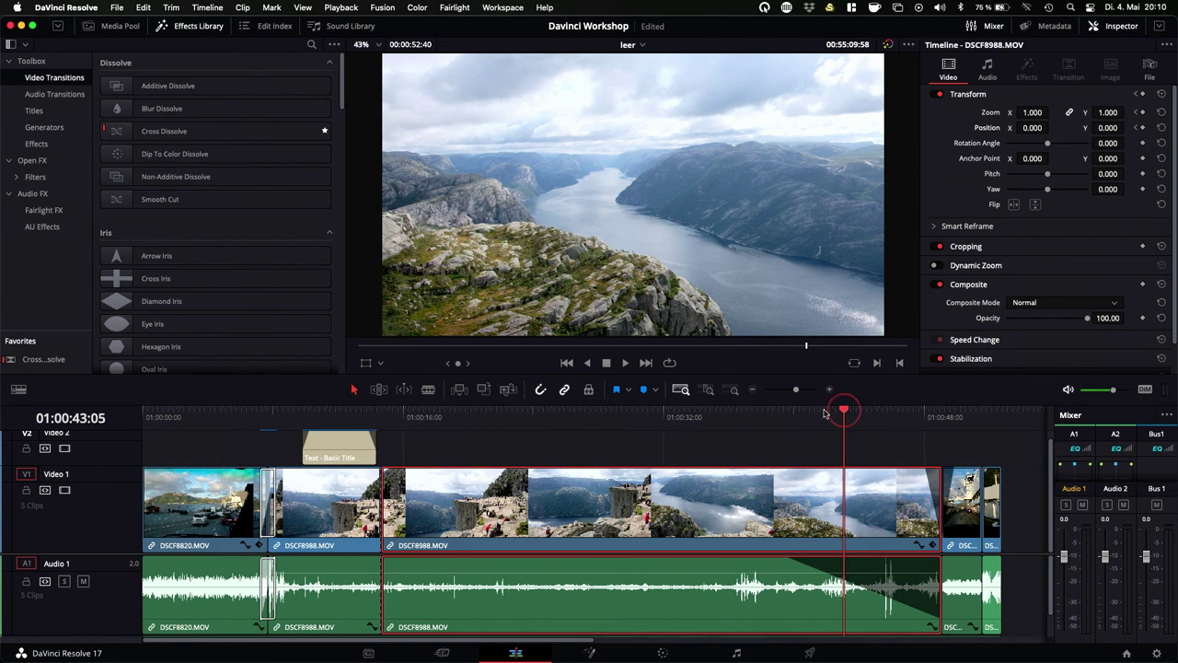
{"action": "left_click_drag", "start_coordinate": [825, 413], "coordinate": [387, 434]}
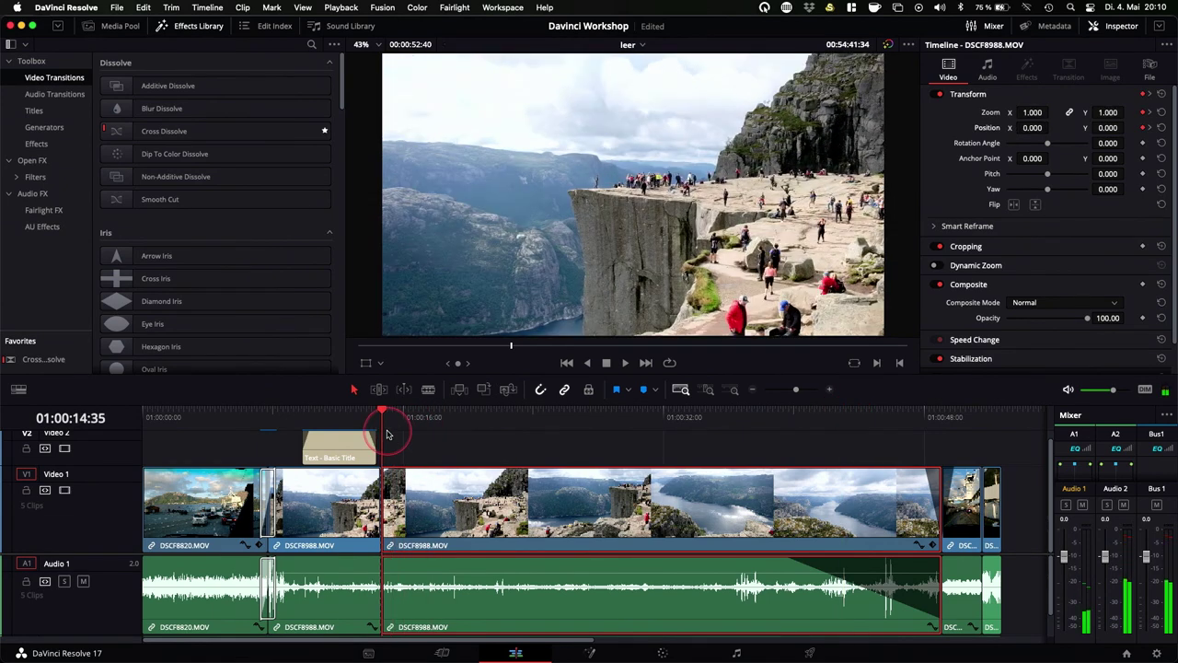
Play the push-in full-screen in the cinema viewer with Cmd+F.
{"action": "key", "text": "super+f"}
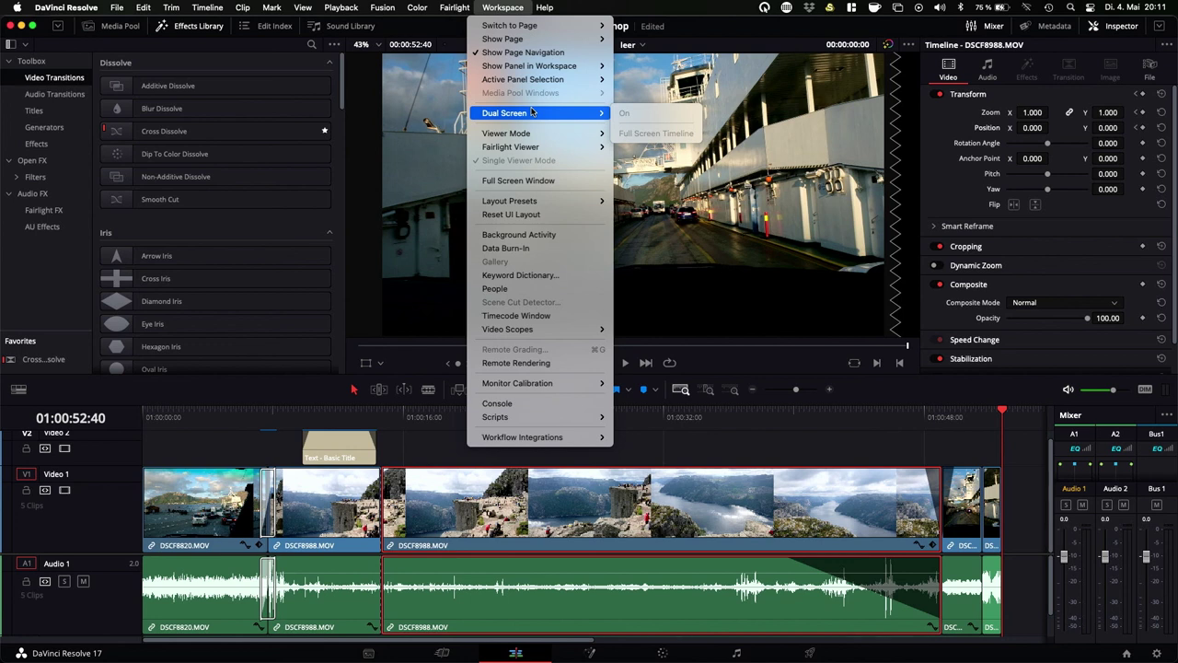
Review the Workspace Dual Screen, Viewer Mode and Layout Presets options, then dismiss the menu unchanged.
{"action": "left_click", "coordinate": [627, 109]}
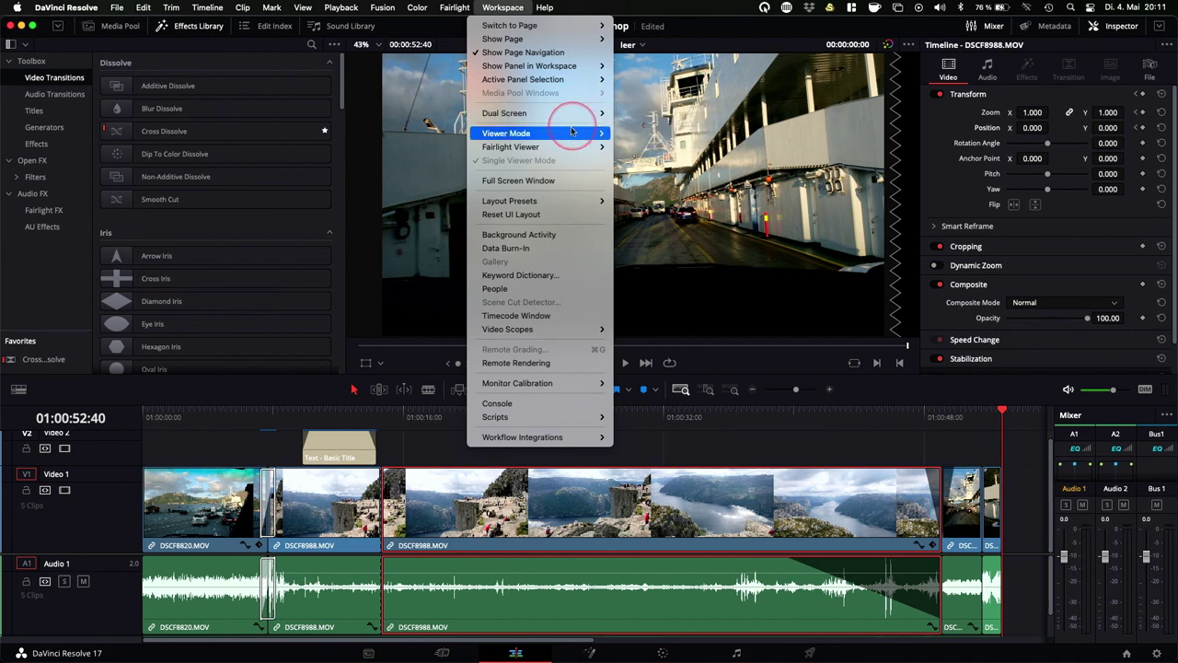
{"action": "mouse_move", "coordinate": [571, 135]}
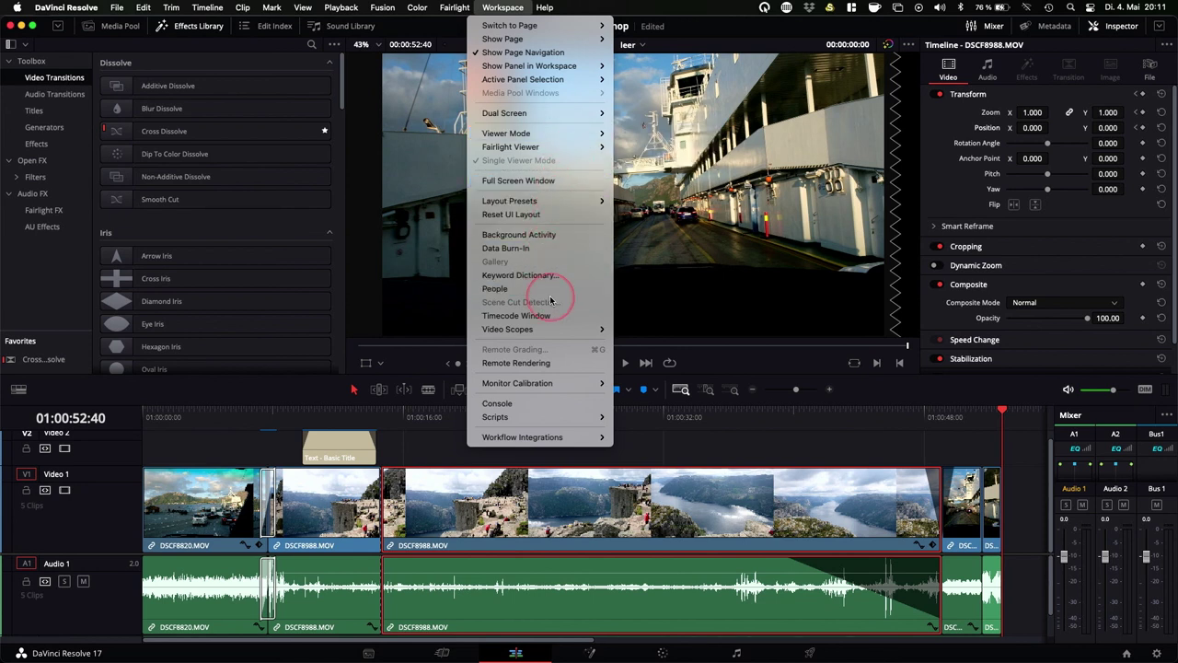
{"action": "mouse_move", "coordinate": [531, 201]}
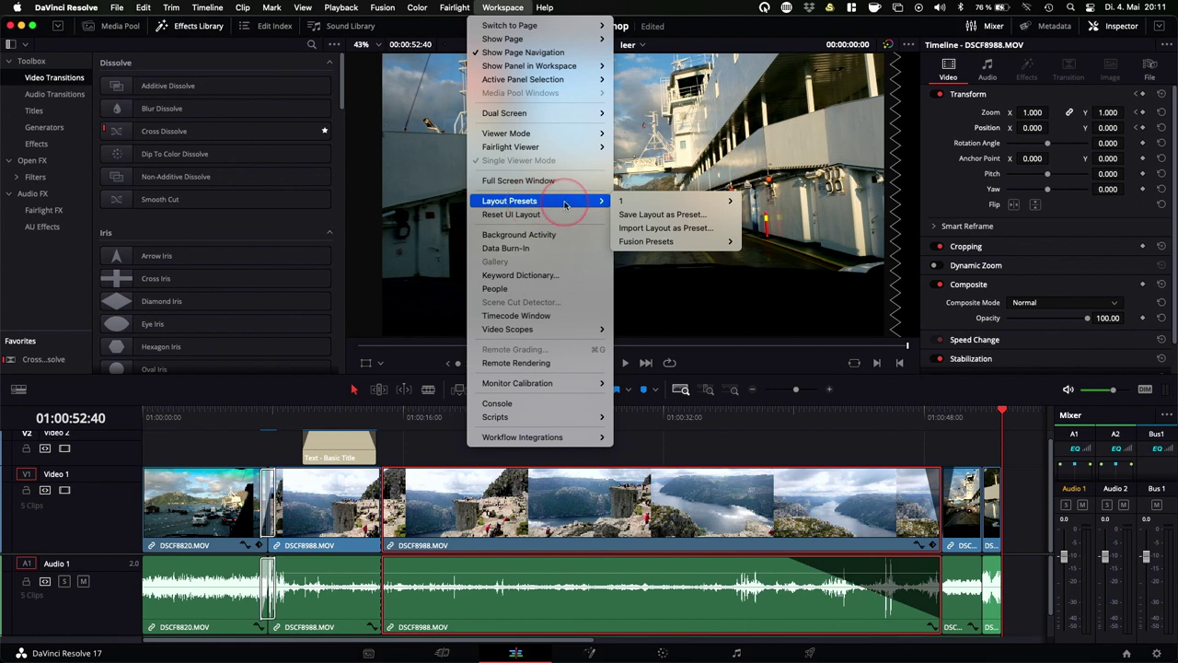
{"action": "left_click", "coordinate": [648, 19]}
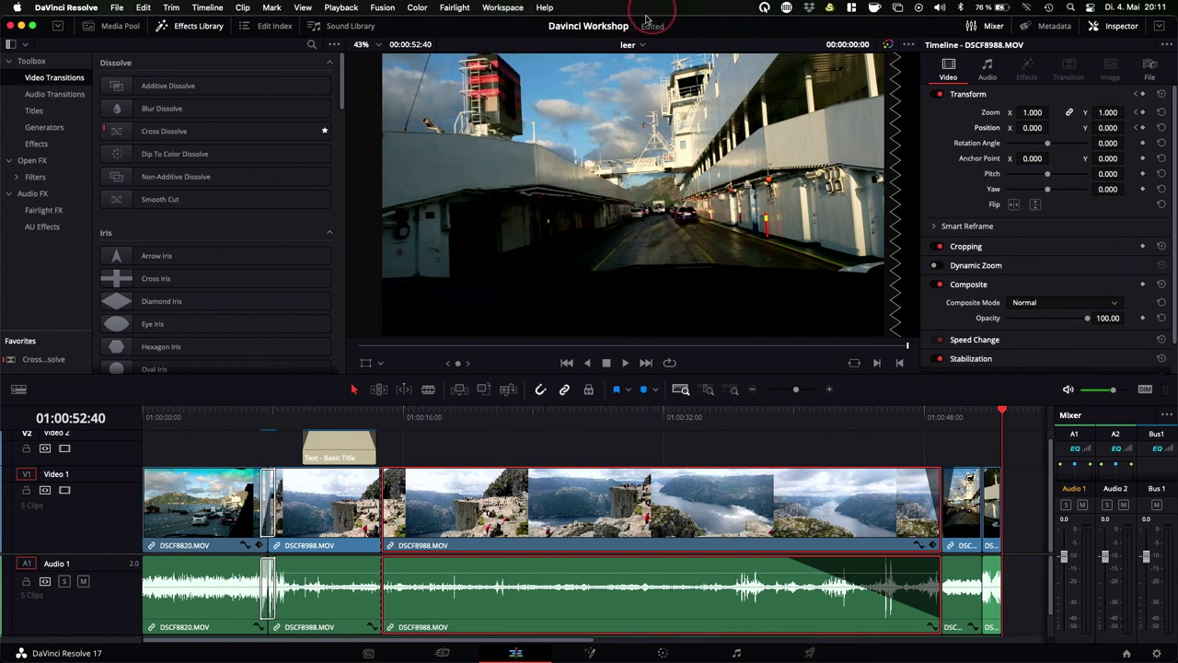